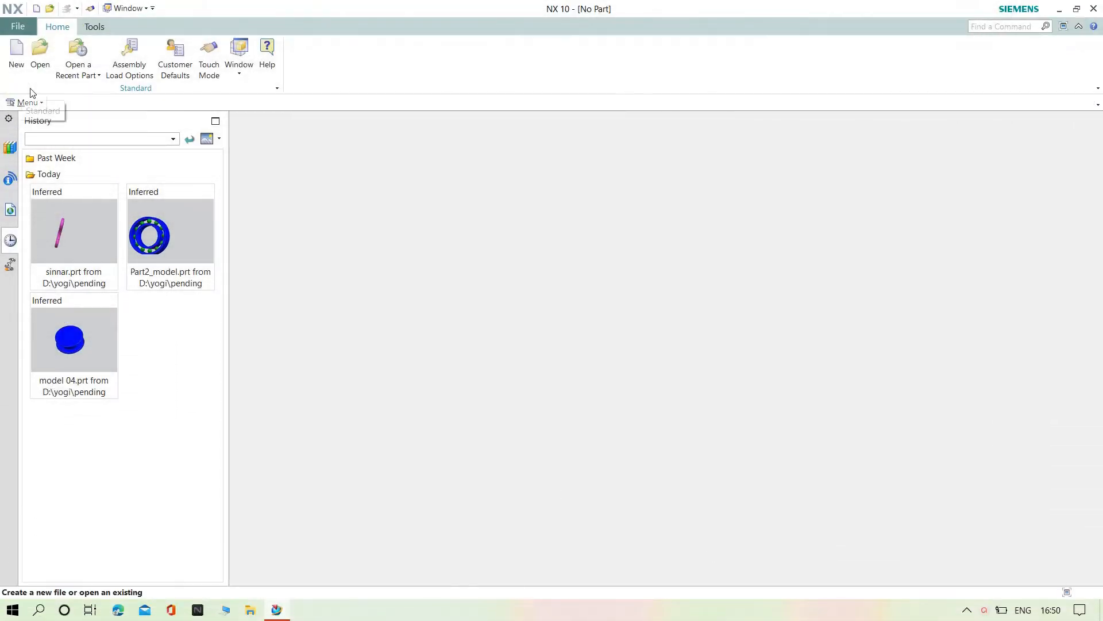
Create a new part in millimetres from the Model template.
click(17, 57)
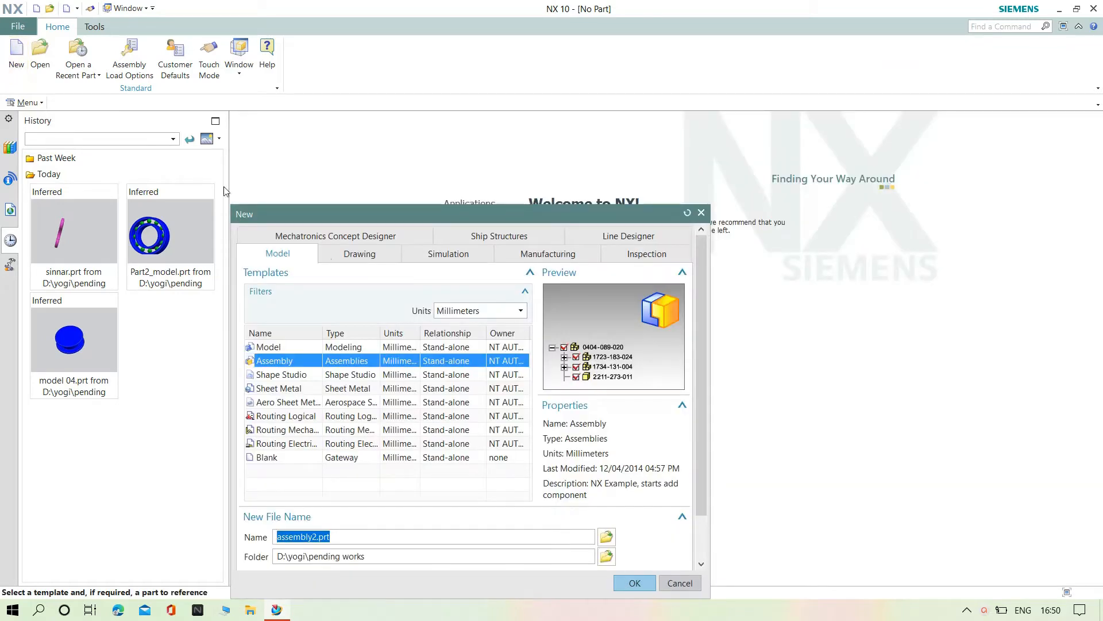
click(269, 347)
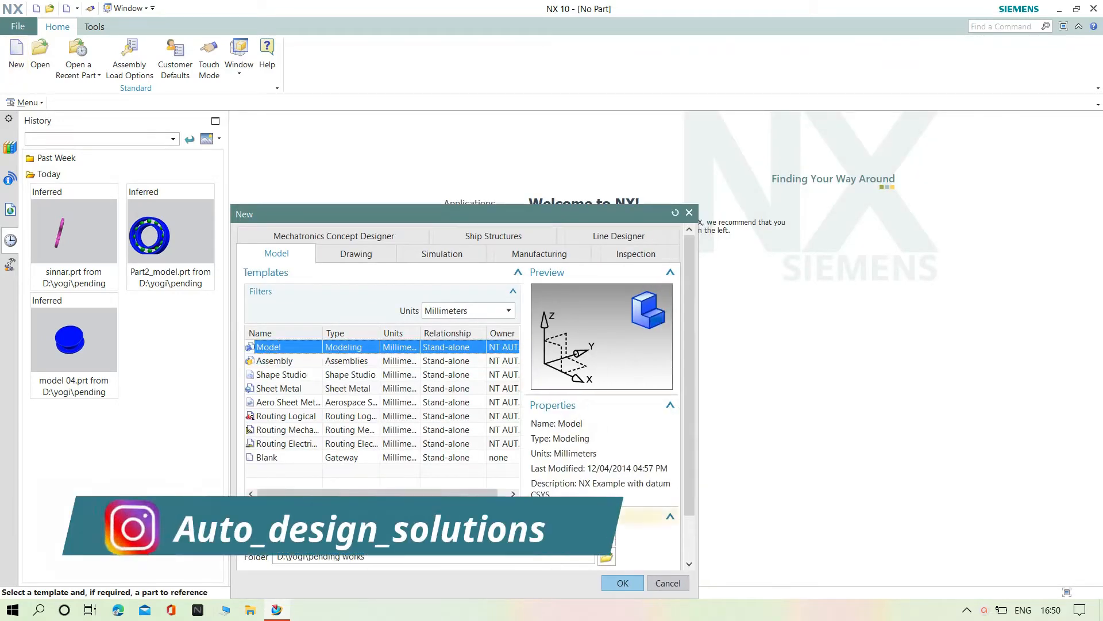
click(622, 583)
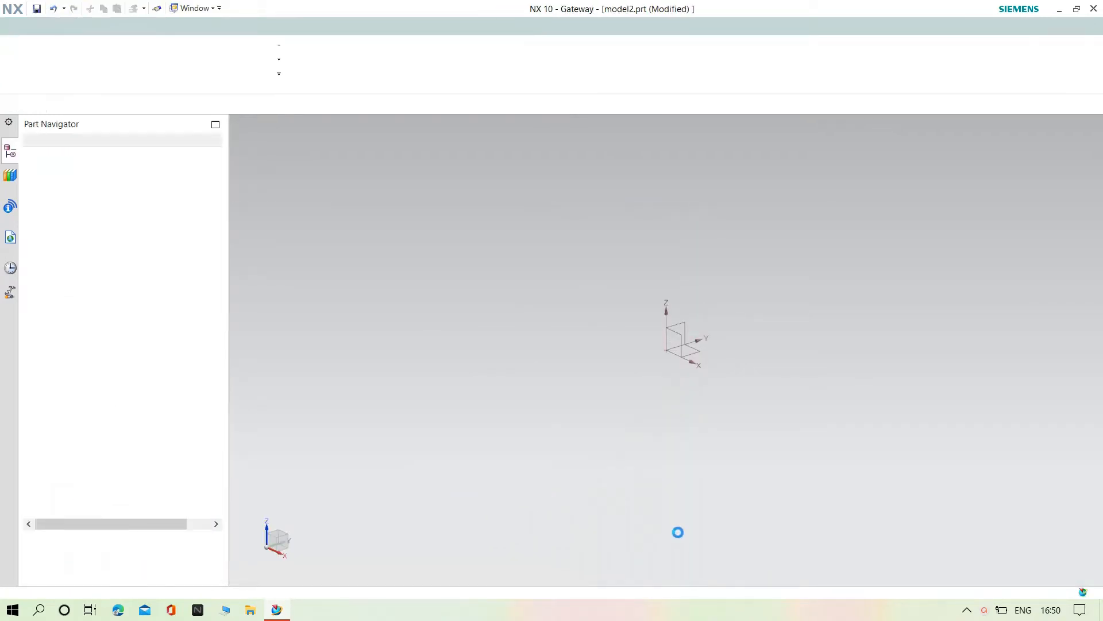
Start an Extrude and open a sketch for its section on the datum XY plane.
click(165, 74)
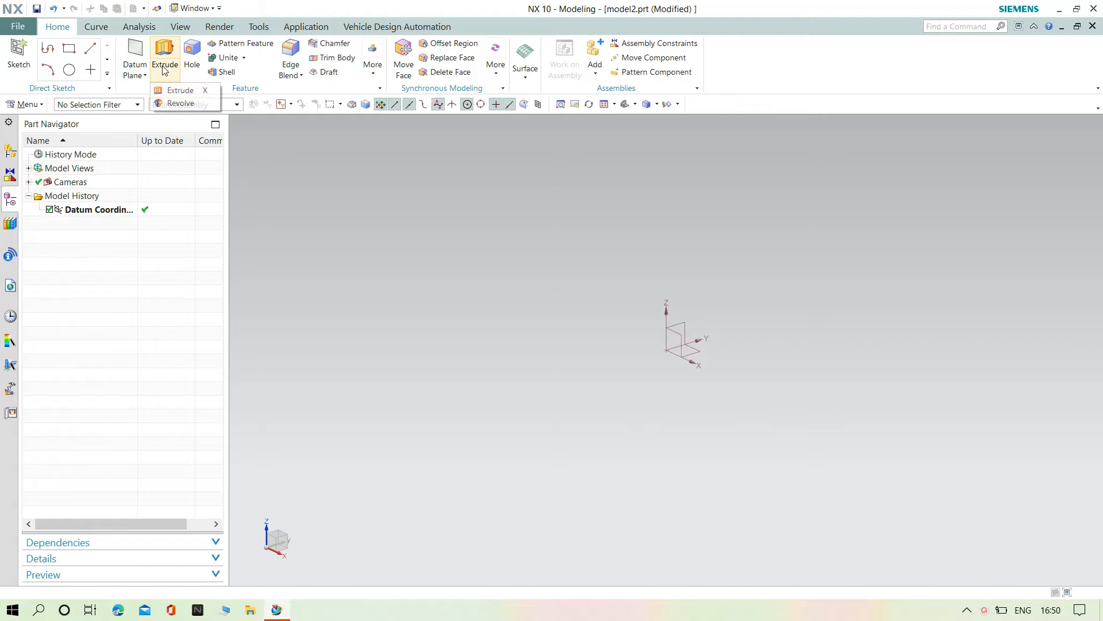
click(174, 91)
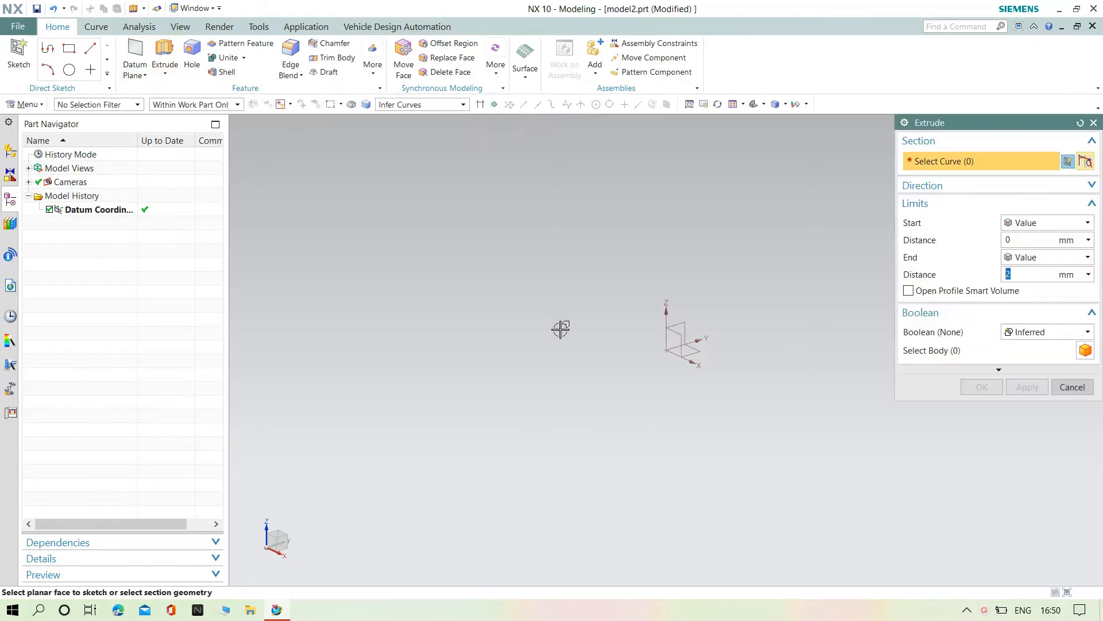
click(694, 356)
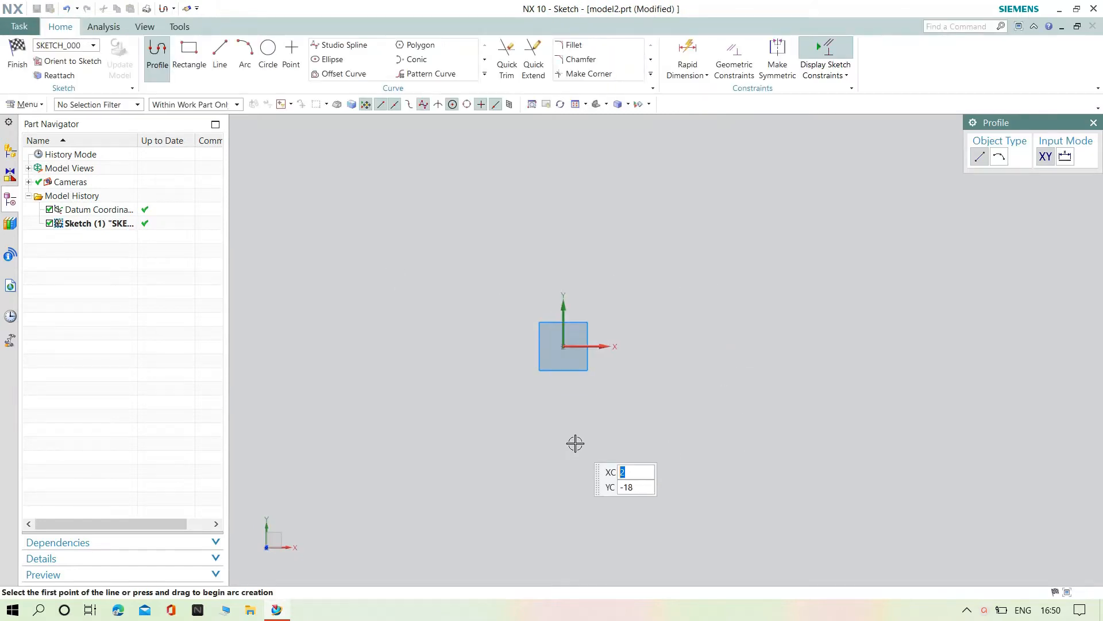
Sketch a circle about 23 mm in diameter, centred about 27 mm above the origin near the Y axis.
click(268, 51)
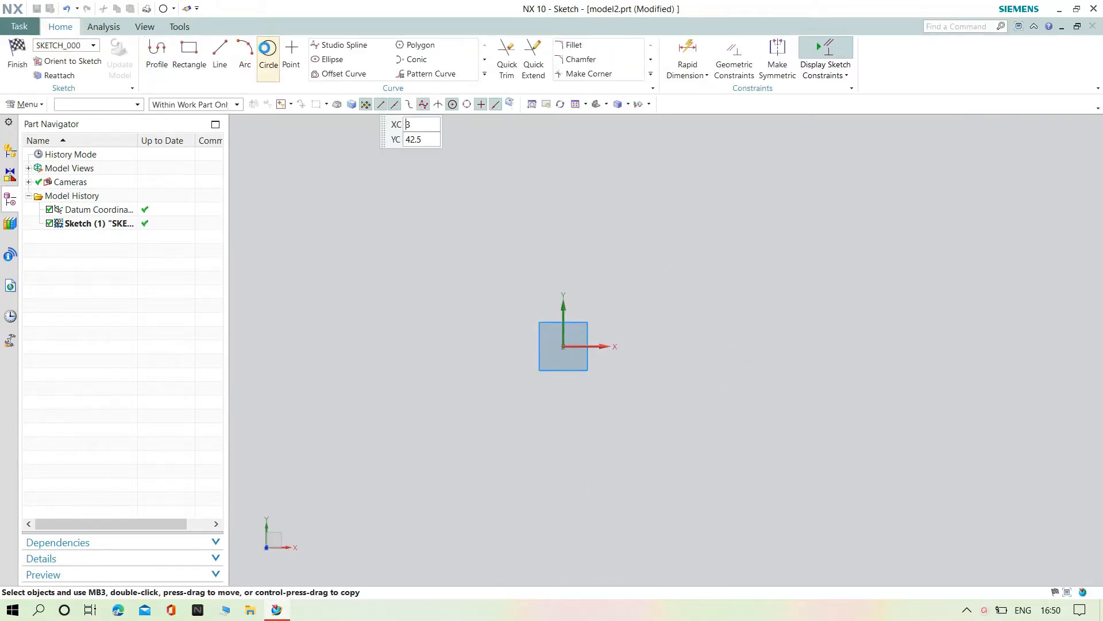
click(565, 202)
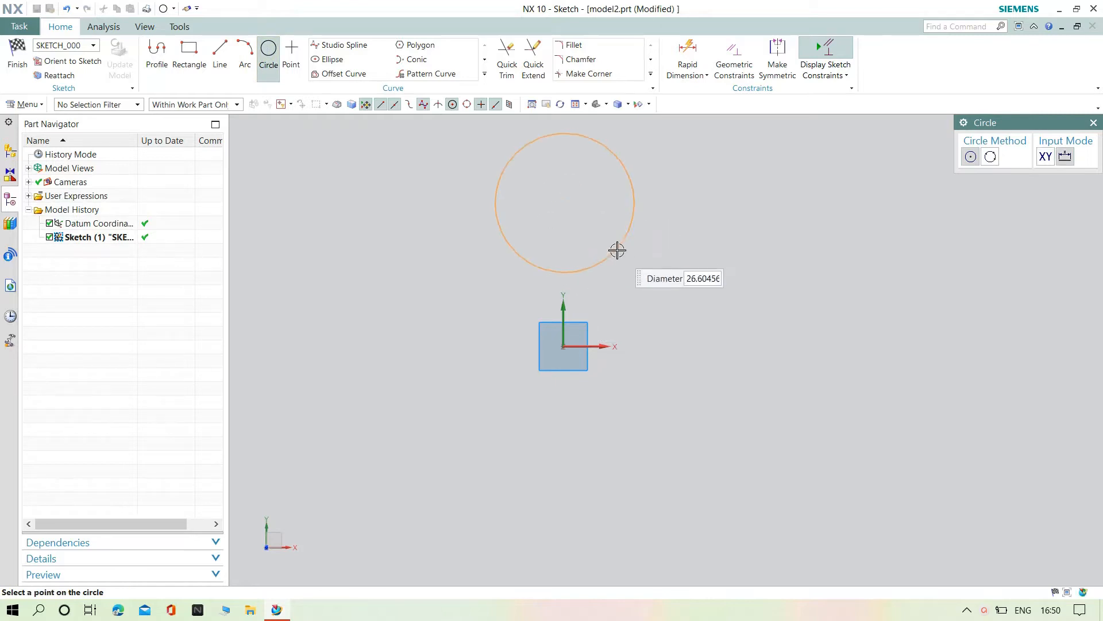
click(616, 238)
key(Escape)
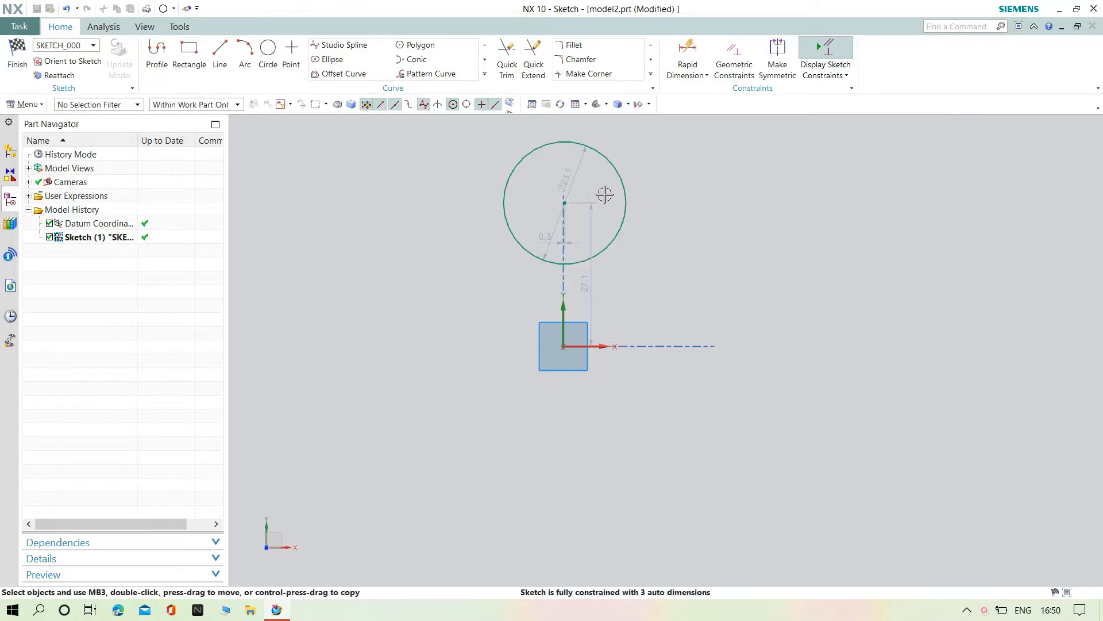
Set the circle's diameter to 35 mm.
double_click(568, 178)
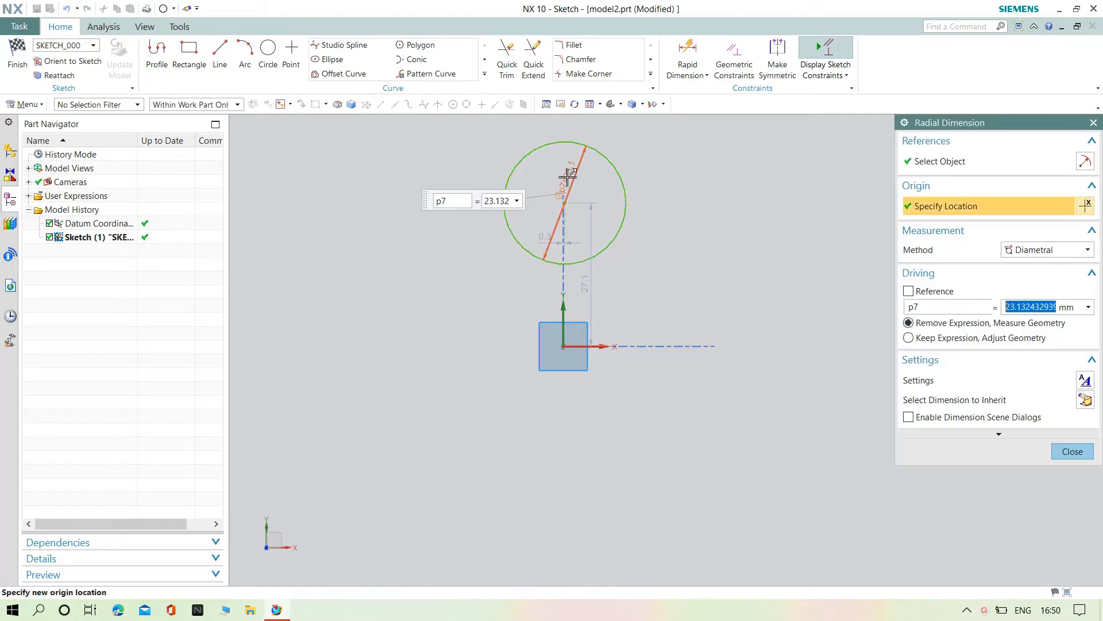
text(45)
key(Return)
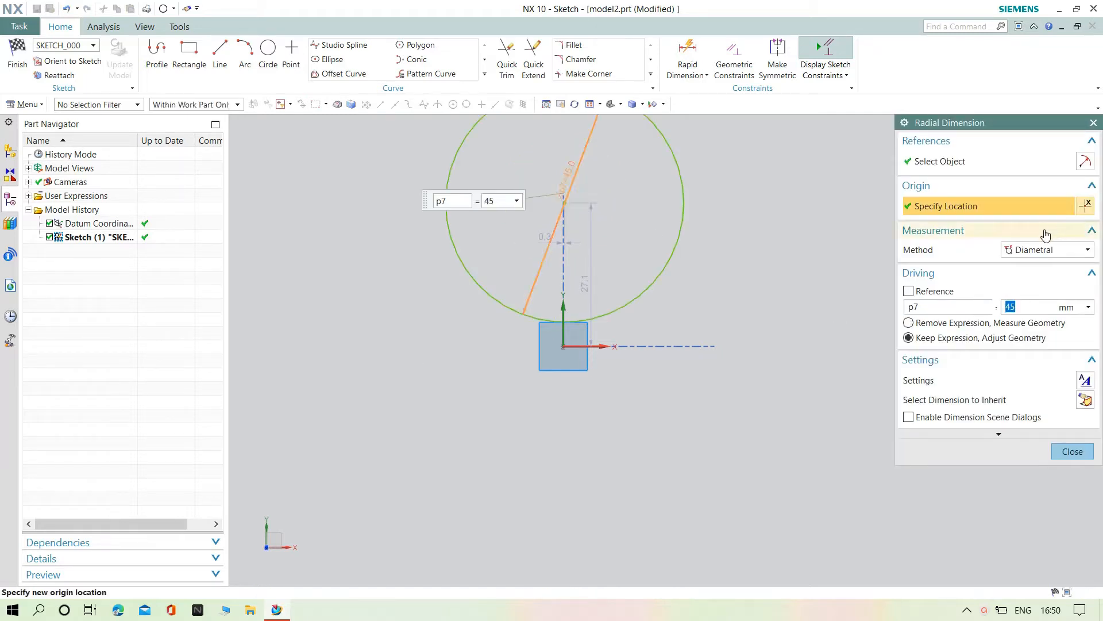
key(Return)
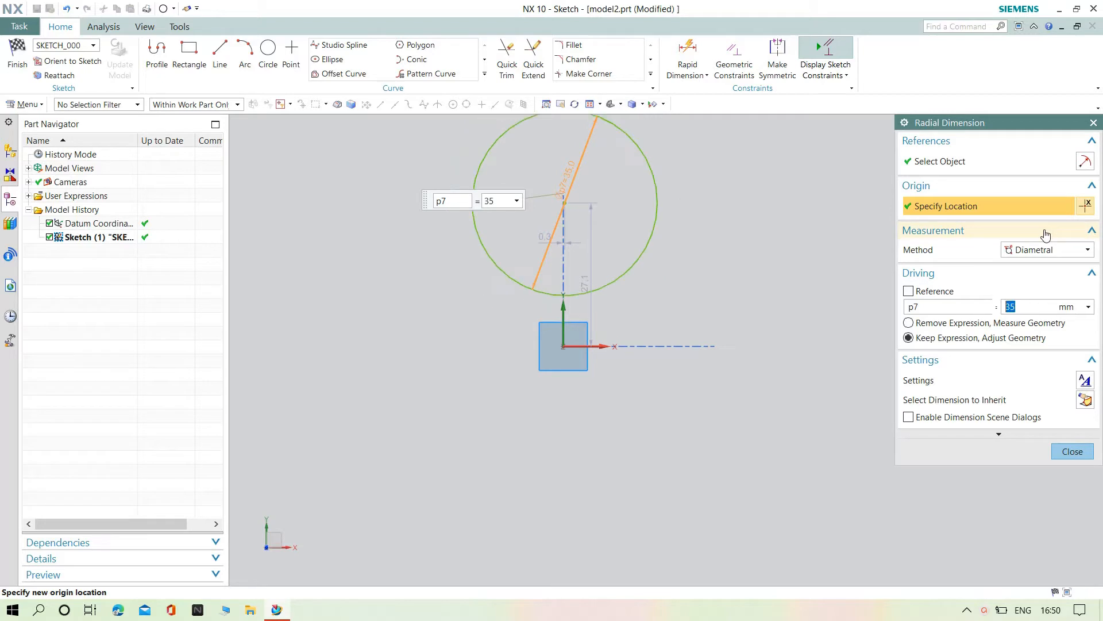
scroll(496, 403, up, 1)
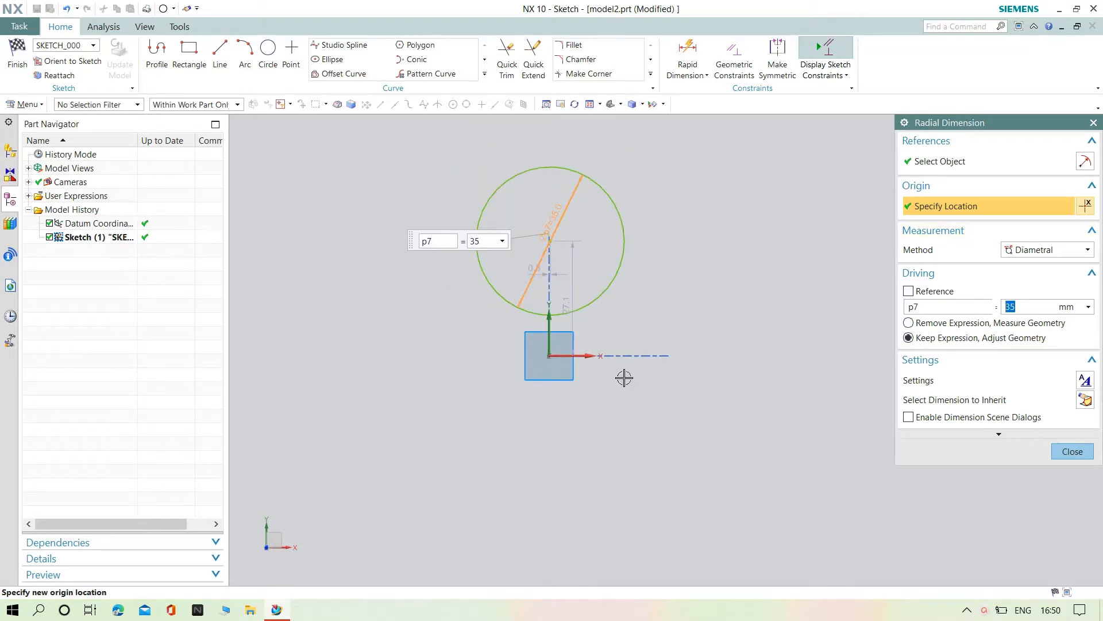
click(1072, 452)
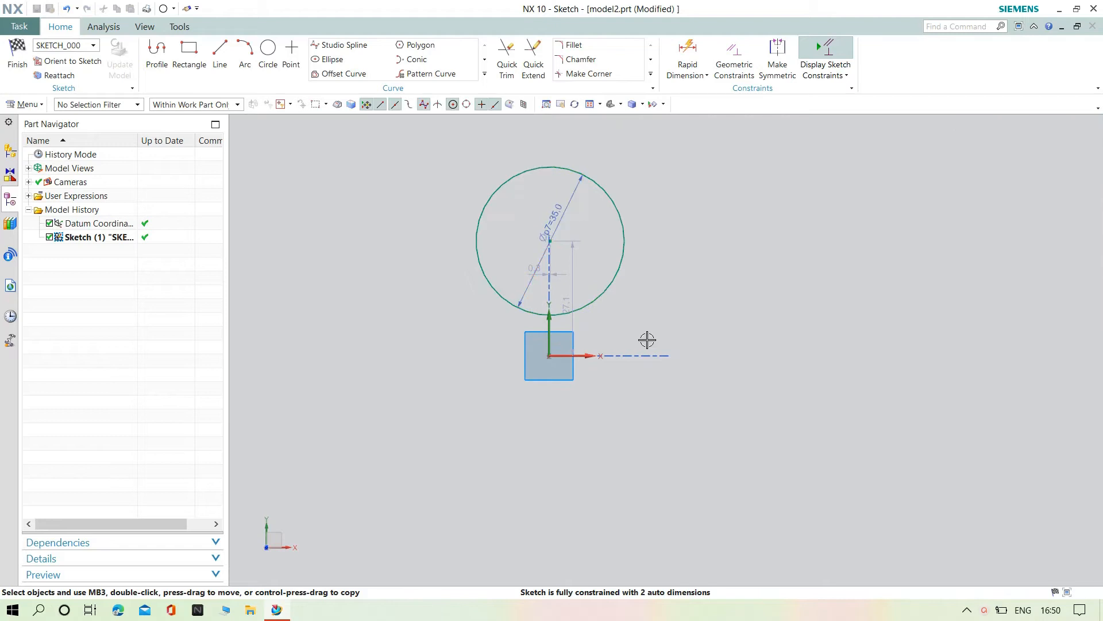
Set the horizontal offset between the circle's centre and the Y axis to 0 mm.
scroll(536, 276, up, 4)
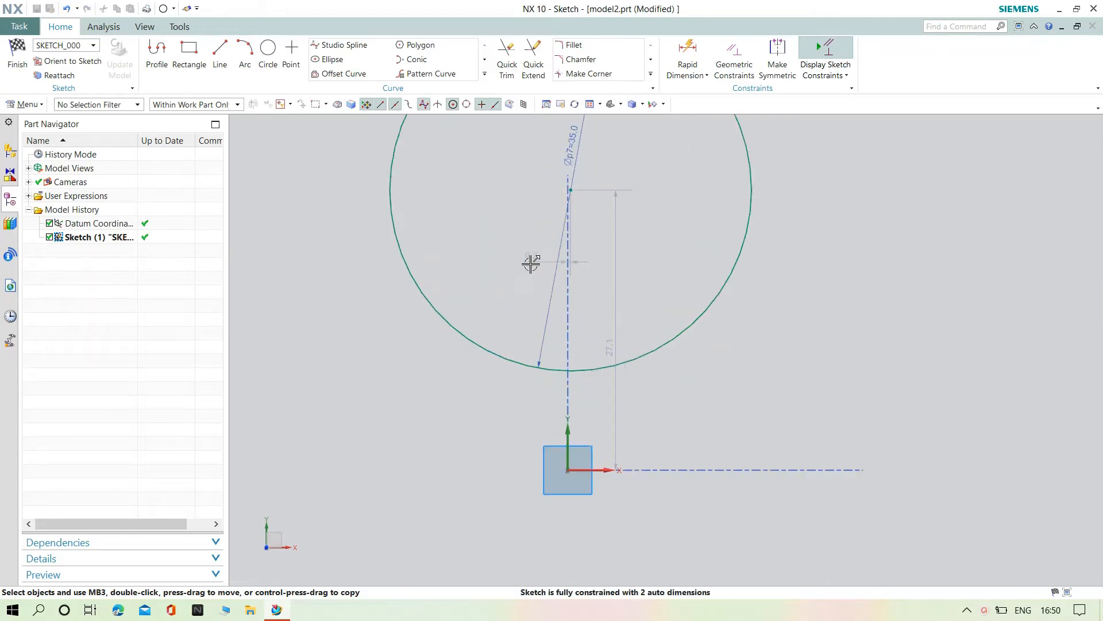
double_click(530, 258)
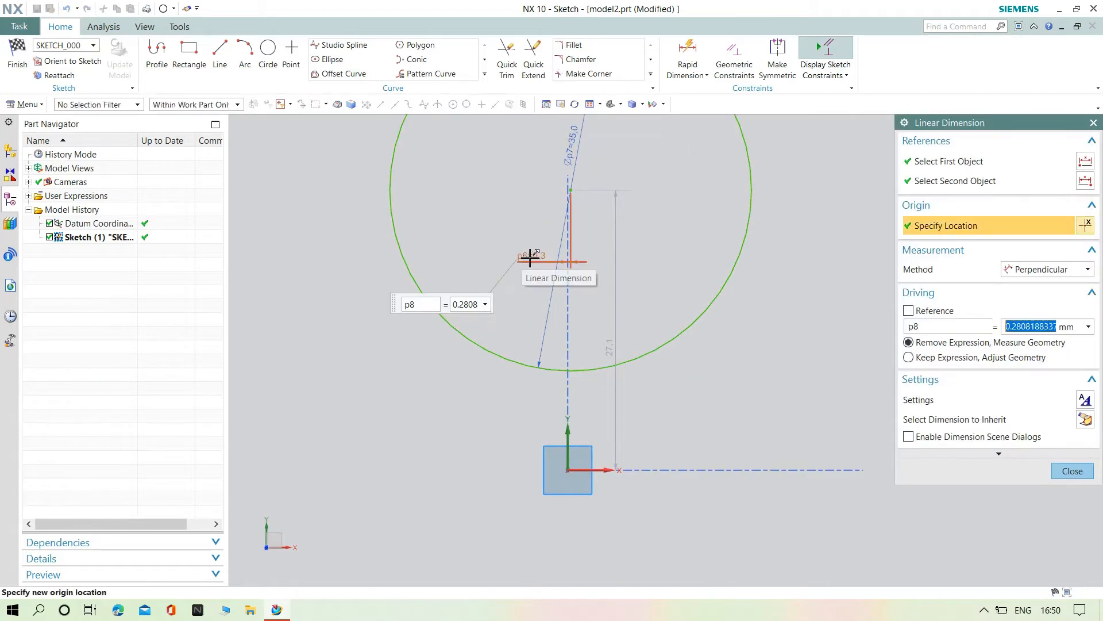
text(0)
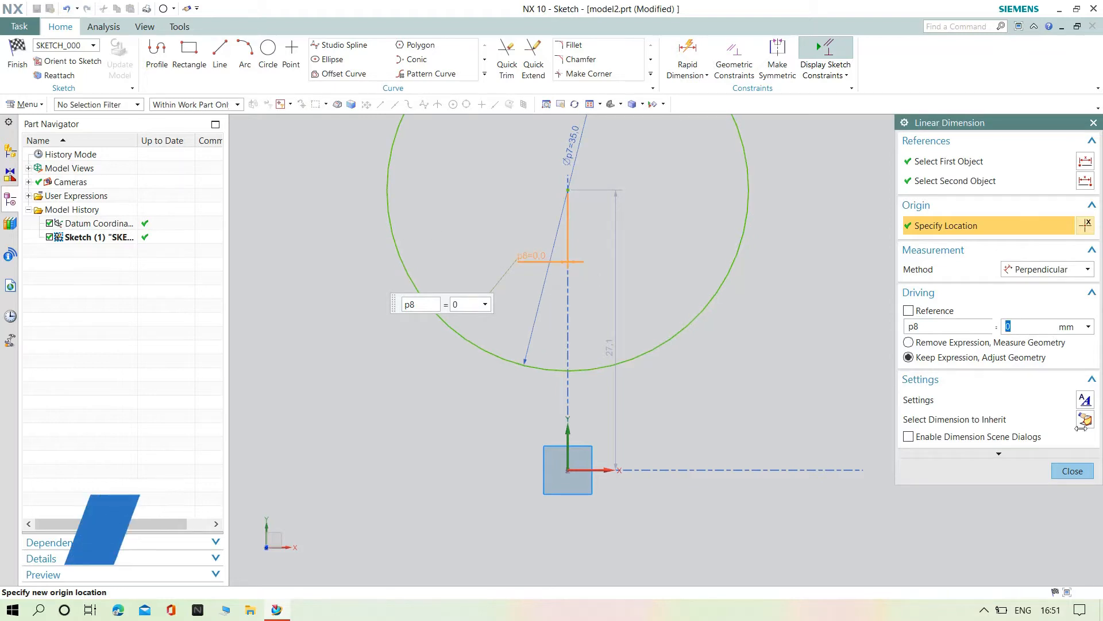
click(1072, 471)
Set the vertical distance from the X axis to the circle's centre to 30 mm.
double_click(610, 343)
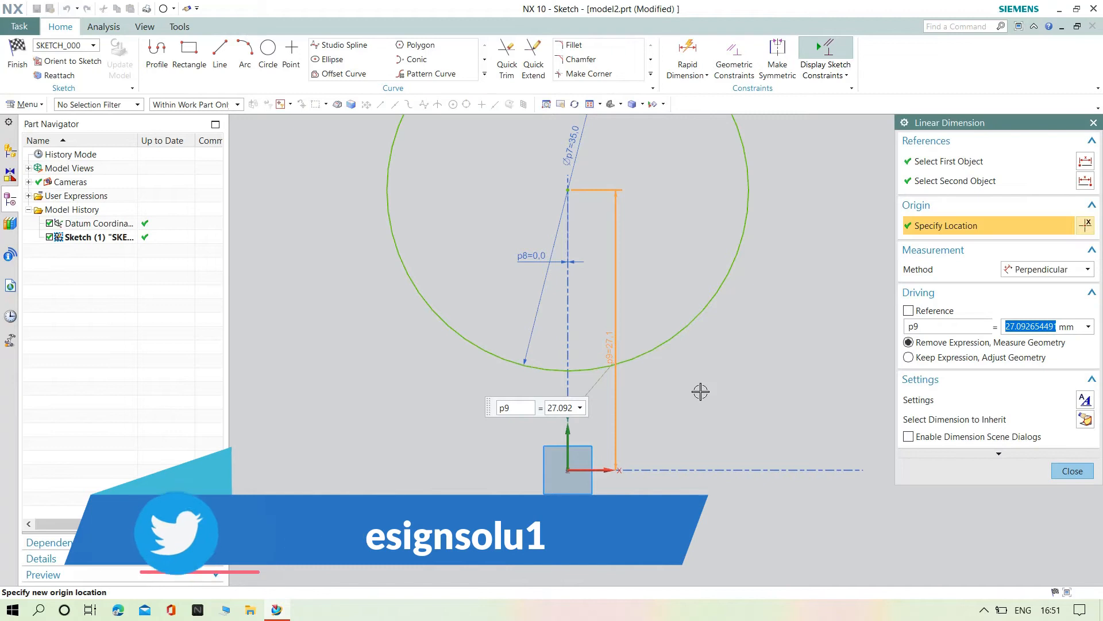
text(25)
key(Return)
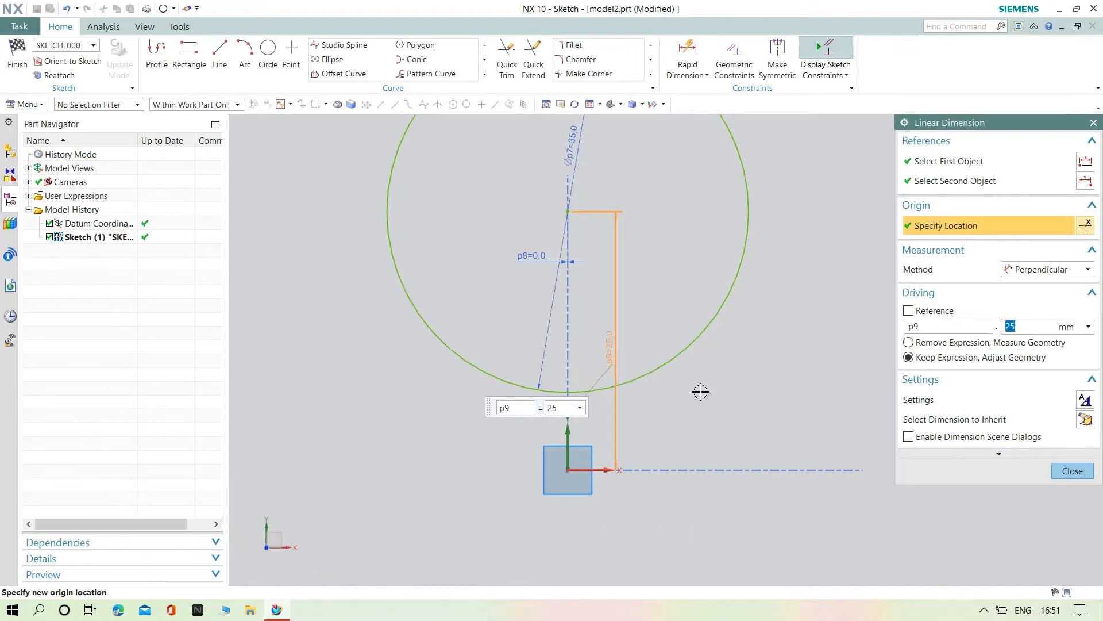
text(30)
key(Return)
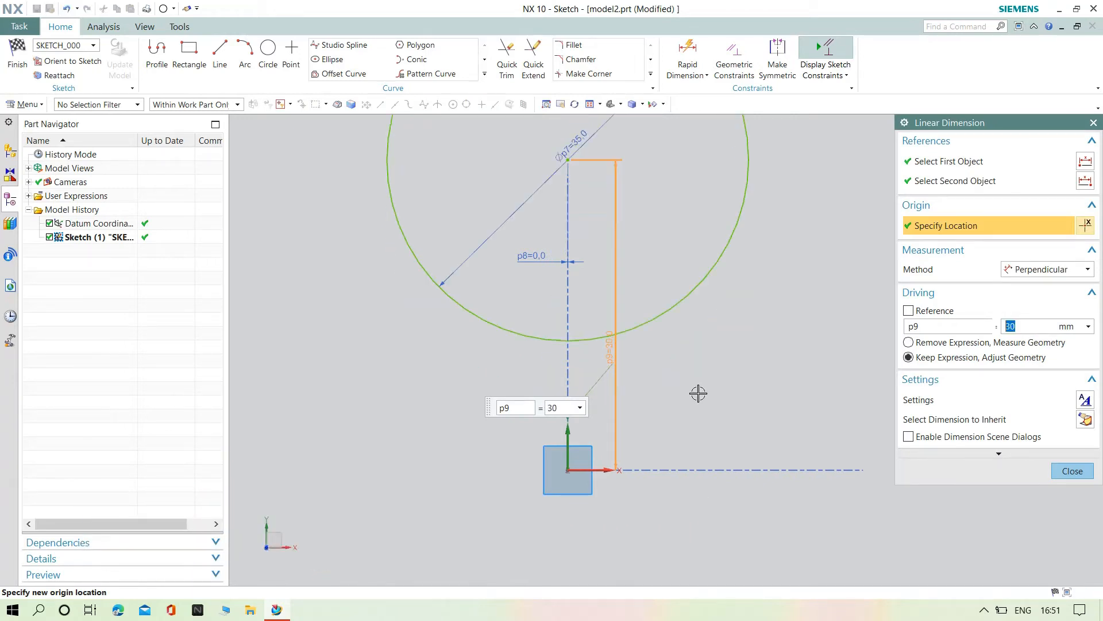
click(1072, 471)
Set up a circular Pattern Curve of the 35 mm circle about the origin, using Count and Span spacing.
scroll(655, 184, down, 3)
scroll(708, 203, up, 2)
scroll(708, 202, down, 3)
scroll(676, 191, up, 3)
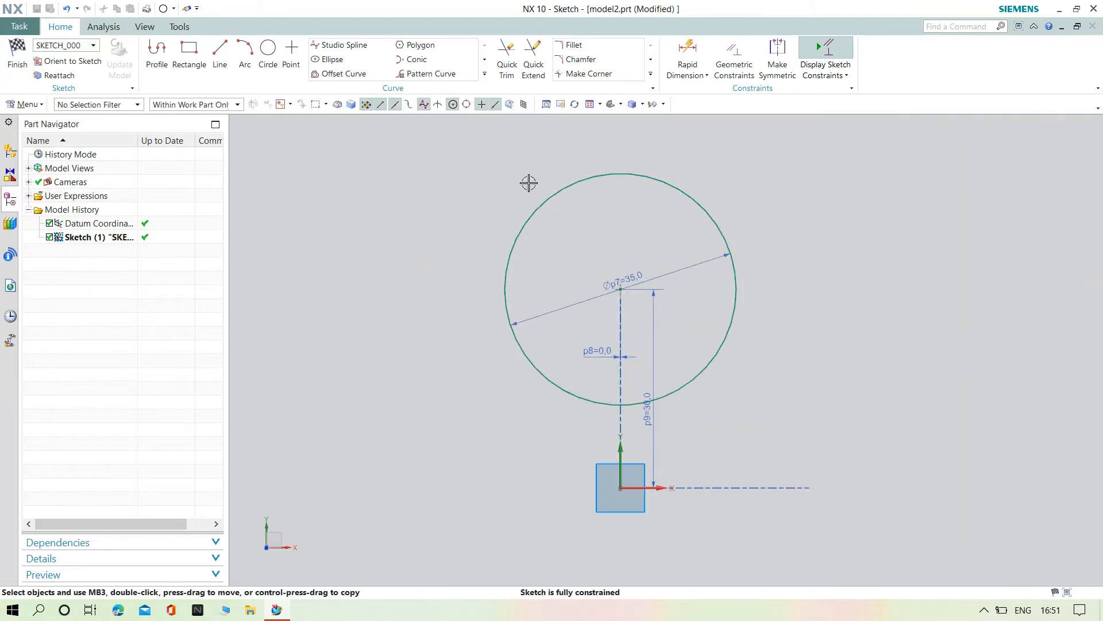
click(428, 74)
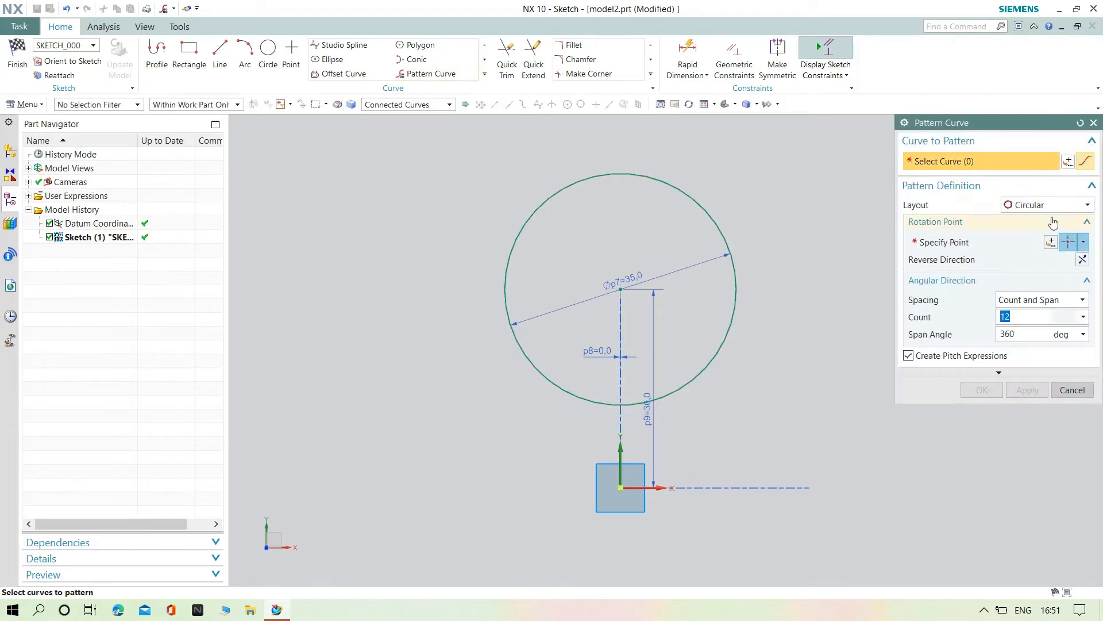
click(670, 185)
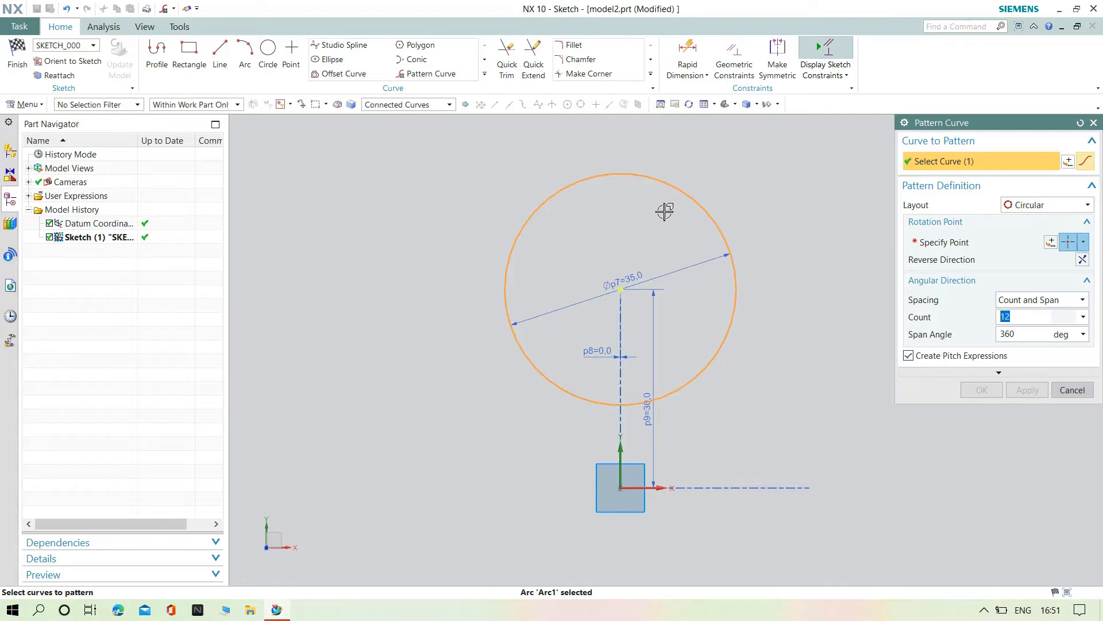
click(1028, 301)
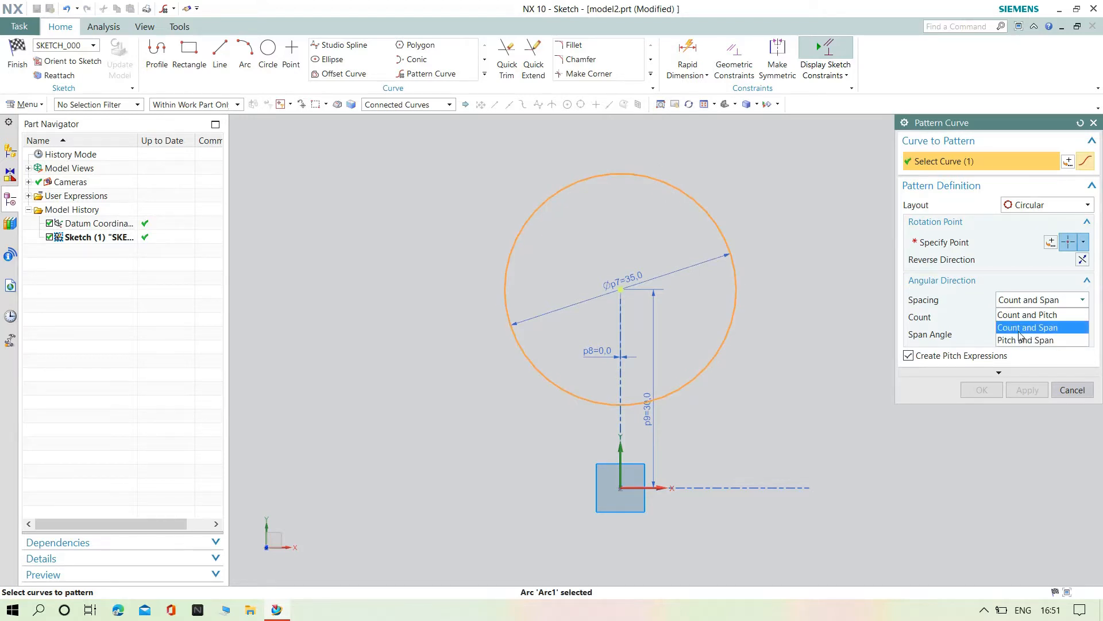
click(1018, 328)
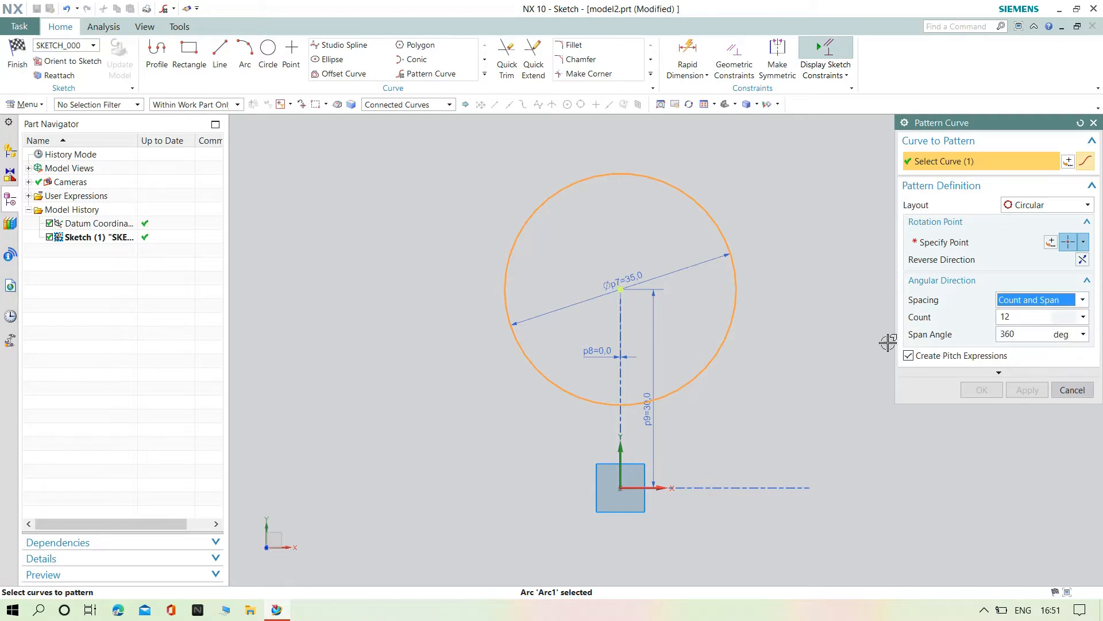
click(947, 243)
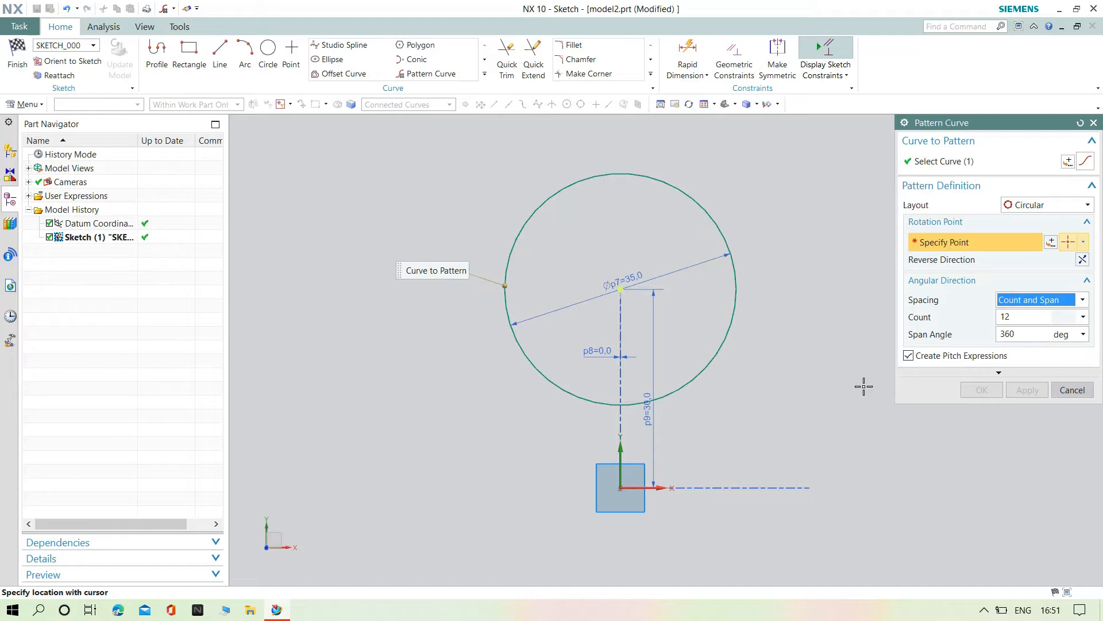
click(1050, 242)
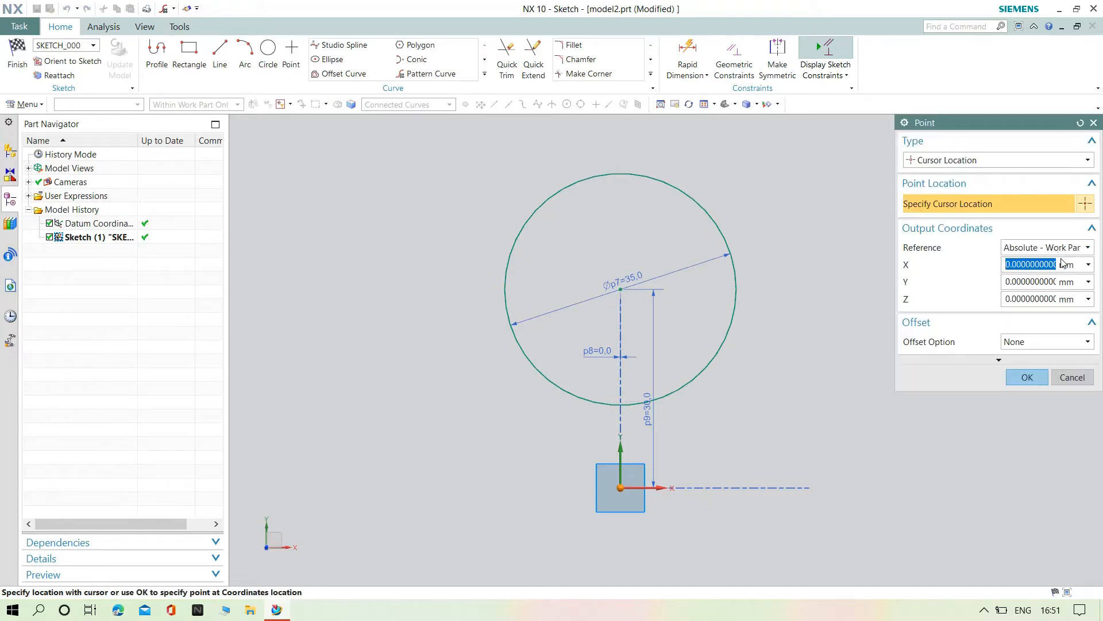
click(1027, 377)
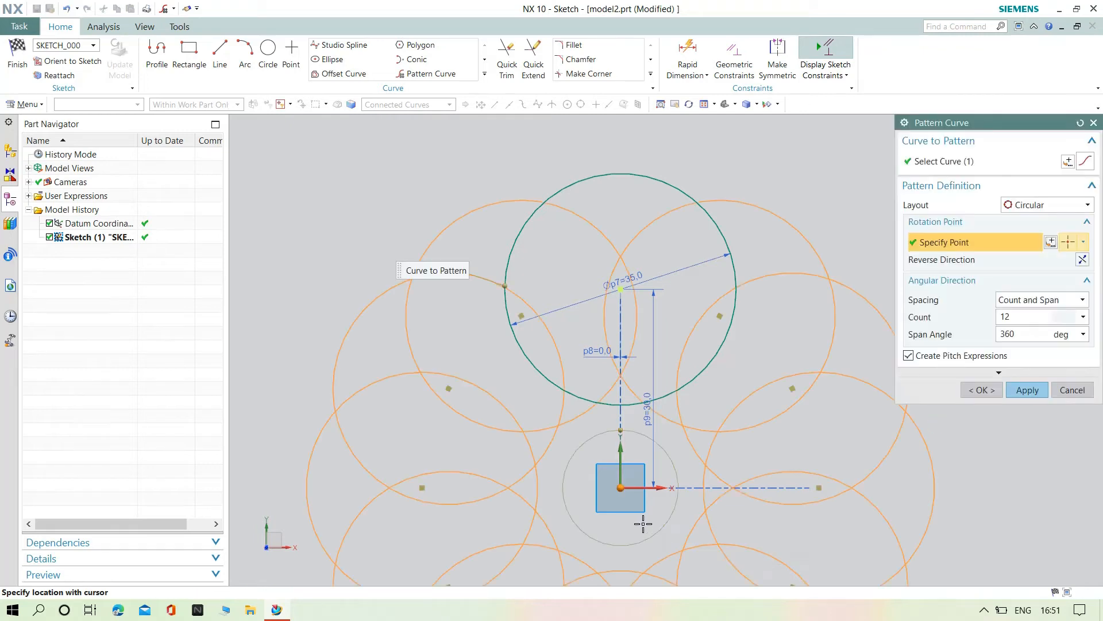
Set the circular pattern's count to 3 over the 360° span and apply it.
scroll(702, 529, down, 3)
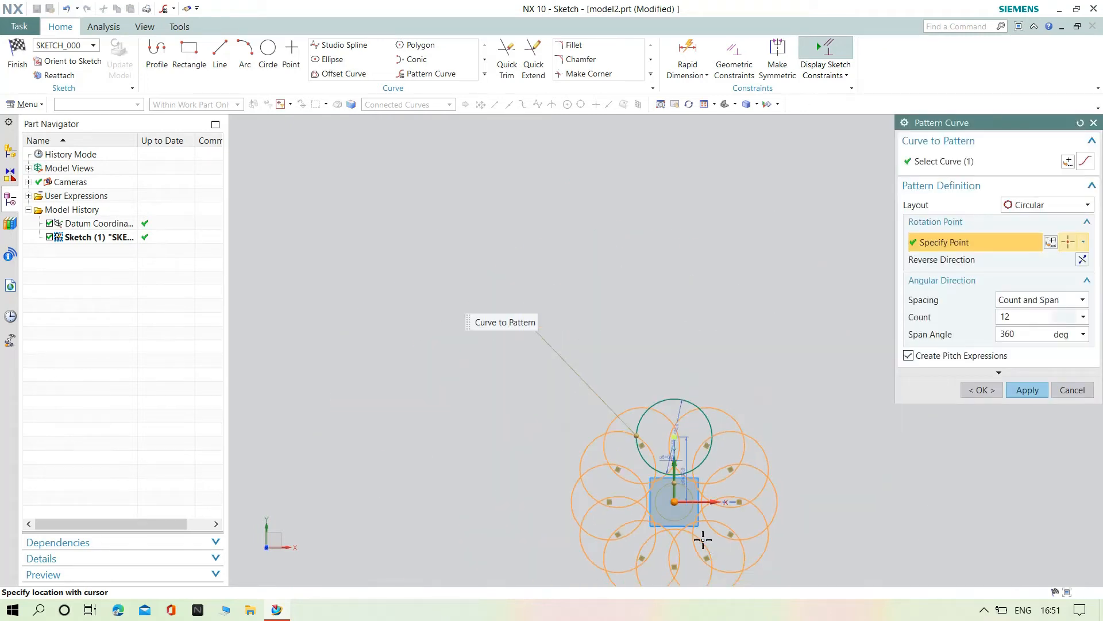
scroll(710, 552, up, 2)
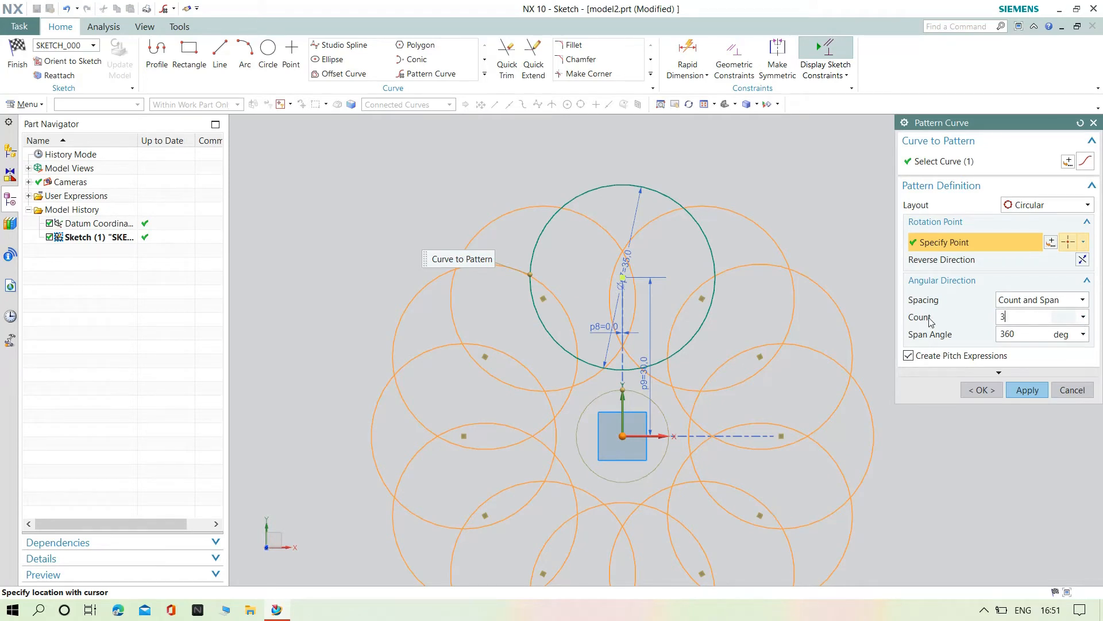
key(Return)
scroll(674, 338, down, 2)
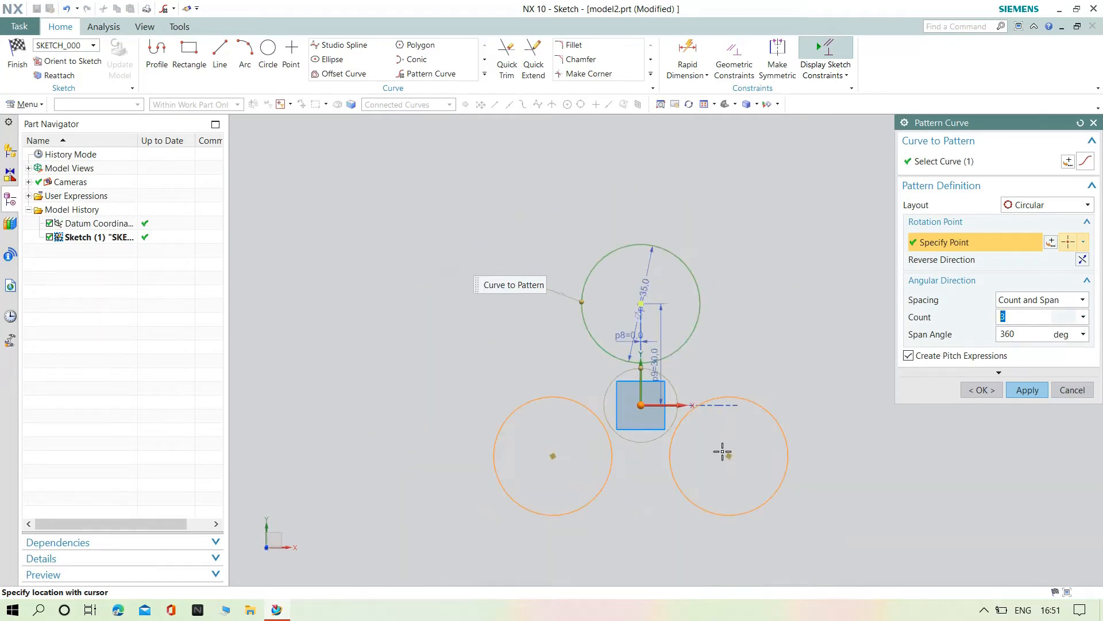
scroll(711, 499, up, 2)
click(1020, 393)
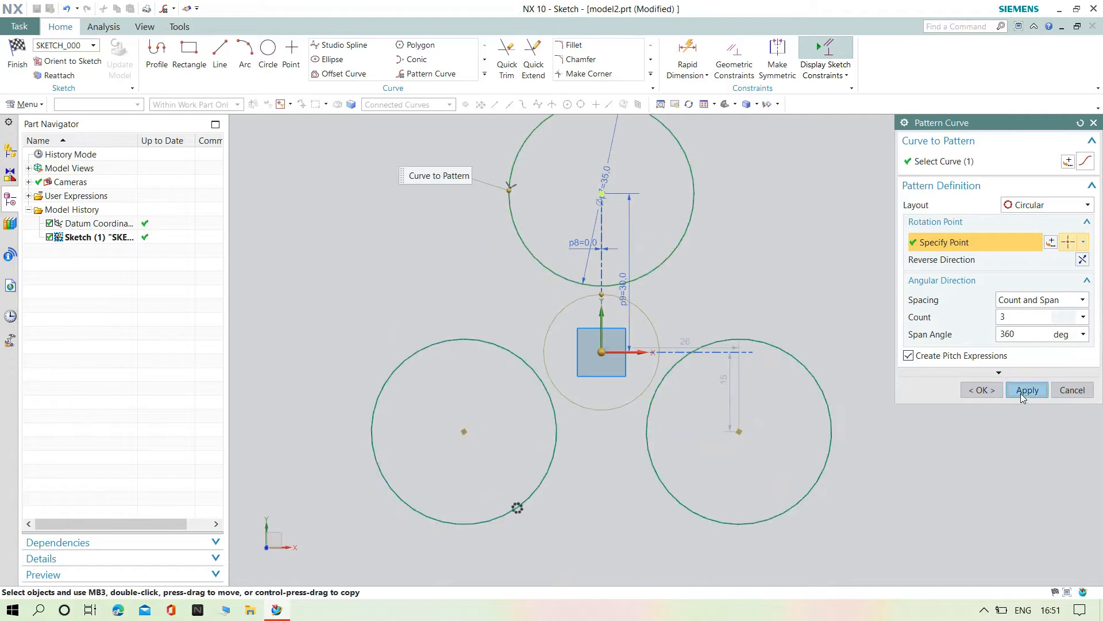
click(1064, 390)
Sketch a circle about 46.7 mm in diameter to the right of the upper 35 mm circle.
scroll(781, 182, down, 2)
scroll(775, 183, up, 2)
scroll(723, 149, down, 3)
scroll(716, 146, up, 2)
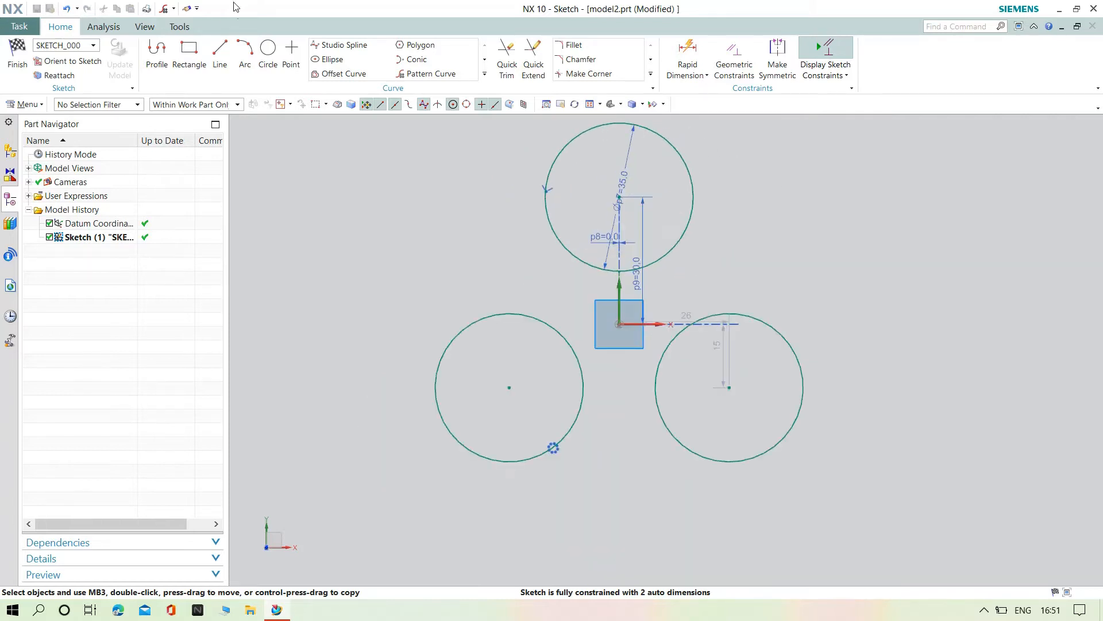
click(267, 52)
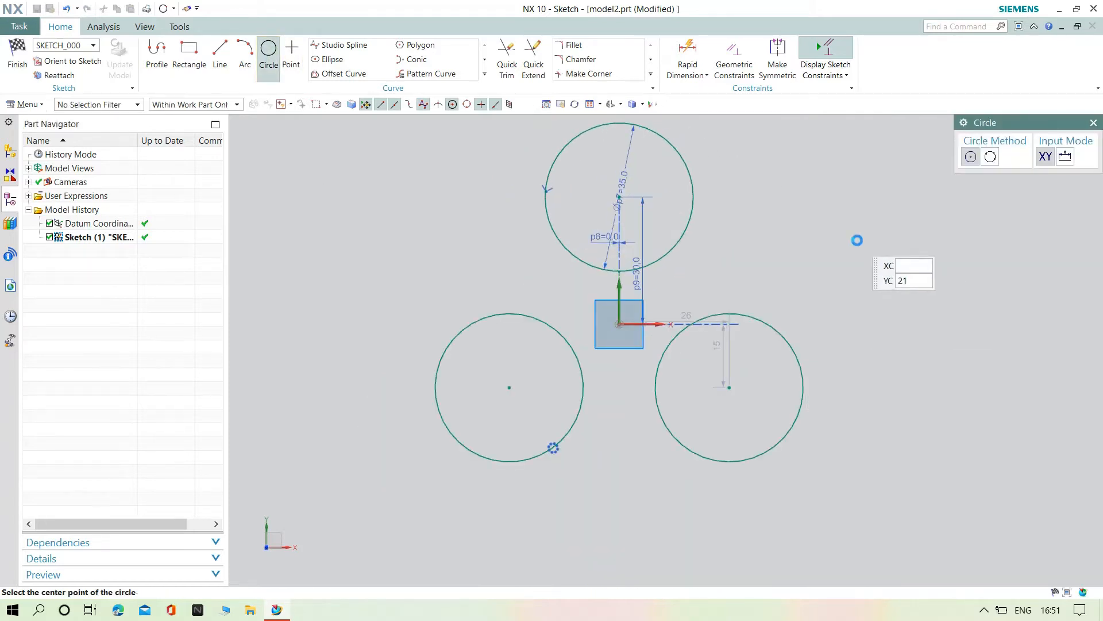
click(808, 181)
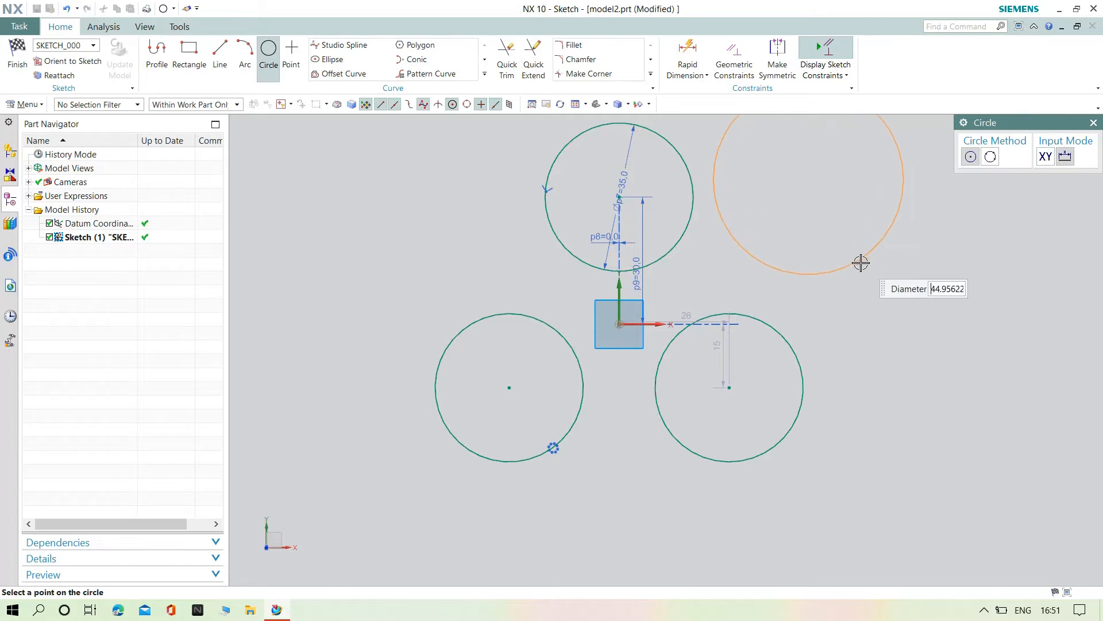
click(859, 259)
key(Escape)
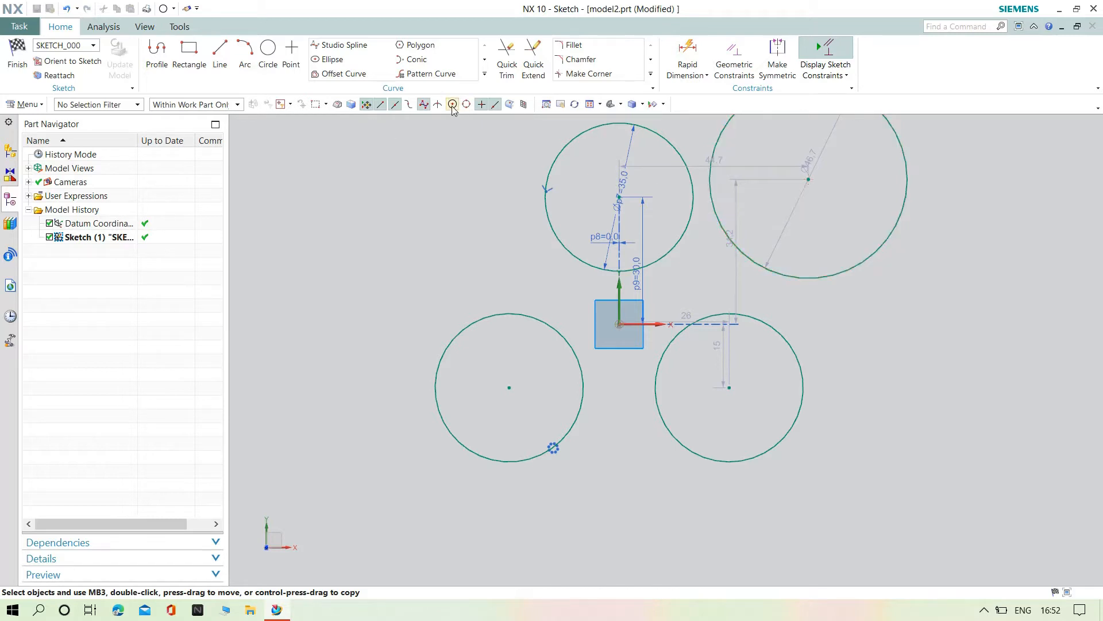
Constrain the new circle tangent to the upper 35 mm circle and try to make it tangent to the lower-right one.
click(691, 182)
click(709, 205)
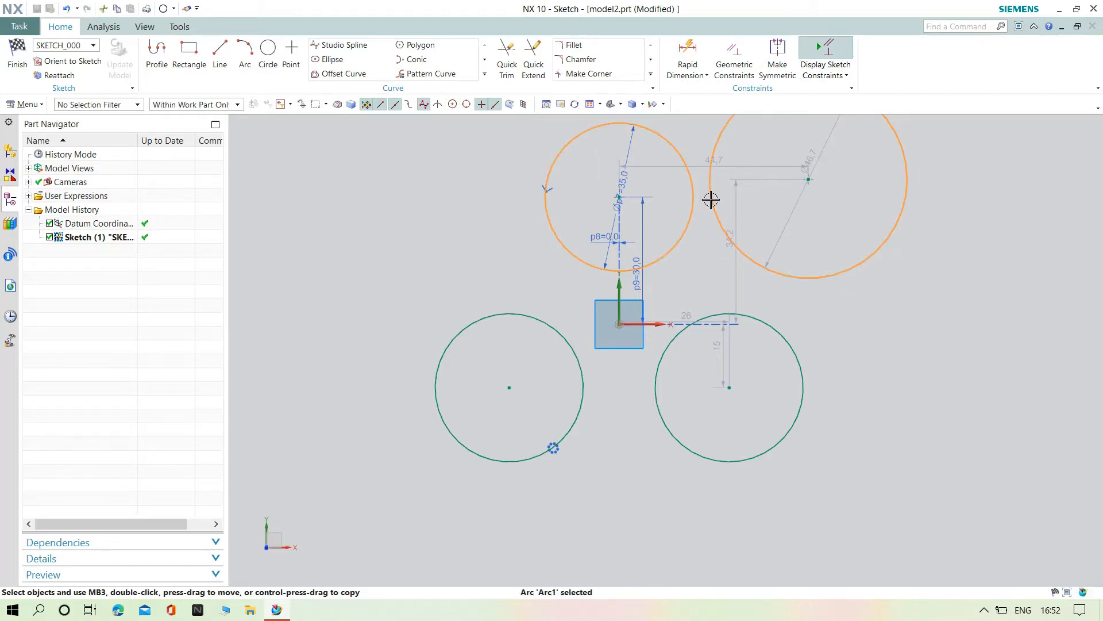
click(825, 167)
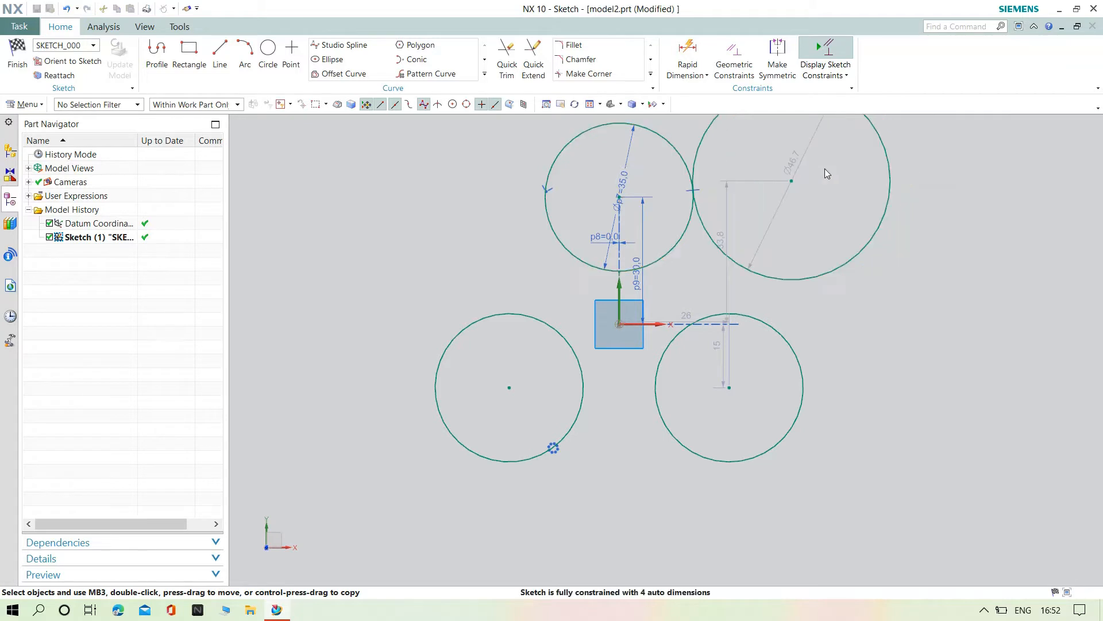
click(791, 279)
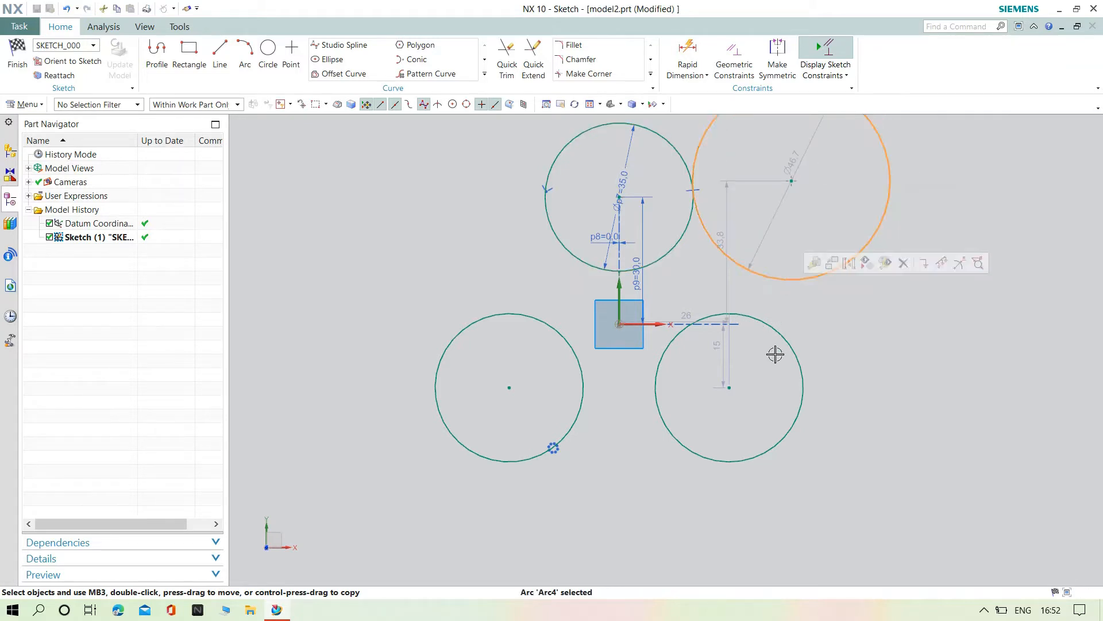
click(778, 341)
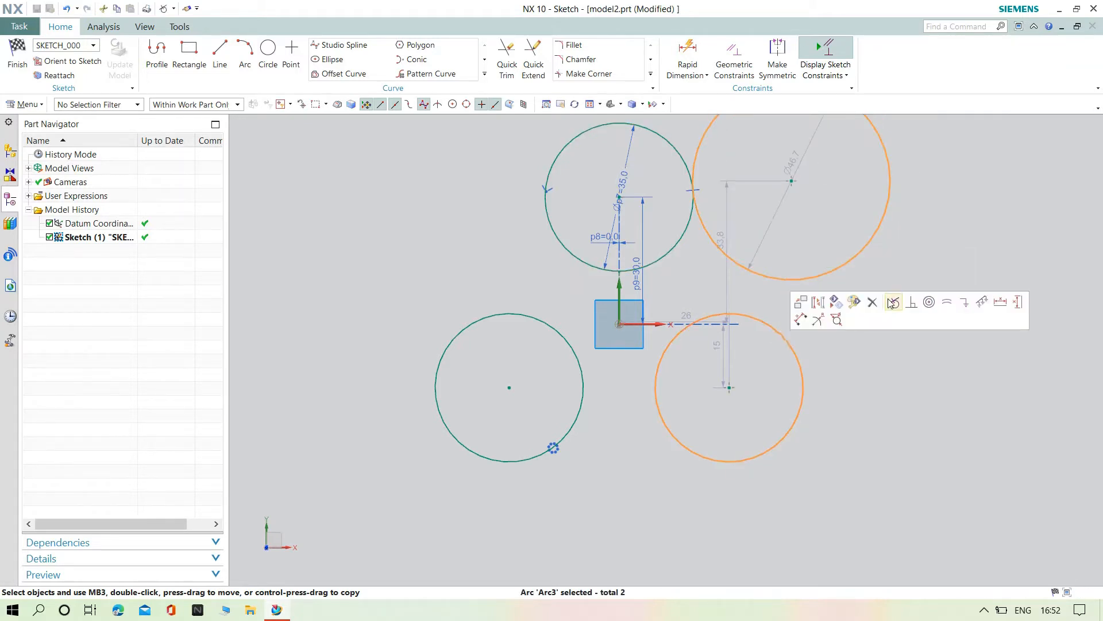
click(892, 302)
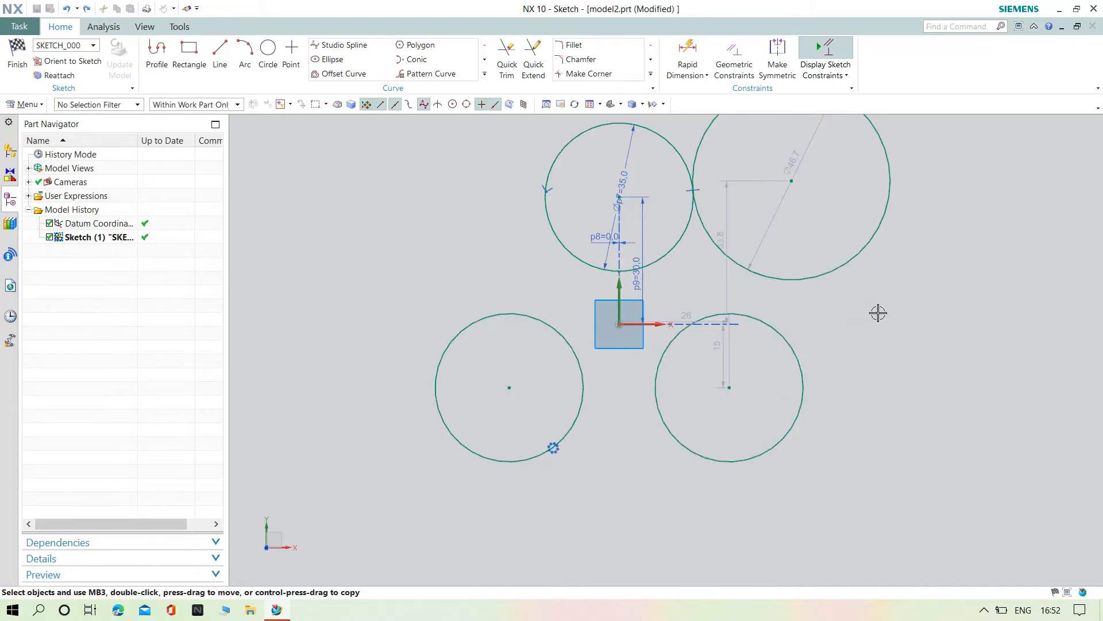
Set the new circle's diameter to 55 mm.
double_click(793, 160)
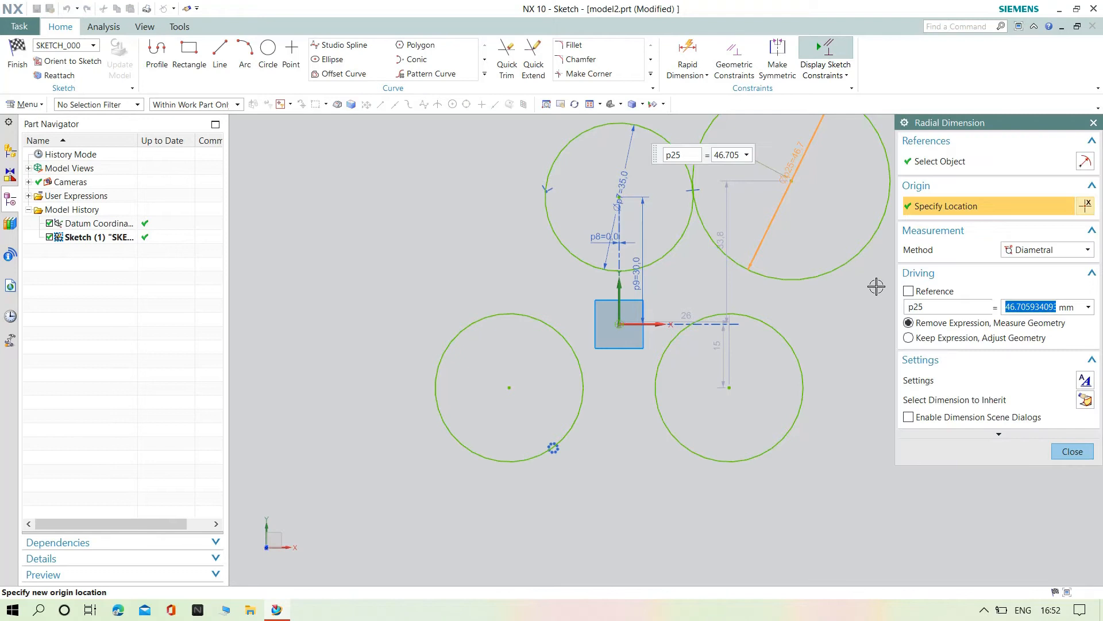
text(55)
key(Return)
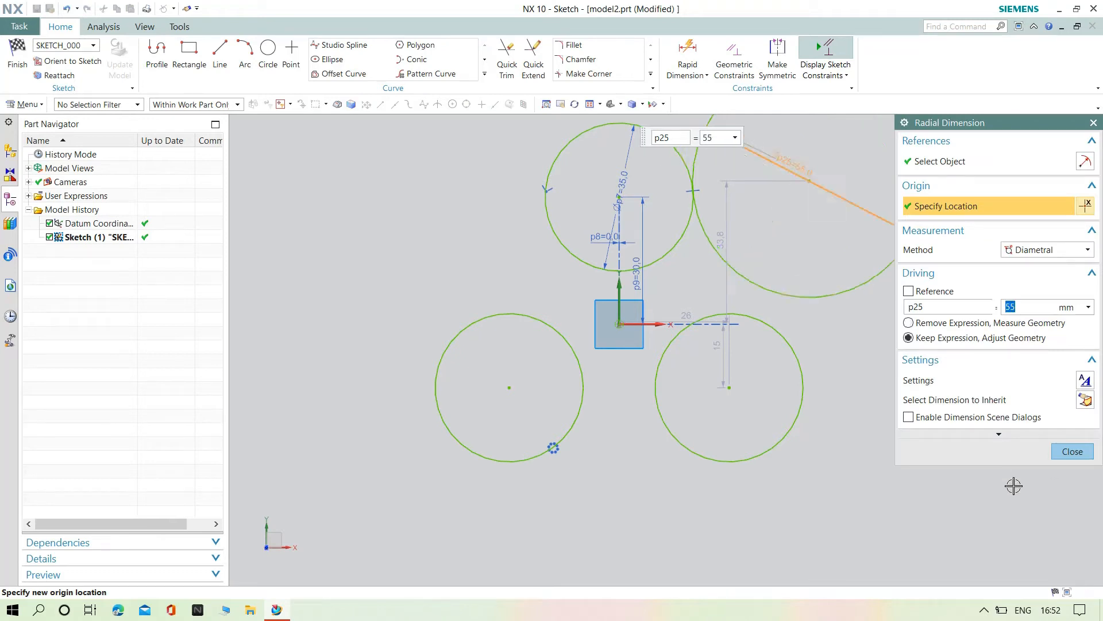
click(1072, 451)
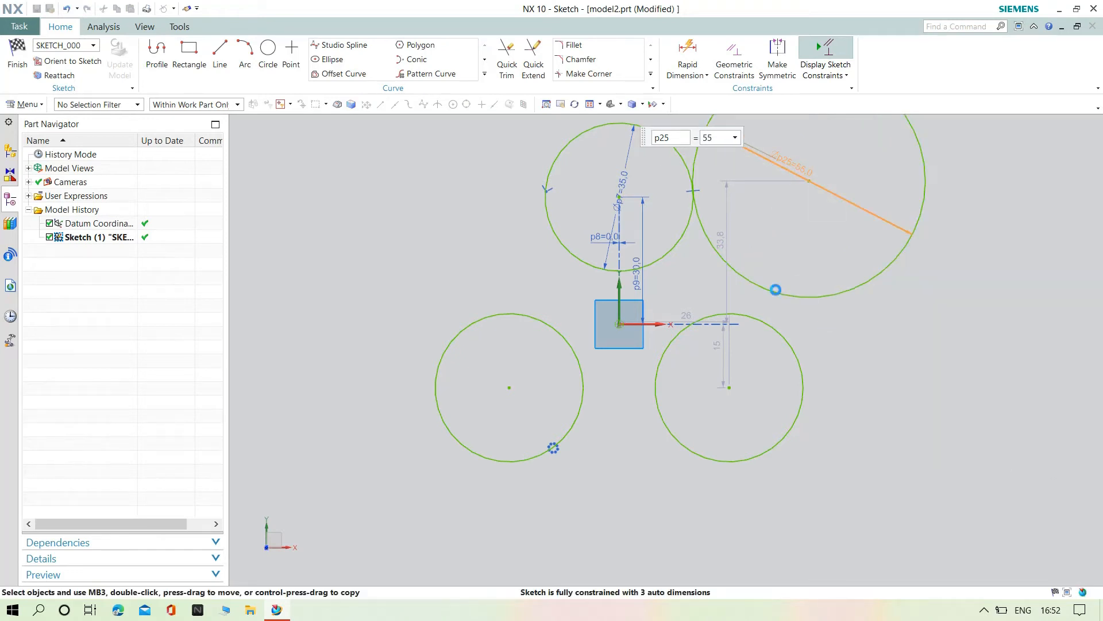
Try to make the 55 mm circle tangent to the lower-right 35 mm circle.
click(770, 324)
click(771, 287)
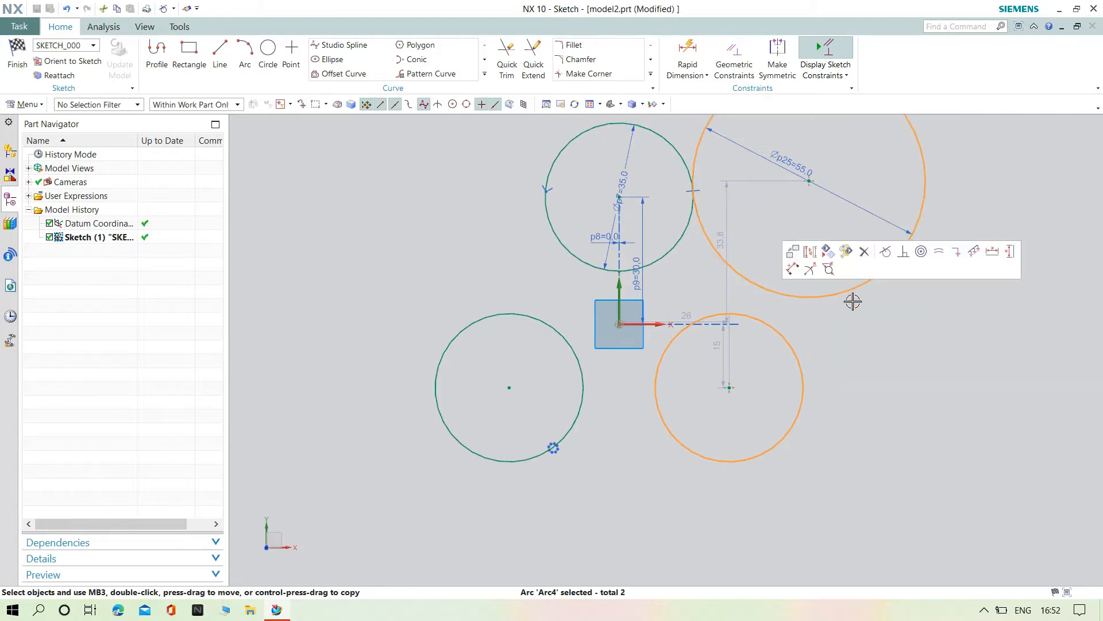
click(886, 254)
Undo the tangent constraints and the diameter change, and remove the added circle.
key(ctrl+z)
key(ctrl+z)
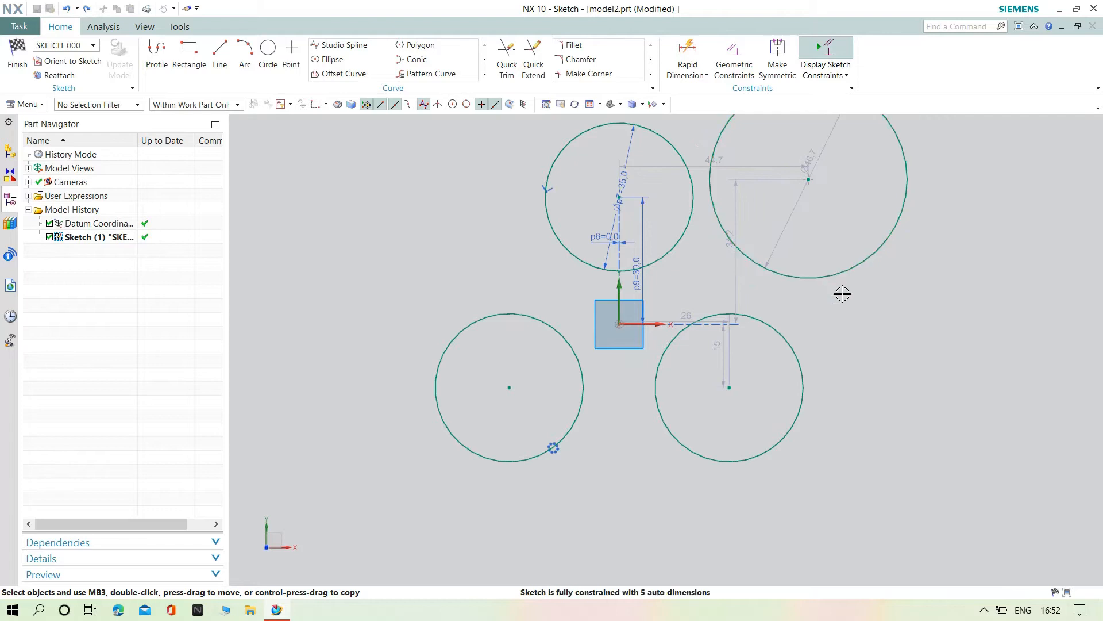
key(ctrl+z)
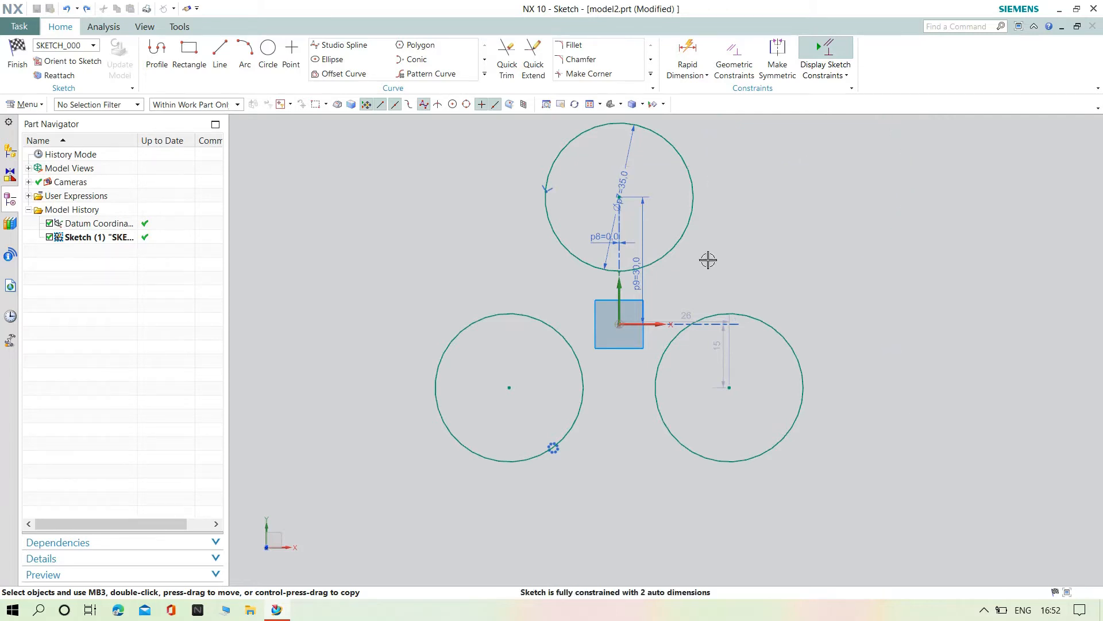
Sketch a circle about 40.9 mm in diameter to the right, between the upper and lower-right 35 mm circles.
click(268, 50)
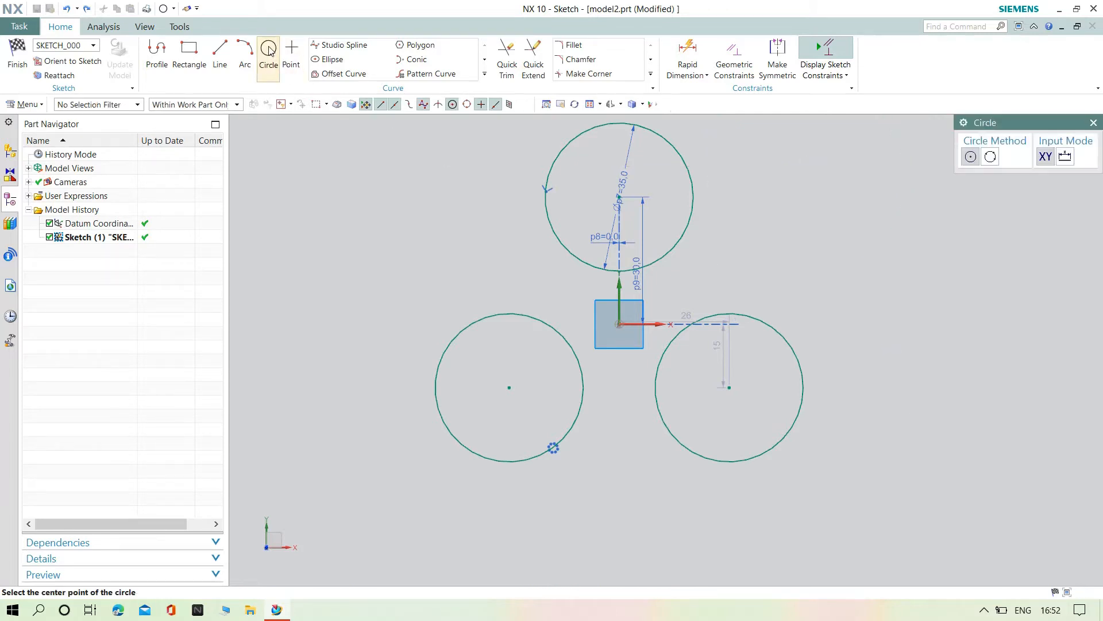
click(783, 245)
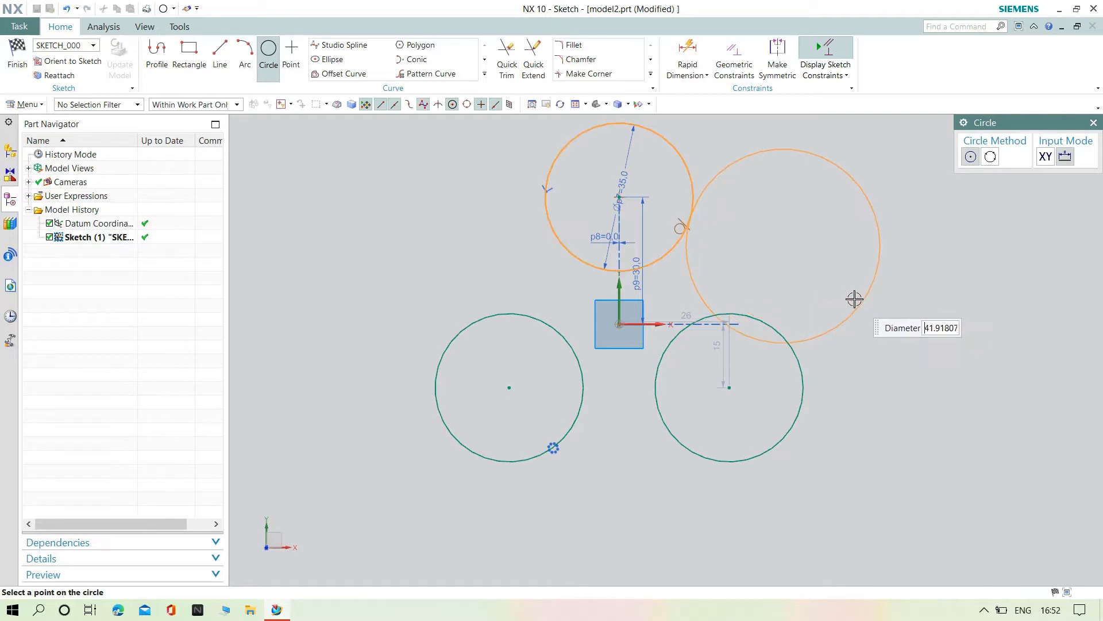
click(852, 297)
key(Escape)
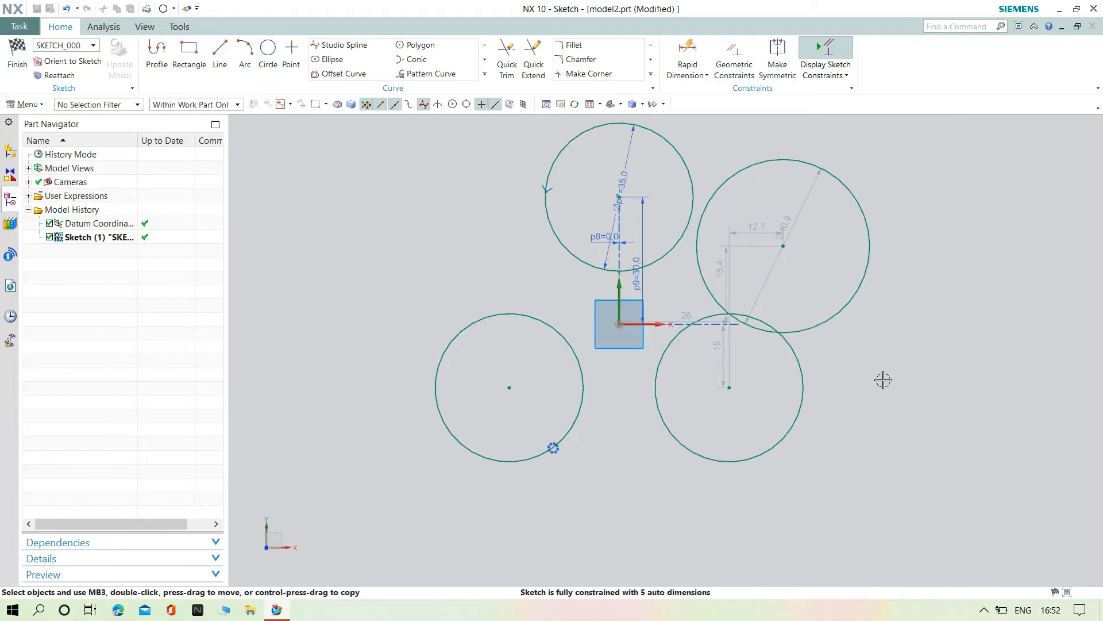
Constrain the new circle tangent to the lower-right 35 mm circle.
scroll(884, 380, up, 2)
click(756, 354)
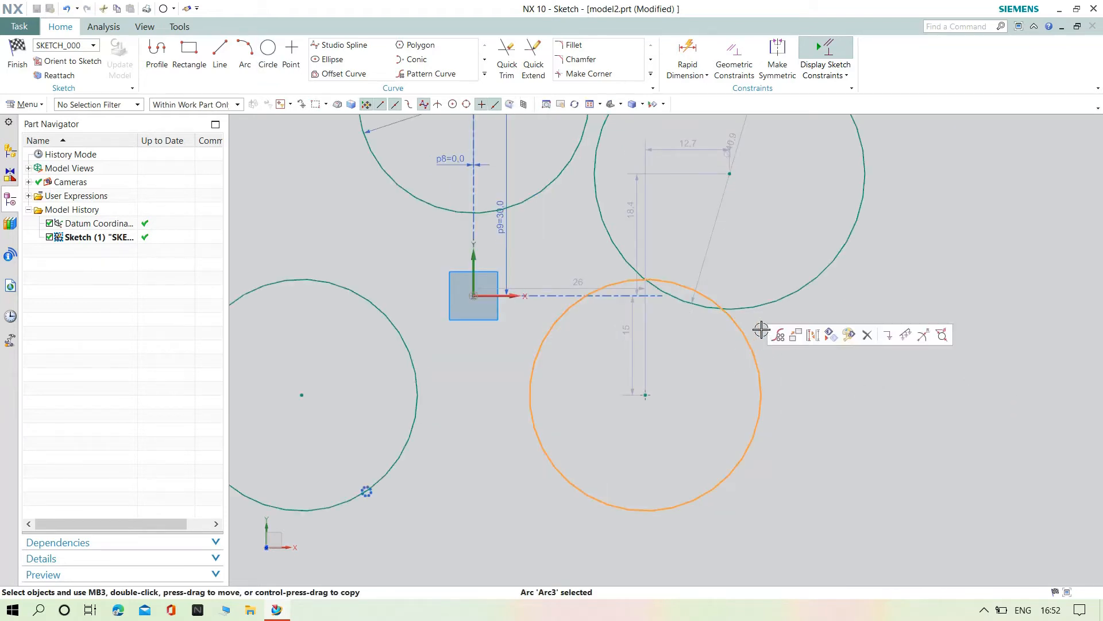
click(767, 309)
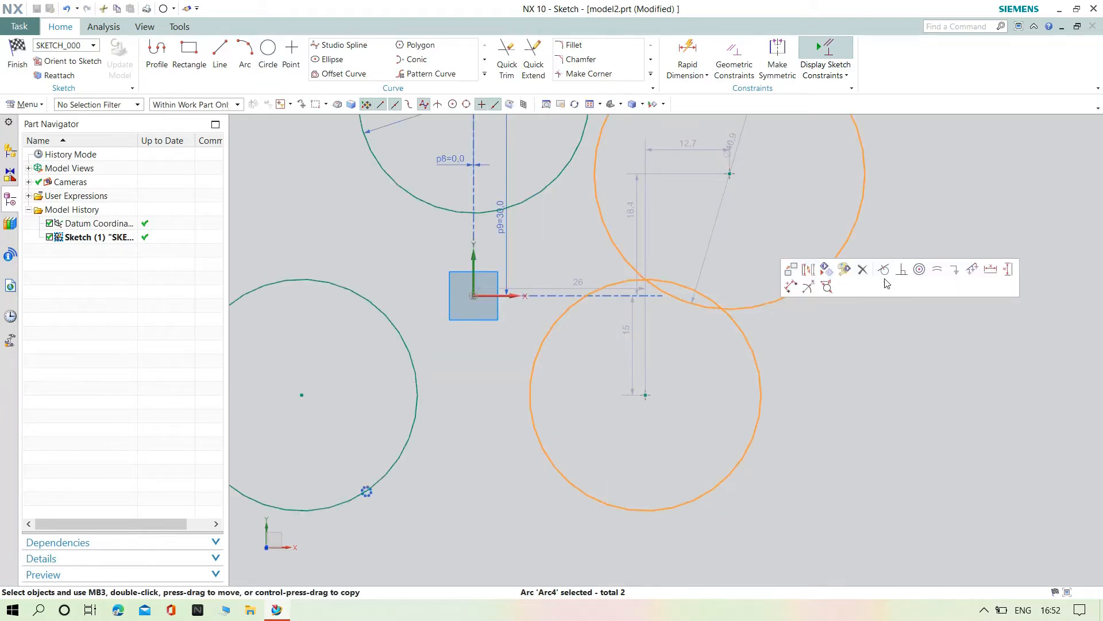
click(884, 271)
Constrain the new circle tangent to the upper 35 mm circle.
scroll(770, 276, down, 3)
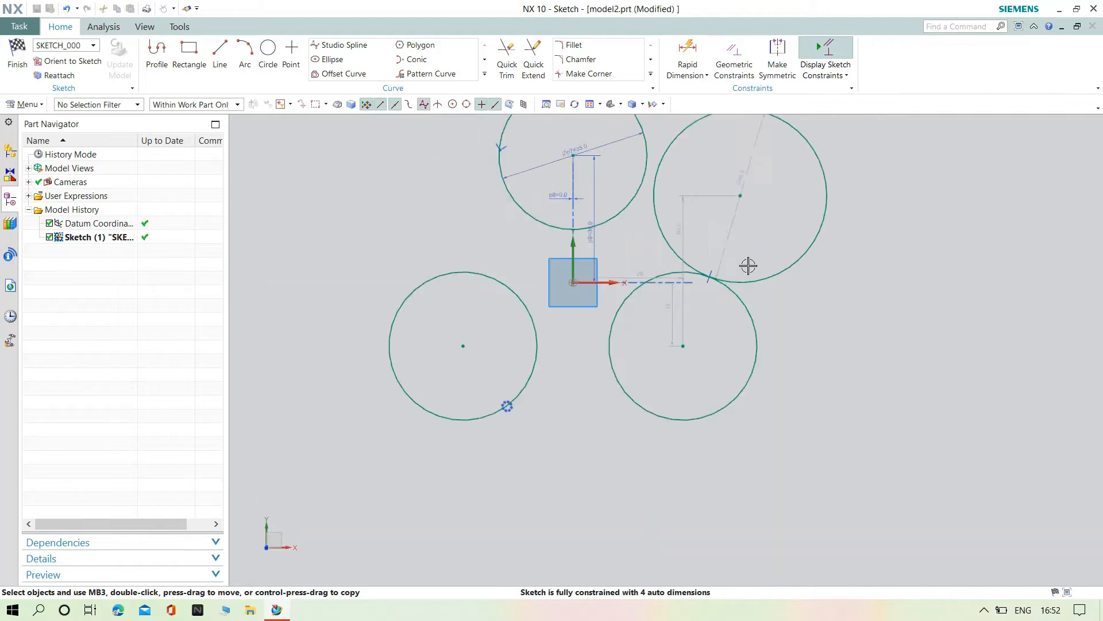
scroll(719, 217, up, 1)
click(682, 182)
click(696, 187)
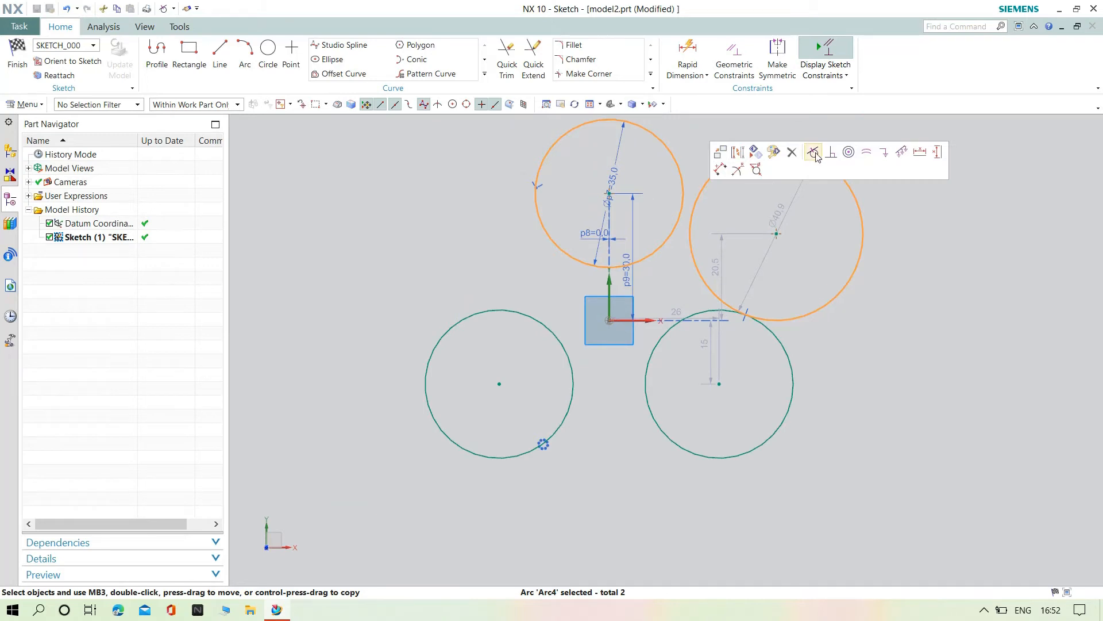
click(815, 154)
Set the diameter of the circle tangent to both 35 mm circles to 45 mm.
scroll(781, 347, down, 2)
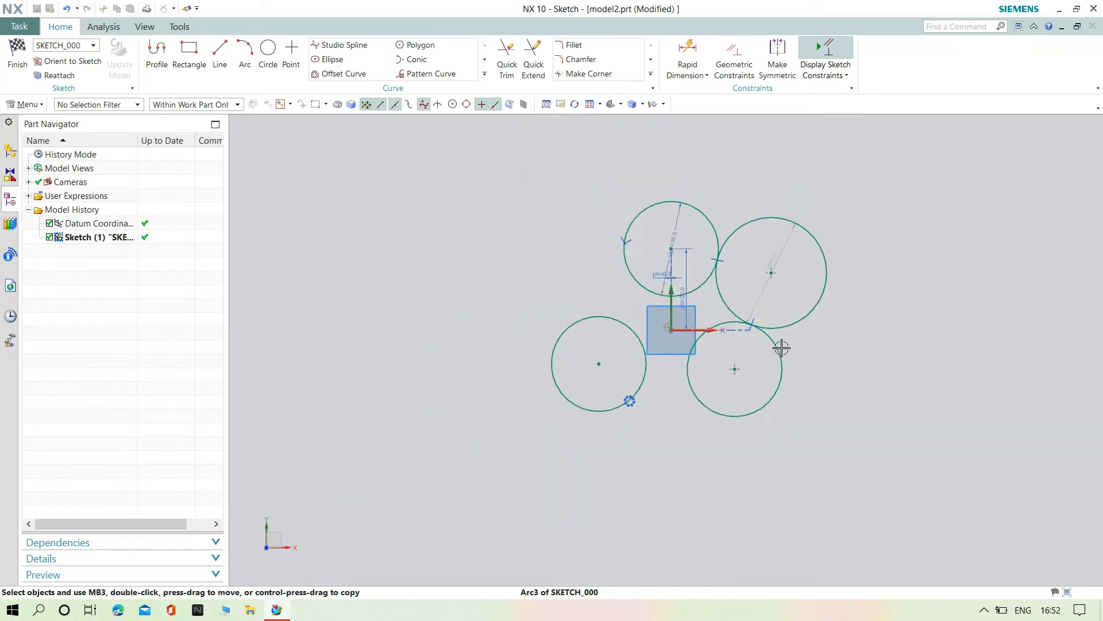
scroll(626, 283, up, 1)
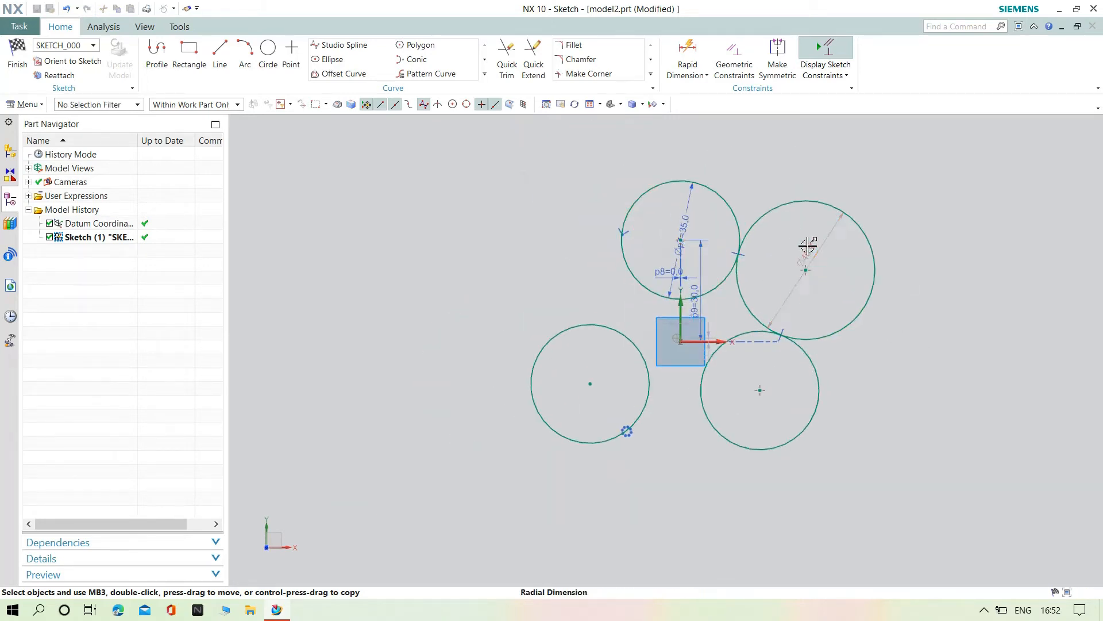
double_click(808, 247)
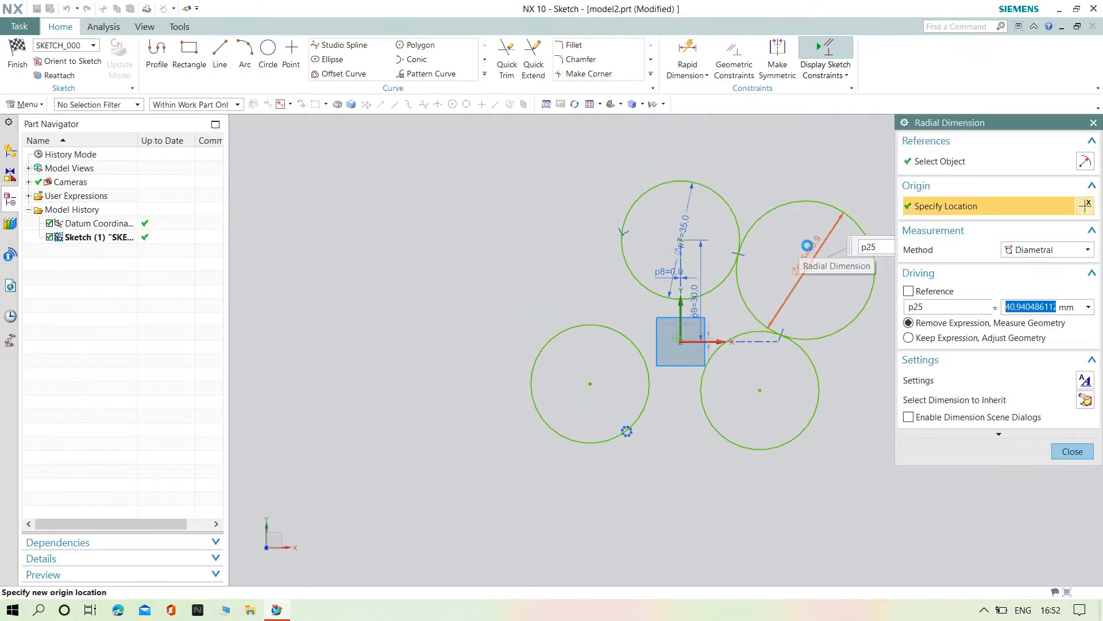
text(45)
key(Return)
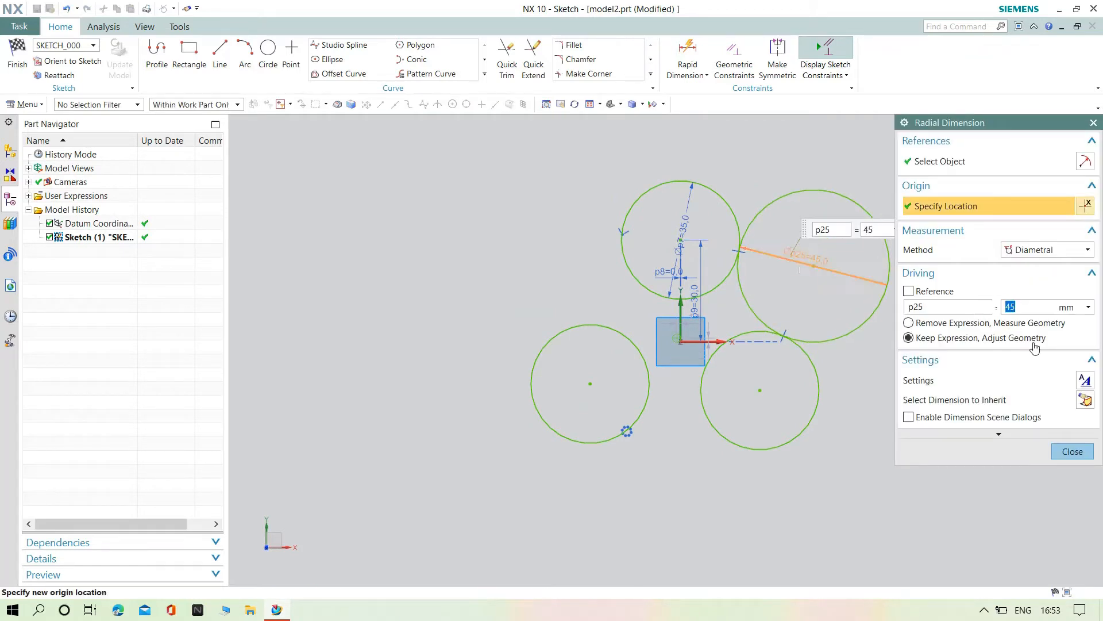
click(1072, 451)
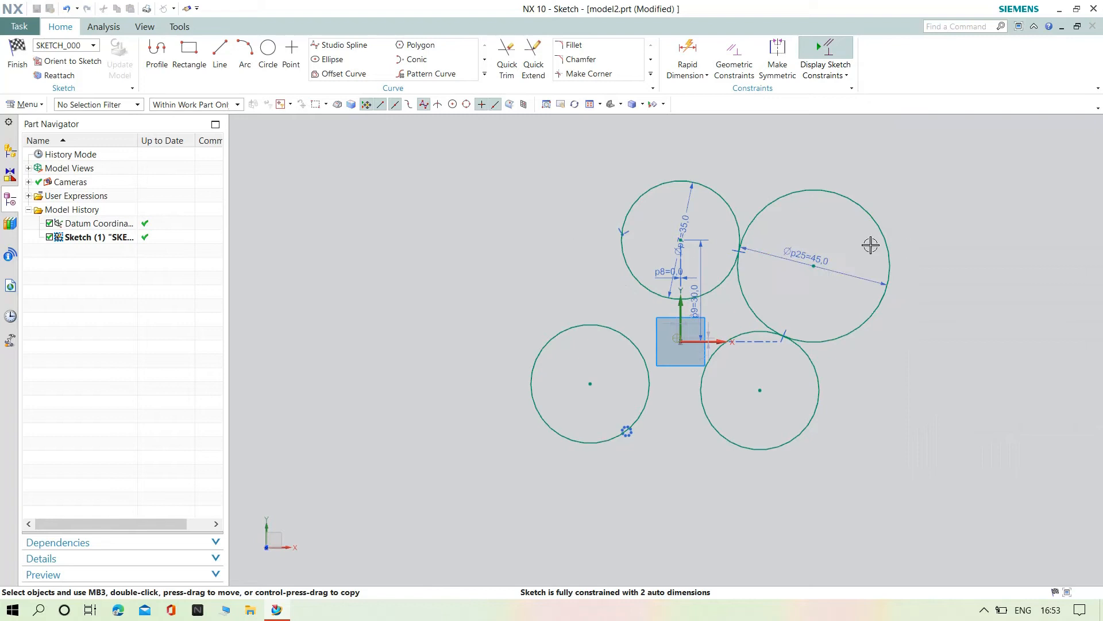
Mirror the 45 mm circle about the sketch's Y axis using Mirror Curve.
click(873, 218)
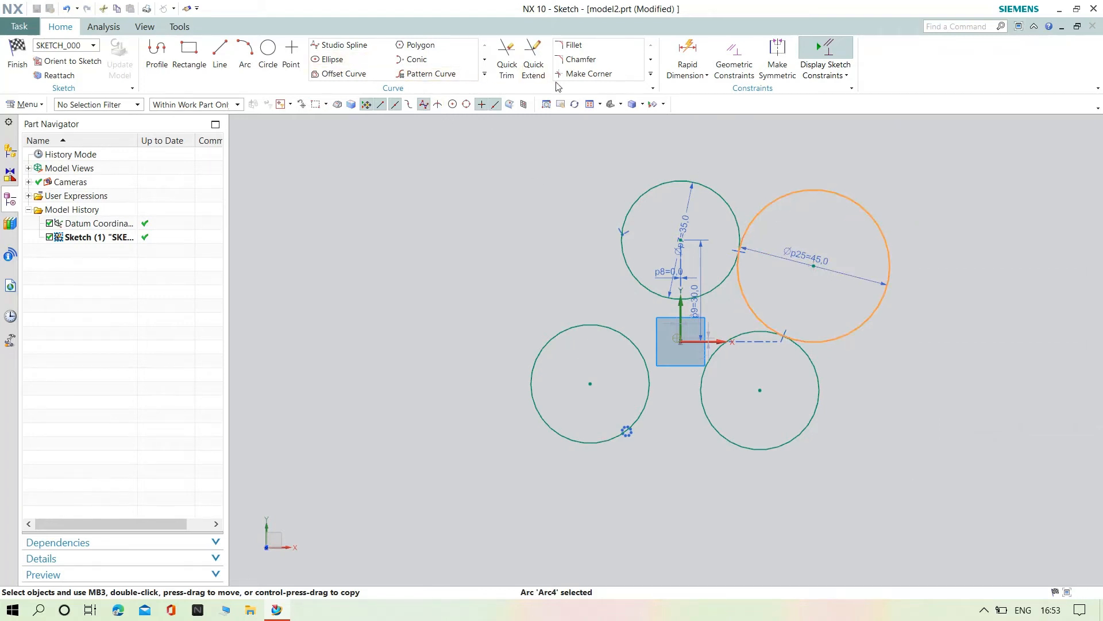
click(484, 61)
click(344, 74)
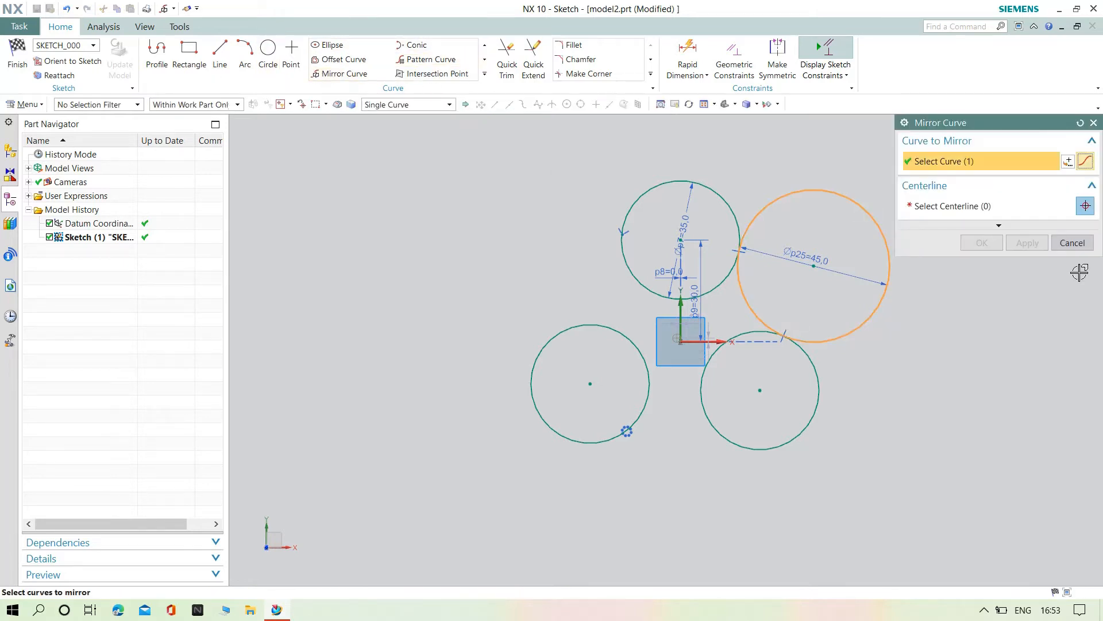
click(961, 212)
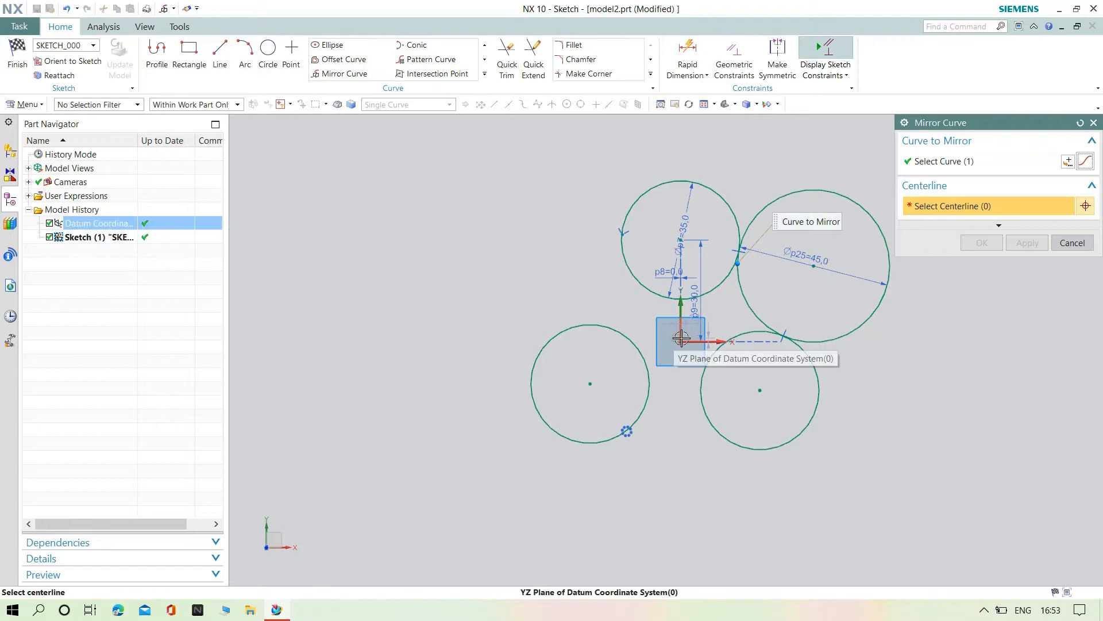
click(682, 316)
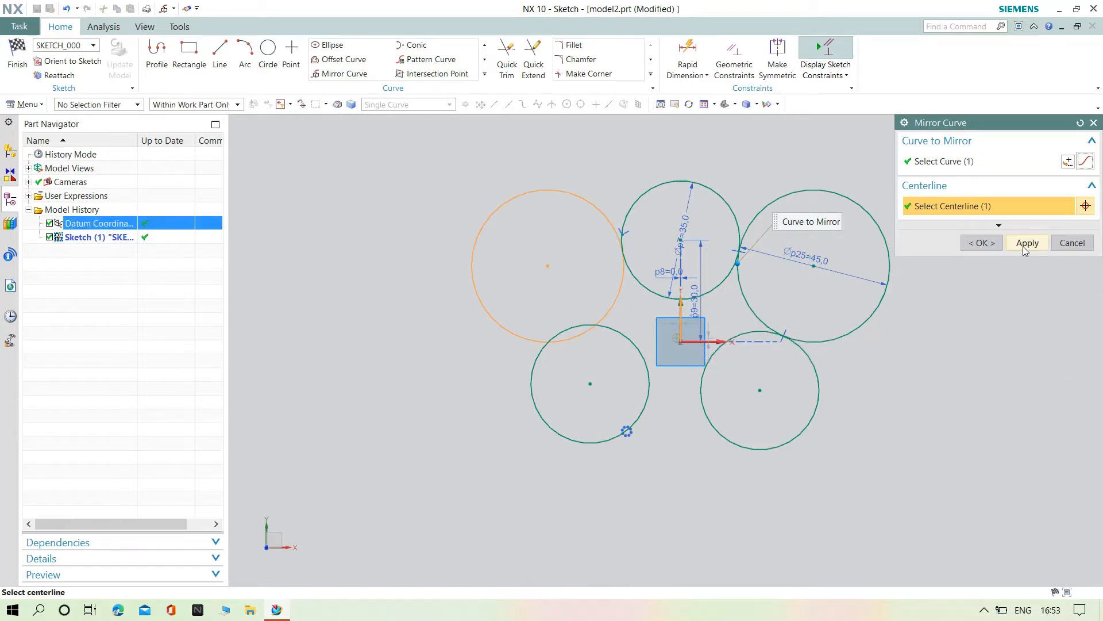
click(981, 243)
Constrain the mirrored circle tangent to the lower-left 35 mm circle.
scroll(532, 362, up, 1)
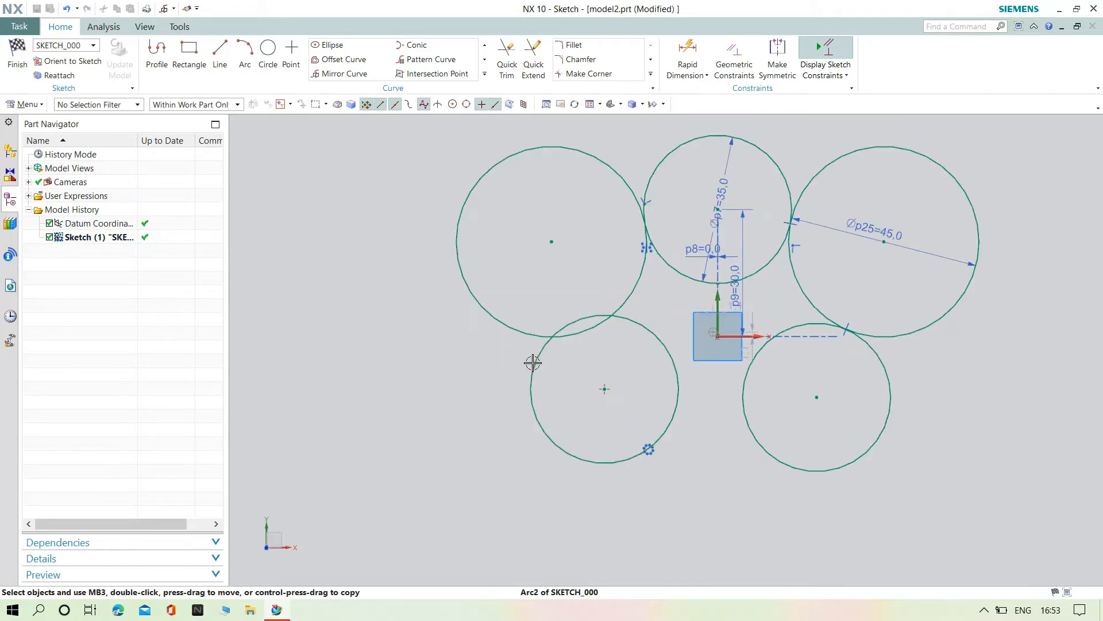
click(580, 323)
click(577, 317)
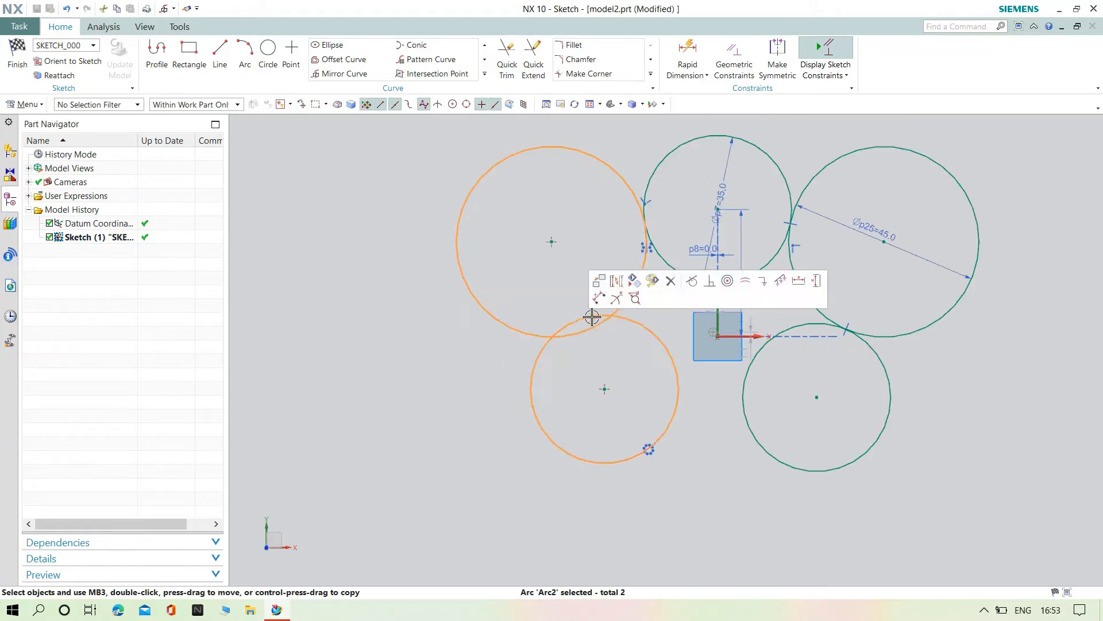
click(693, 282)
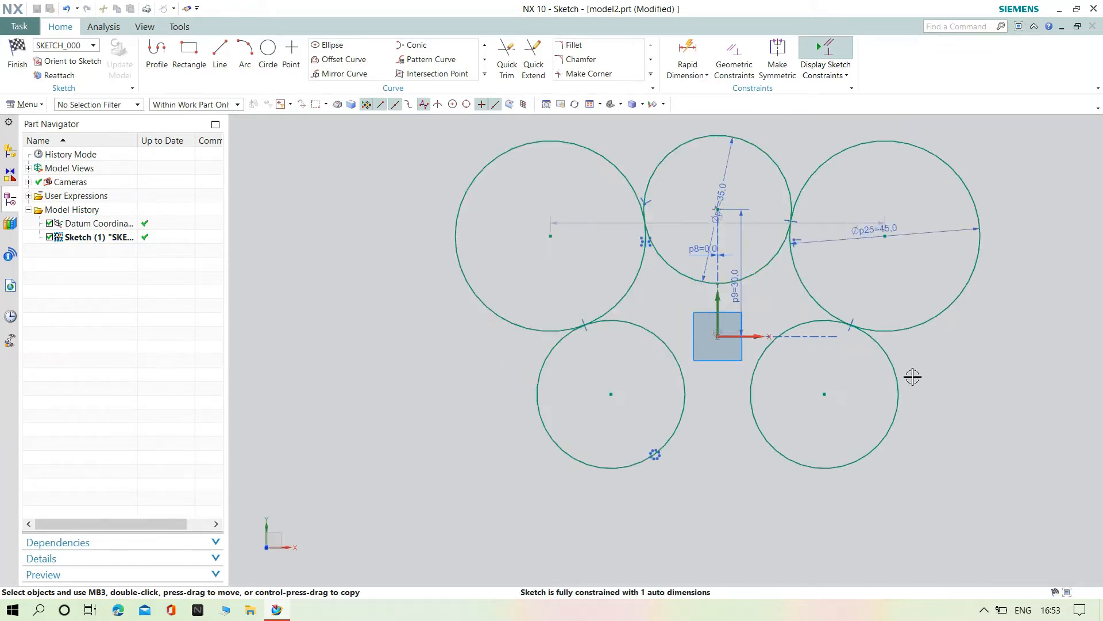
scroll(941, 402, down, 2)
scroll(927, 406, down, 1)
scroll(954, 410, up, 2)
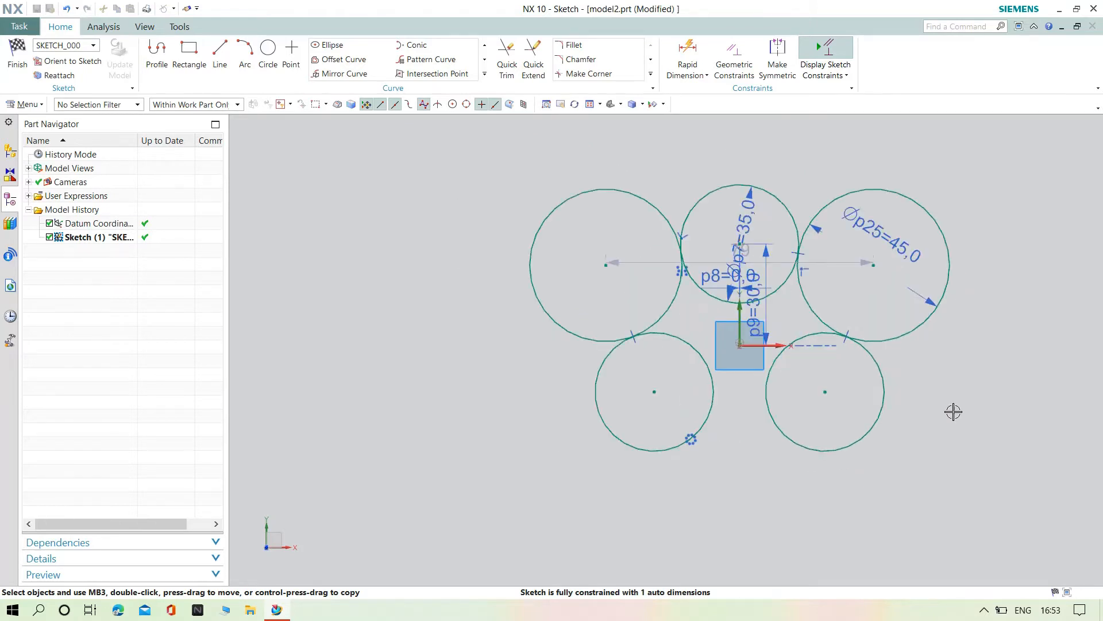
Sketch a circle about 38.6 mm in diameter centrally below the two lower 35 mm circles.
scroll(953, 411, up, 1)
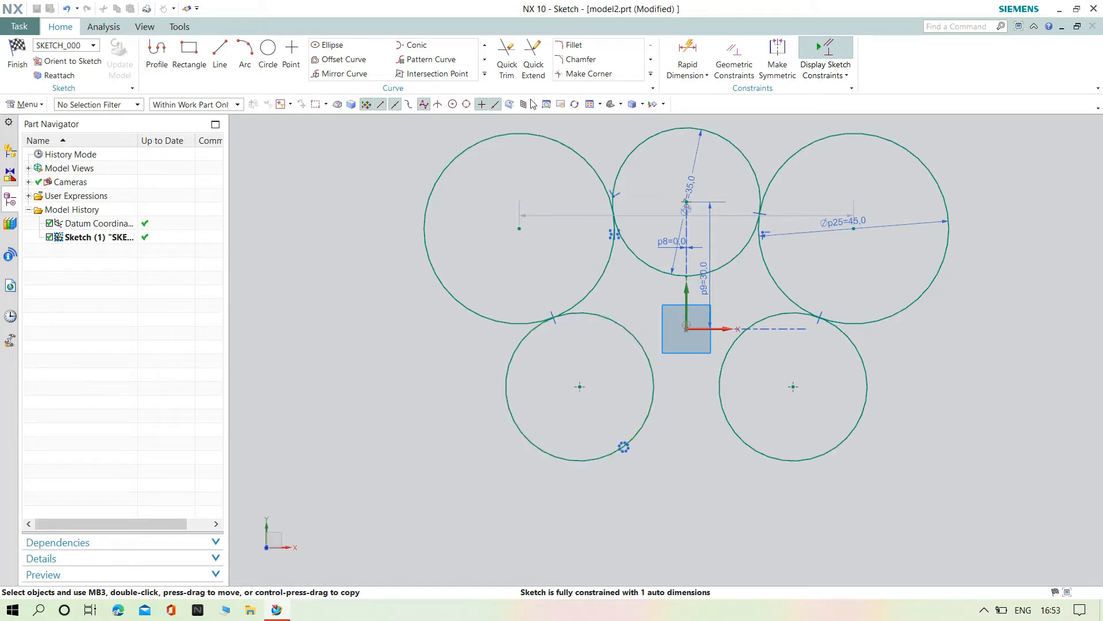
click(268, 49)
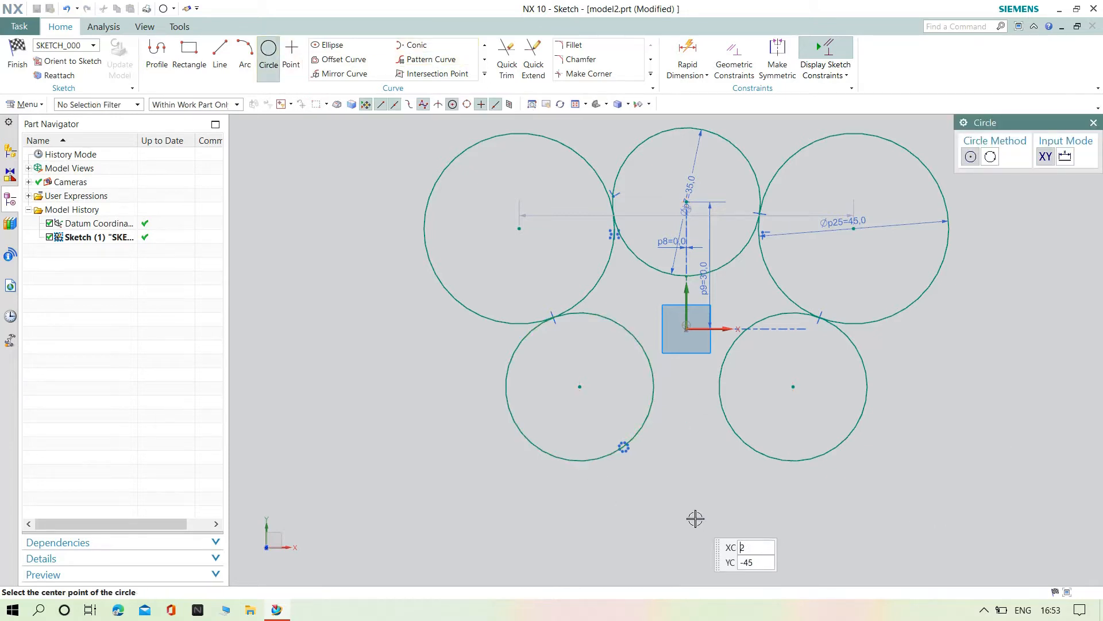
click(697, 520)
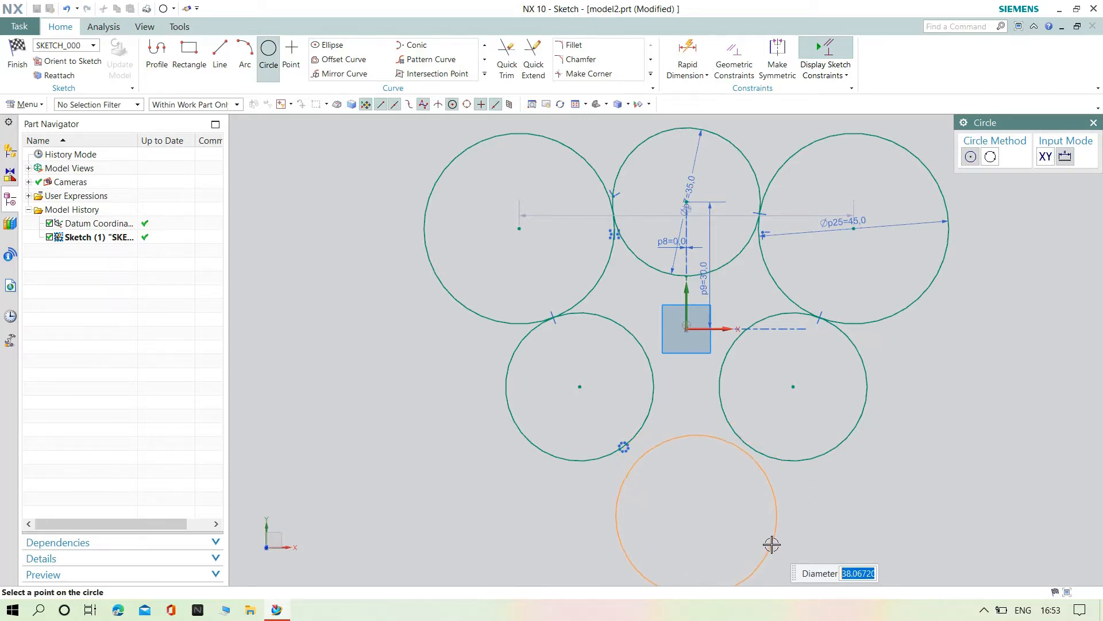
click(774, 544)
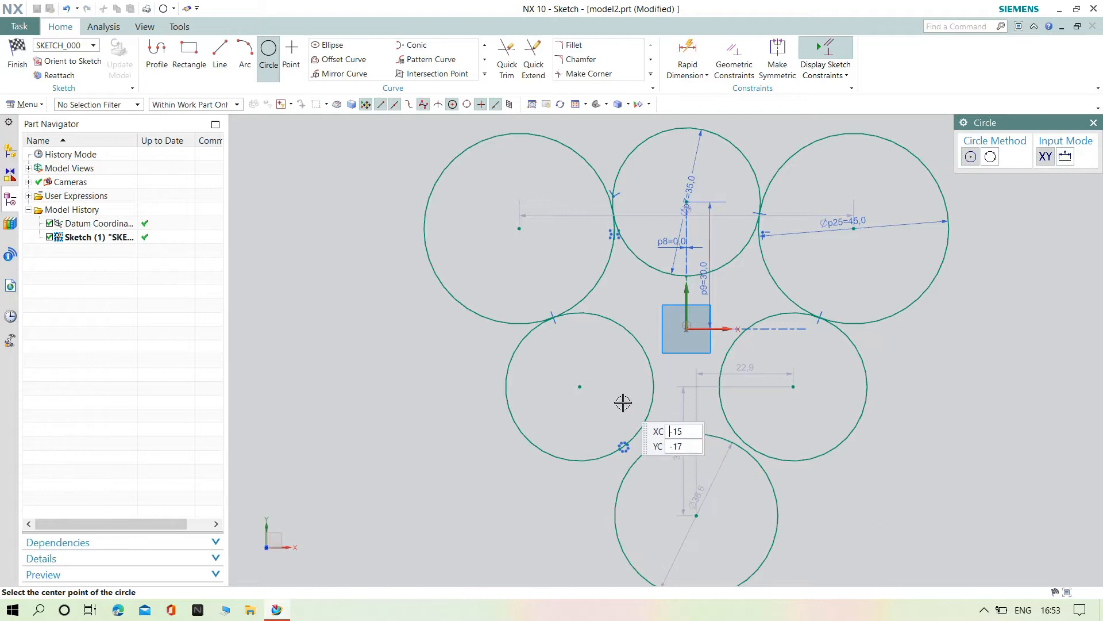
key(Escape)
Constrain the new bottom circle tangent to both the lower-left and lower-right 35 mm circles.
click(648, 423)
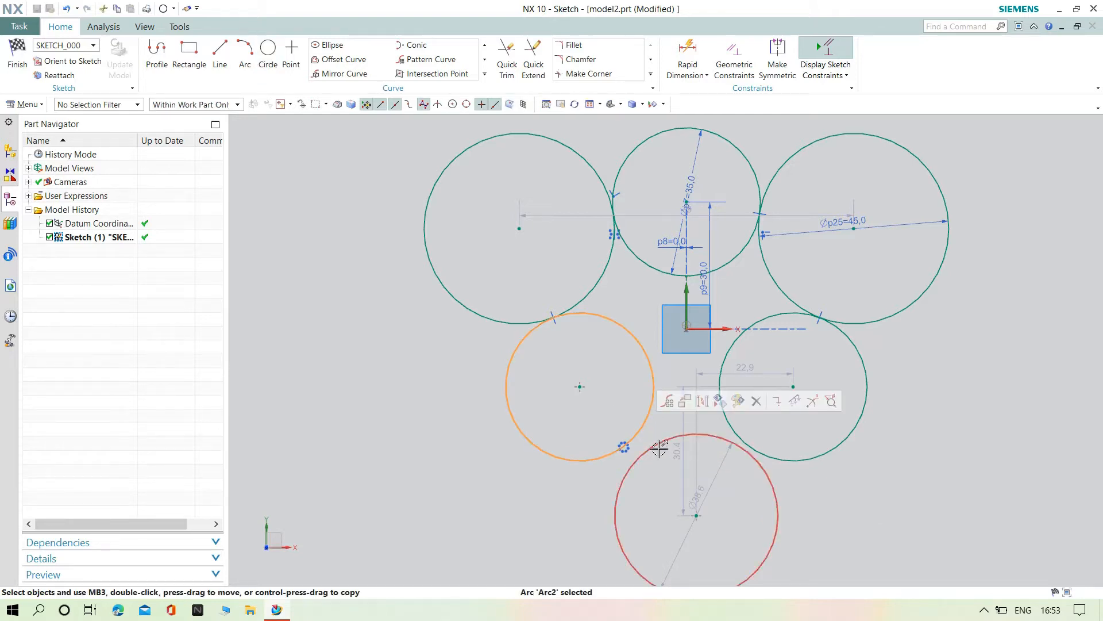
click(658, 447)
click(771, 410)
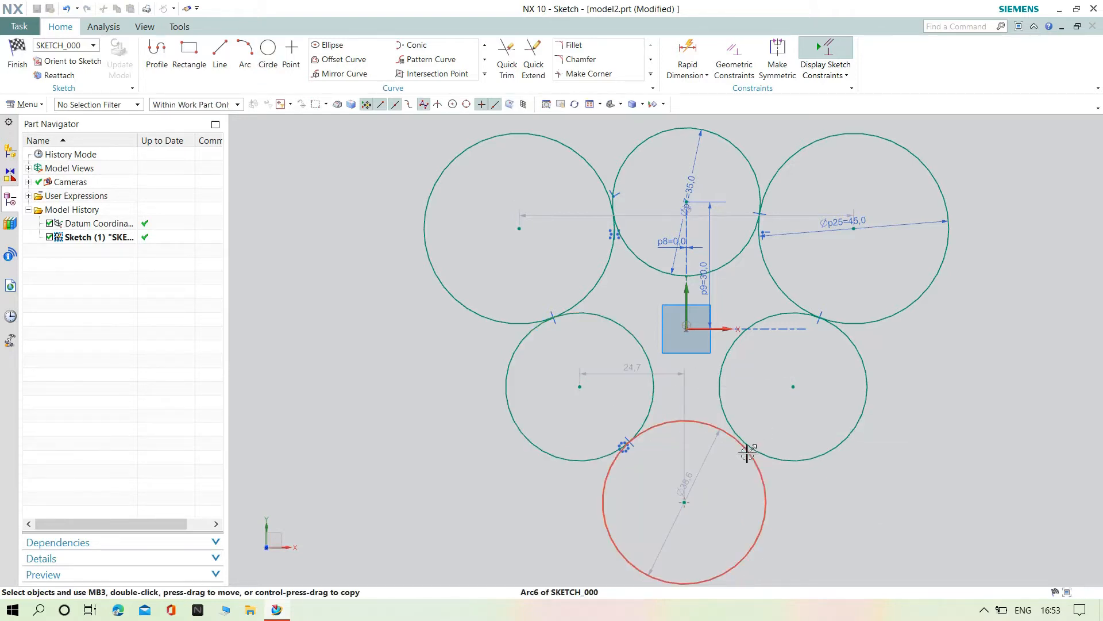
click(758, 450)
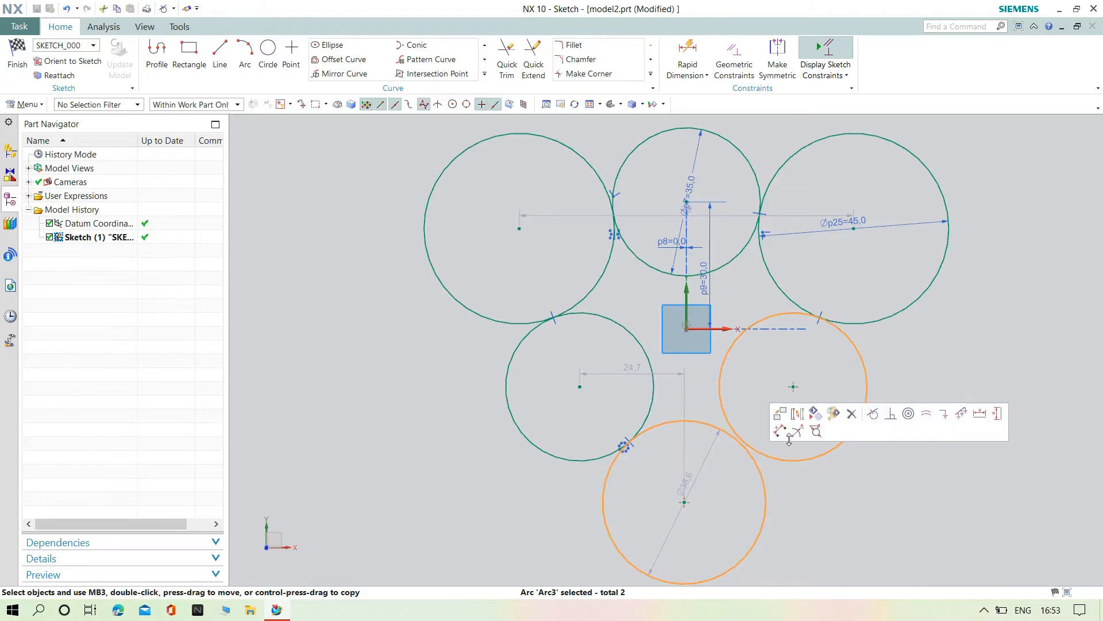
click(873, 414)
Set the diameter of the bottom tangent circle to 45 mm.
double_click(697, 477)
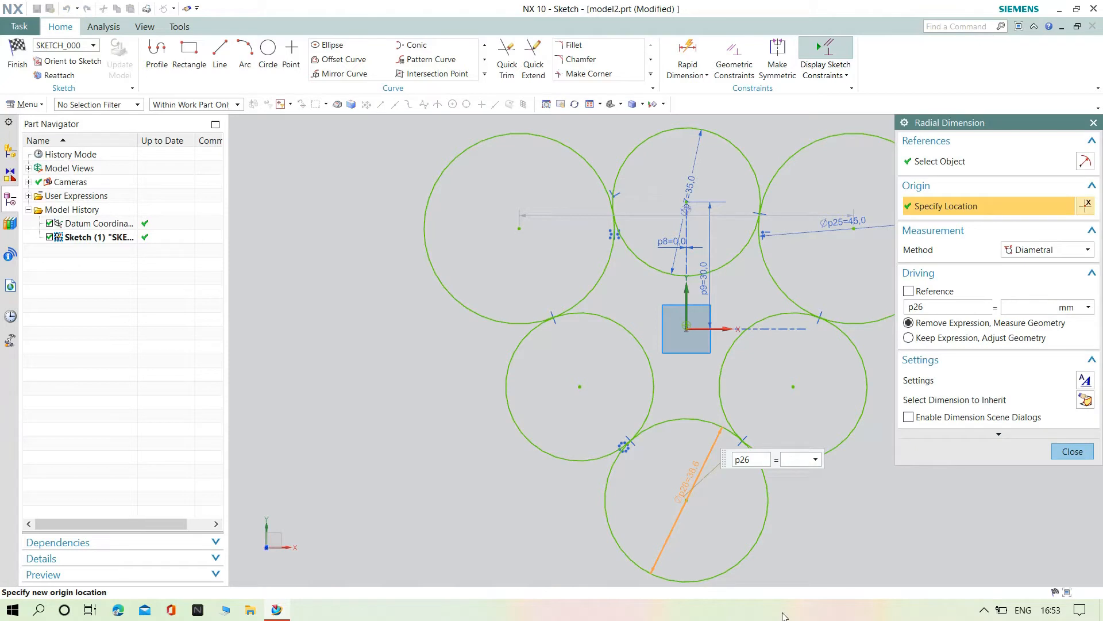
text(45)
key(Return)
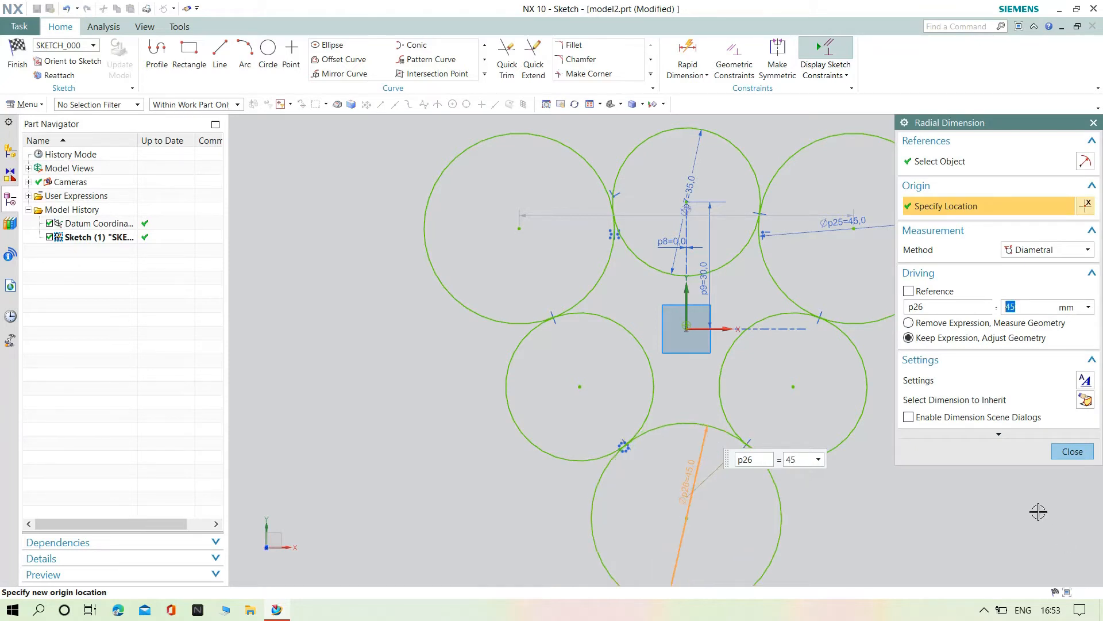
click(1071, 451)
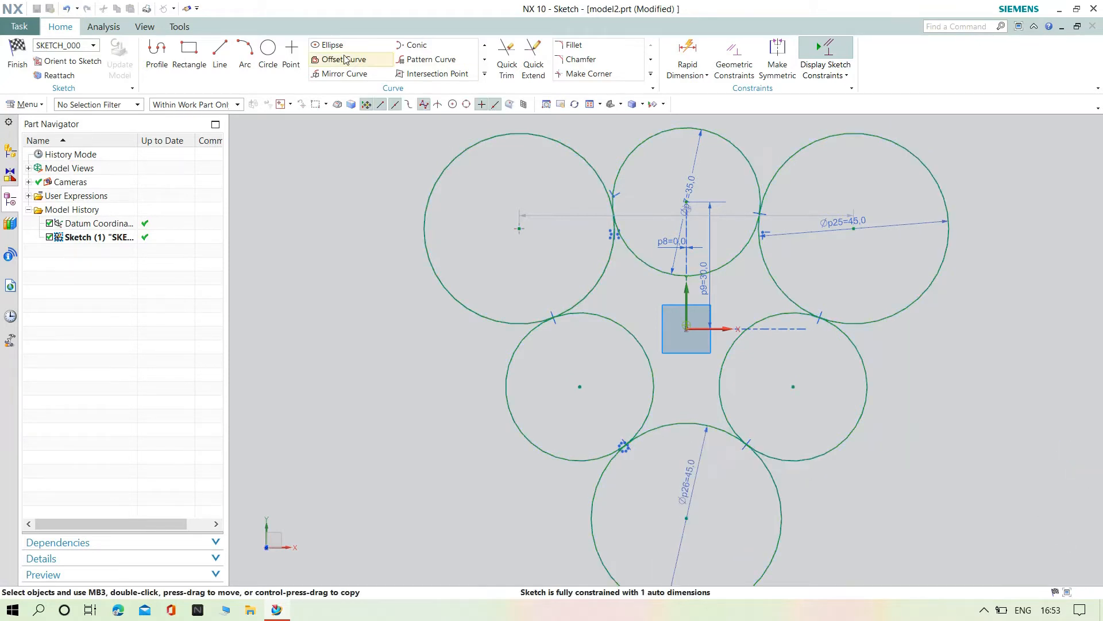
Trim away the outer portions of the three 45 mm circles with Quick Trim, keeping the tangent arcs between the 35 mm circles.
click(519, 134)
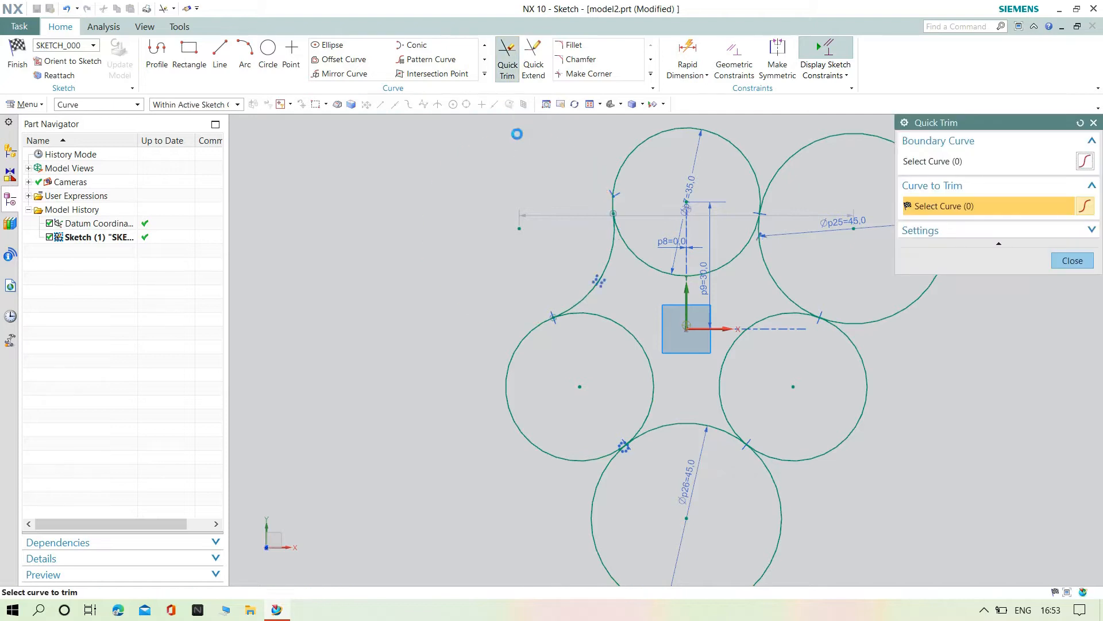
click(797, 150)
click(785, 482)
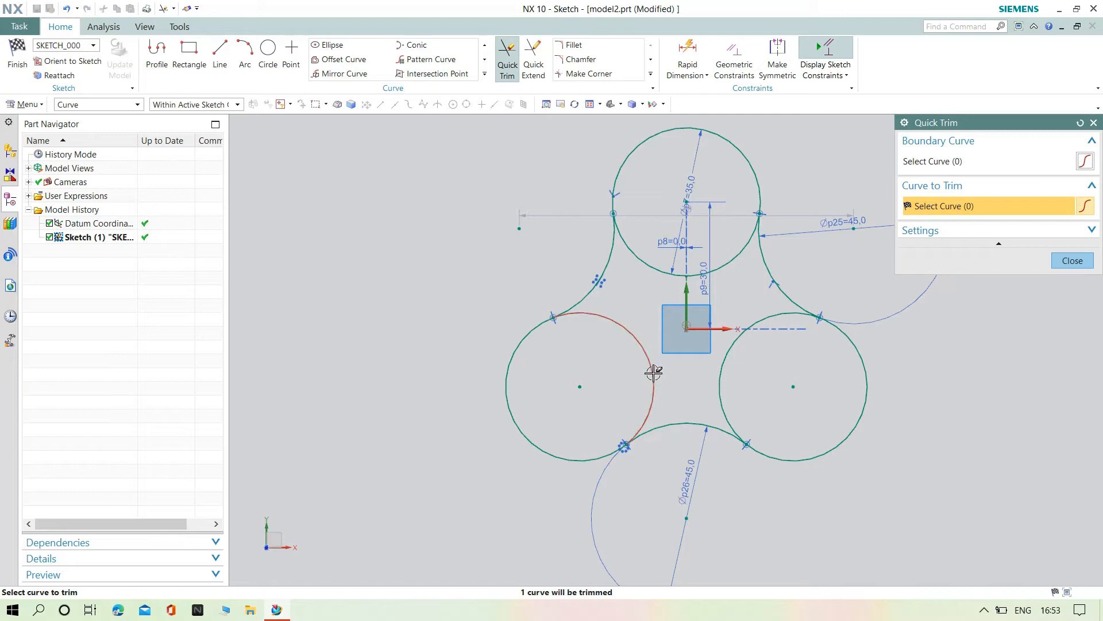
click(1071, 261)
Finish the sketch and extrude the three-lobed outer profile from 0 to 10 mm.
scroll(810, 476, down, 1)
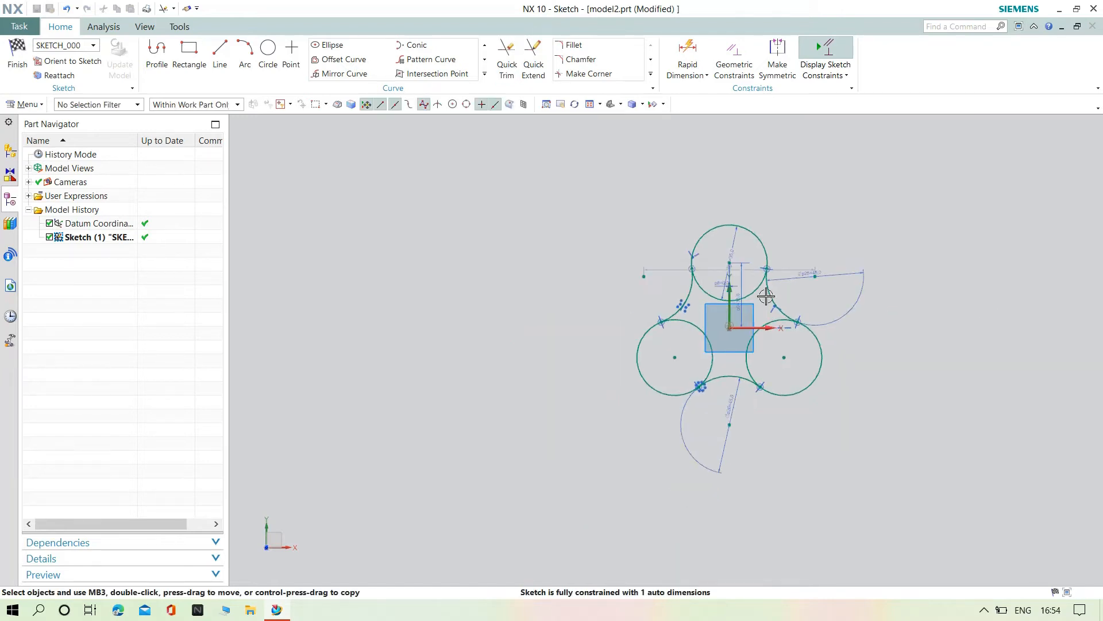
scroll(759, 275, up, 3)
scroll(879, 411, down, 5)
scroll(874, 414, up, 3)
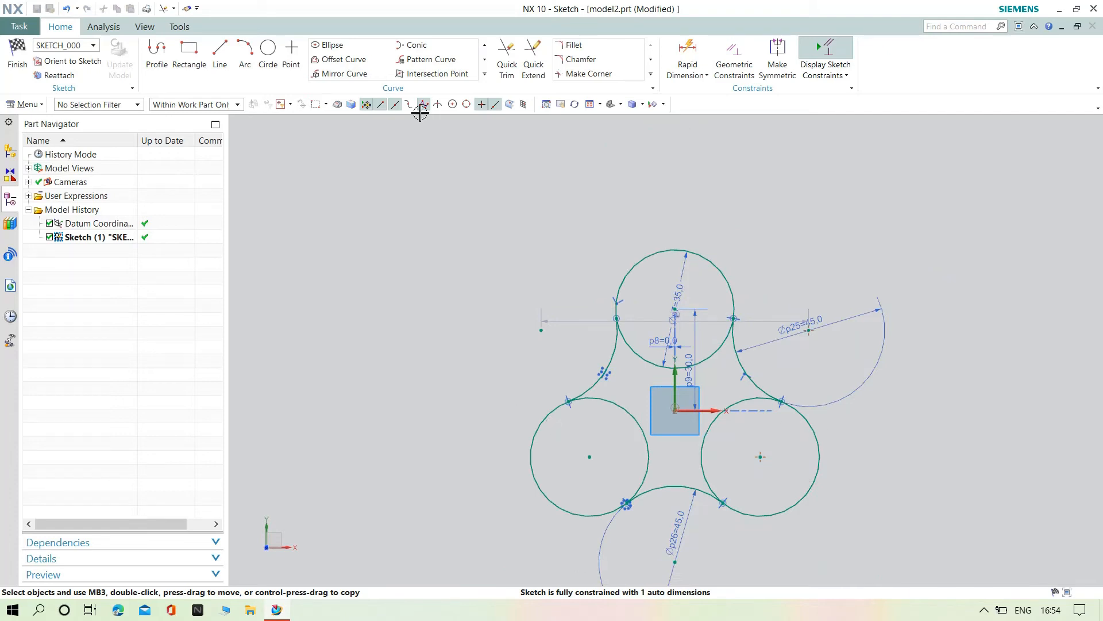
click(20, 56)
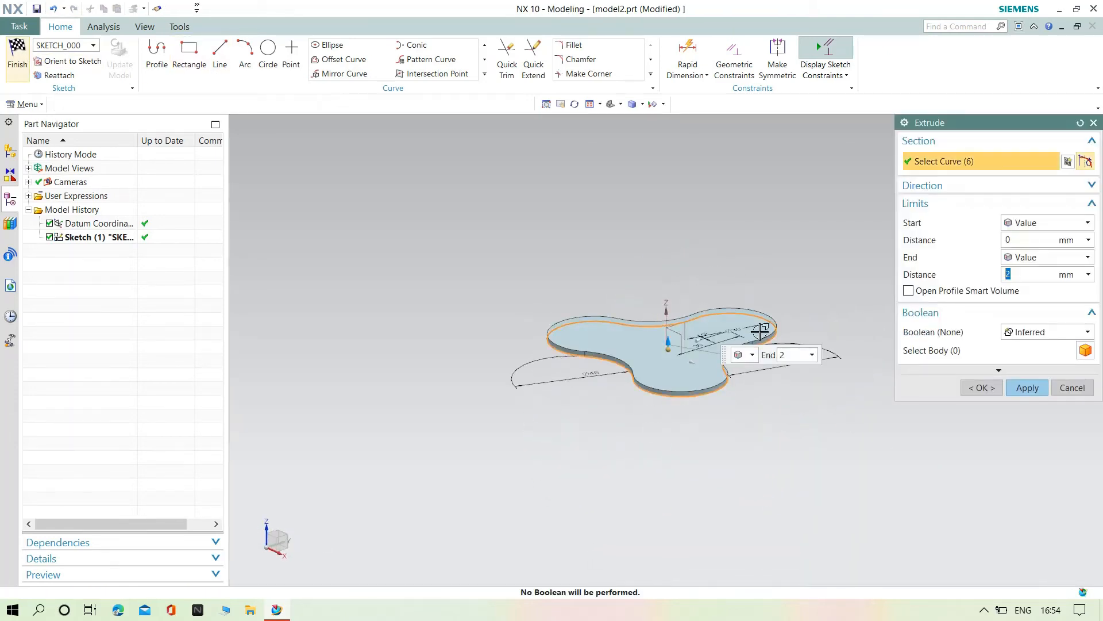
key(BackSpace)
text(10)
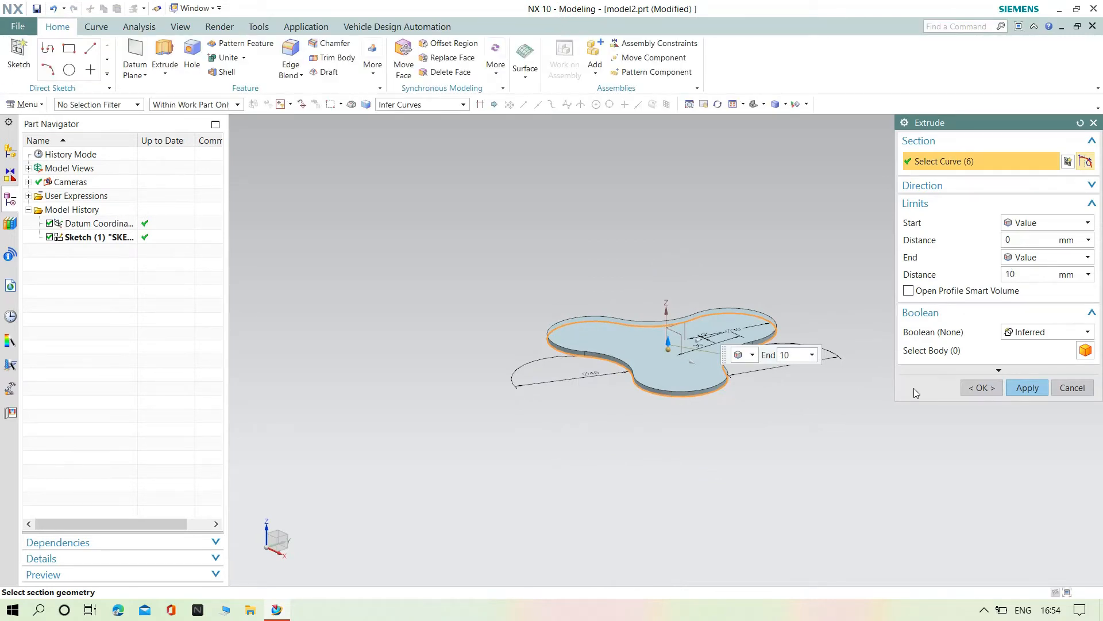
key(Return)
middle_drag(653, 221, 678, 237)
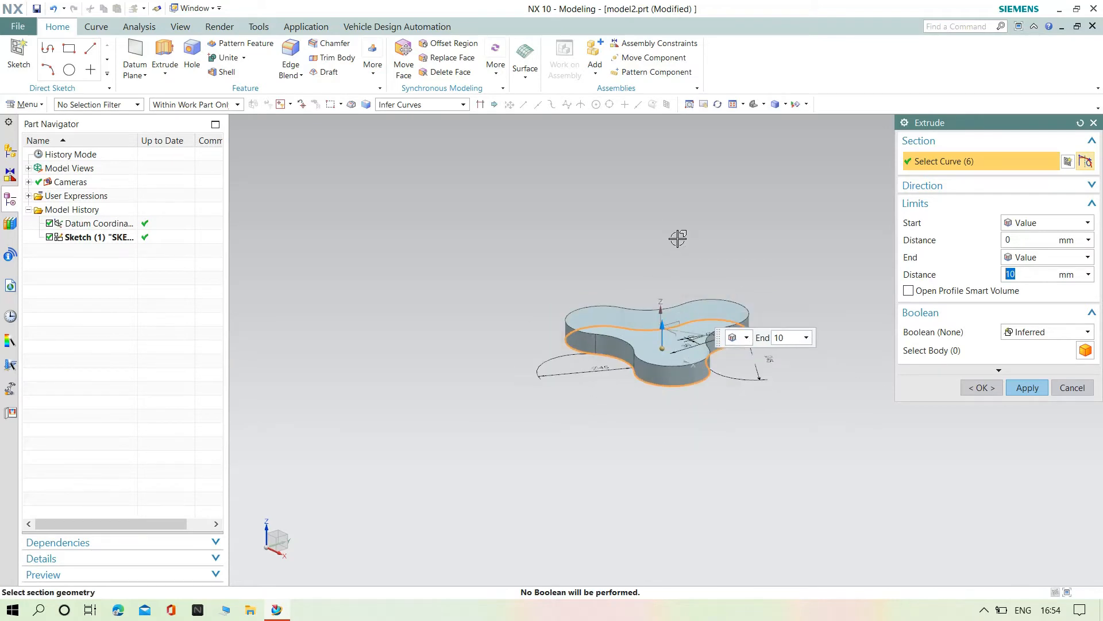
scroll(693, 235, up, 3)
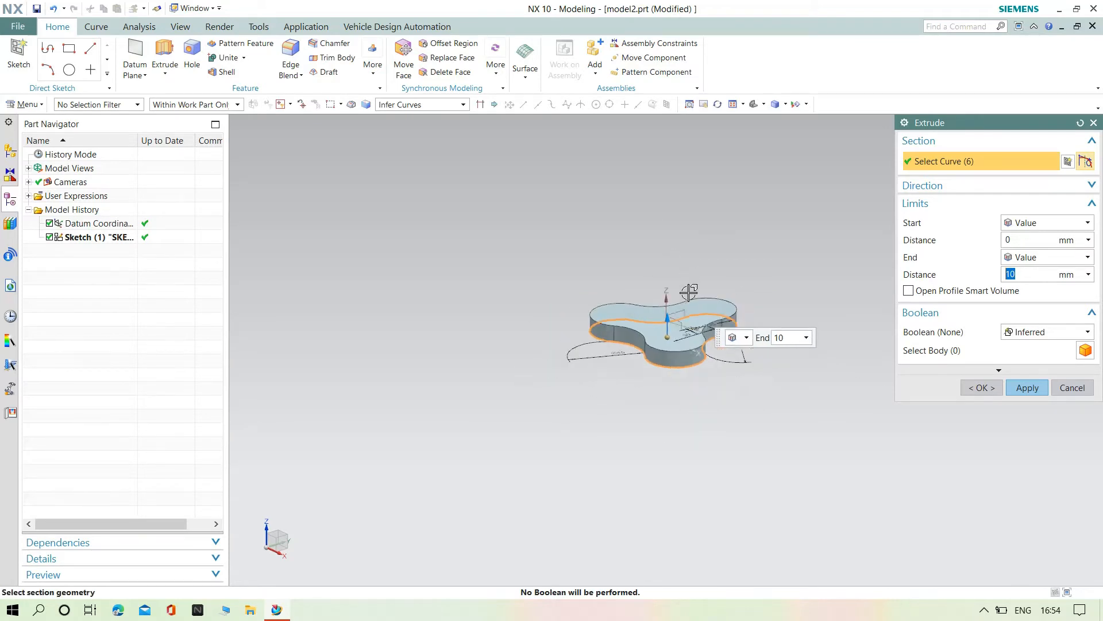
click(1026, 388)
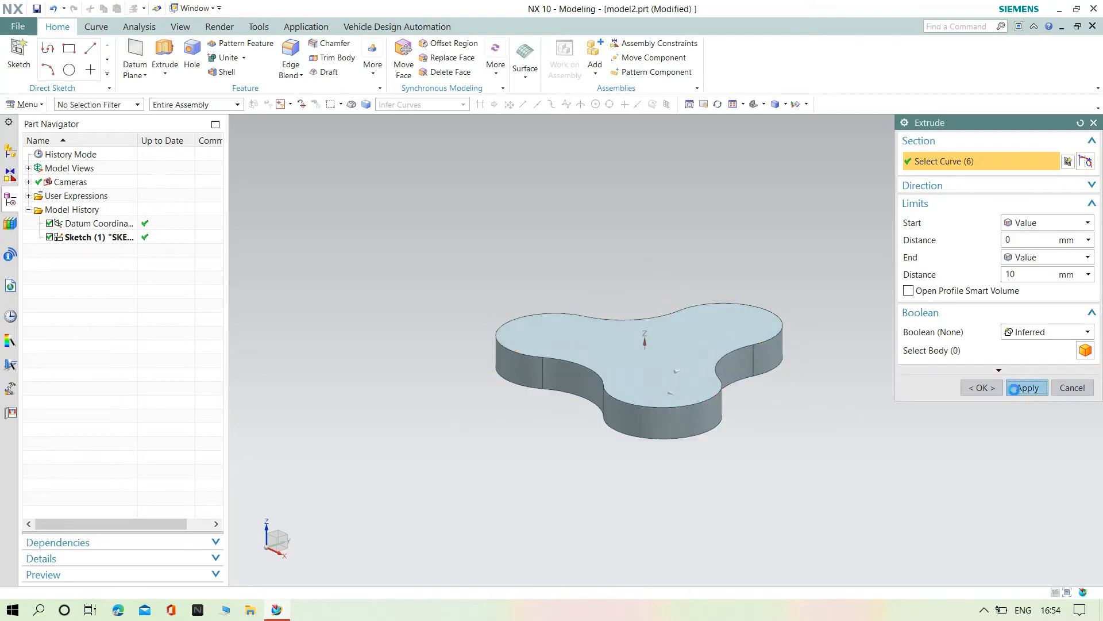
click(1063, 390)
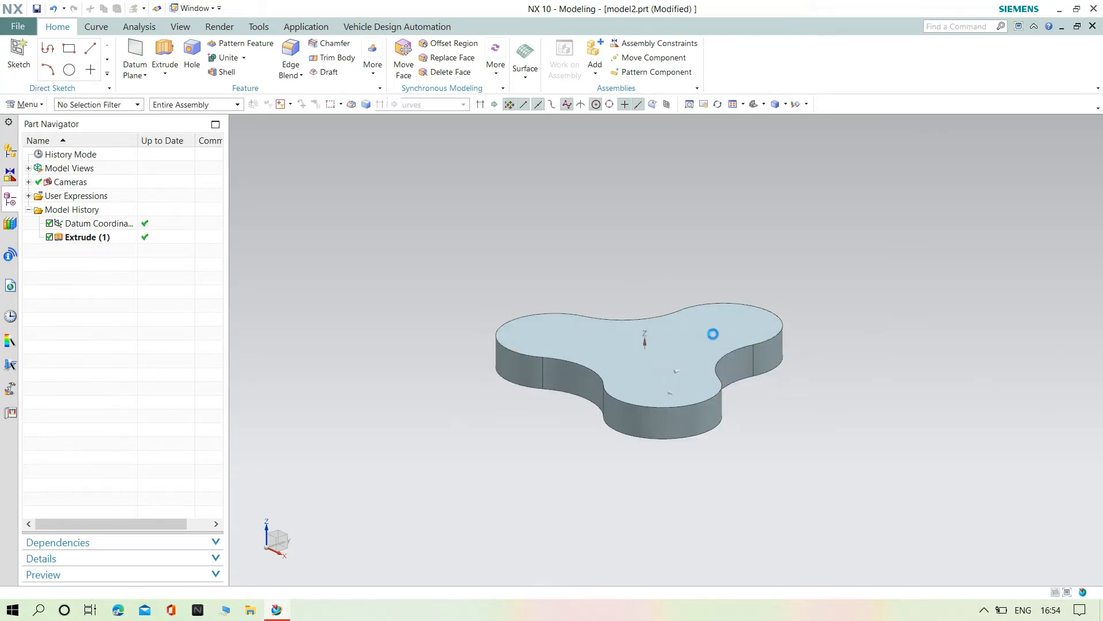
Apply a 3 mm circular Edge Blend around the top edge loop of the three-lobed plate.
scroll(650, 275, up, 2)
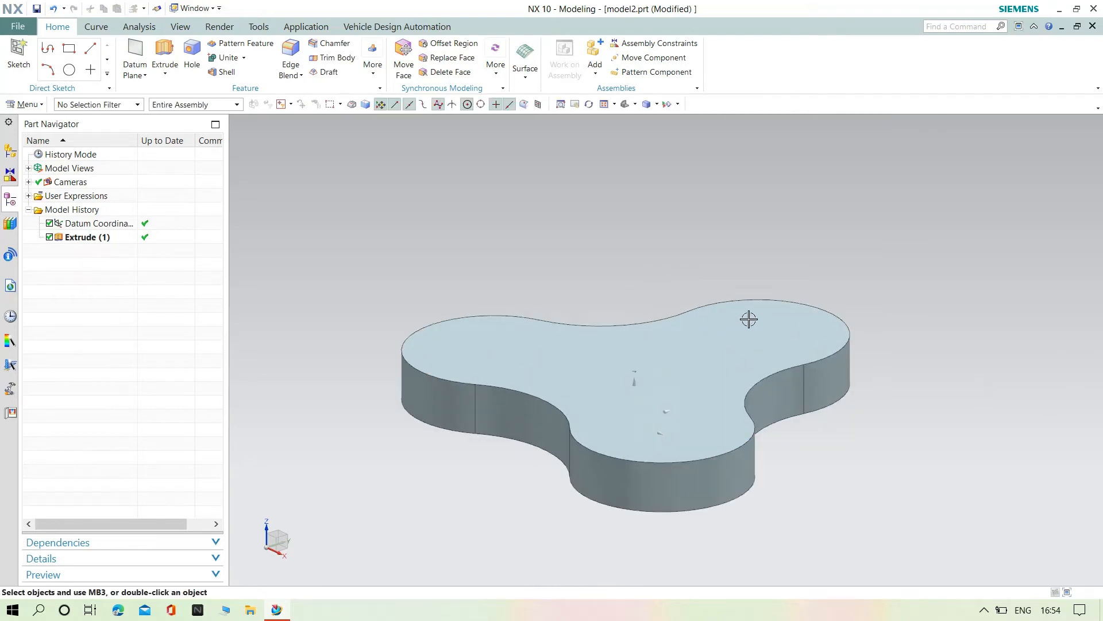
click(290, 53)
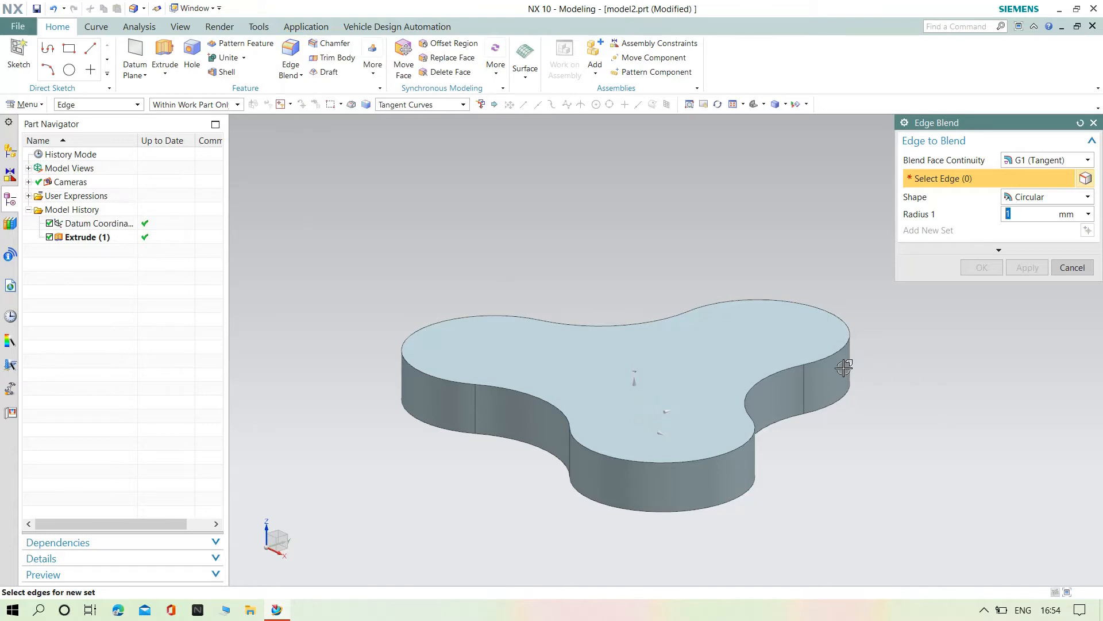
click(827, 352)
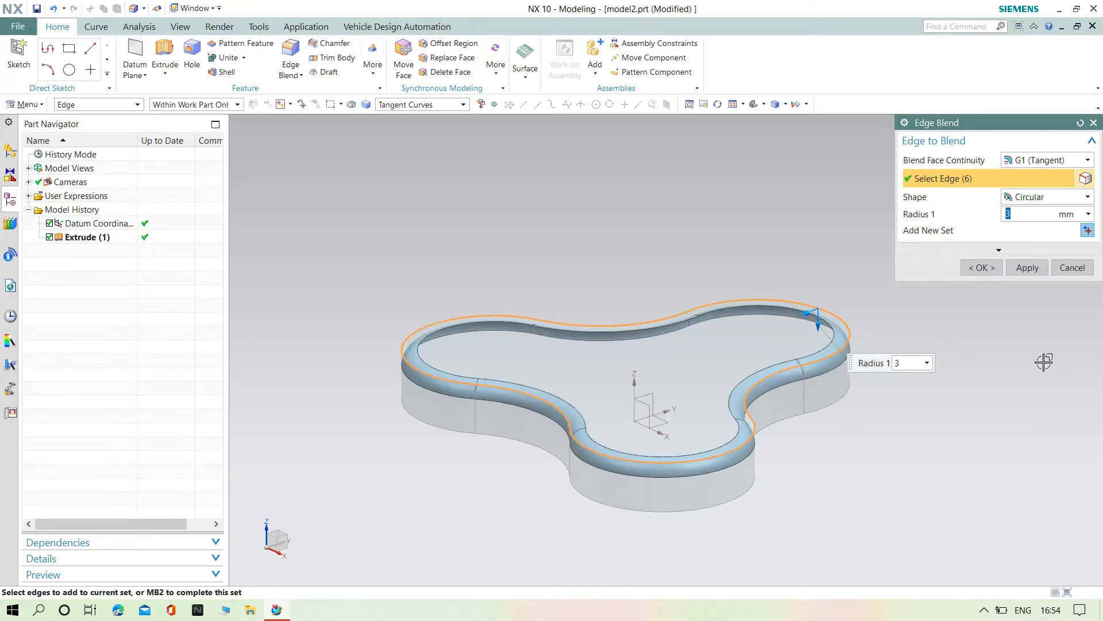
click(1022, 269)
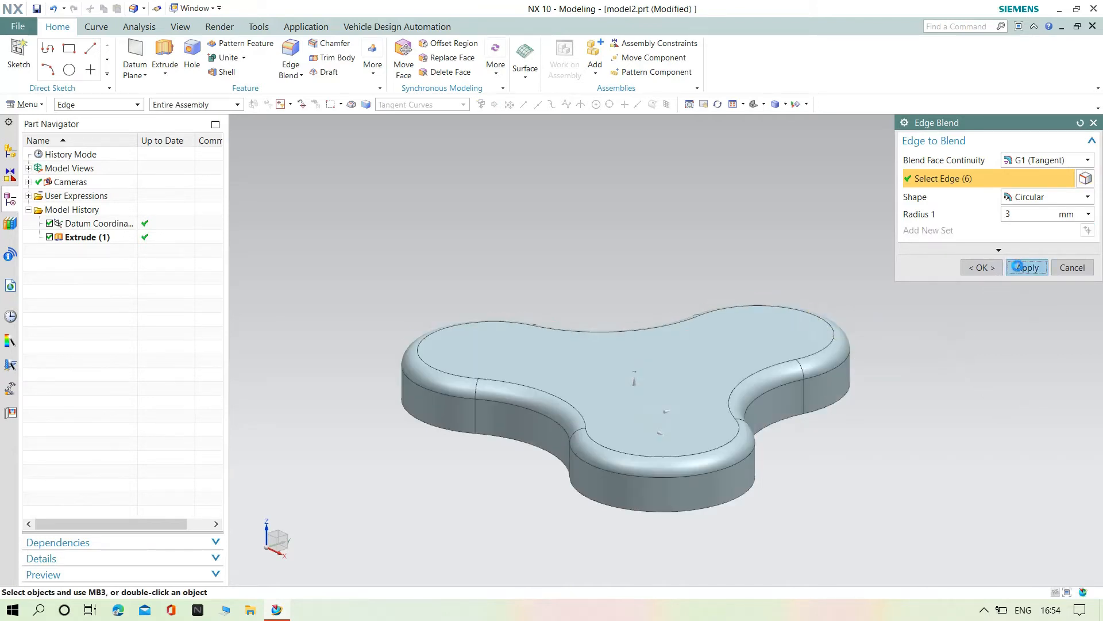
click(1075, 267)
Apply a 3 mm circular Edge Blend around the bottom edge loop of the three-lobed plate.
middle_drag(922, 396, 916, 340)
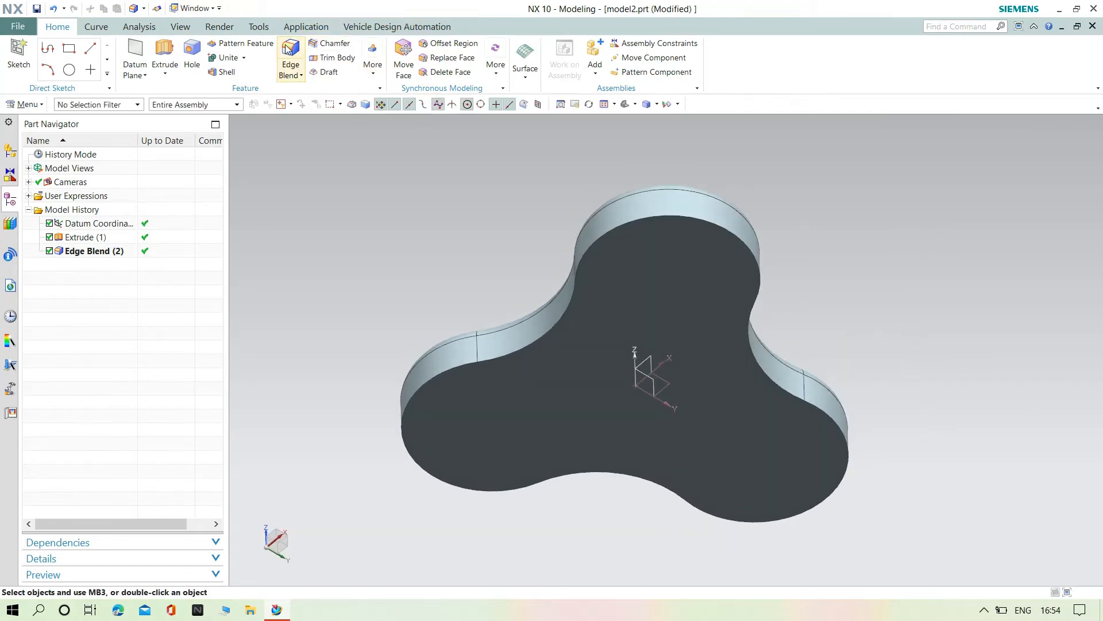
click(627, 222)
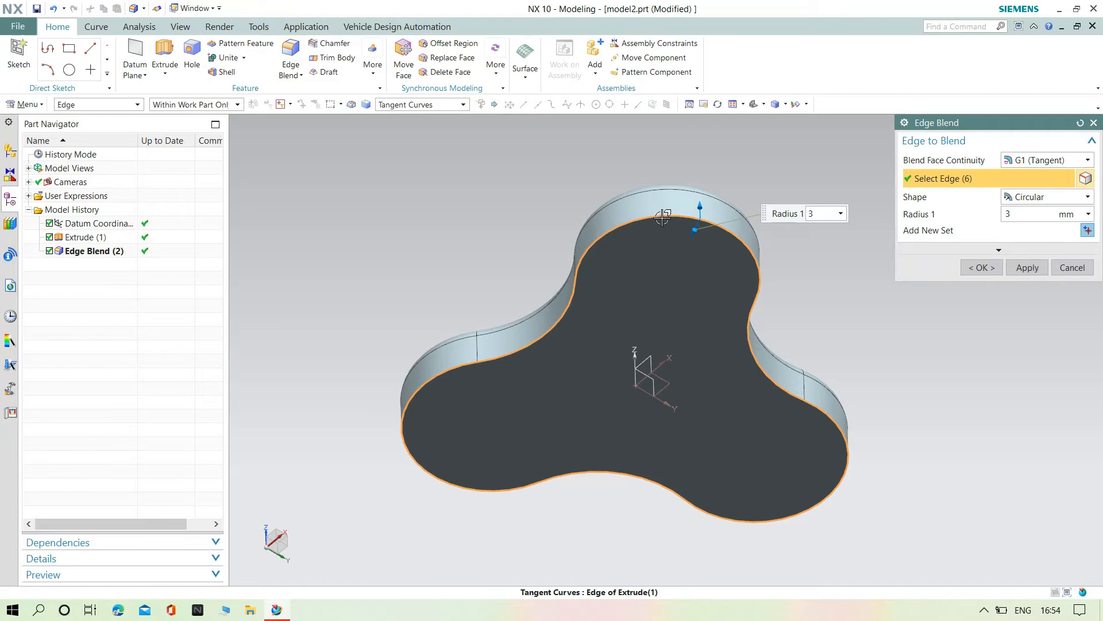
click(981, 267)
Begin a new Extrude and open its section sketch on the top planar face of the plate.
middle_drag(852, 308, 819, 309)
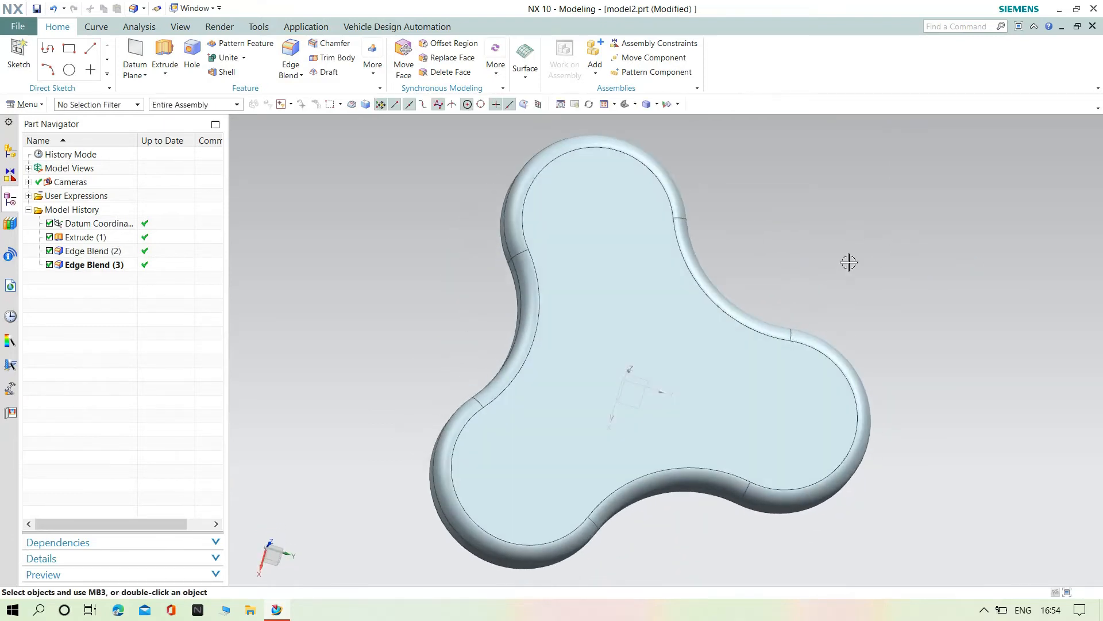
scroll(849, 298, down, 3)
scroll(905, 291, up, 3)
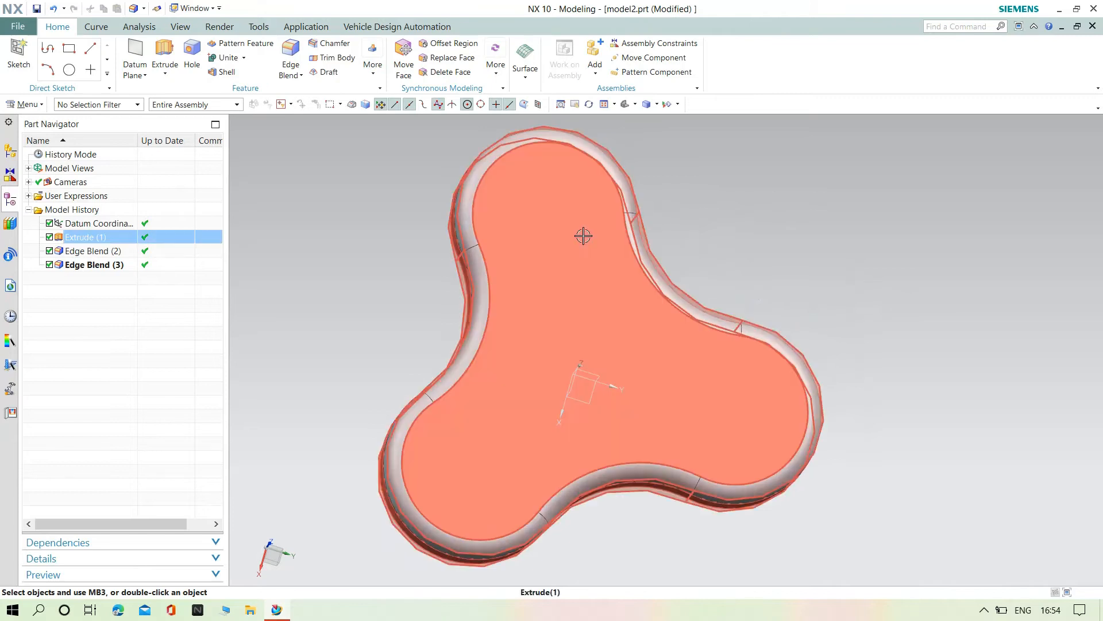
click(165, 73)
click(174, 91)
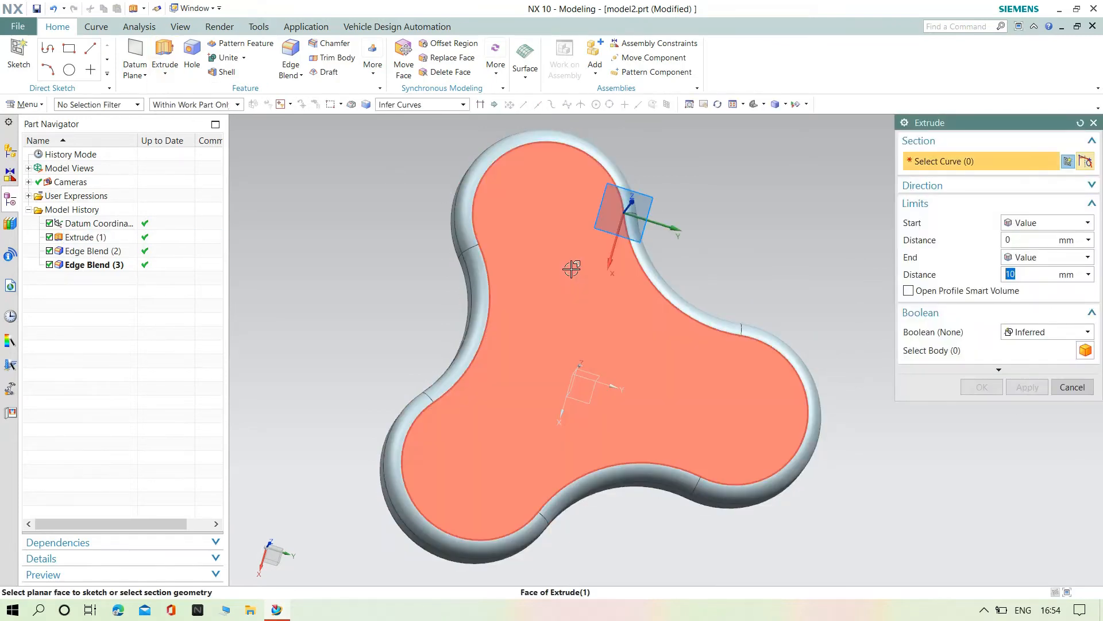
click(575, 268)
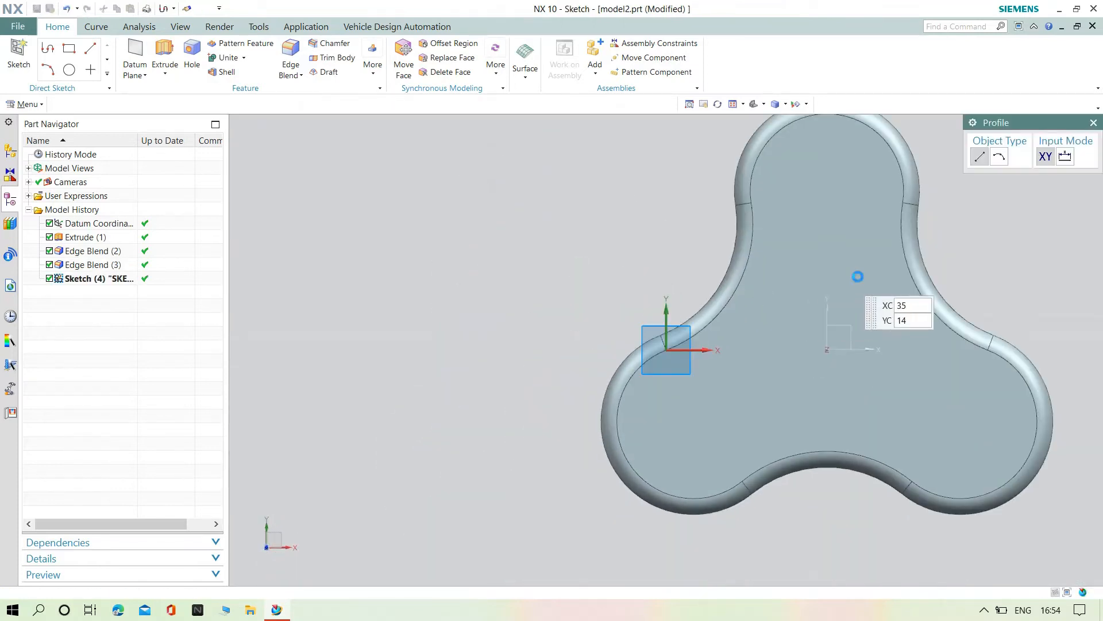
scroll(1047, 251, up, 2)
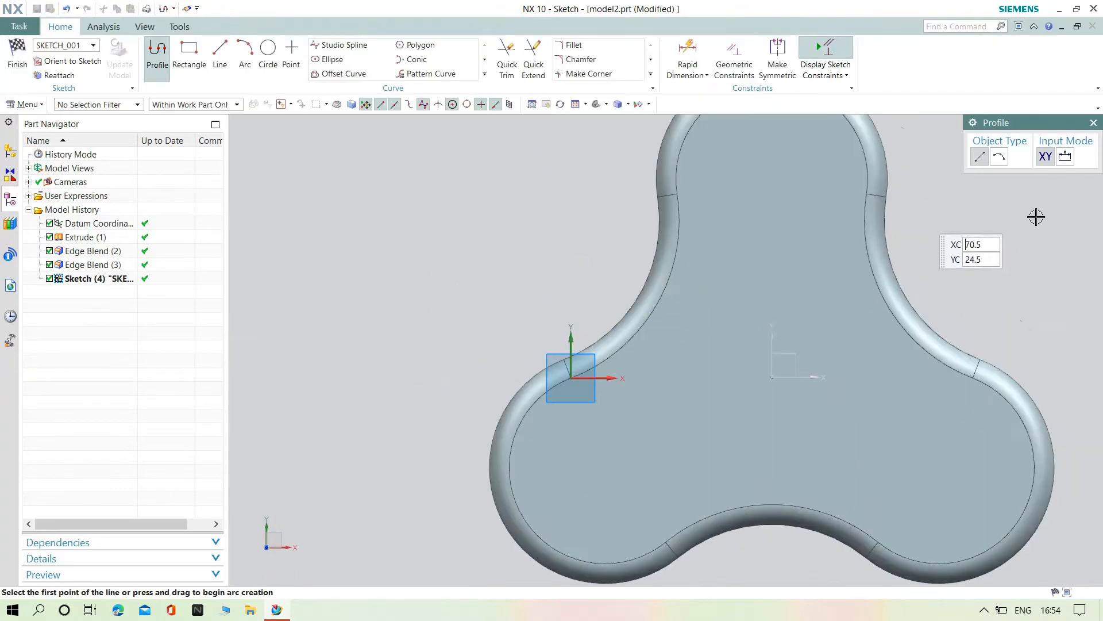
scroll(1037, 218, down, 4)
scroll(1043, 220, up, 1)
scroll(1048, 226, up, 3)
scroll(1012, 238, down, 4)
scroll(1009, 217, up, 4)
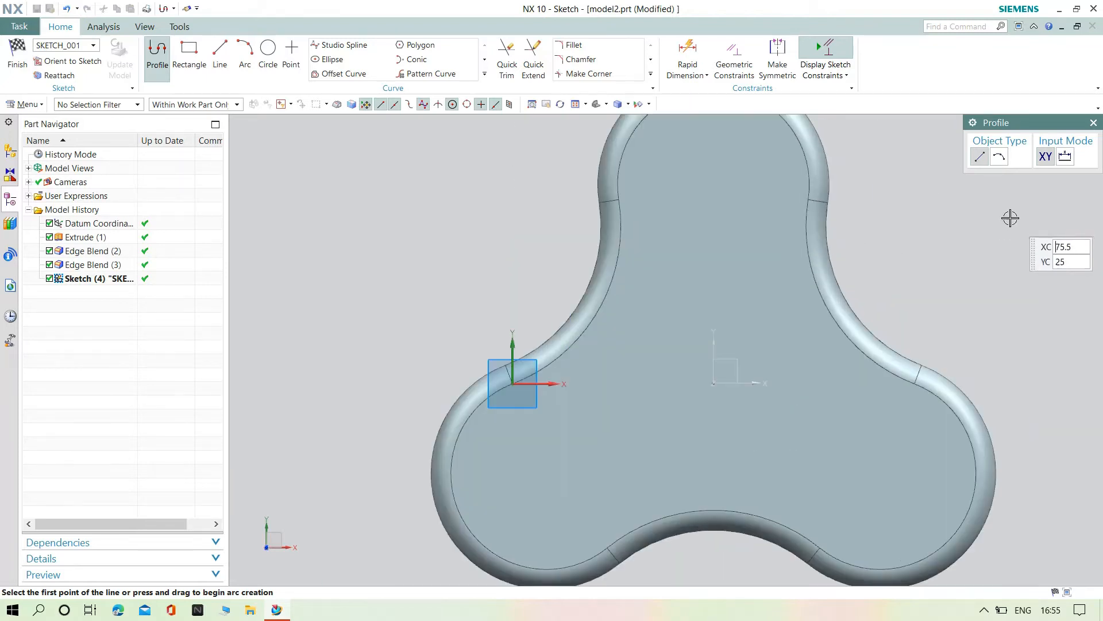
scroll(1007, 221, down, 5)
scroll(1014, 217, up, 2)
scroll(1019, 214, up, 2)
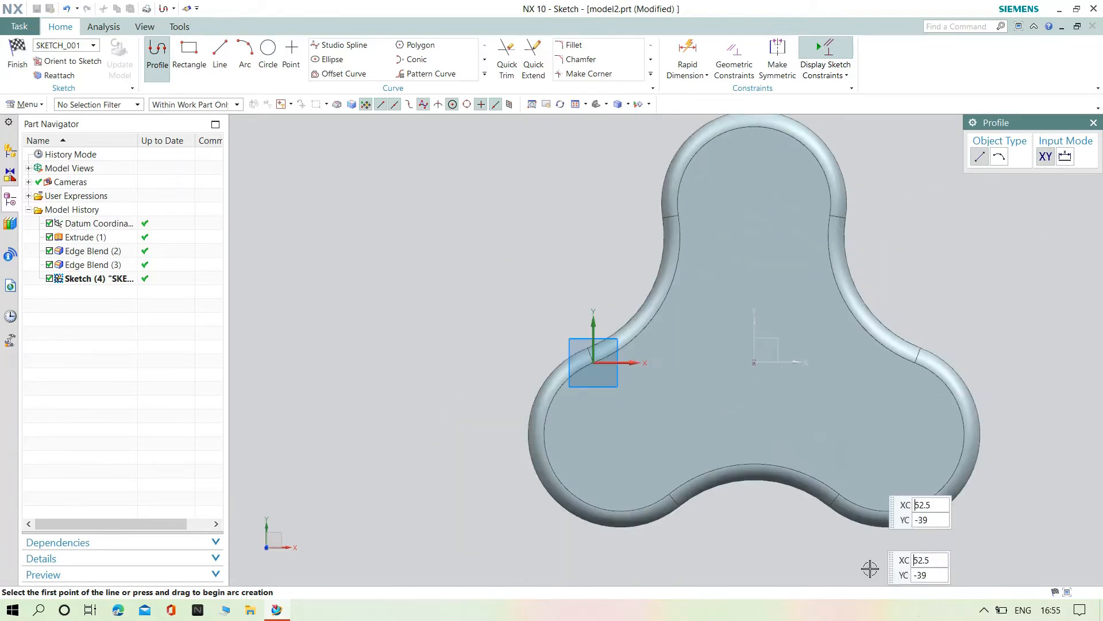
Sketch a circle concentric with the upper lobe of the plate and set its diameter to 25 mm.
click(267, 51)
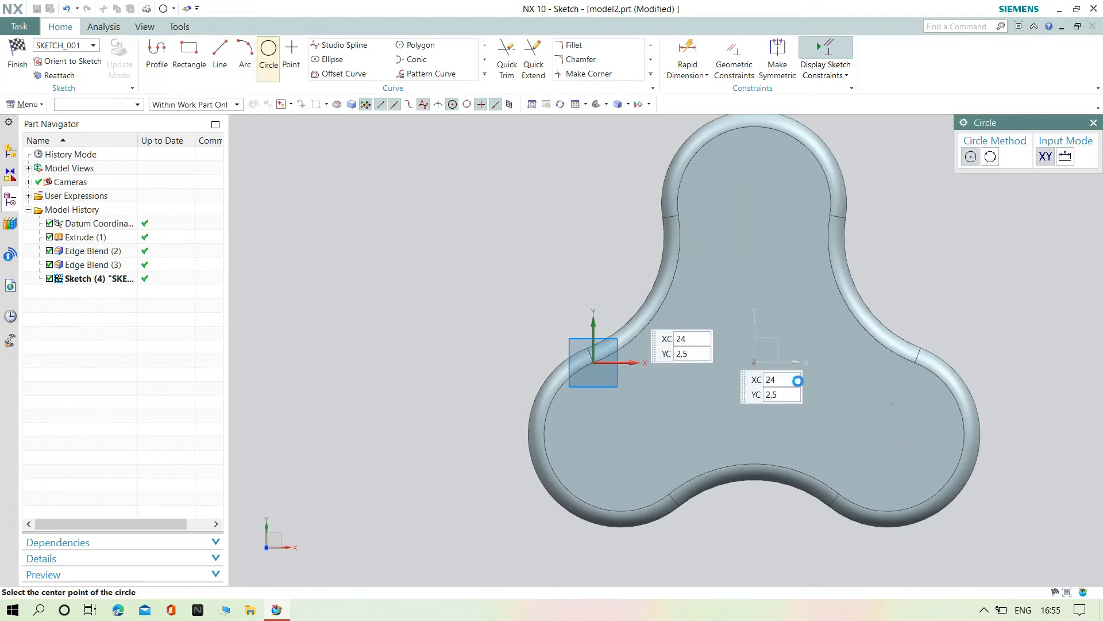
click(755, 204)
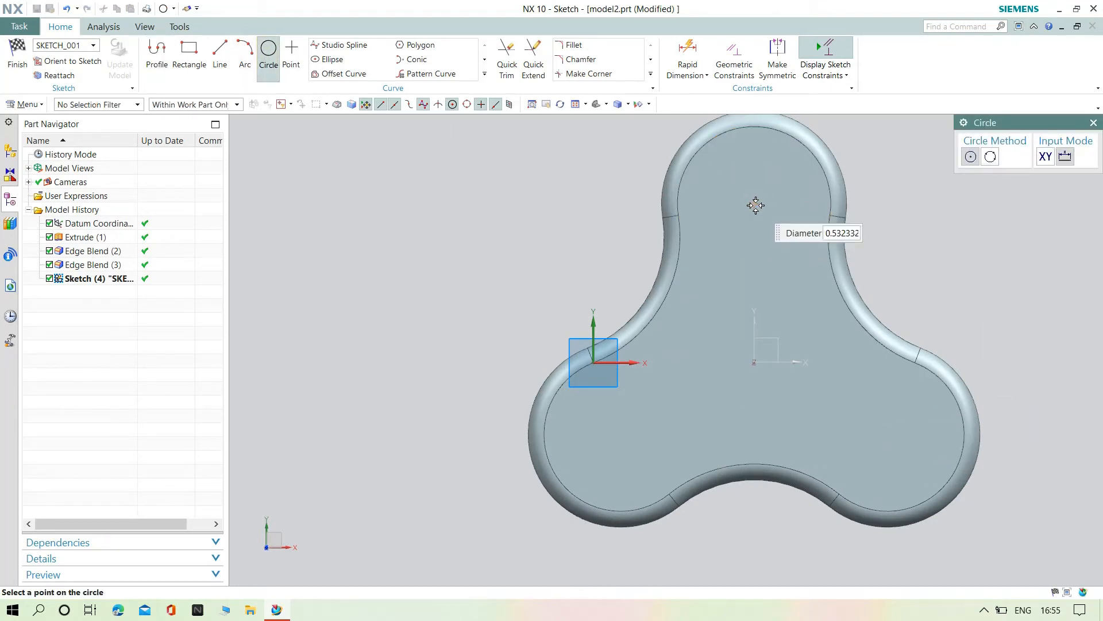
click(789, 250)
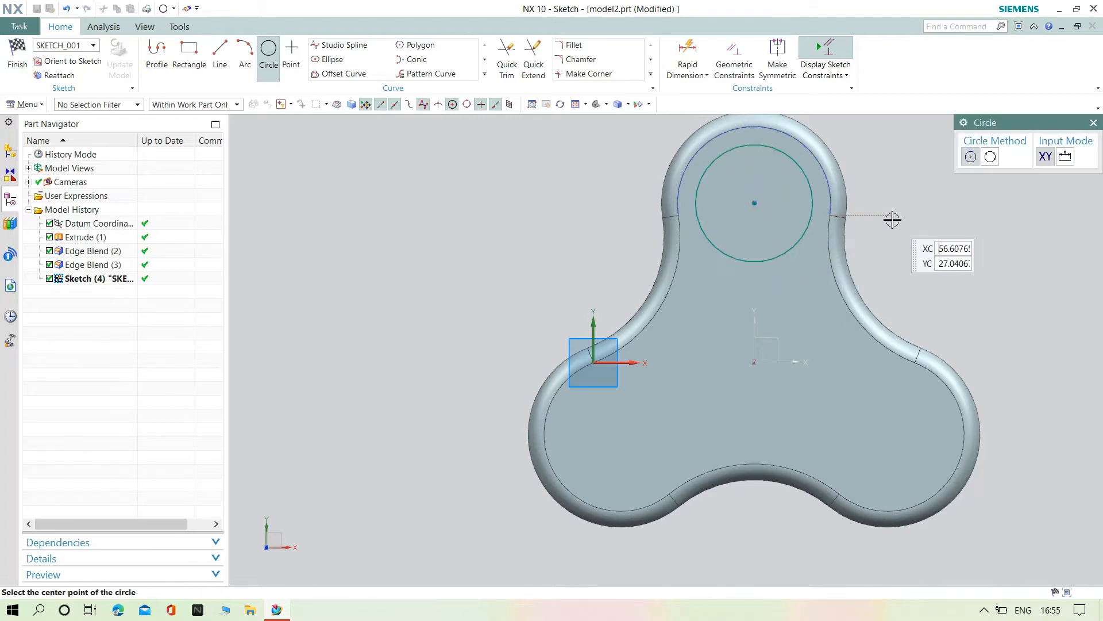
key(Escape)
double_click(754, 180)
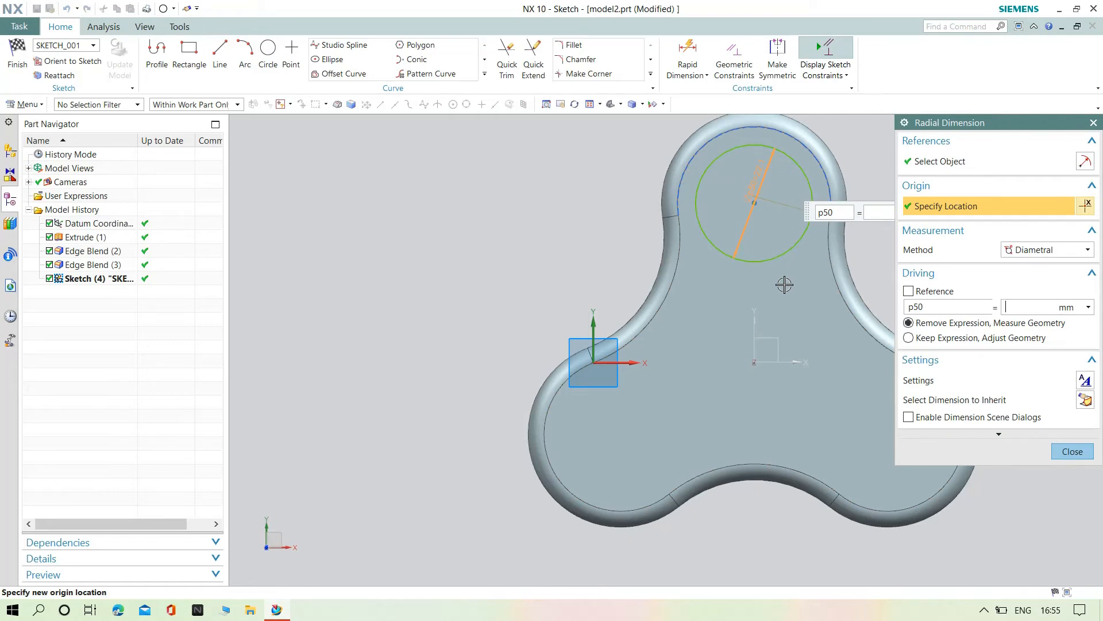
text(30)
key(Return)
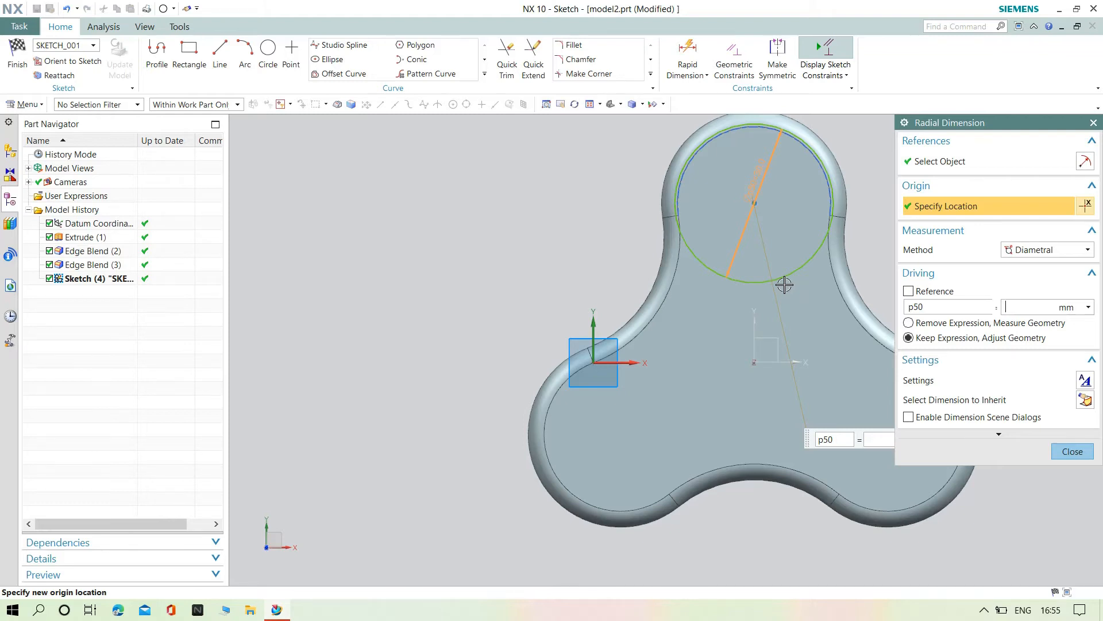
key(Return)
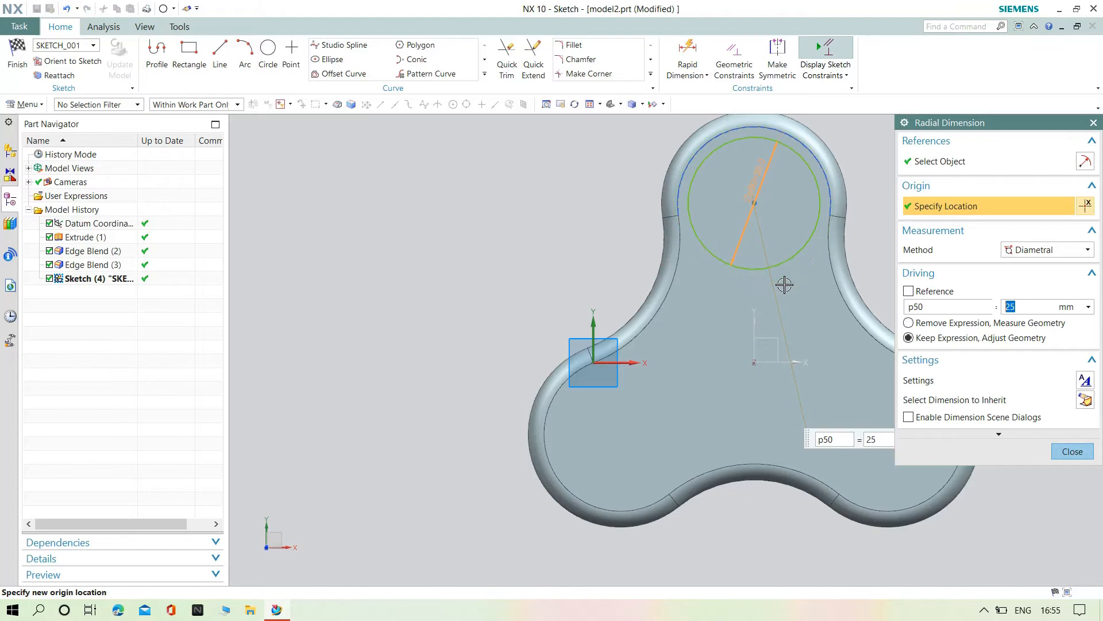
click(1072, 451)
Sketch one circle concentric with each of the two lower lobes.
scroll(960, 288, down, 3)
scroll(1009, 281, up, 3)
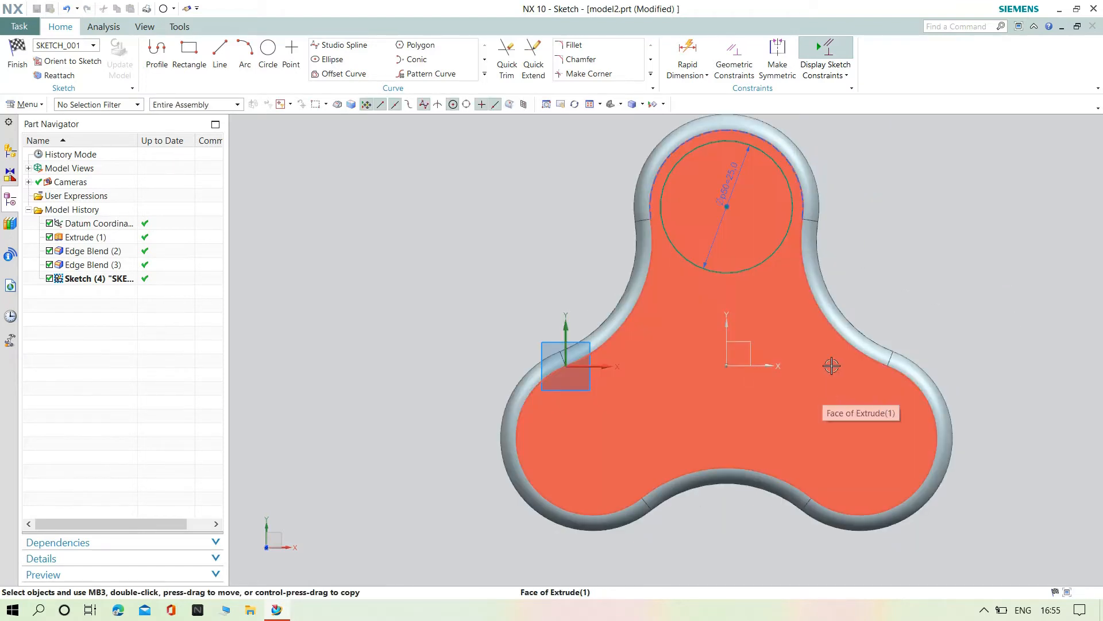
click(268, 49)
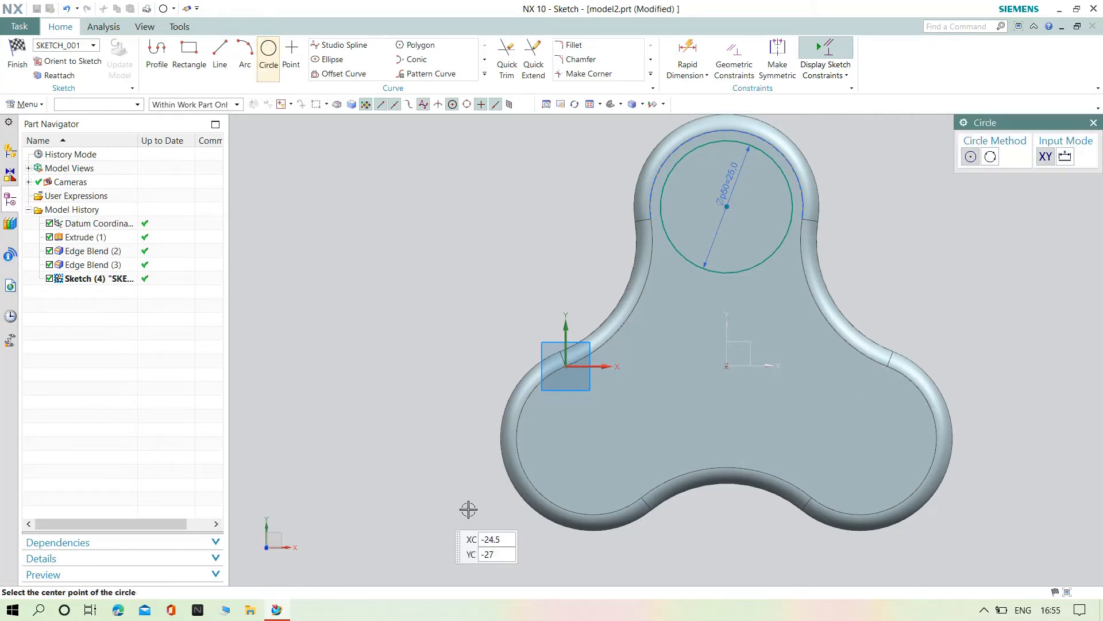
click(593, 438)
click(620, 490)
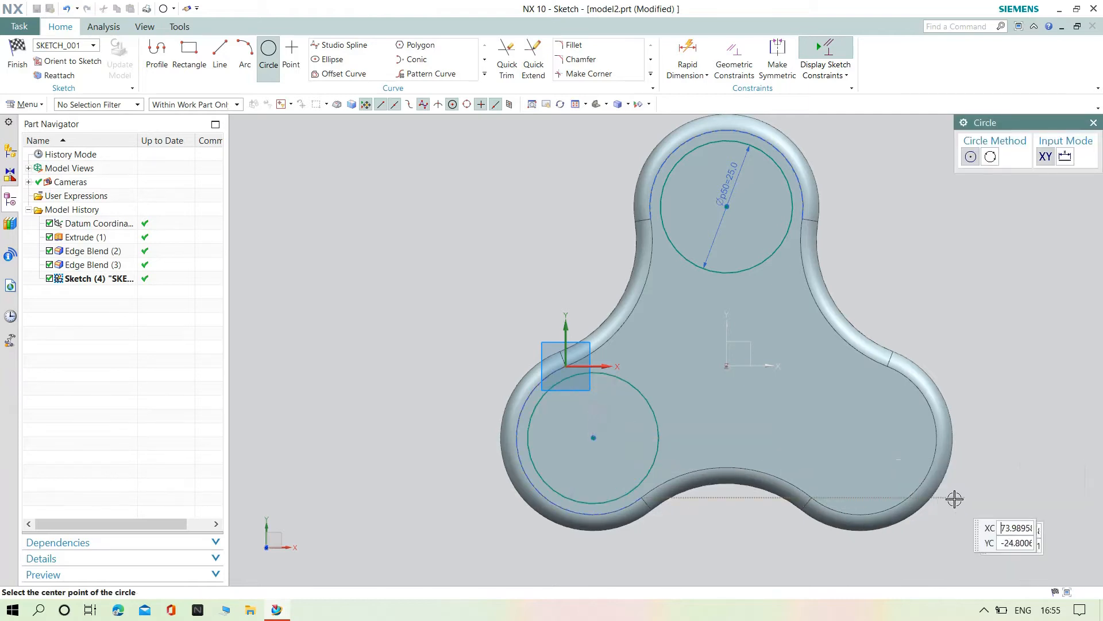
click(862, 441)
click(873, 486)
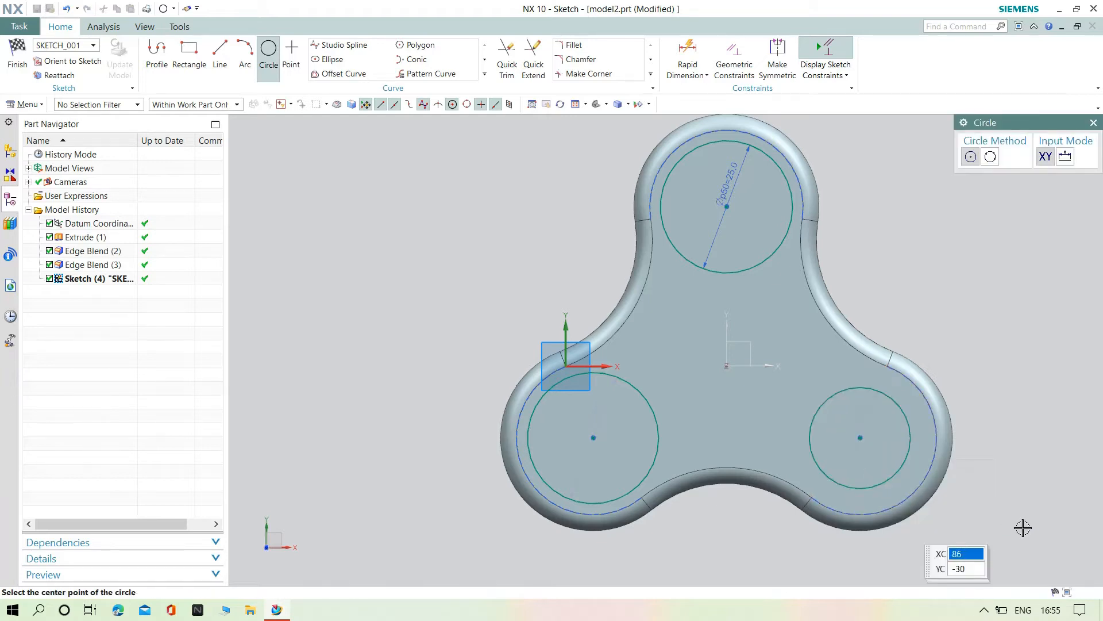
key(Escape)
Set the diameters of the lower-right and lower-left lobe circles to 25 mm each.
double_click(868, 415)
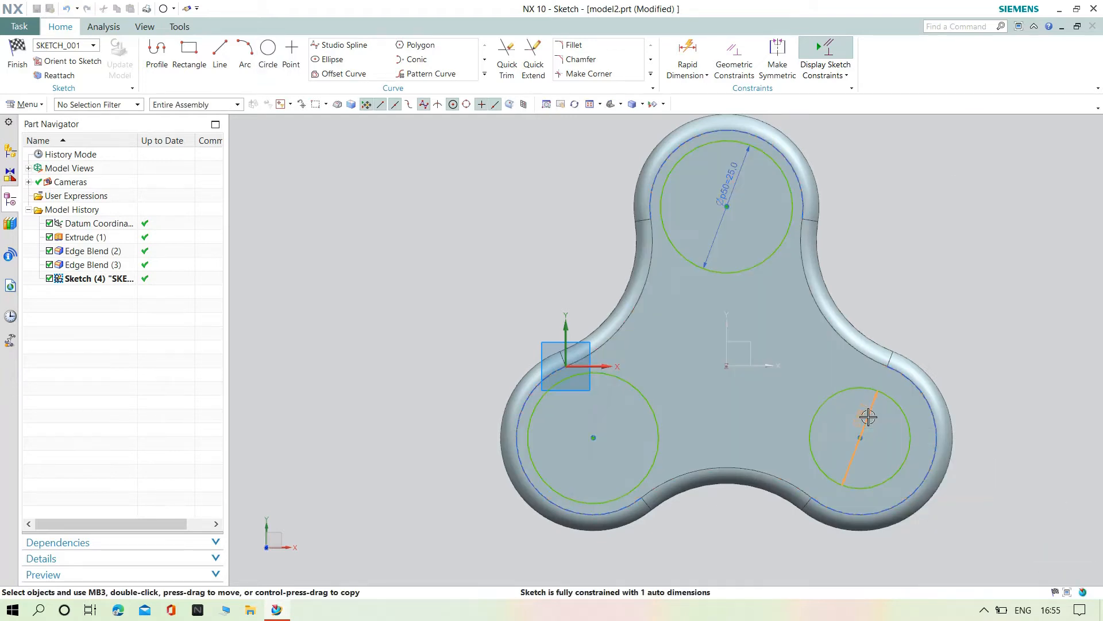
text(25)
key(Return)
click(1073, 451)
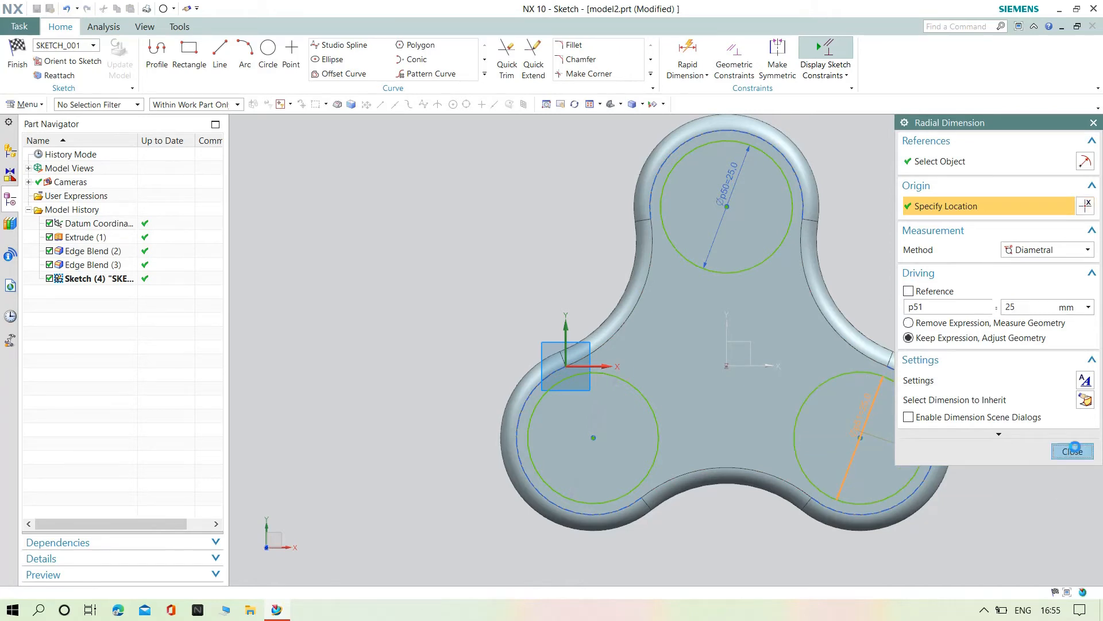
double_click(598, 412)
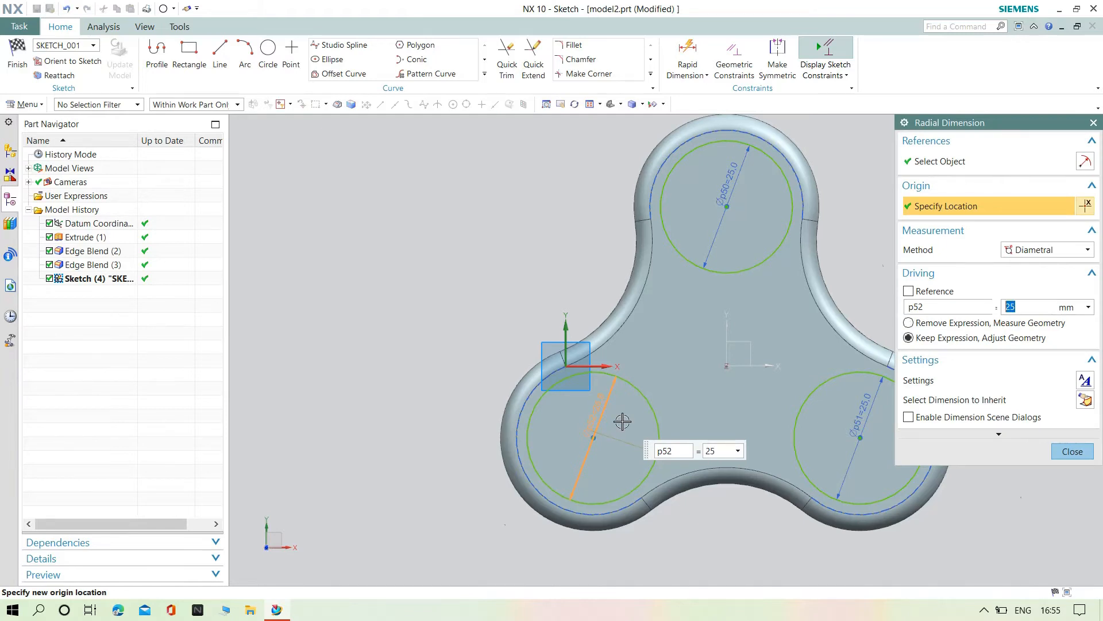
scroll(622, 421, down, 2)
click(1070, 452)
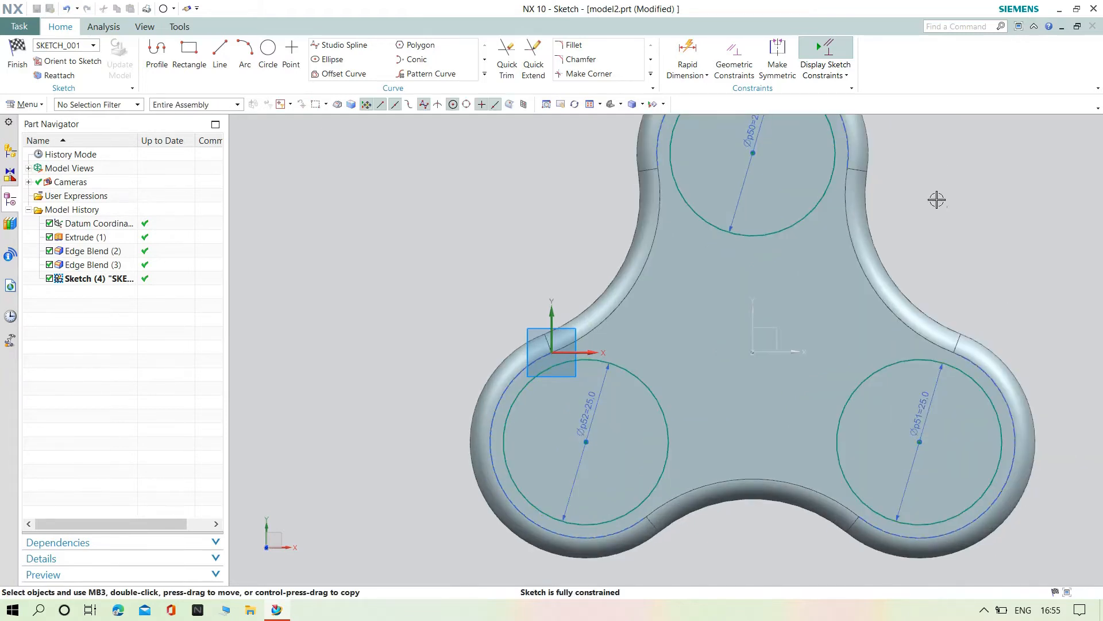
Sketch a circle in the middle of the plate, centred about 3.3 mm above the datum origin, and set its diameter to 25 mm.
scroll(853, 226, up, 1)
scroll(1007, 214, down, 1)
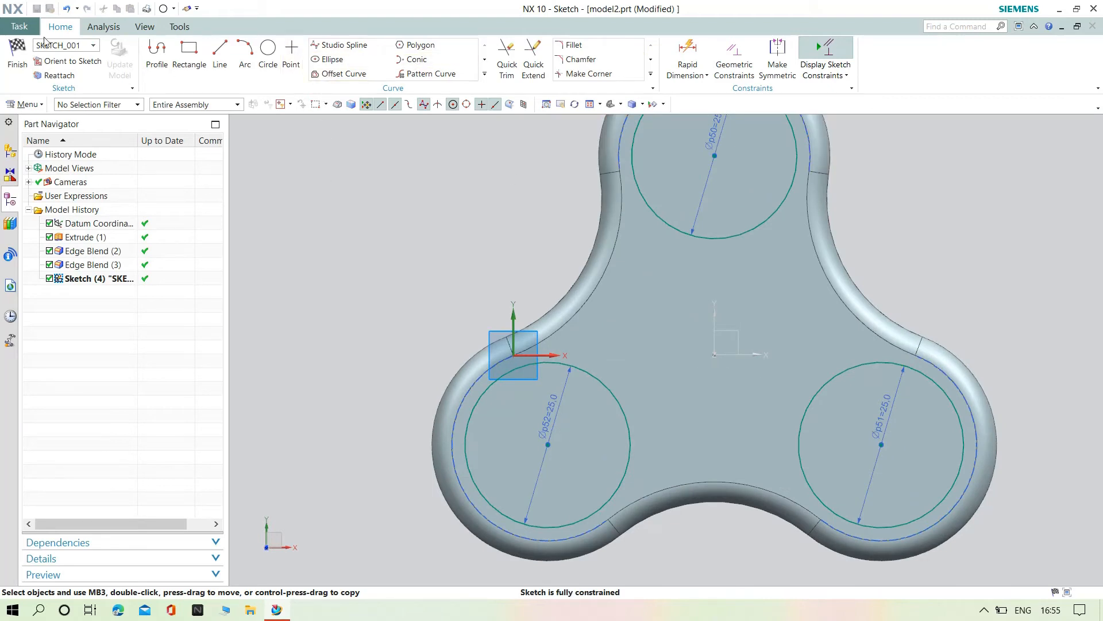
click(268, 49)
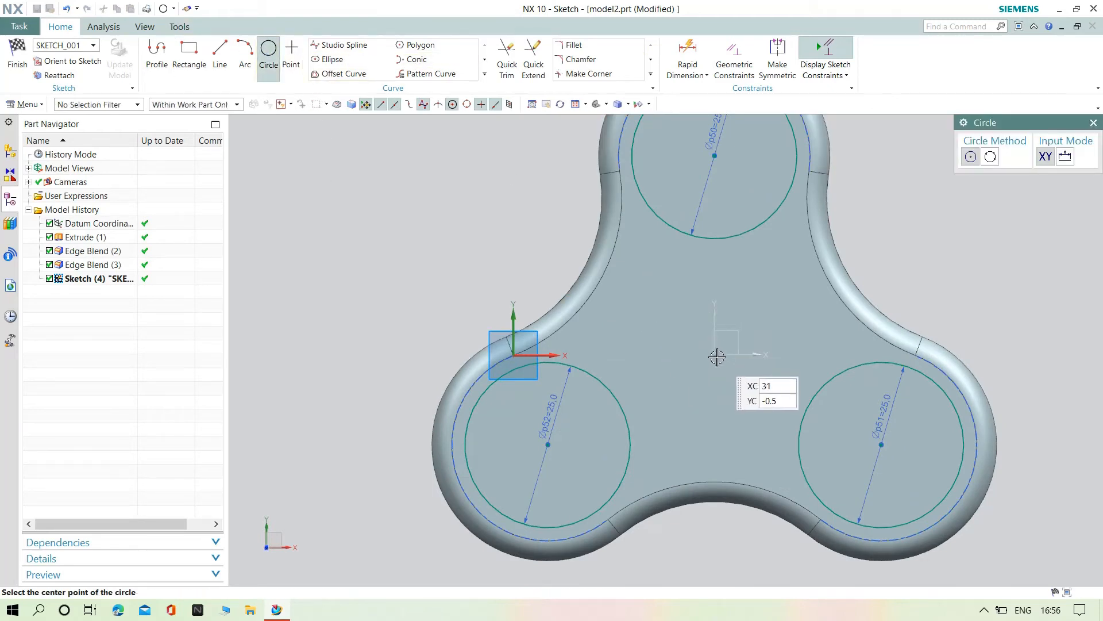
click(714, 333)
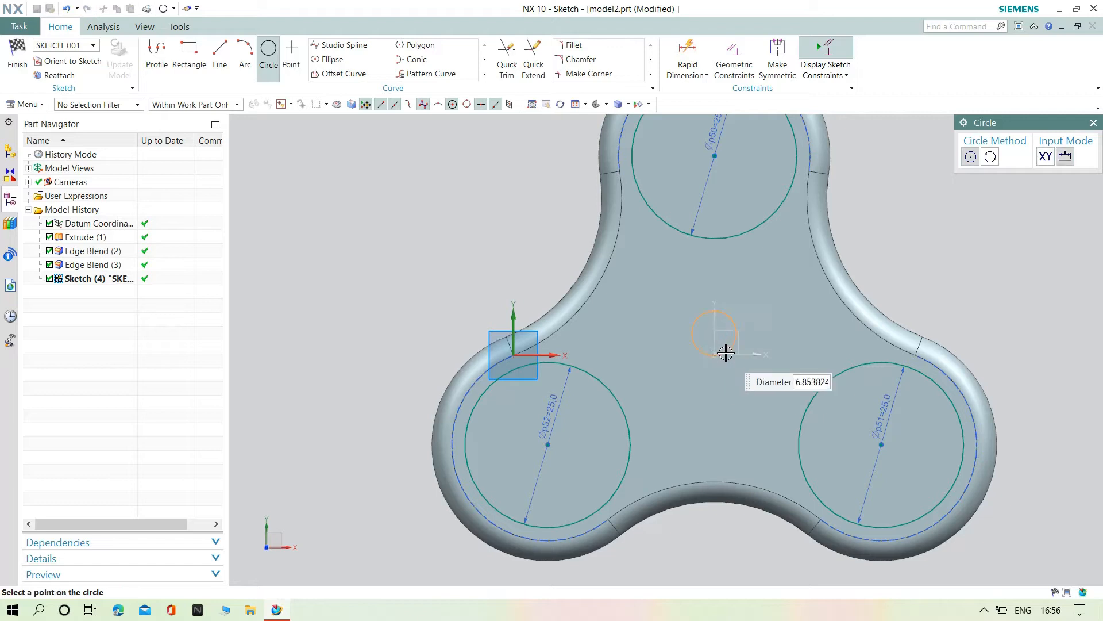
click(754, 397)
key(Escape)
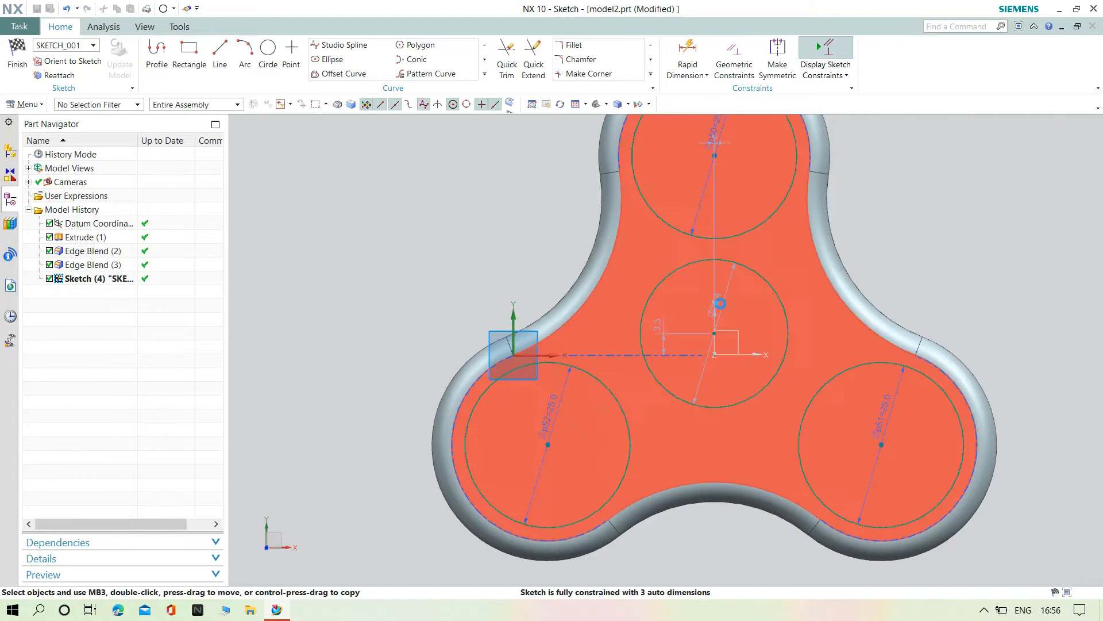
double_click(719, 303)
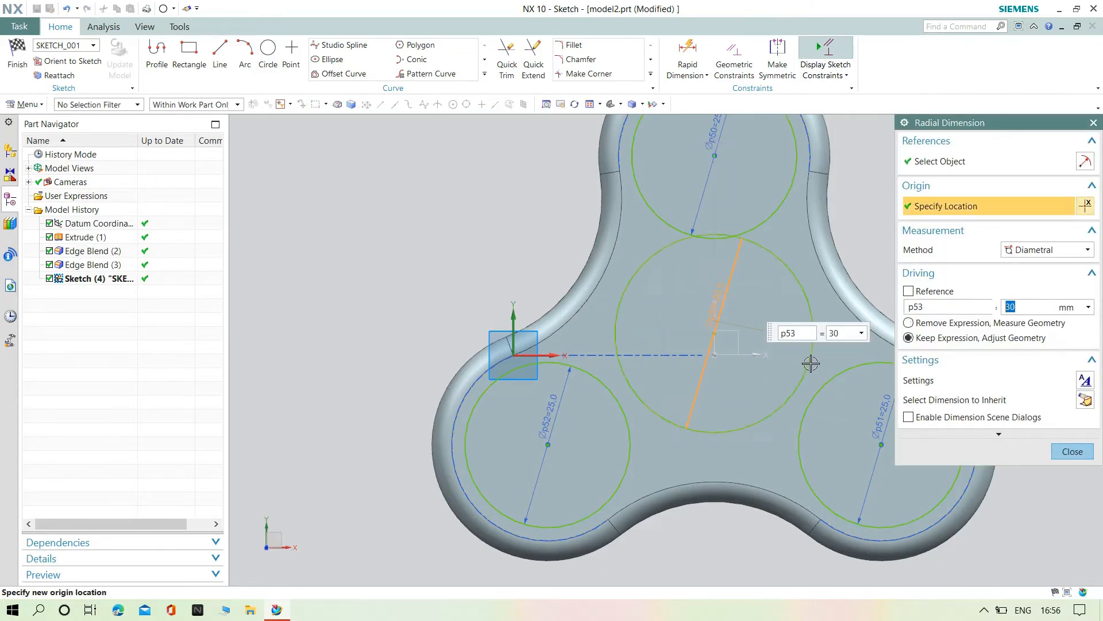
key(Return)
scroll(811, 363, up, 1)
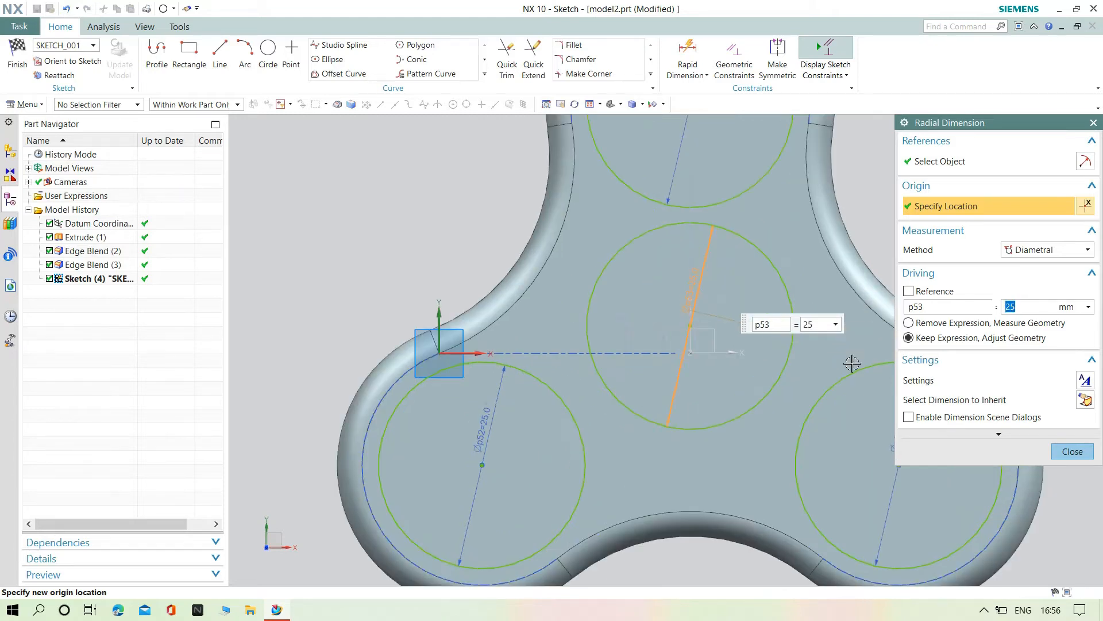
click(1073, 451)
Finish the sketch and extrude the four circles 10 mm into the plate as a subtract, from 0 to 10 mm.
scroll(1006, 339, down, 3)
scroll(1057, 295, up, 2)
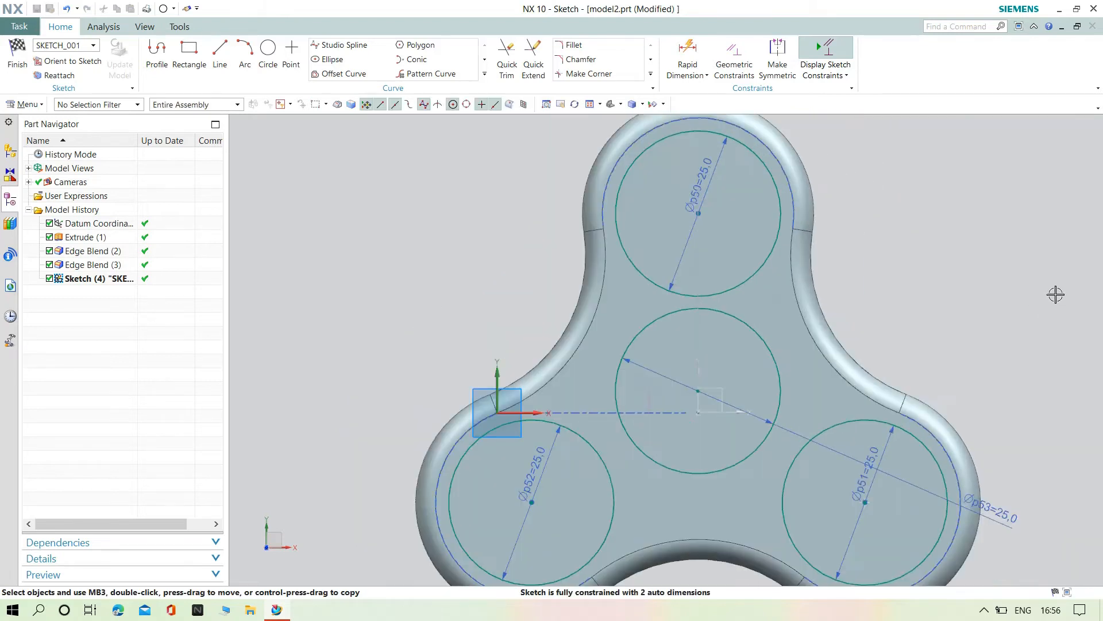
click(16, 58)
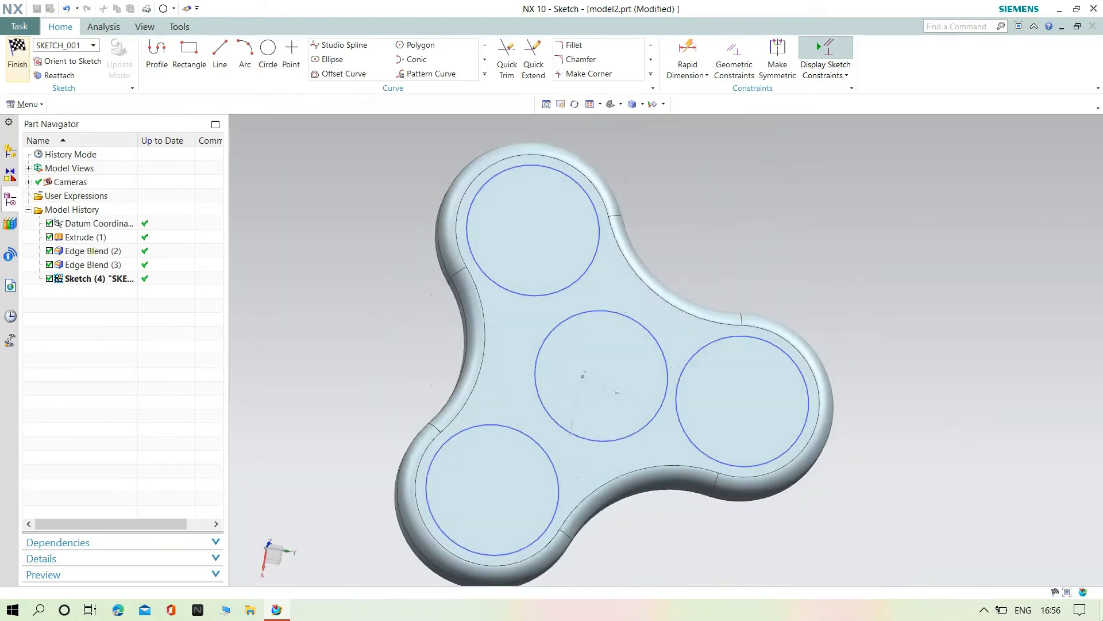
middle_drag(369, 316, 477, 320)
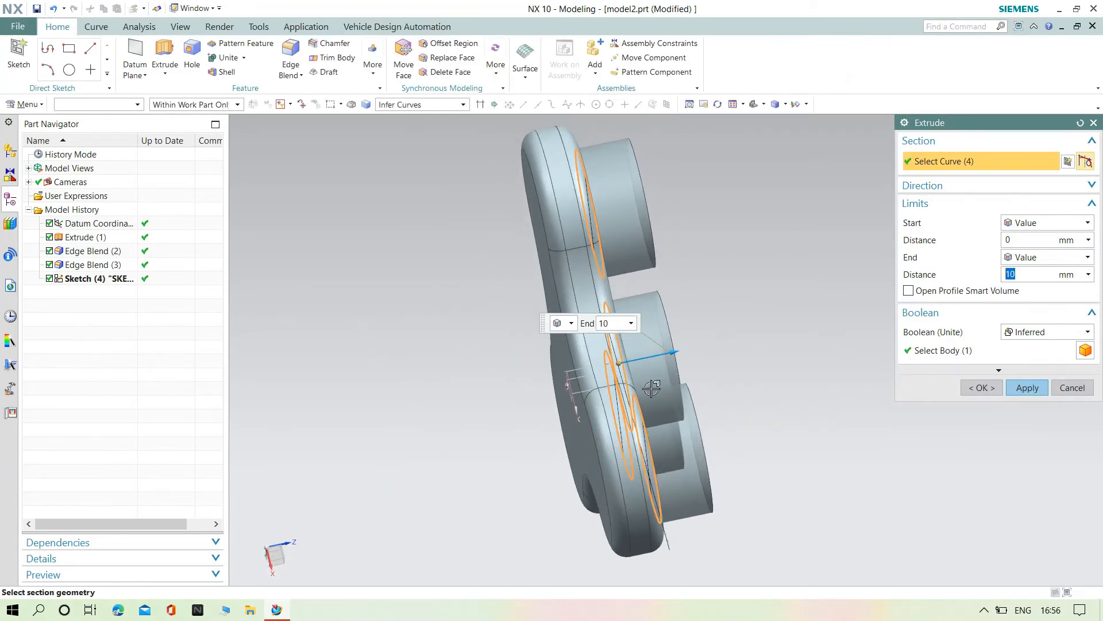
drag(677, 356, 566, 371)
double_click(1012, 272)
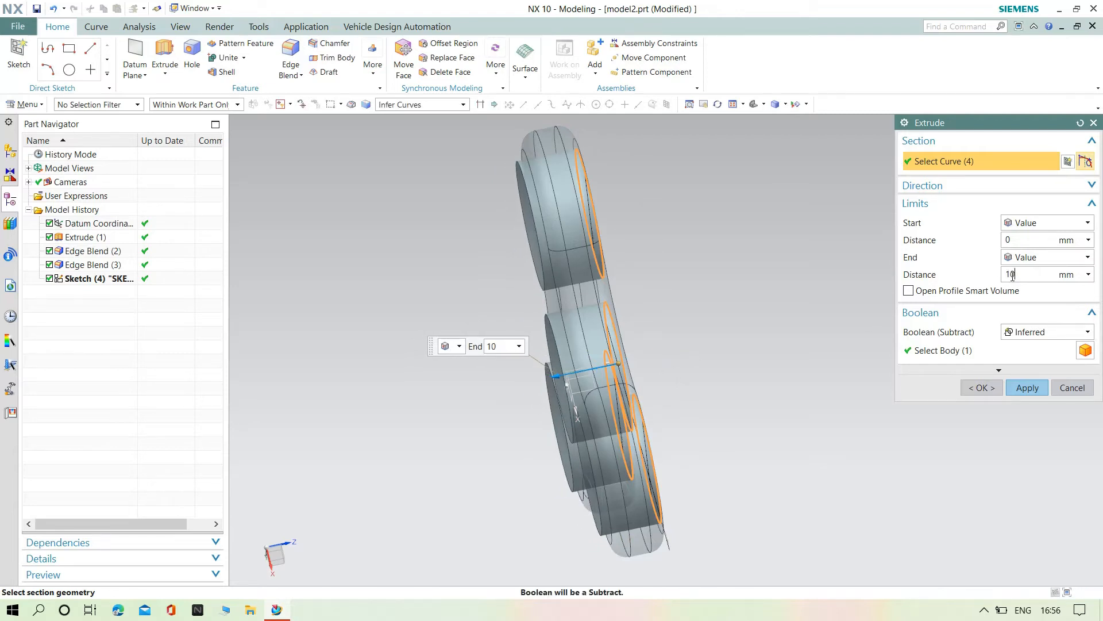
text(10)
key(Return)
middle_drag(698, 273, 603, 313)
click(1025, 388)
middle_drag(759, 374, 731, 394)
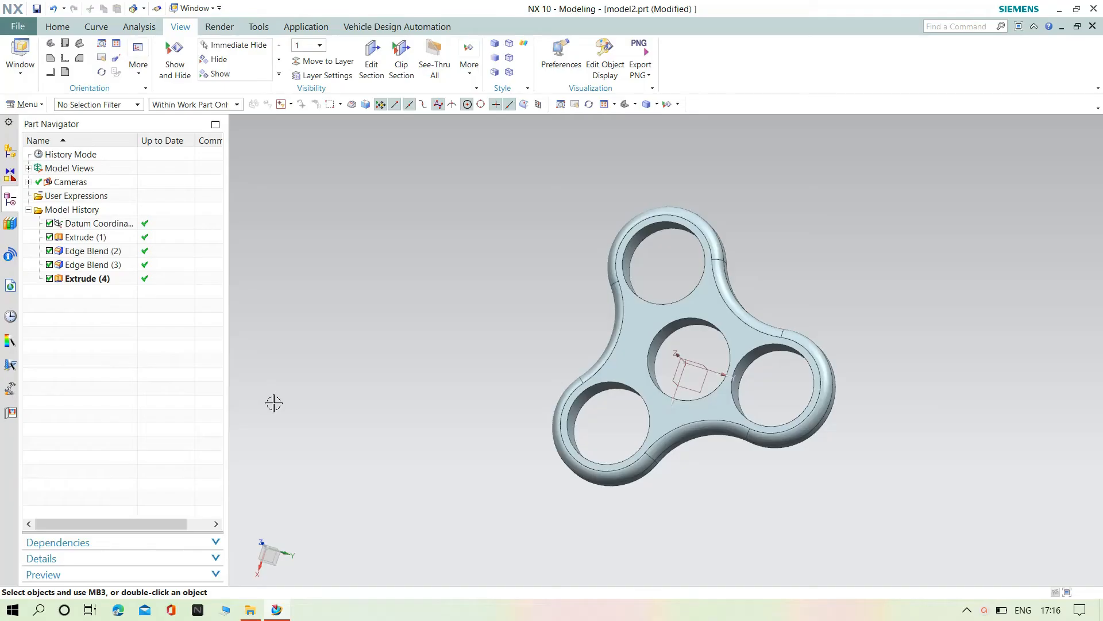
Assign the first Vibrant palette color, magenta, to the faces of Extrude (1) with Assign Feature Face Color.
middle_drag(727, 449, 744, 451)
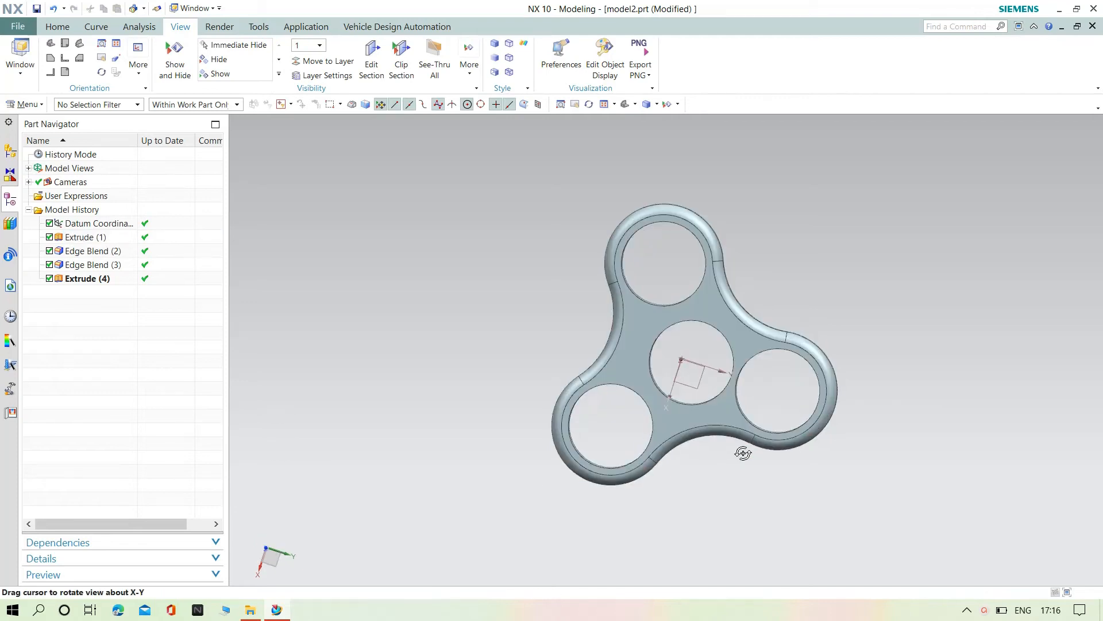
scroll(742, 420, up, 2)
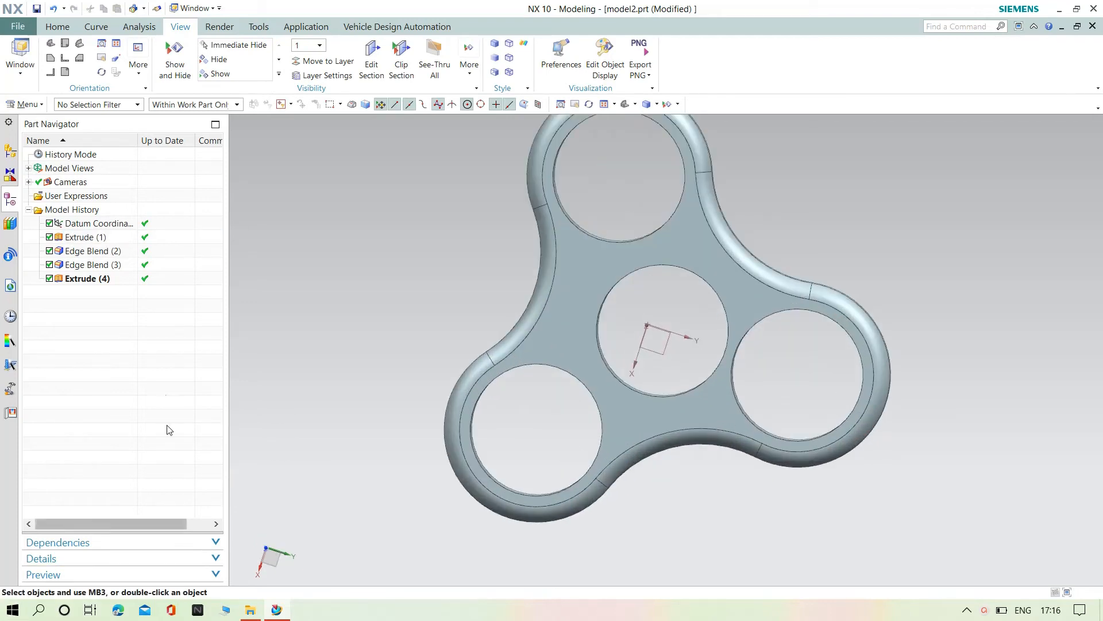
click(82, 240)
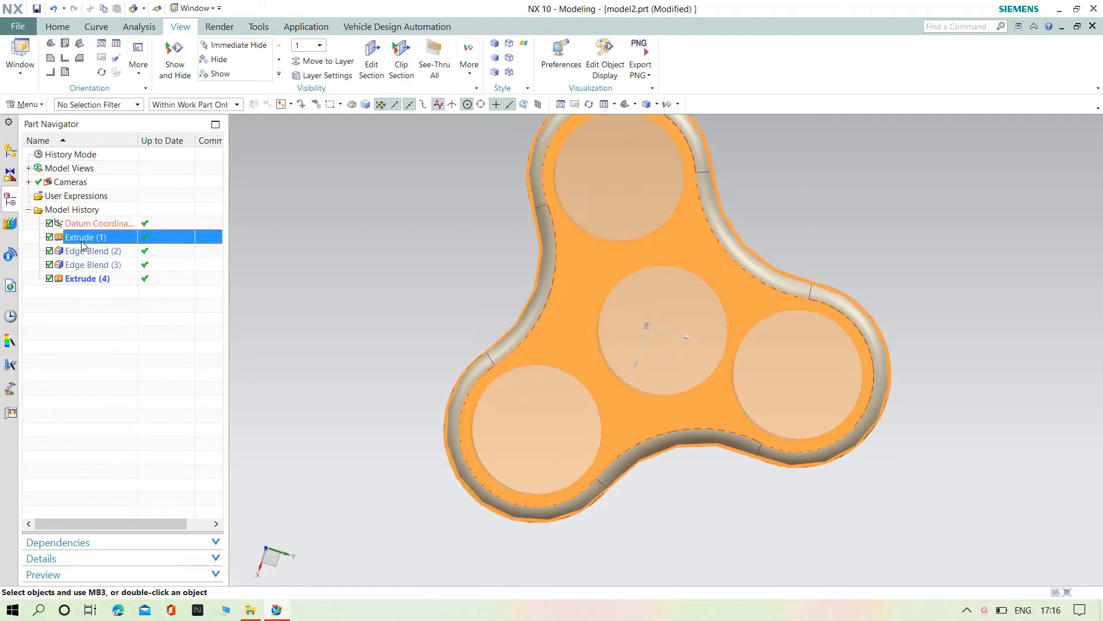
right_click(82, 241)
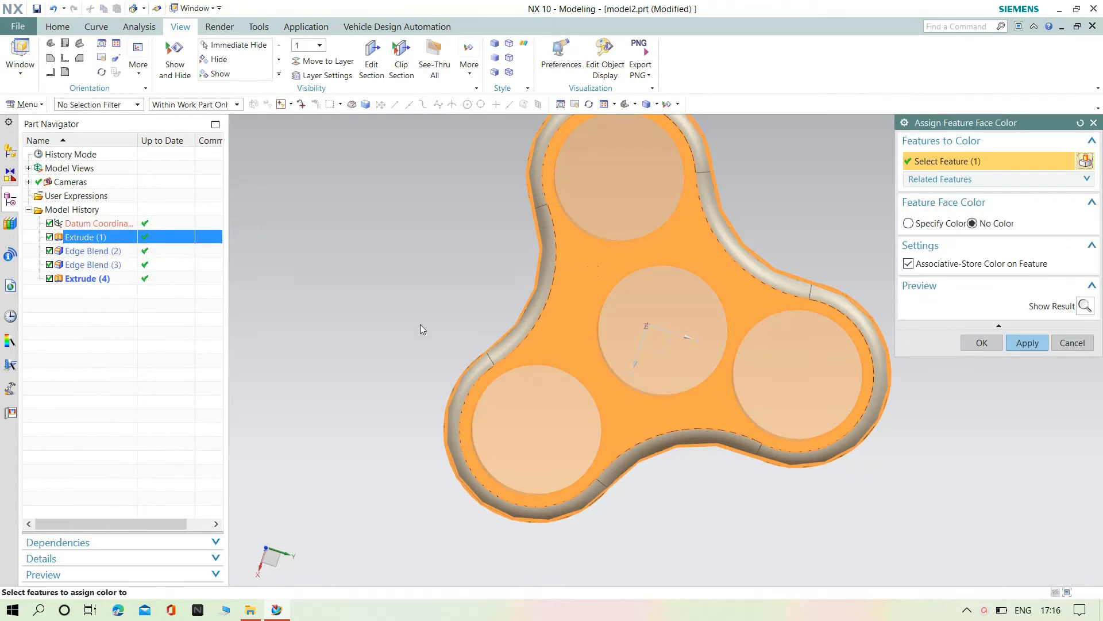
click(909, 223)
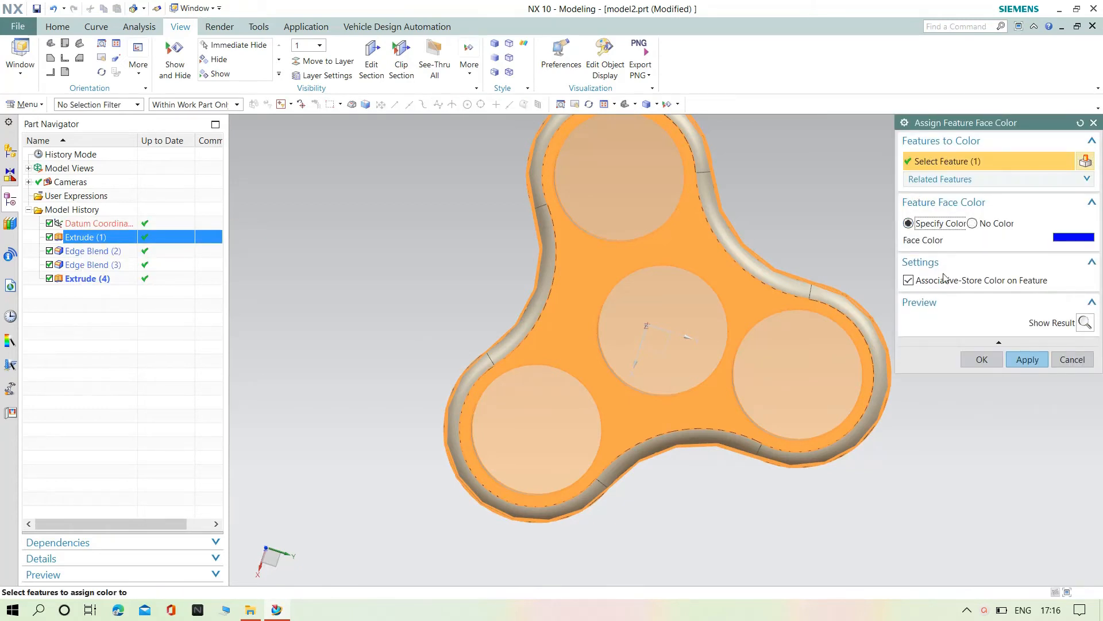
click(1090, 240)
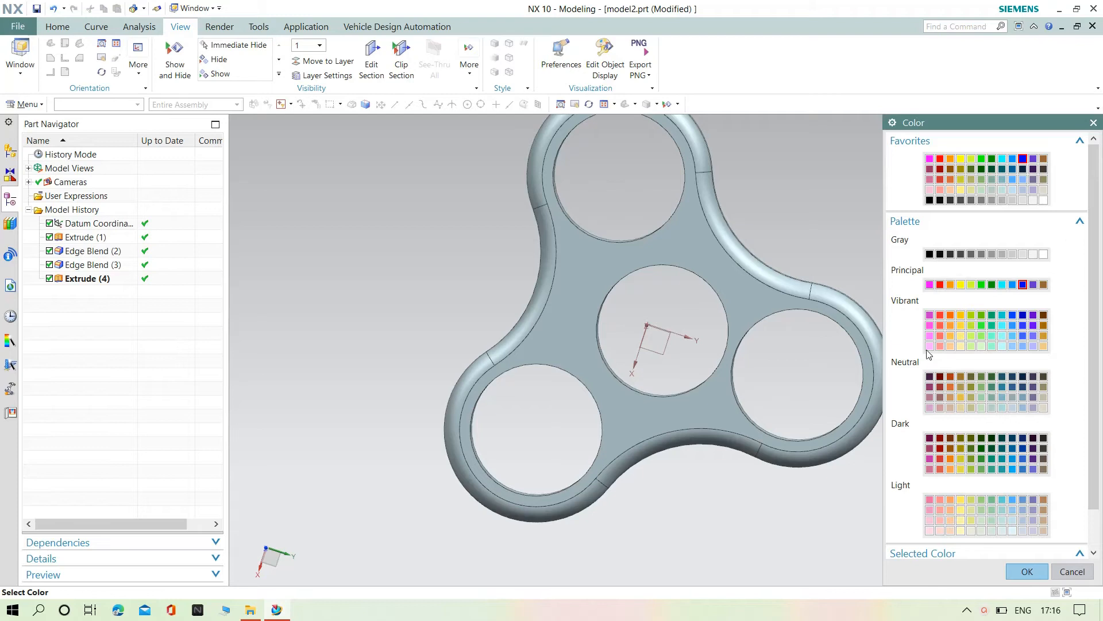
click(931, 316)
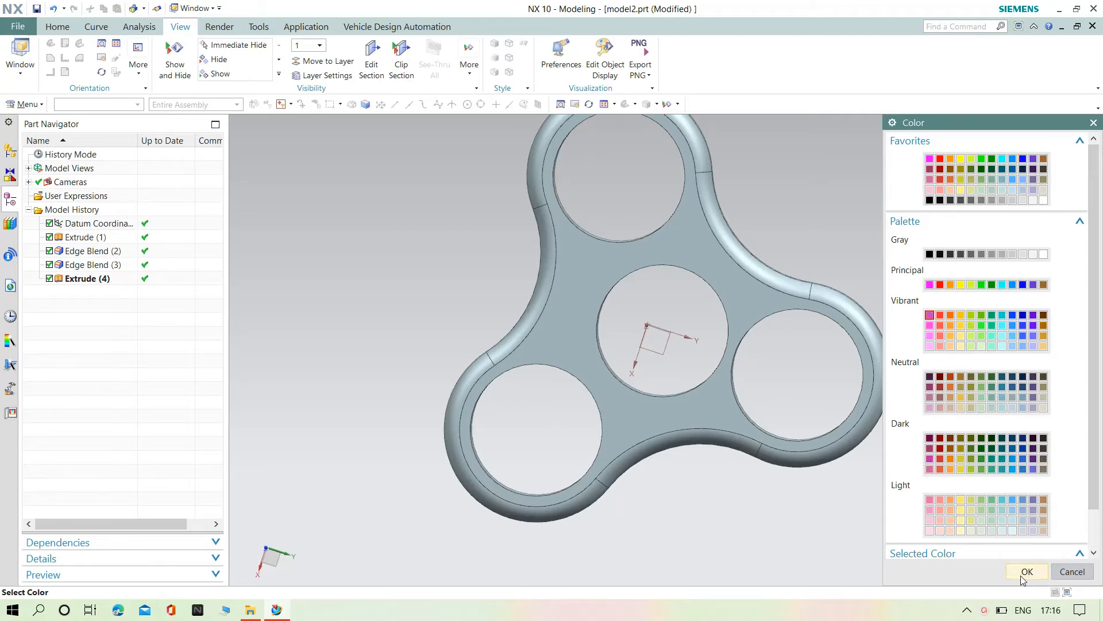
click(1027, 571)
click(1027, 361)
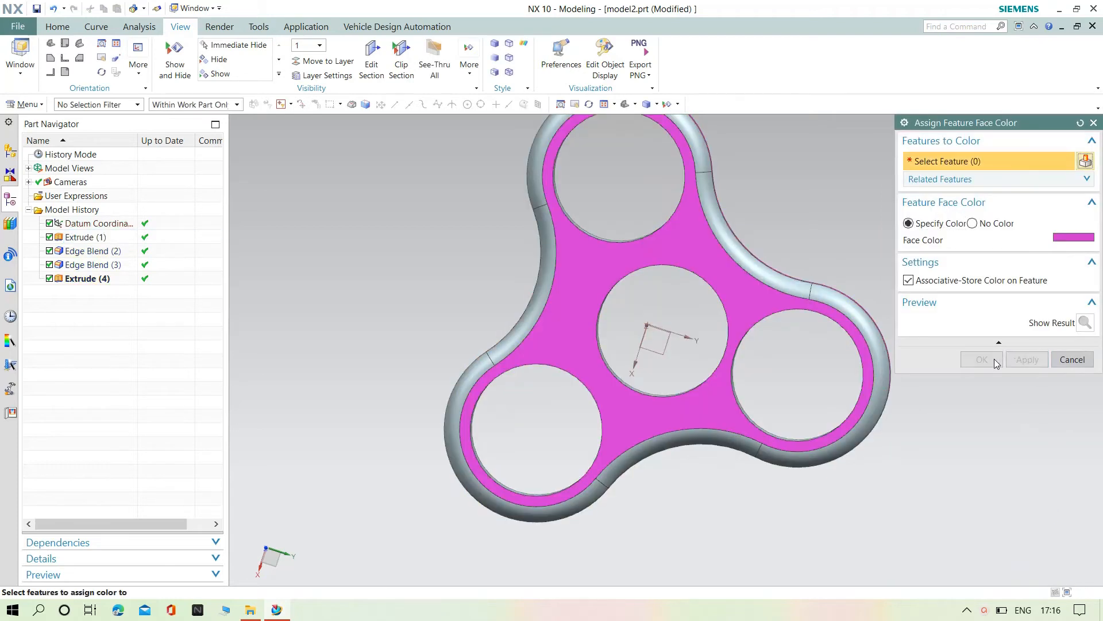
click(1072, 359)
Assign the current magenta color to the faces of Edge Blend (2) with Assign Feature Face Color.
click(79, 238)
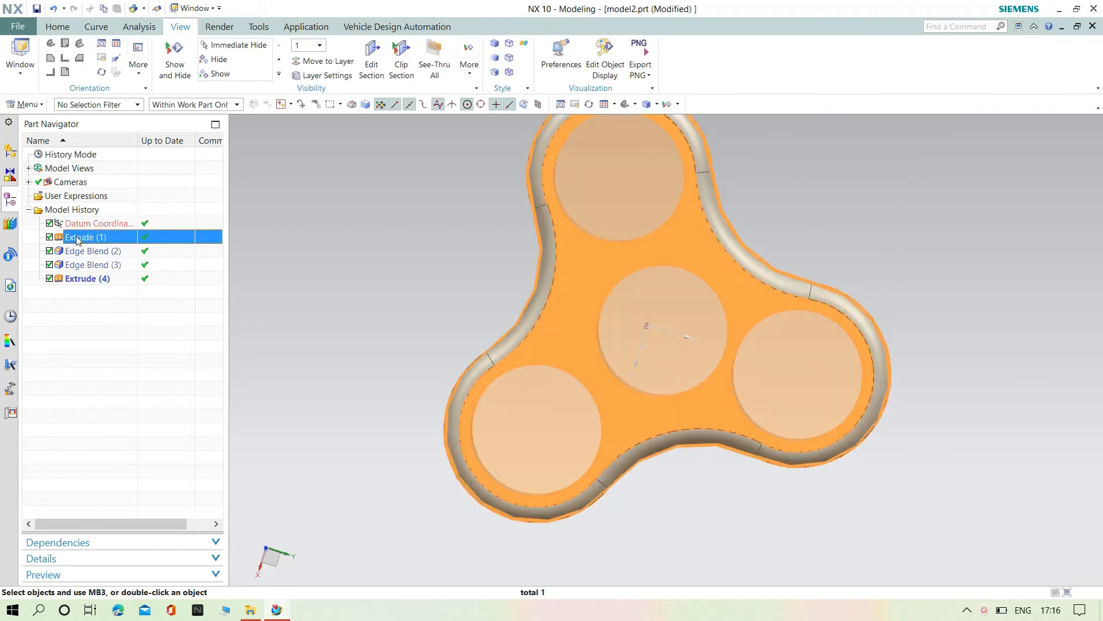
click(91, 251)
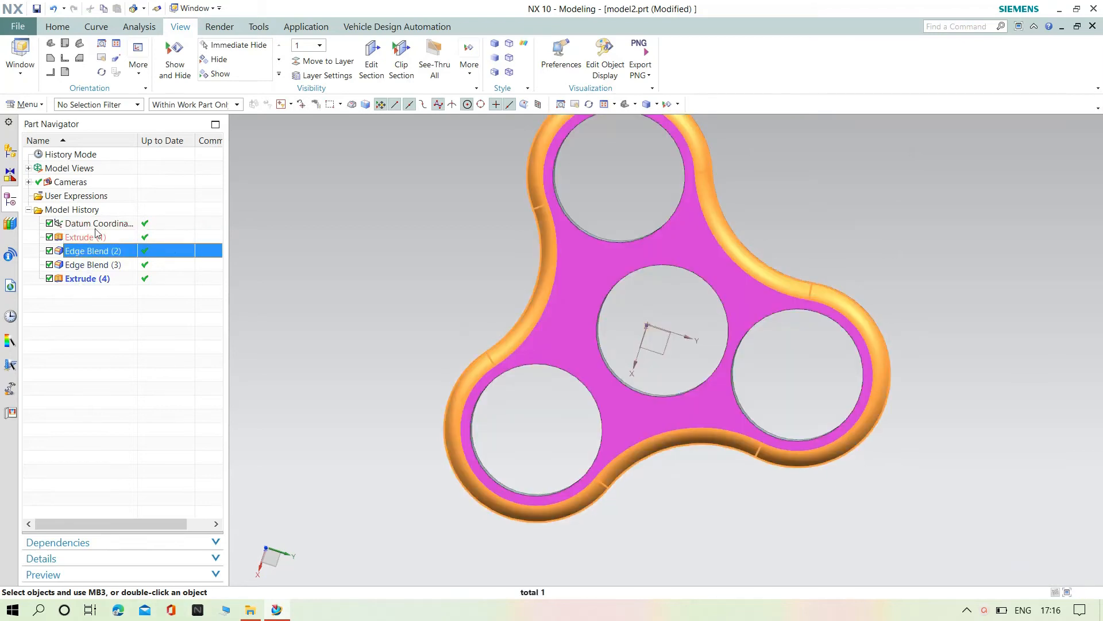
right_click(91, 254)
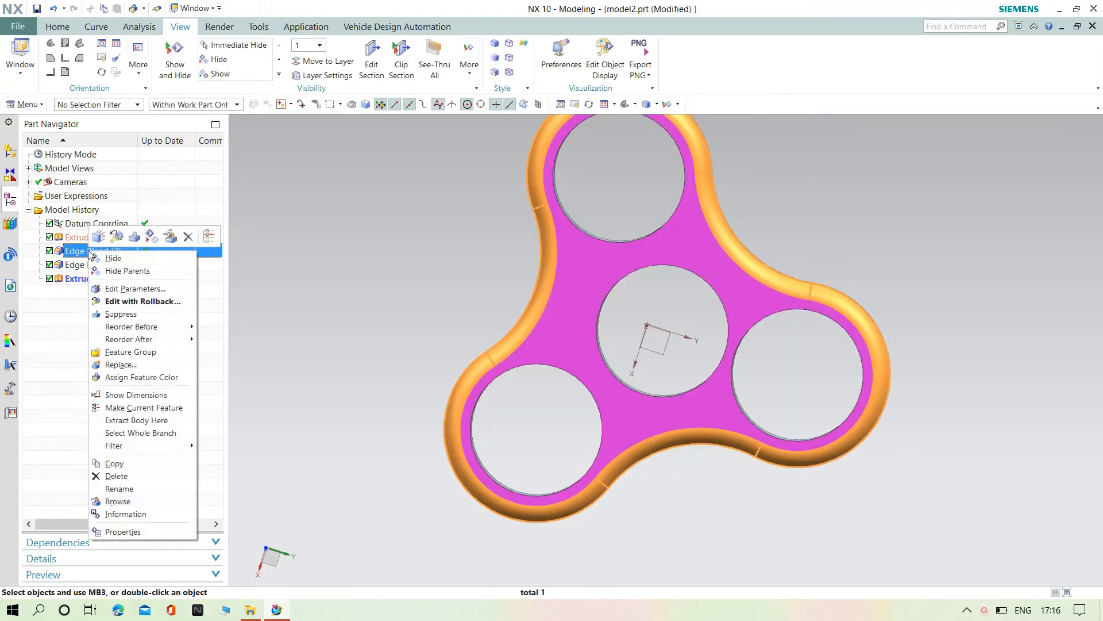
click(132, 377)
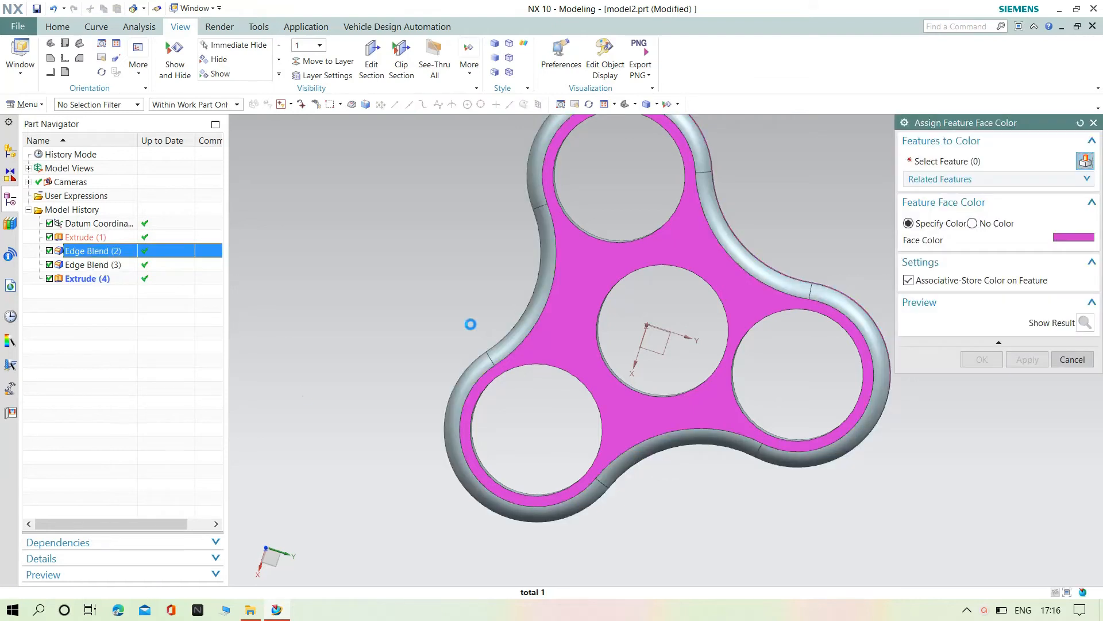
click(909, 224)
click(1021, 361)
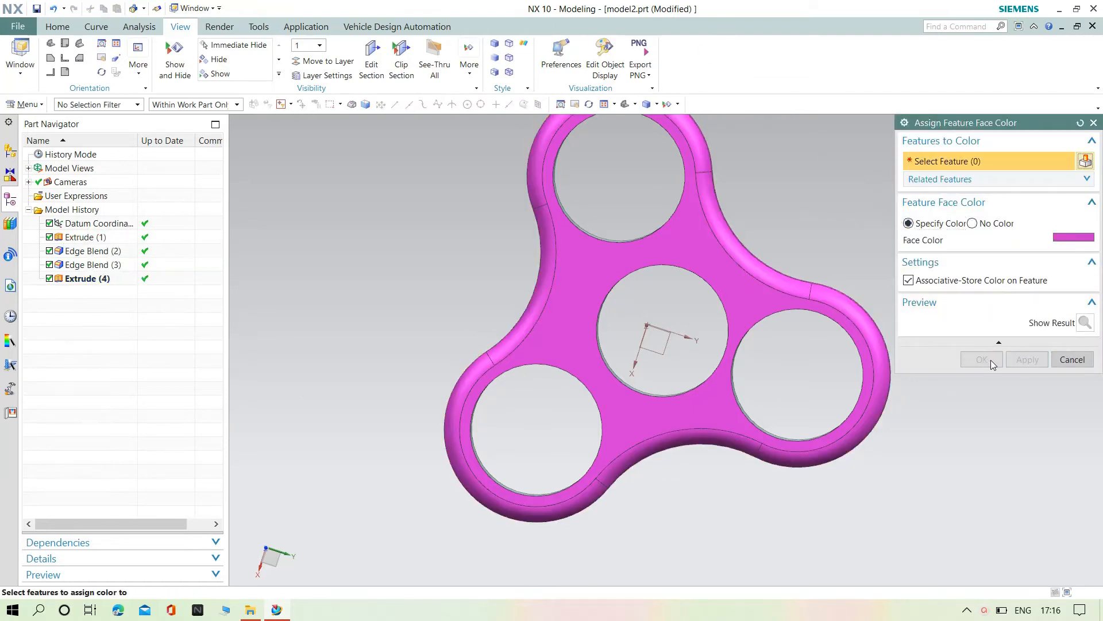
click(991, 360)
Assign the same magenta feature face color to Edge Blend (3).
click(104, 266)
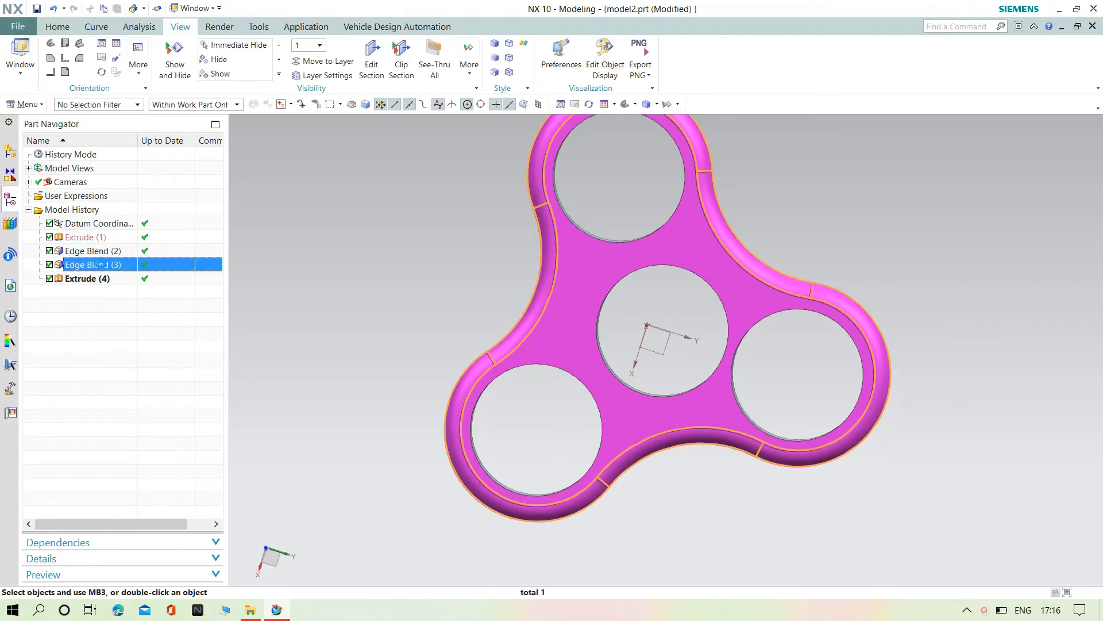
right_click(104, 265)
click(138, 390)
click(926, 222)
click(1028, 359)
click(1072, 359)
Assign the magenta feature face color to the hole walls of Extrude (4).
middle_drag(1072, 359, 326, 332)
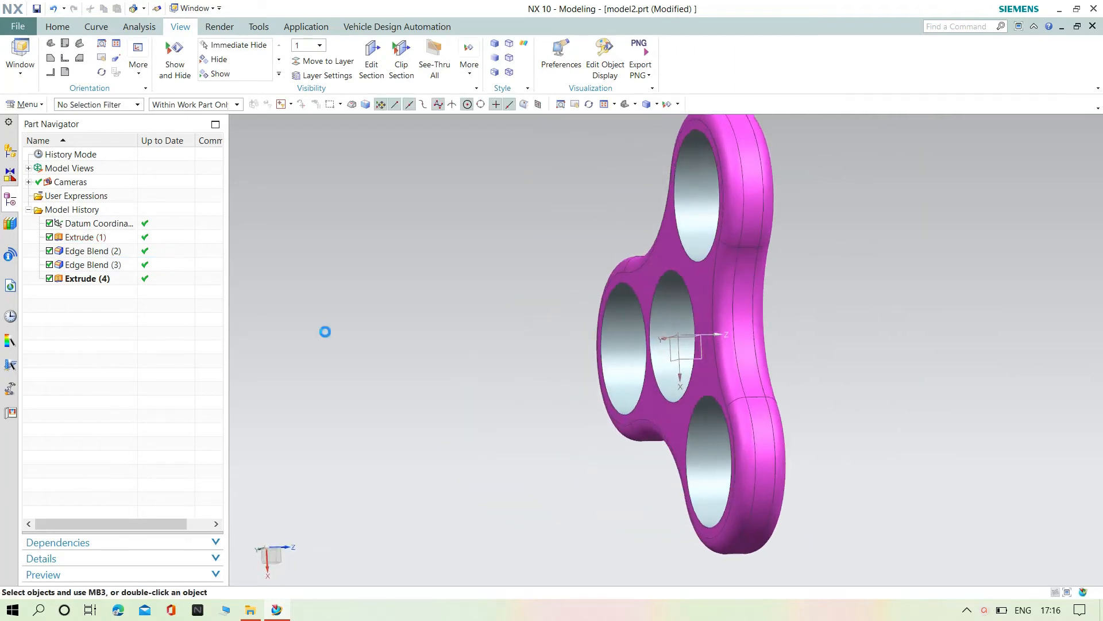
click(89, 279)
right_click(90, 278)
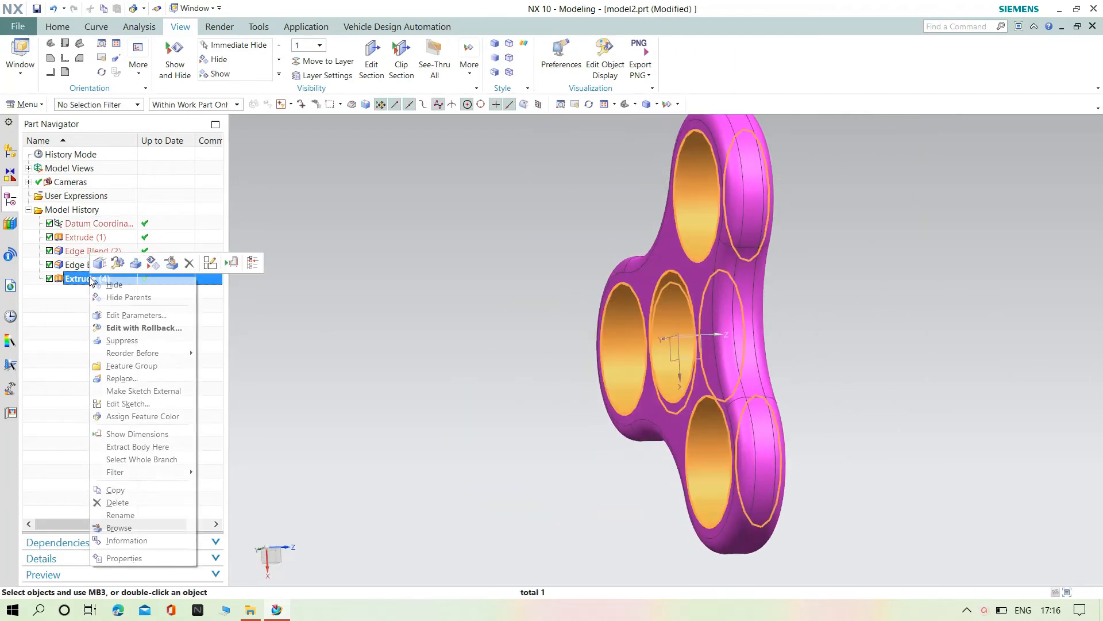
click(113, 416)
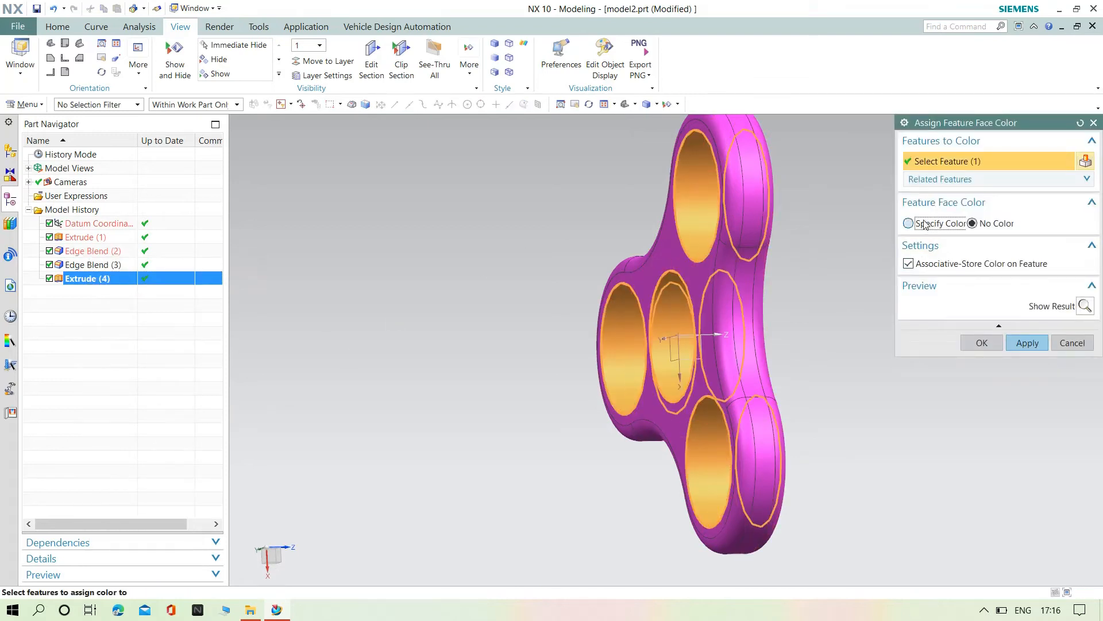
click(926, 224)
click(1030, 360)
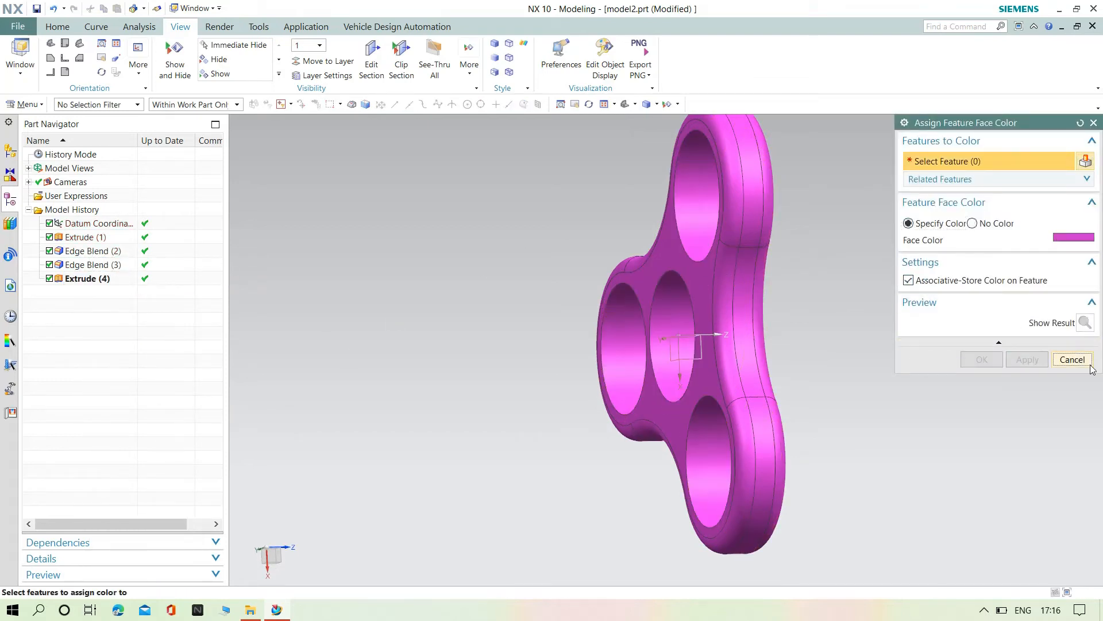
click(1072, 359)
middle_drag(592, 339, 827, 302)
scroll(746, 264, down, 4)
scroll(886, 283, up, 4)
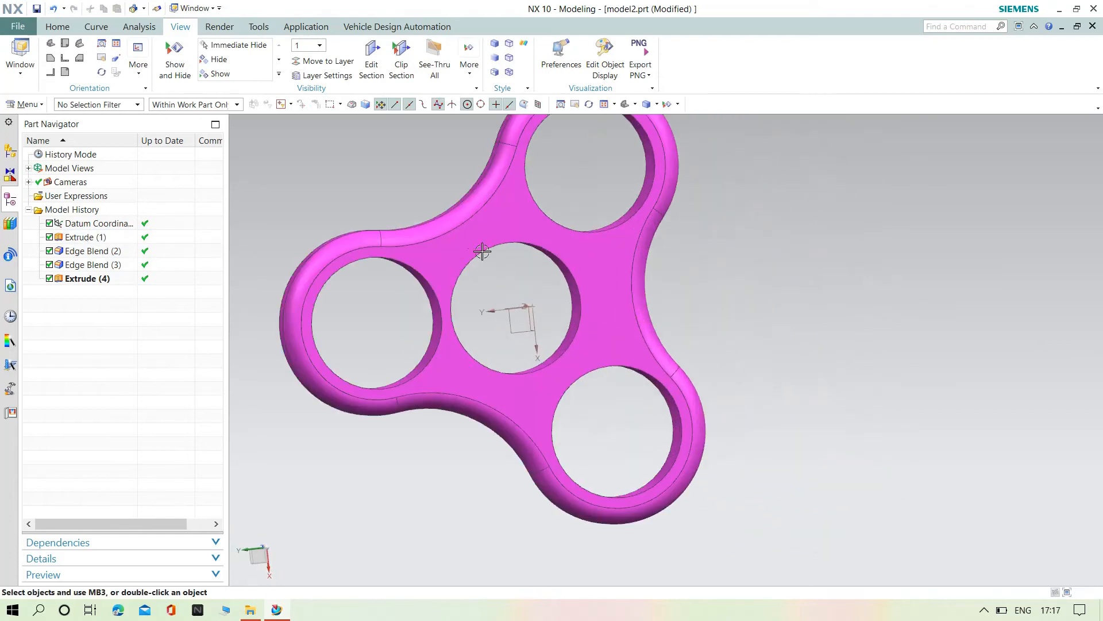
scroll(482, 251, down, 4)
middle_drag(482, 251, 414, 197)
scroll(414, 197, up, 4)
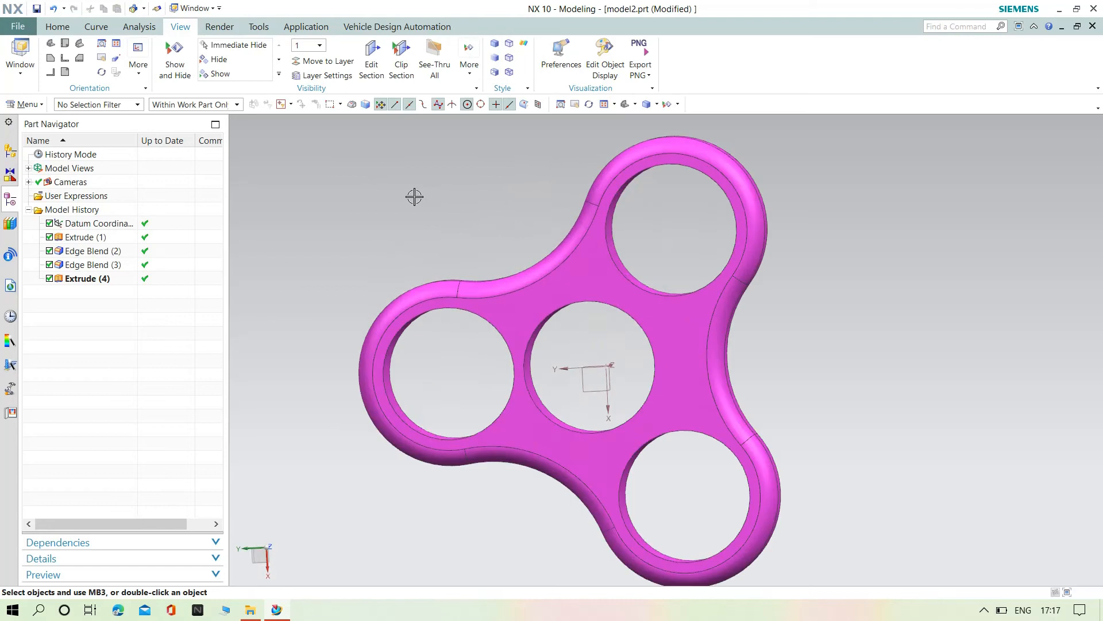
Minimize the model2 part and create a new millimeter Model part named model3.prt, with its window maximized.
click(1062, 34)
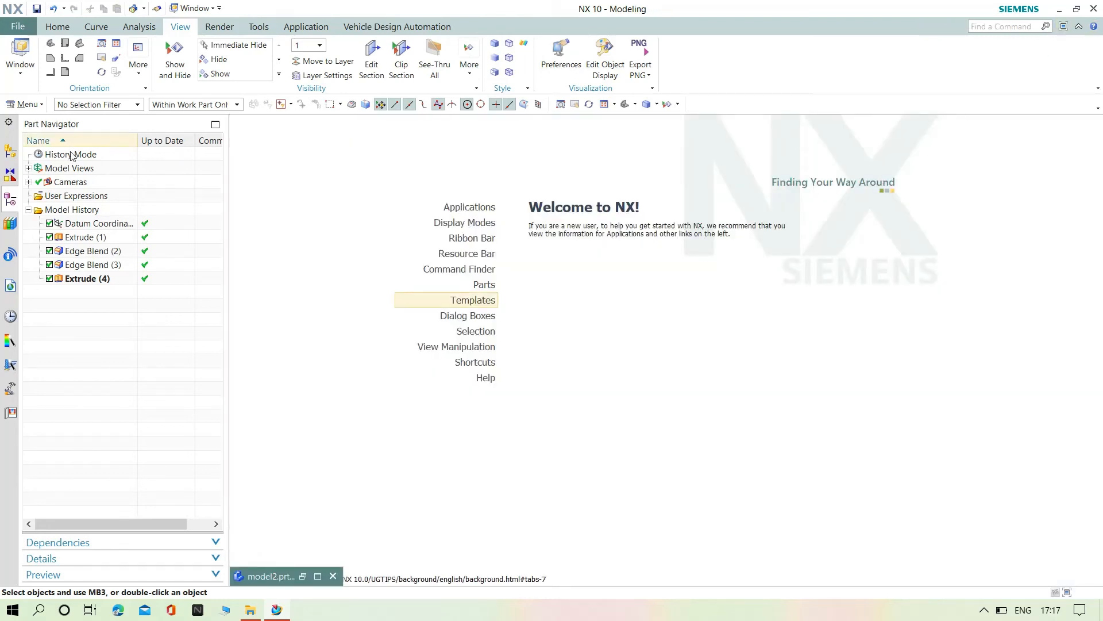
click(17, 26)
click(34, 47)
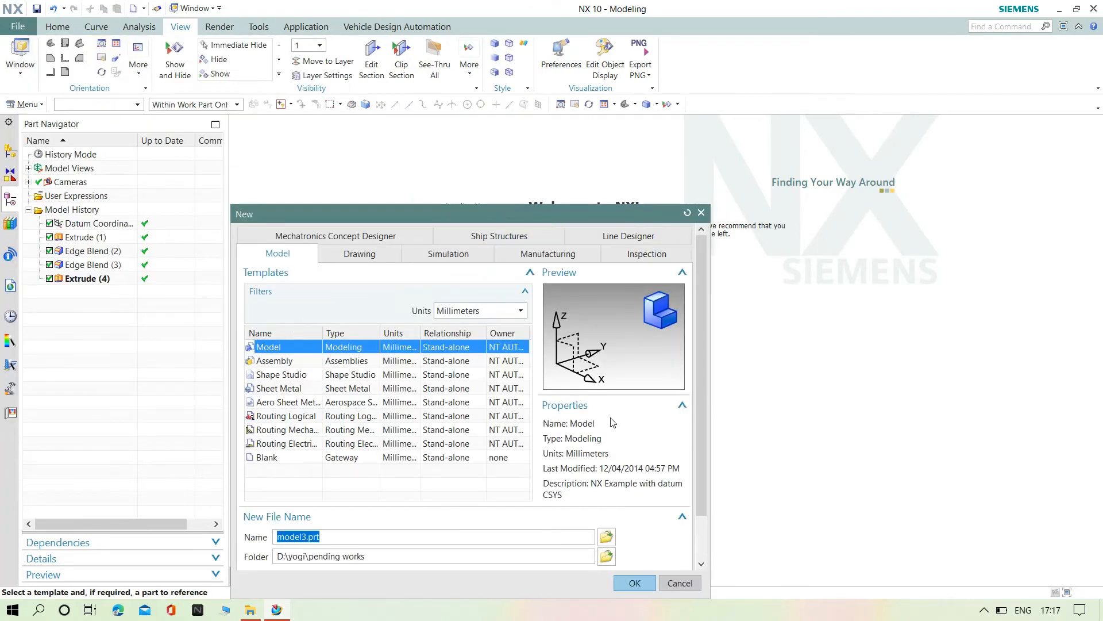
click(649, 582)
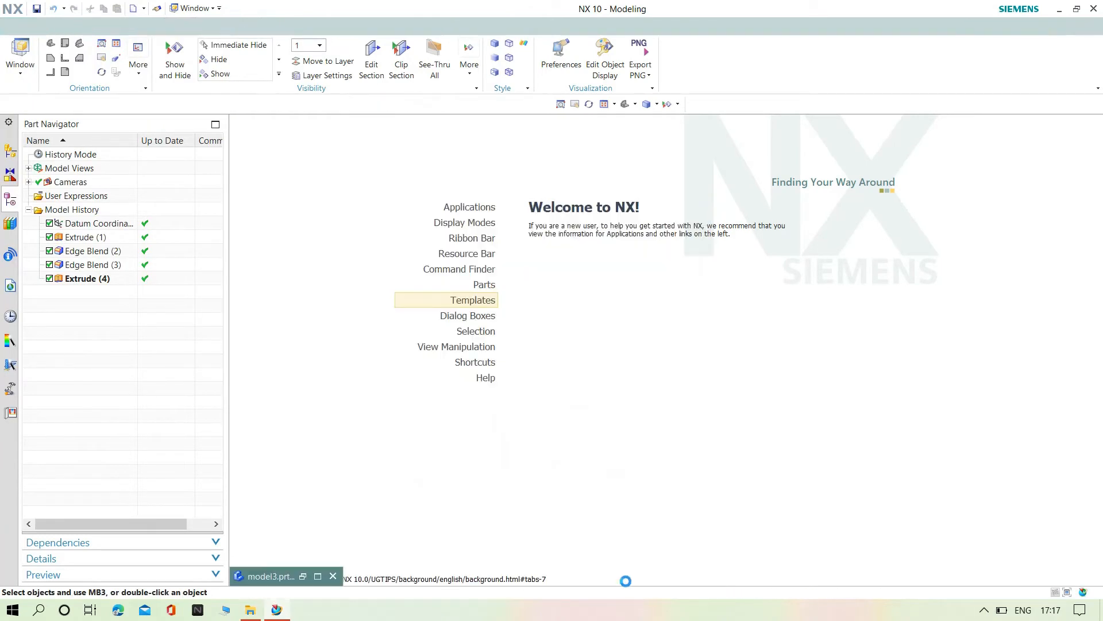
click(316, 578)
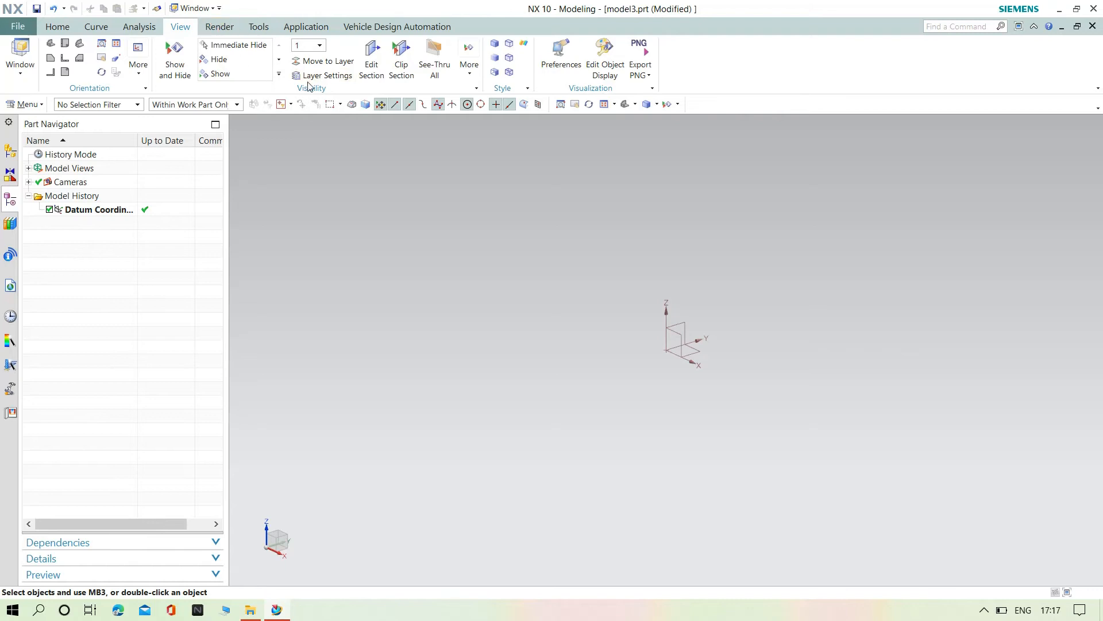
Begin an Extrude with a sketch on the datum XY plane and draw a circle about 13.6 mm in diameter centred at the origin.
click(58, 27)
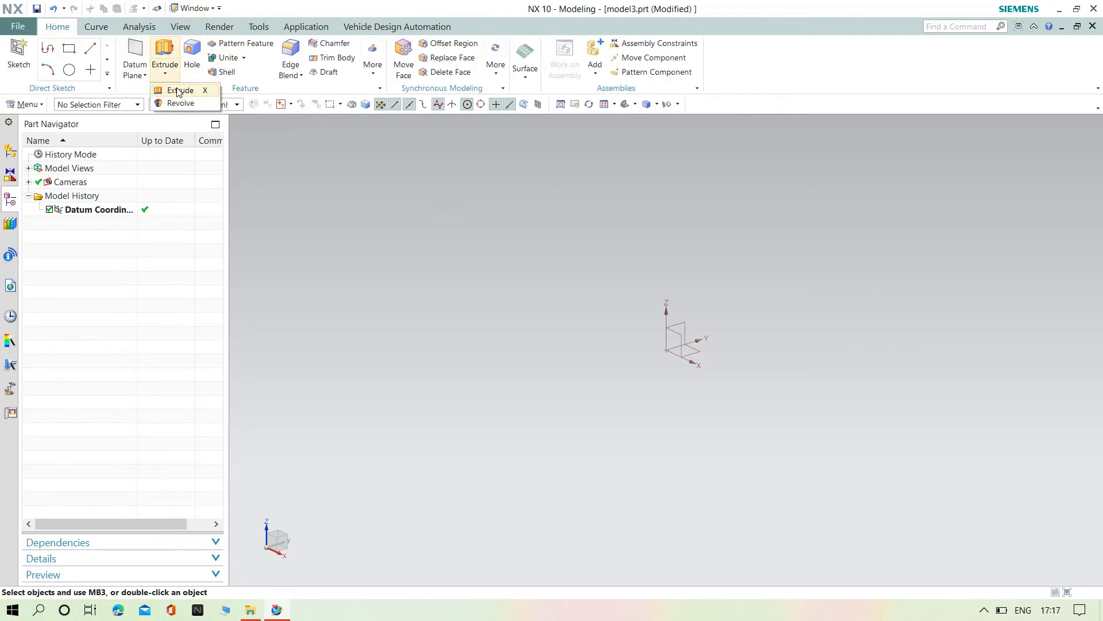
click(177, 92)
middle_drag(691, 228, 672, 284)
middle_drag(605, 318, 663, 294)
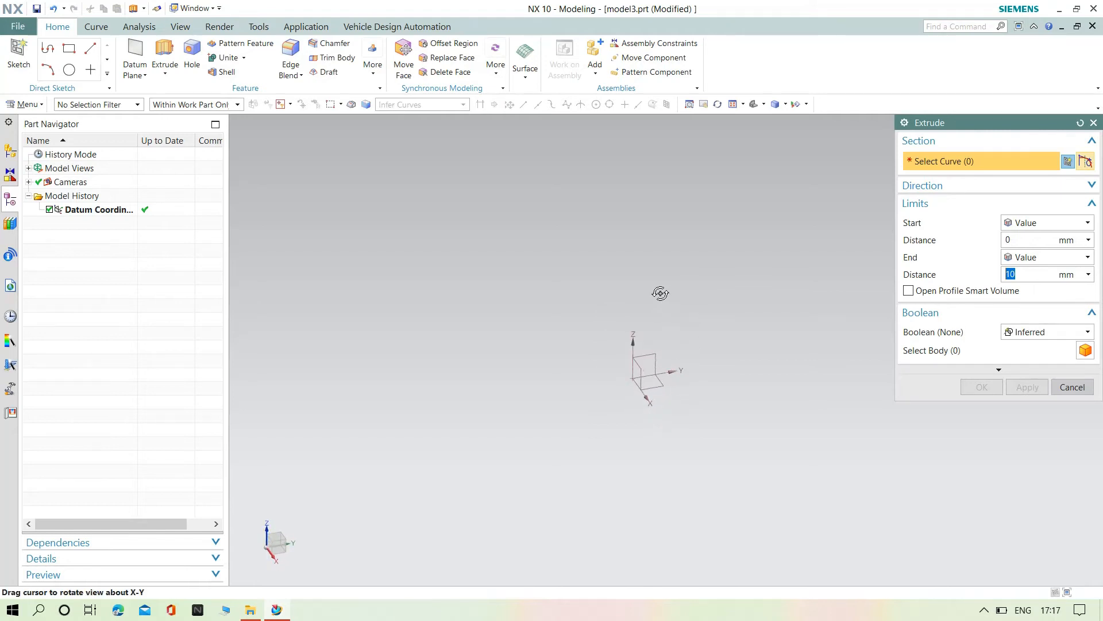
click(638, 379)
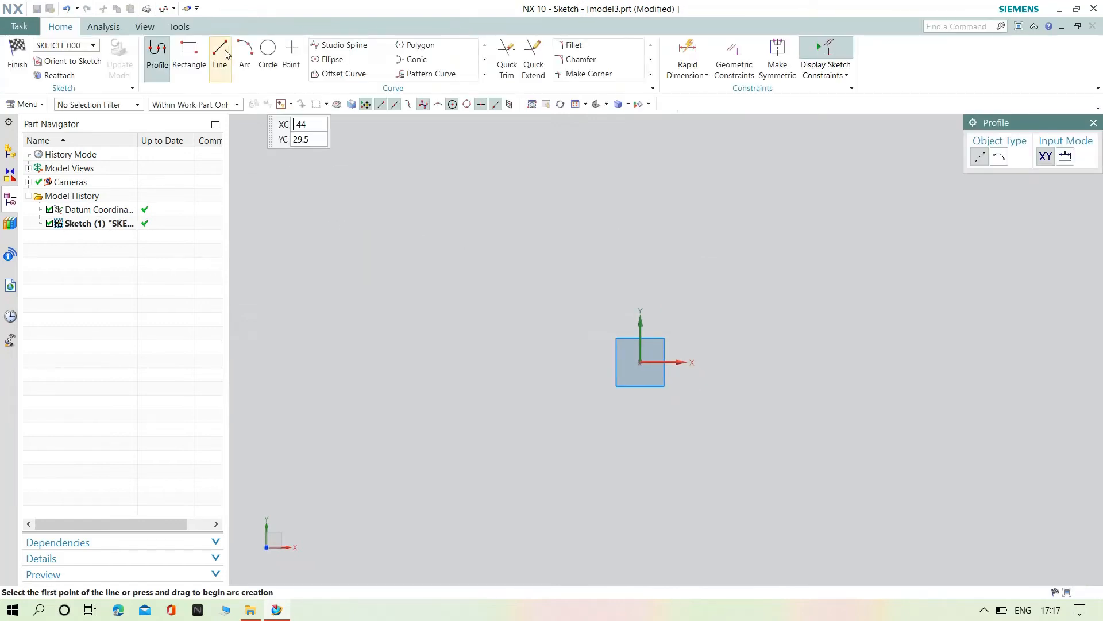
click(268, 52)
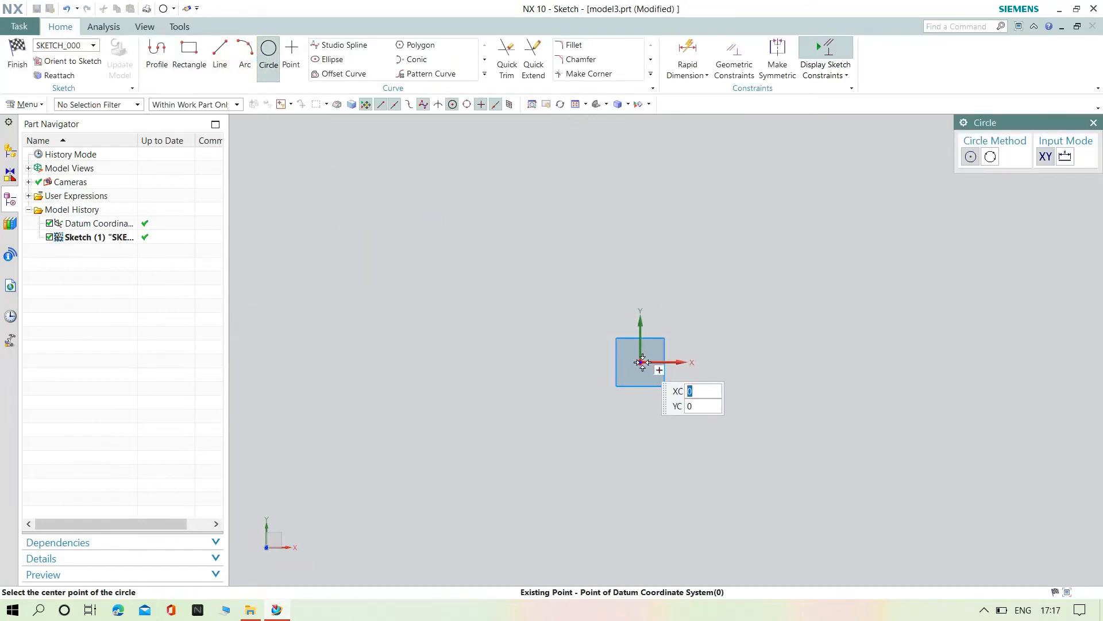
click(639, 362)
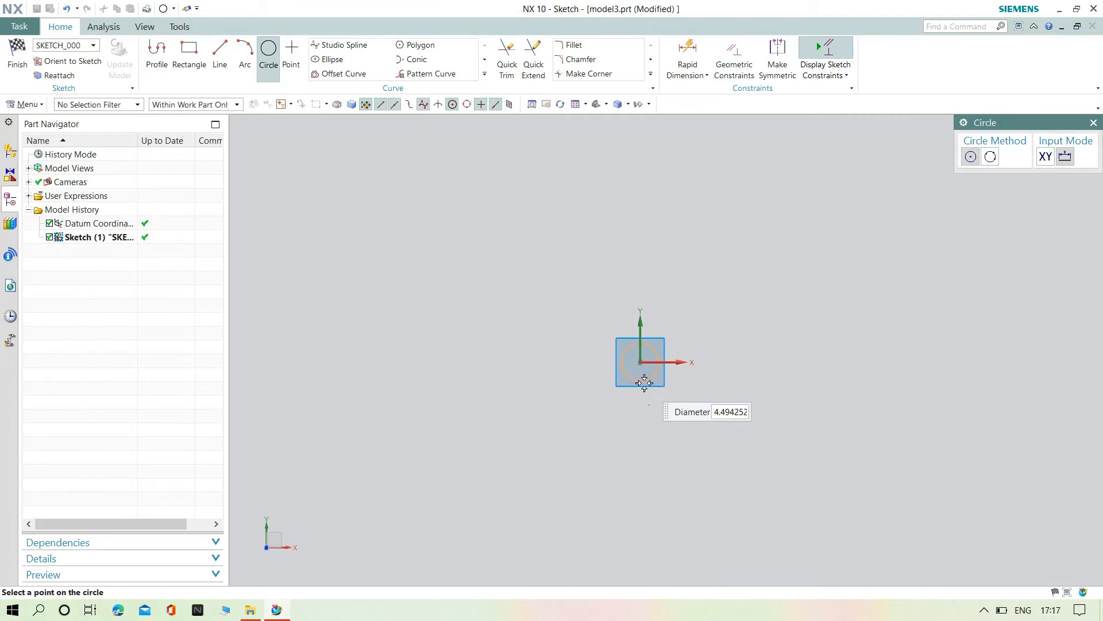
click(663, 413)
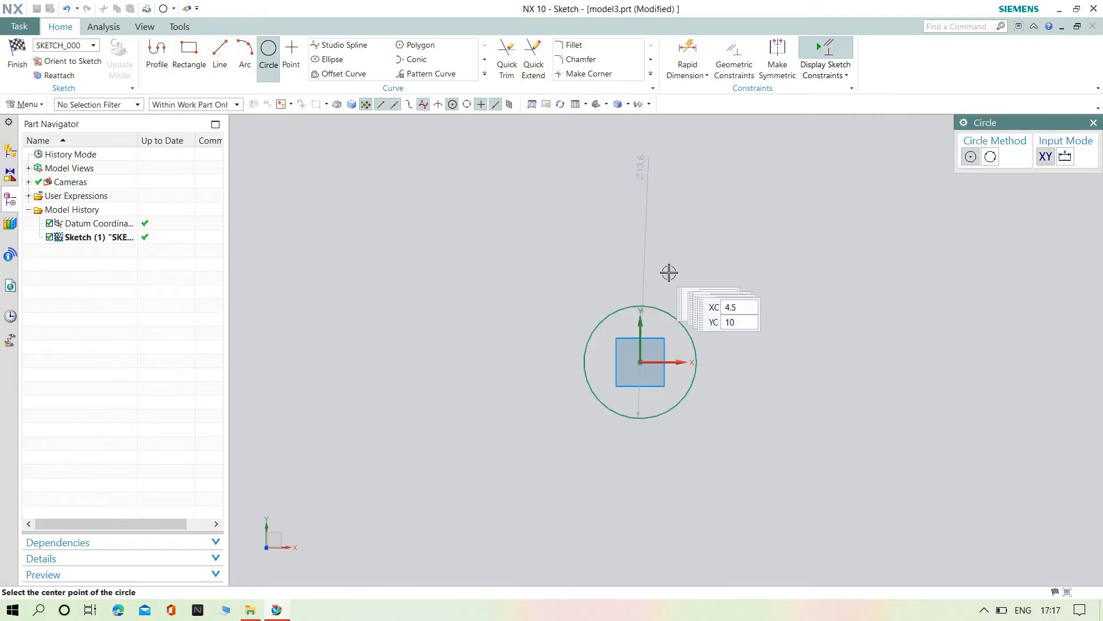
key(Escape)
Set the diameter of the origin-centred circle to 23 mm.
double_click(645, 157)
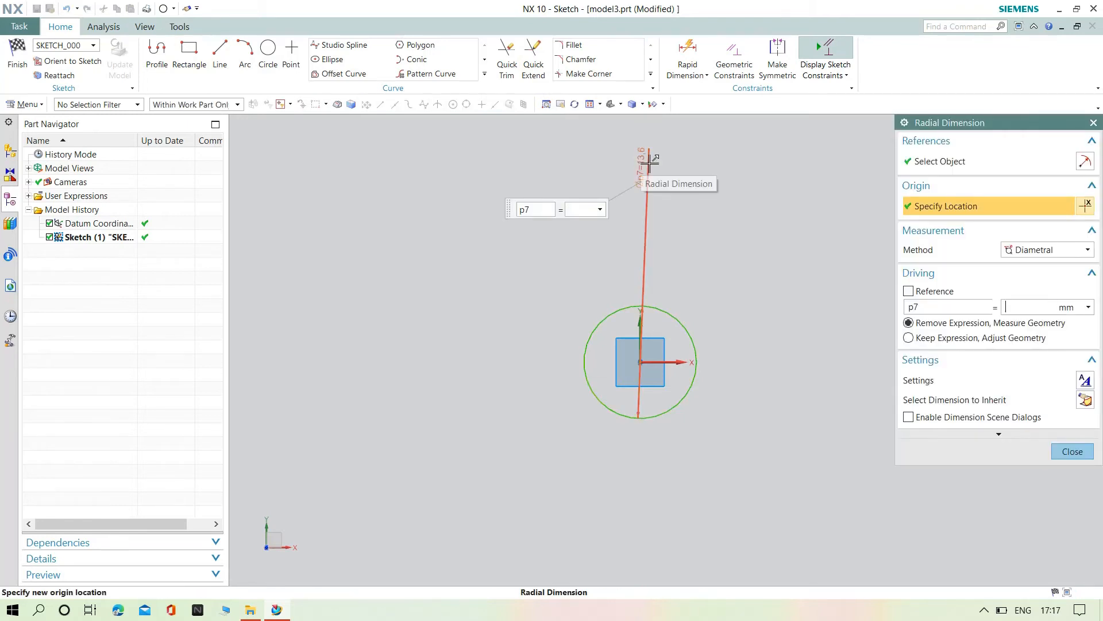
text(23)
key(Return)
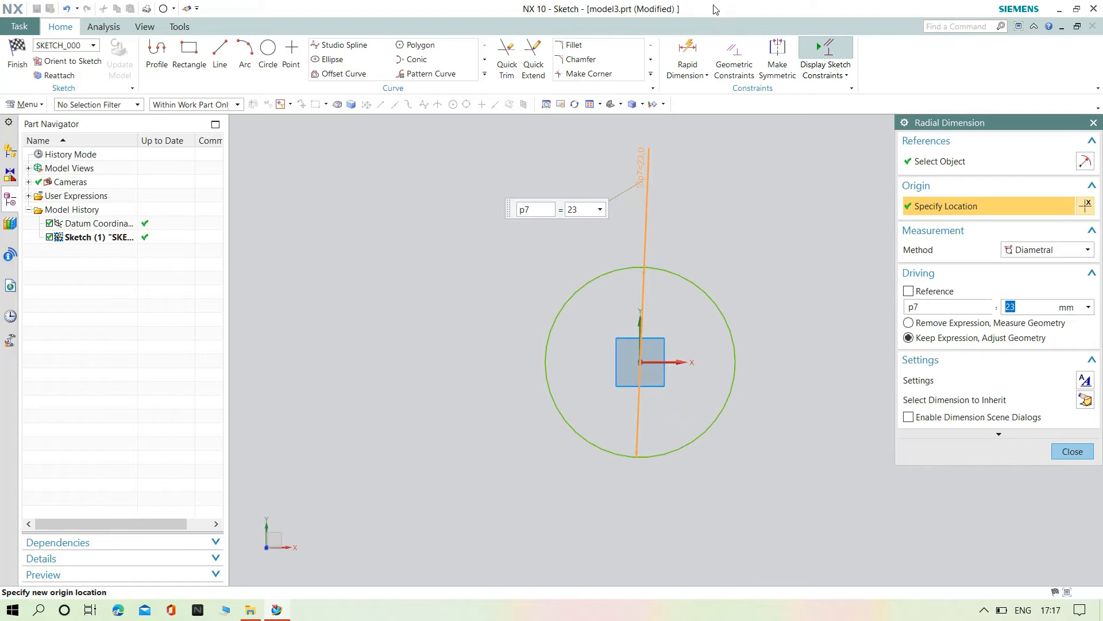
click(1072, 451)
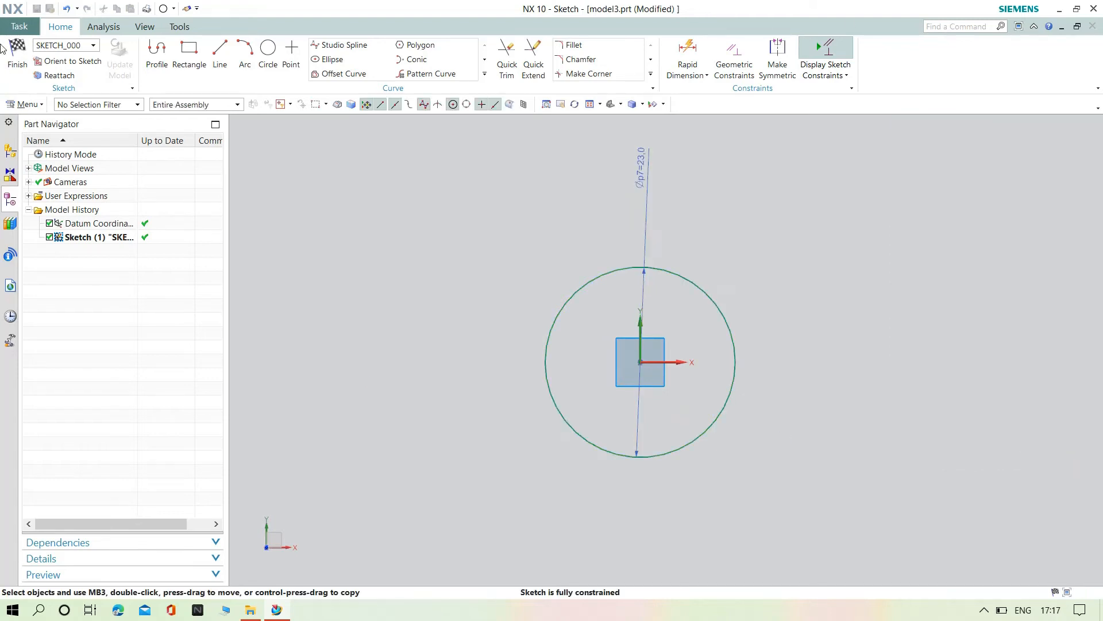
Finish the sketch and extrude the circle from 0 to 10 mm as a solid disc.
click(18, 63)
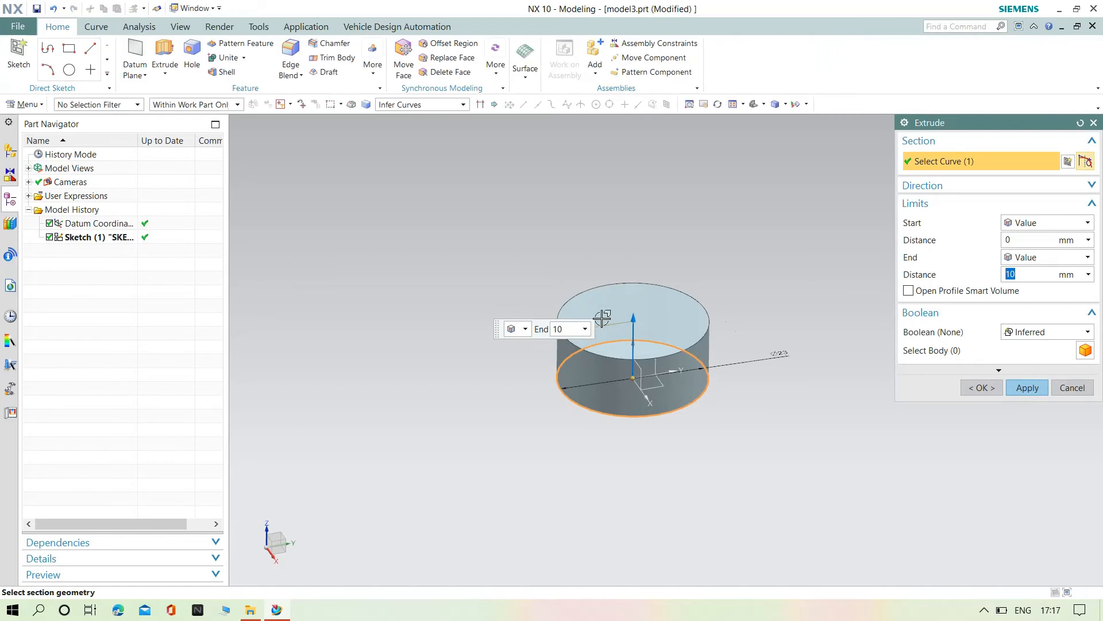
click(1028, 389)
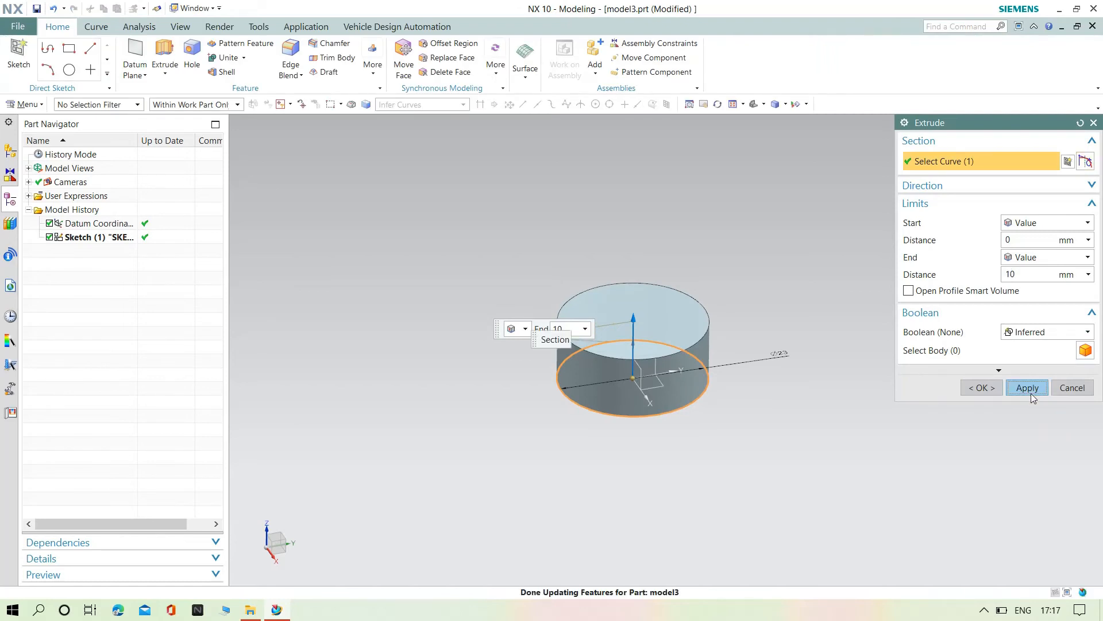
click(1072, 388)
Begin another Extrude with a sketch on the disc's top face and draw a circle centred at the origin with a 35 mm diameter.
middle_drag(655, 249, 646, 301)
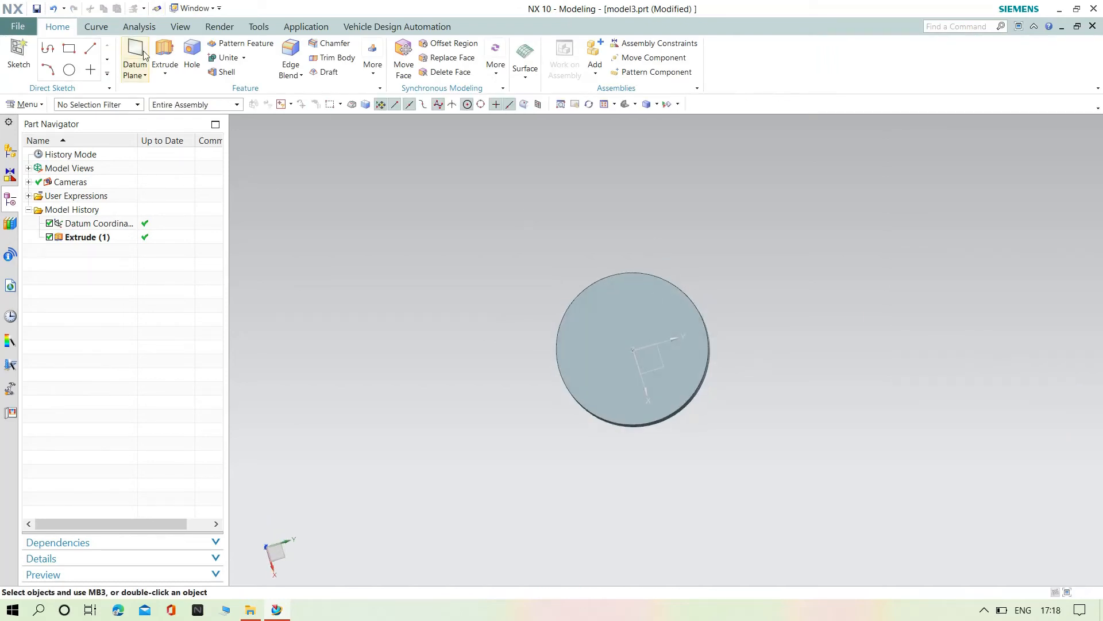
click(171, 90)
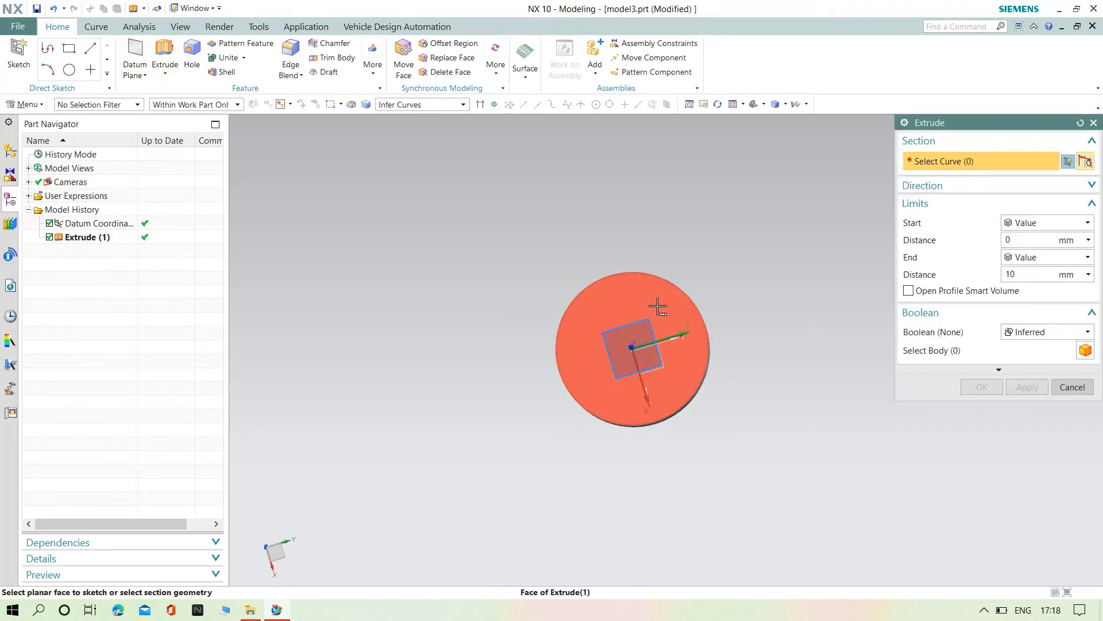
click(657, 306)
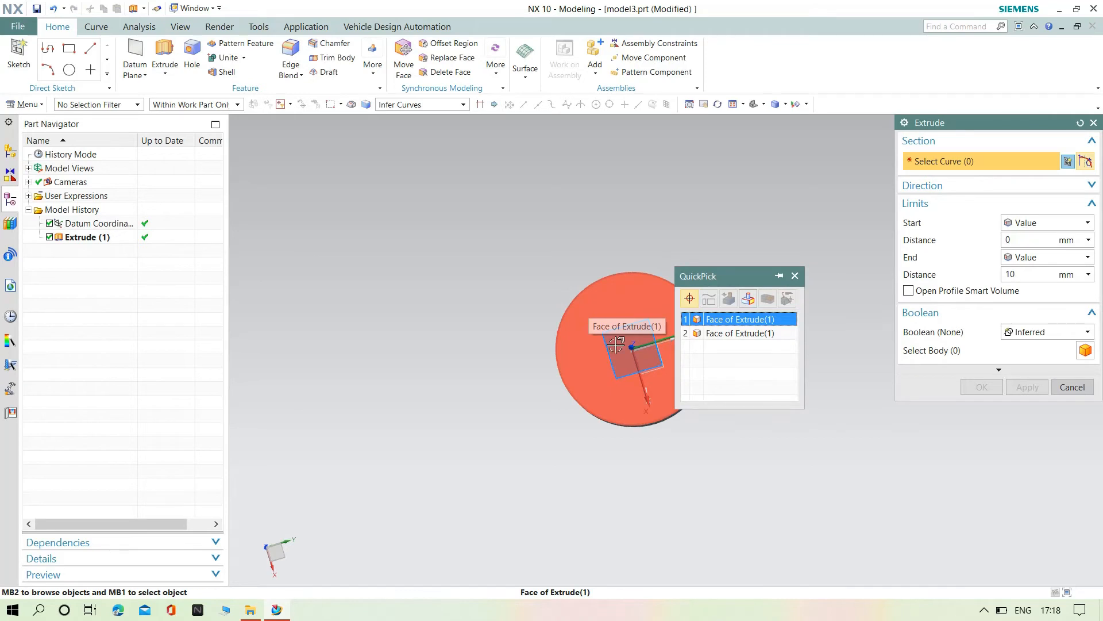
click(598, 288)
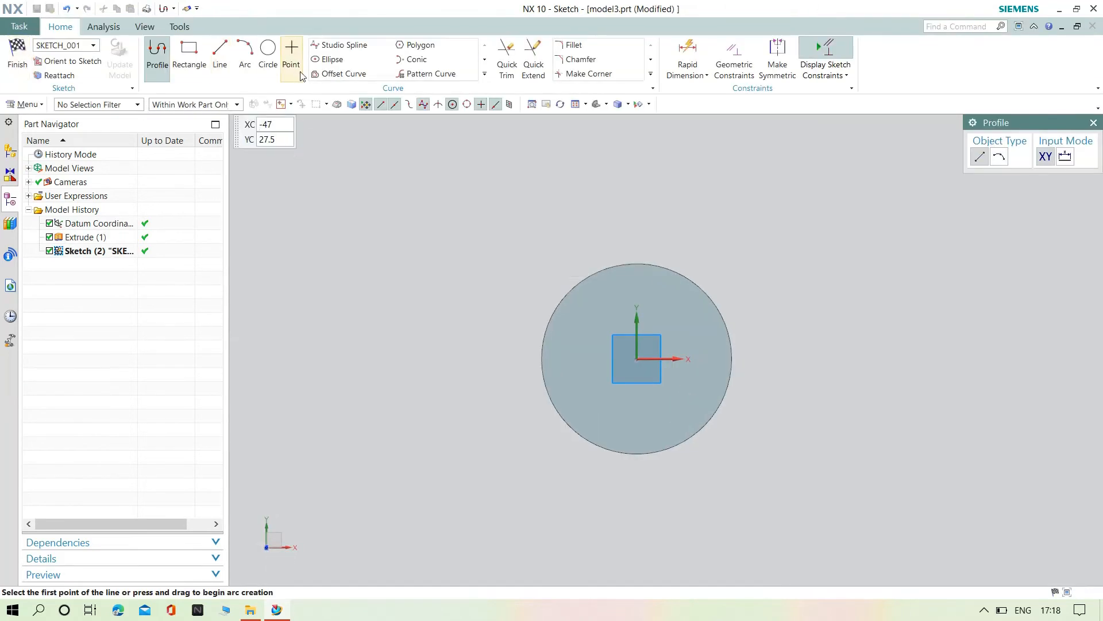
click(272, 55)
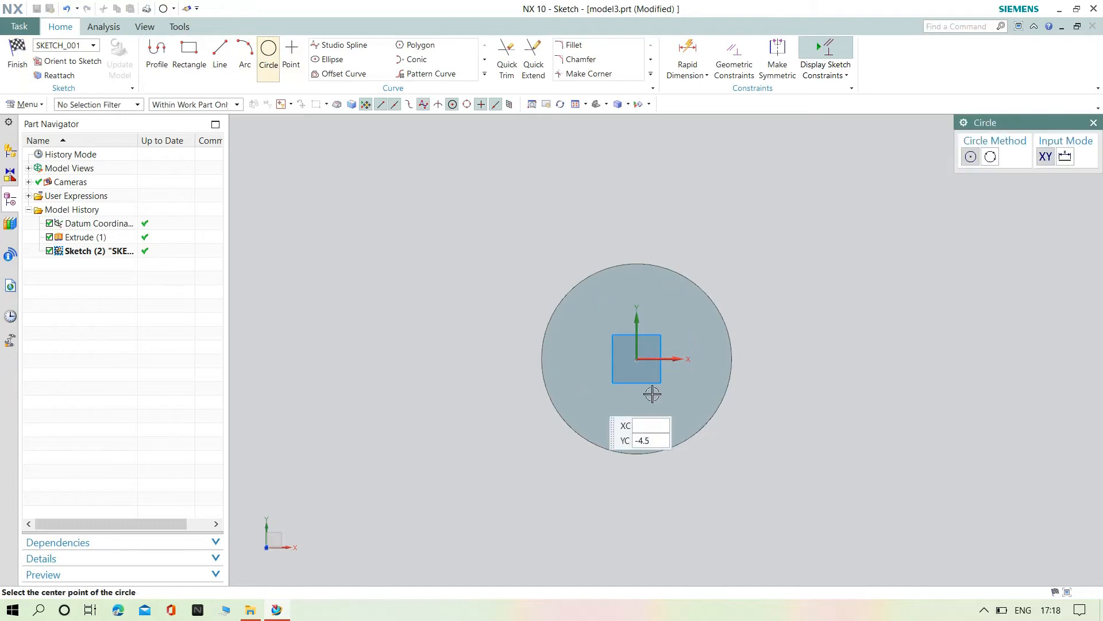
click(638, 360)
click(739, 460)
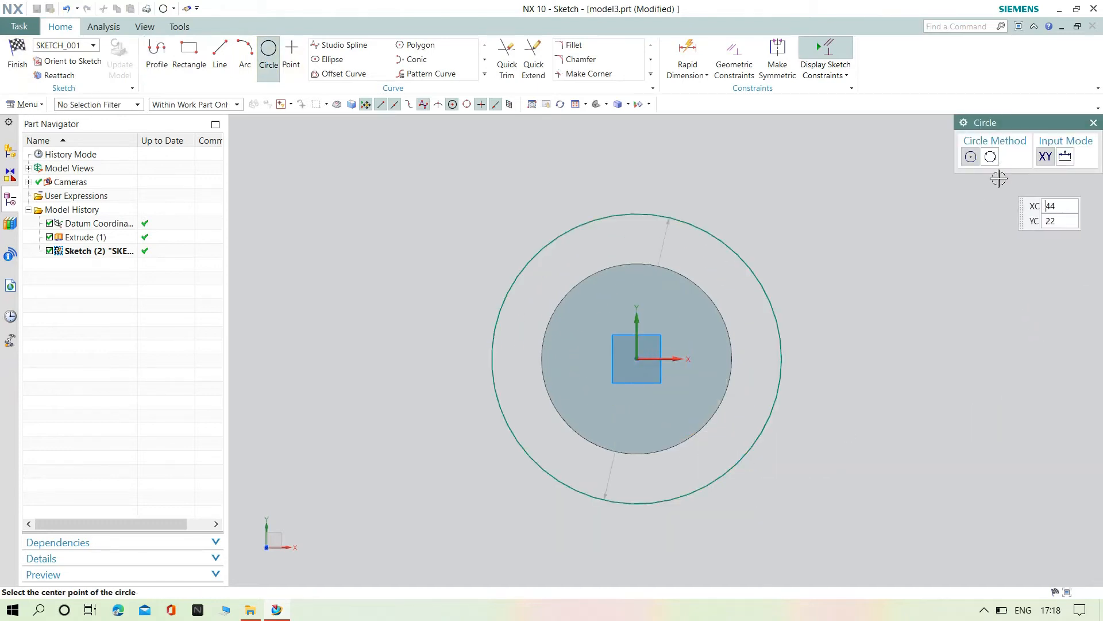
key(Escape)
double_click(665, 239)
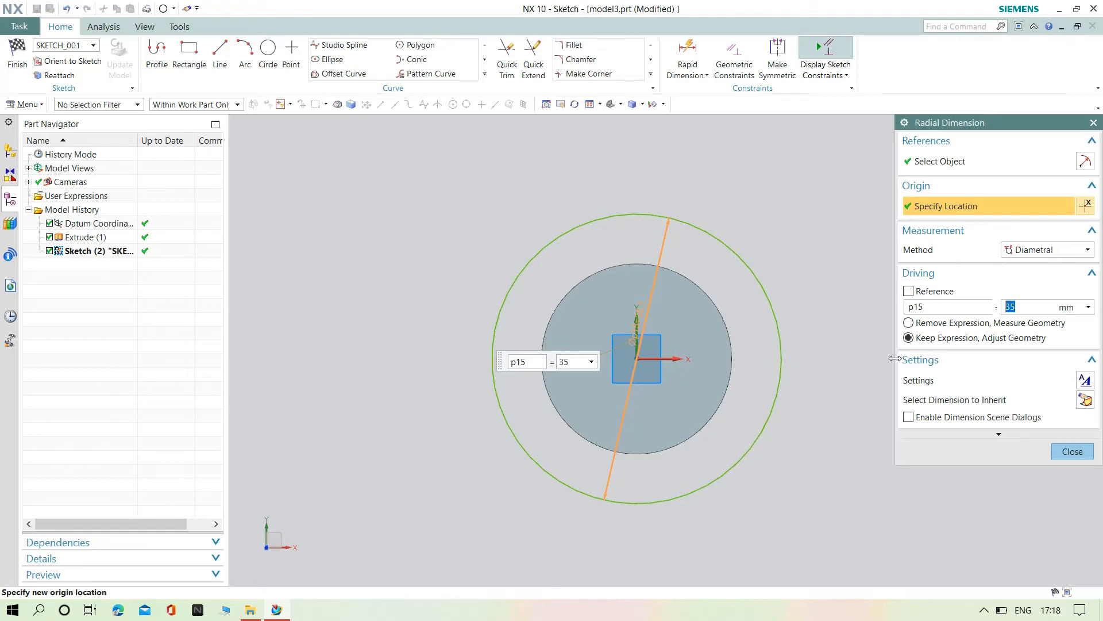
click(1073, 452)
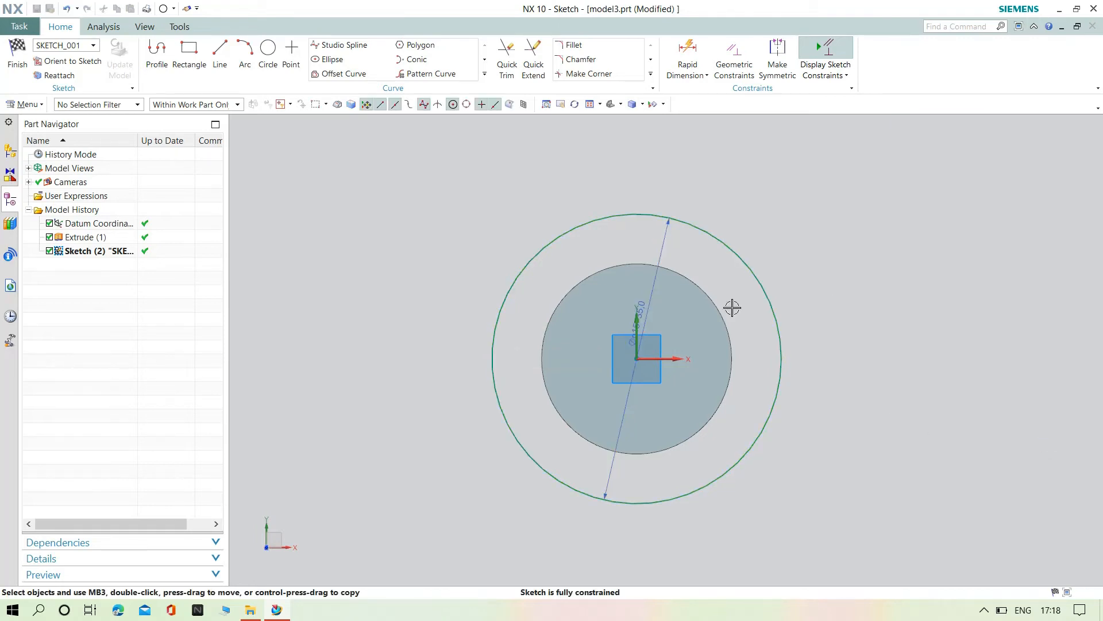
Finish the sketch and extrude the 35 mm circle from 0 to 2 mm as a flange united with the disc.
double_click(663, 230)
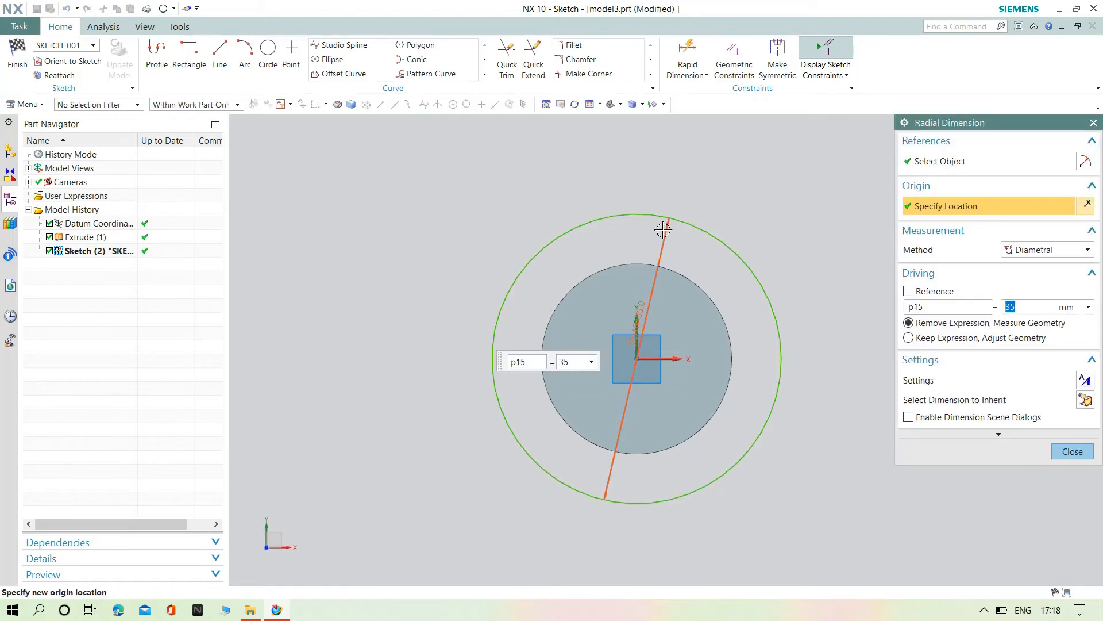
click(1062, 458)
click(16, 65)
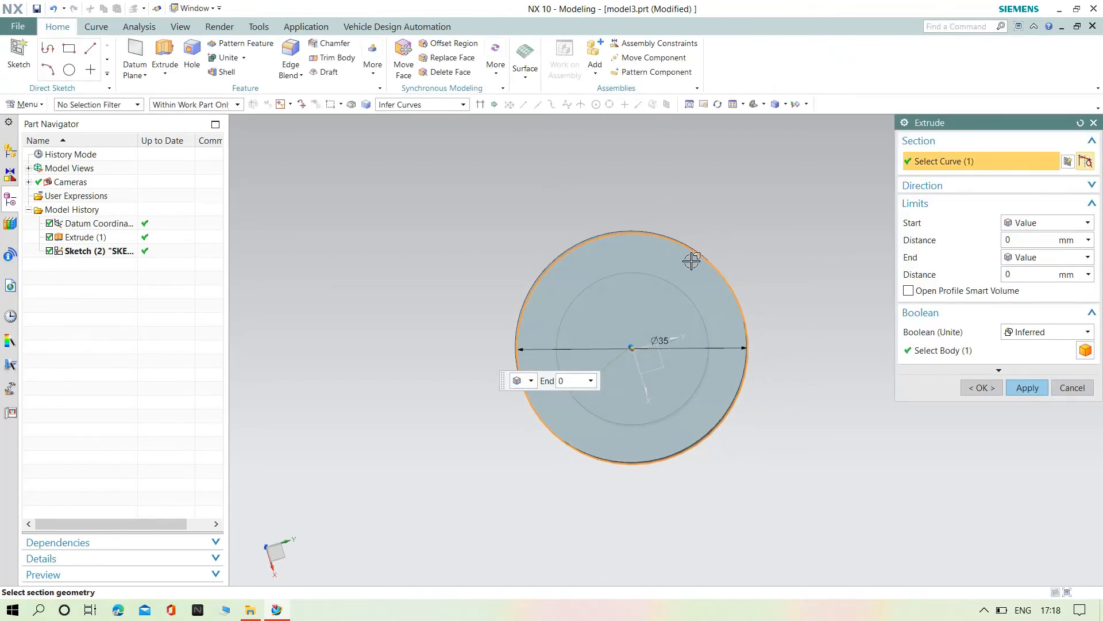
middle_drag(822, 299, 936, 389)
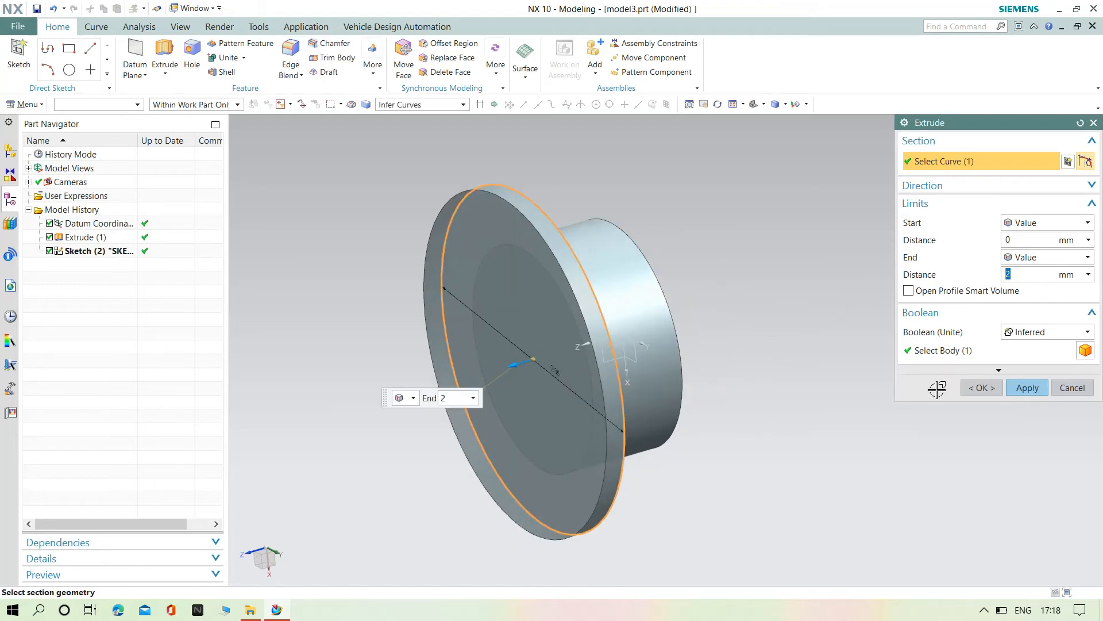
click(1022, 393)
click(1071, 387)
Round both outer rim edges of the 35 mm flange with 1 mm radius edge blends.
click(292, 58)
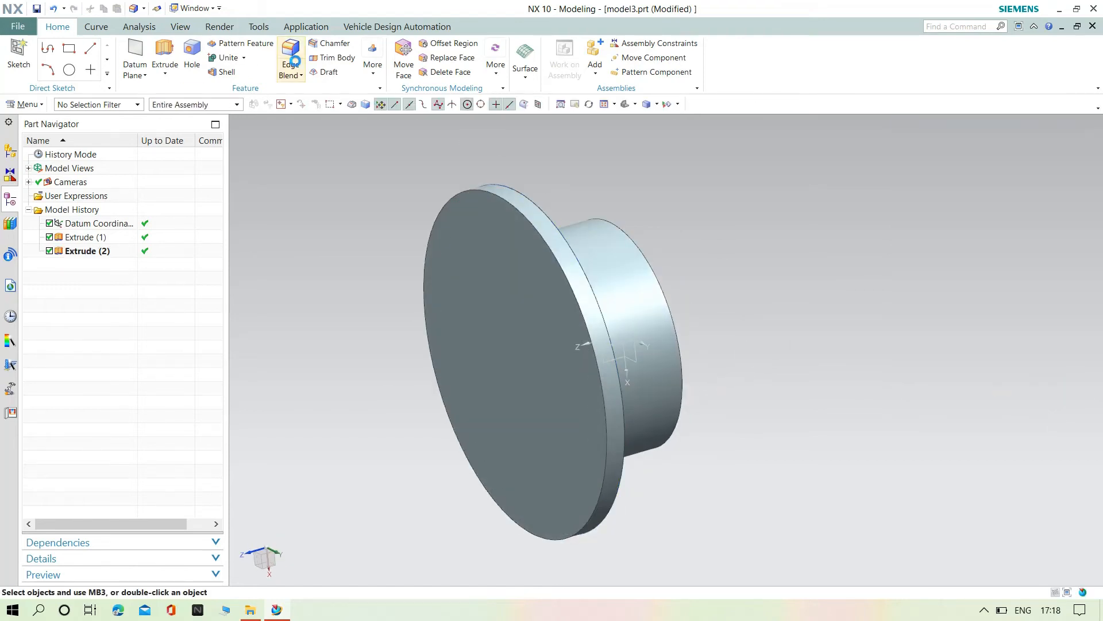
click(531, 219)
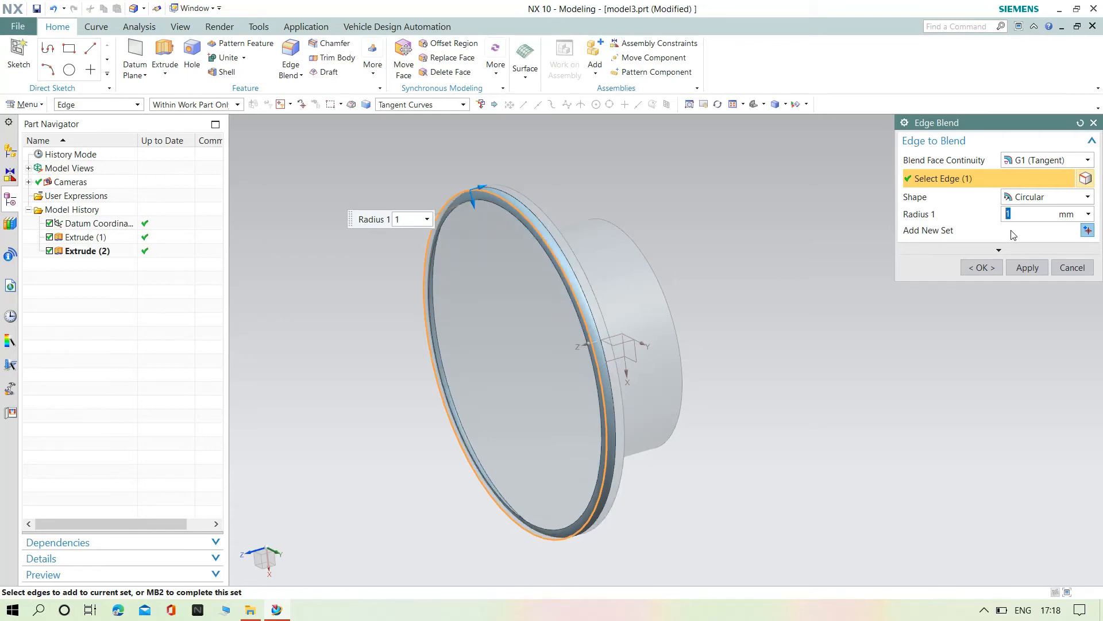
click(1028, 268)
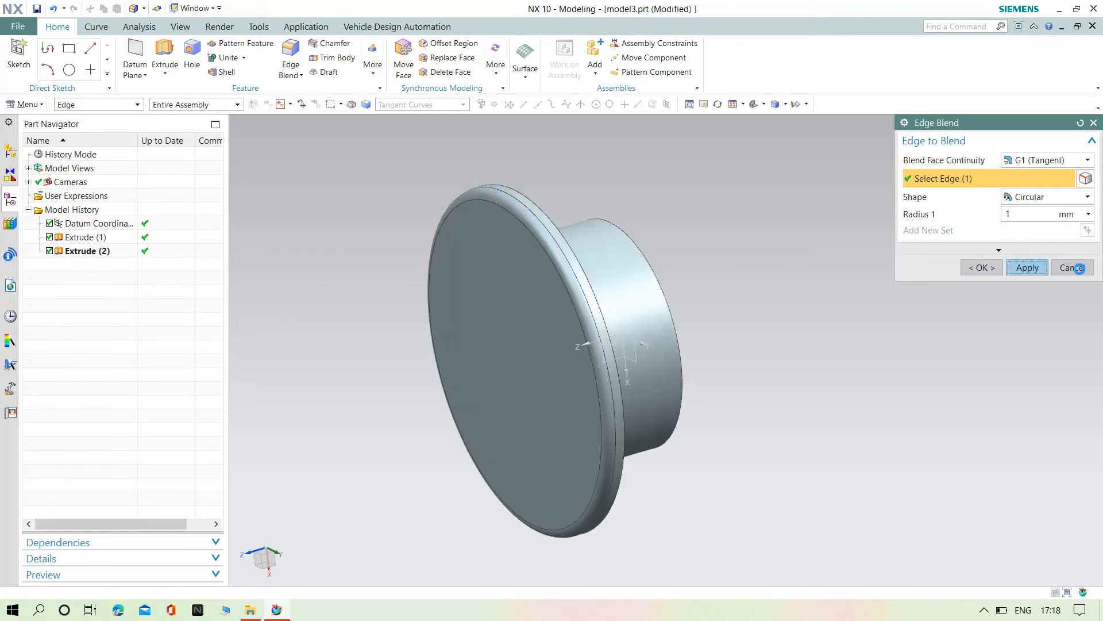
click(1078, 267)
middle_drag(905, 246, 860, 258)
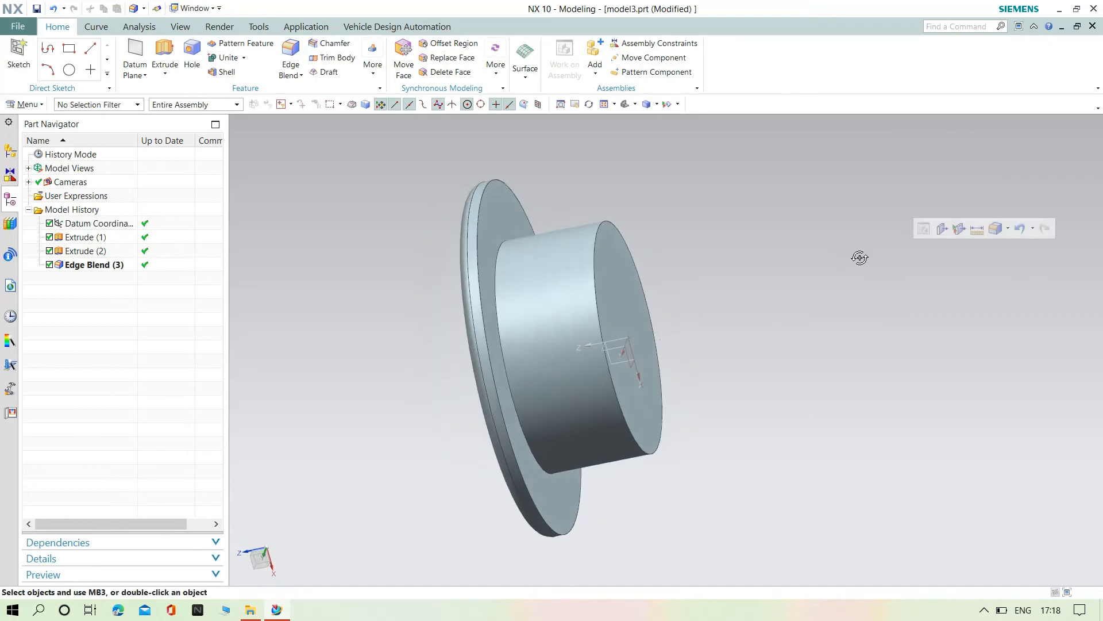
scroll(860, 258, down, 1)
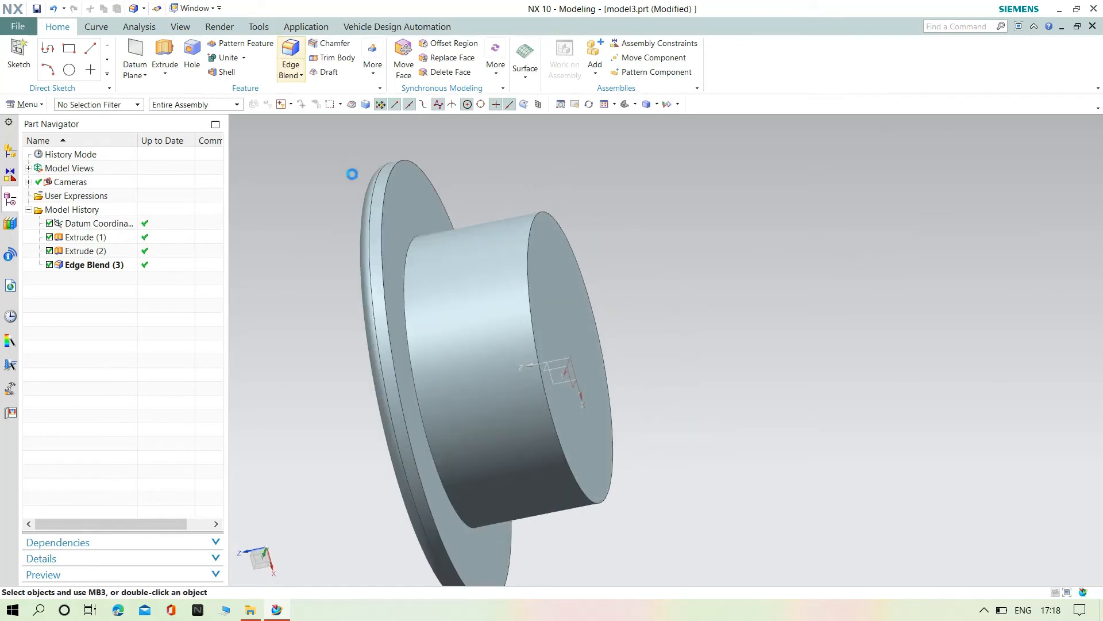
click(381, 198)
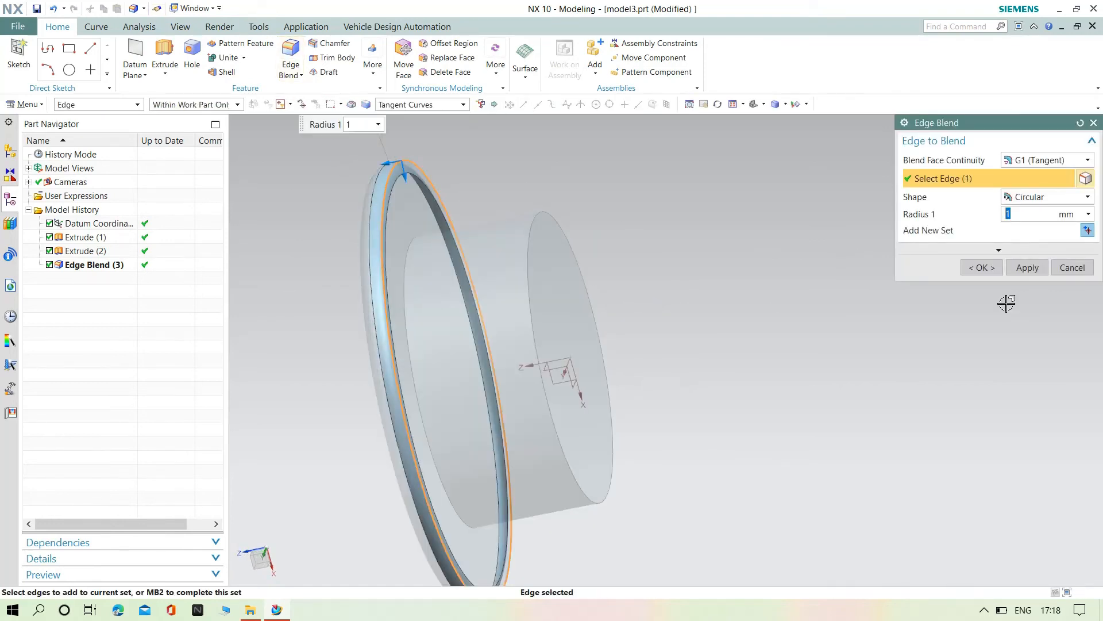
click(981, 268)
Begin an Extrude with a sketch on the hub's free end face and draw an origin-centred circle about 35.6 mm in diameter.
middle_drag(746, 313, 657, 251)
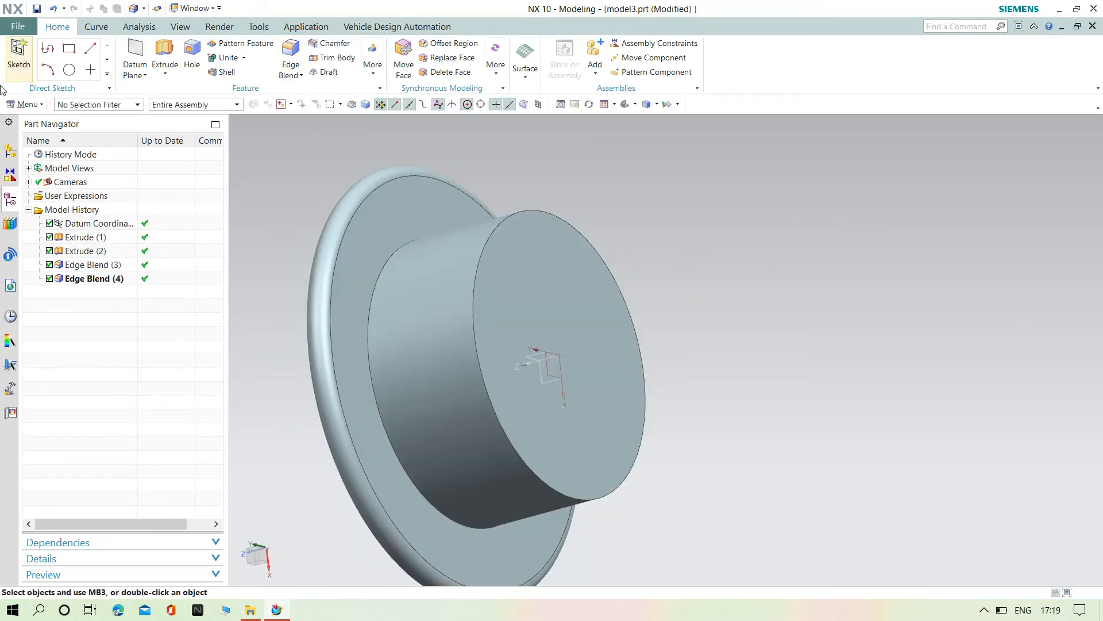
click(166, 57)
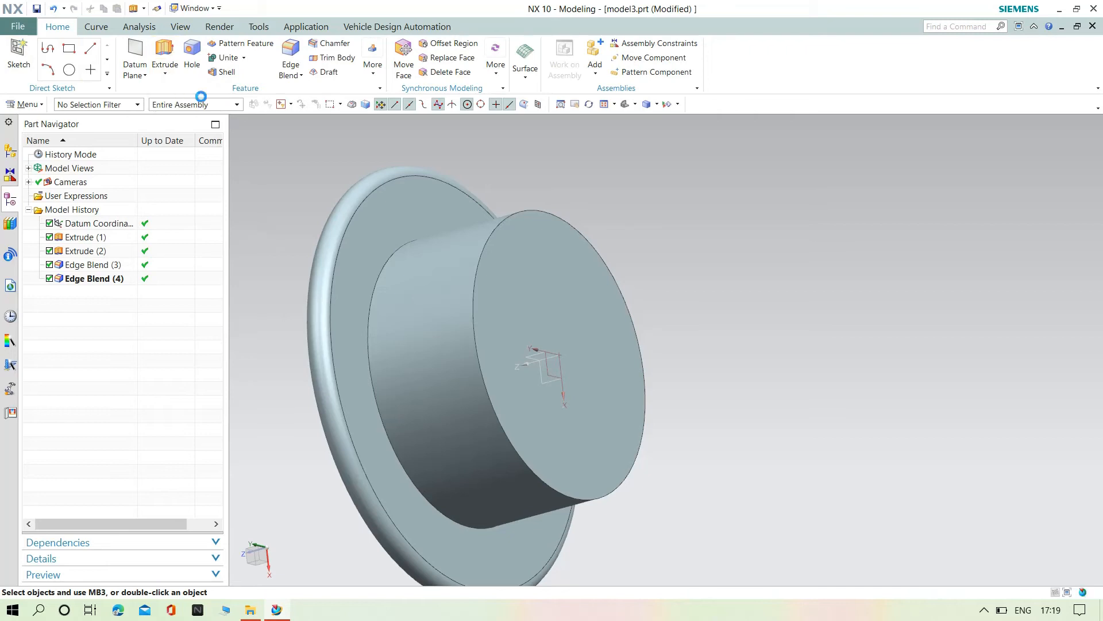
click(546, 281)
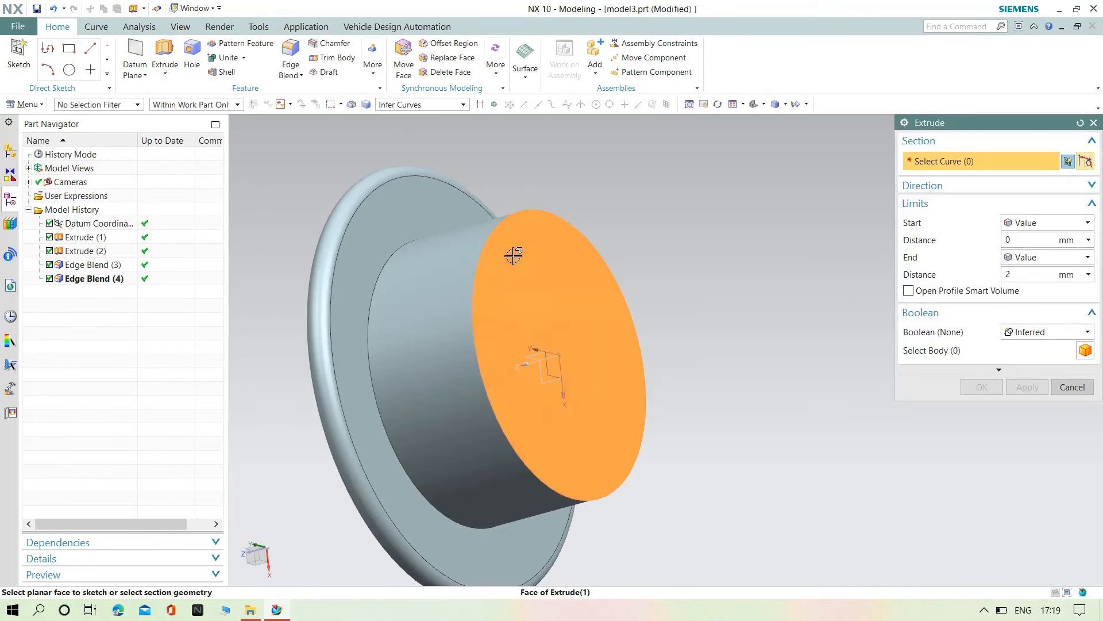
click(510, 253)
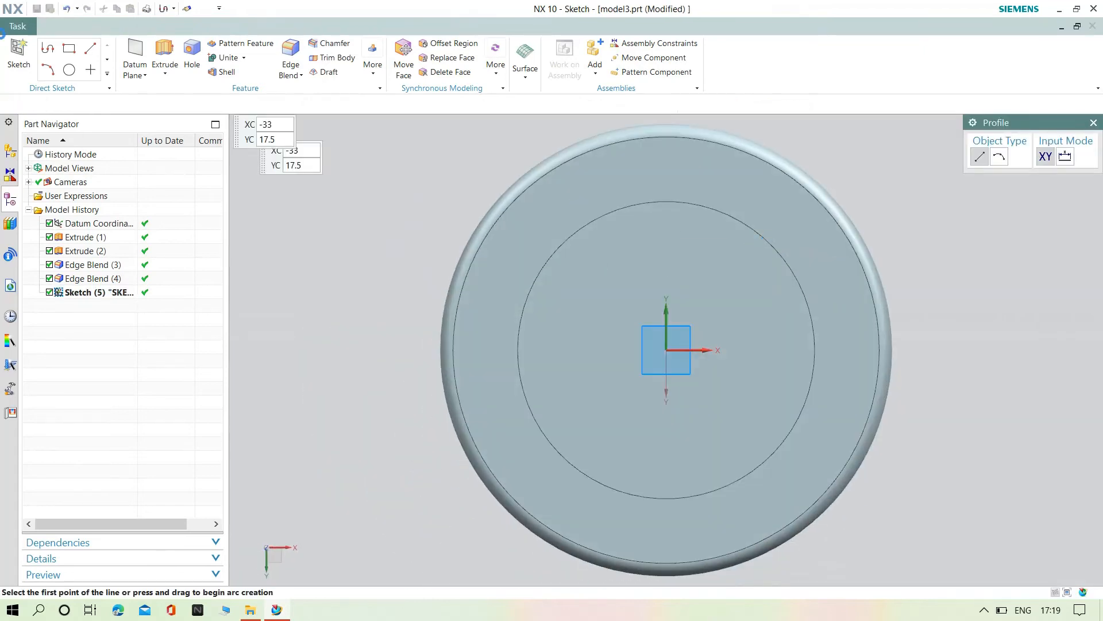
click(268, 48)
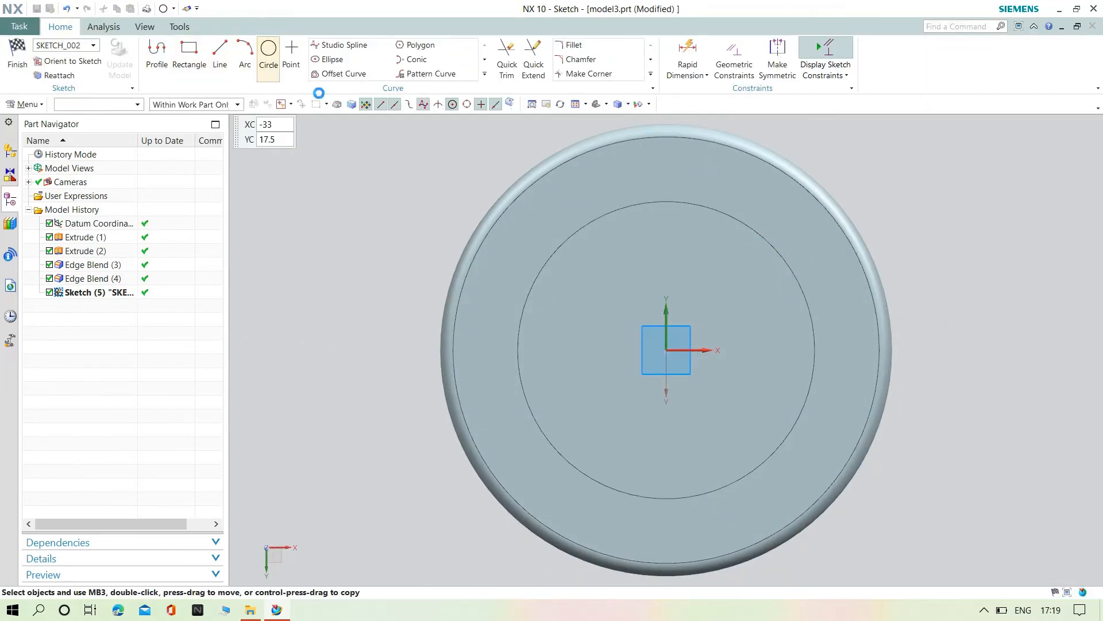
click(666, 347)
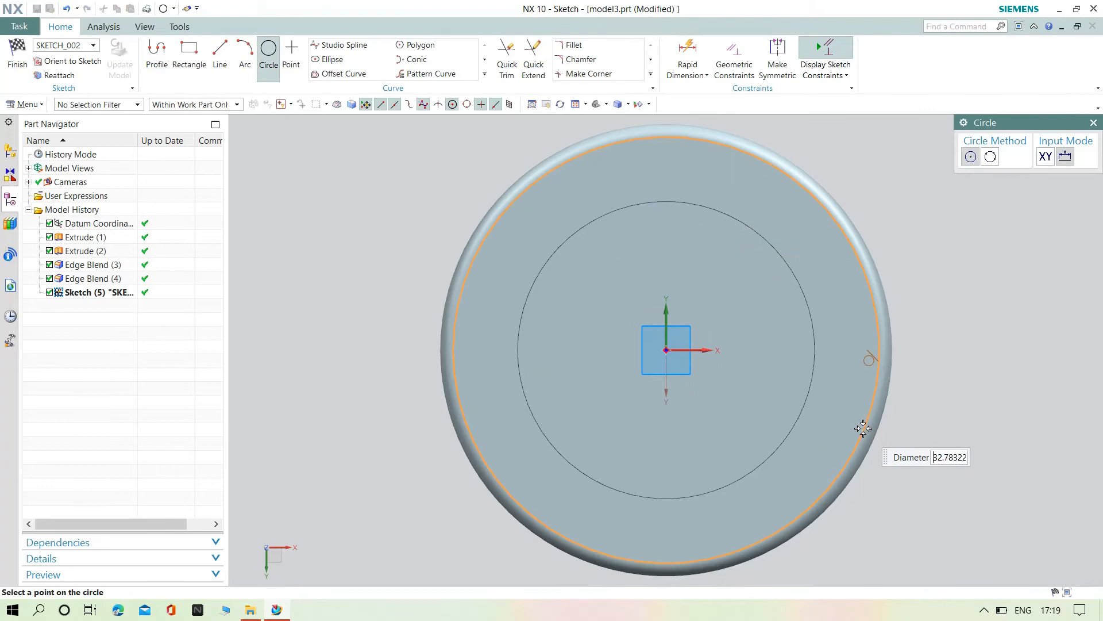
click(878, 439)
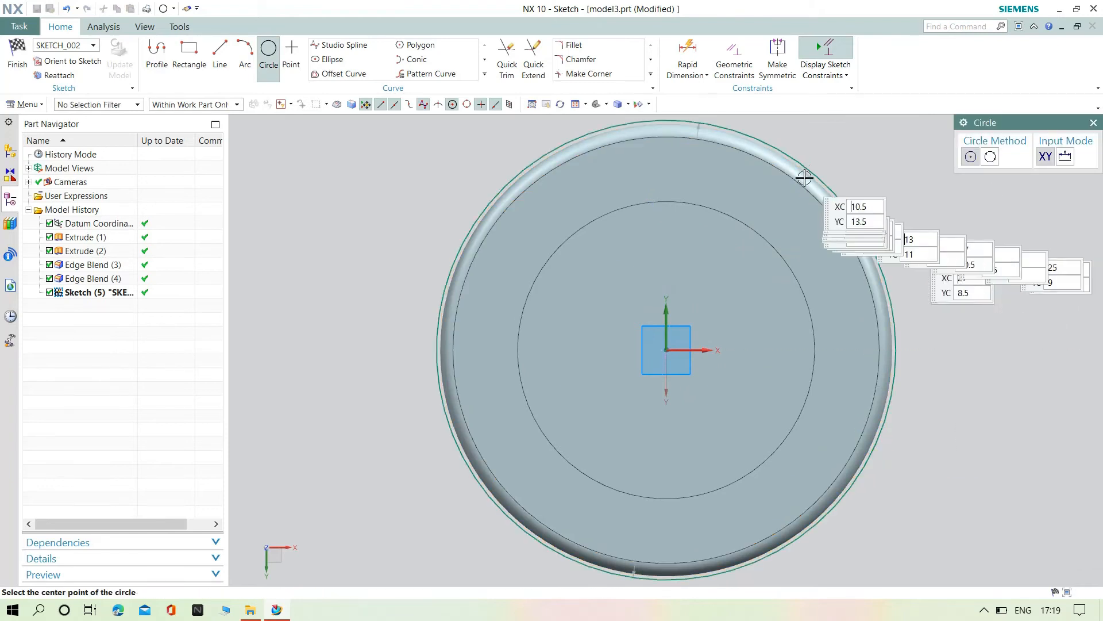
key(Escape)
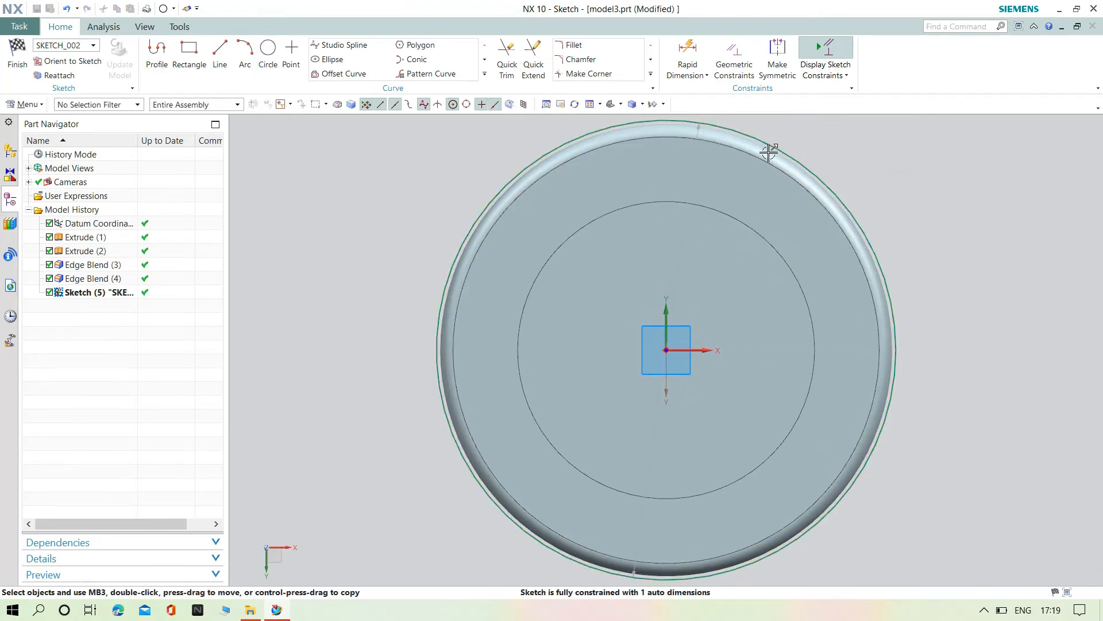
Set the diameter of the new circle on the hub's end face to 35 mm.
double_click(699, 130)
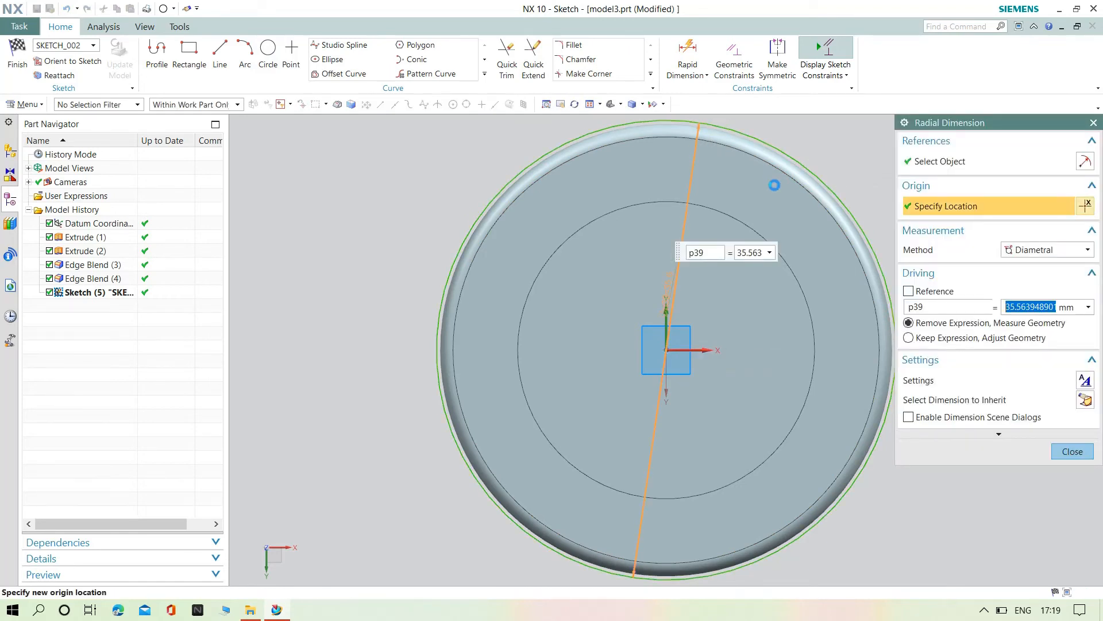
text(35)
key(Return)
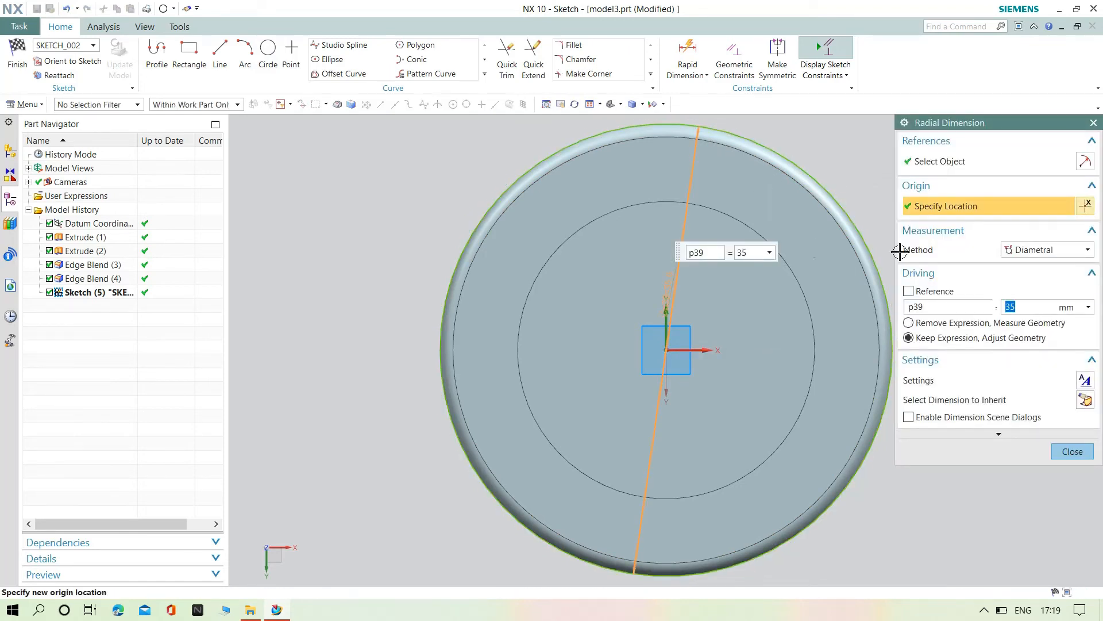
click(1073, 452)
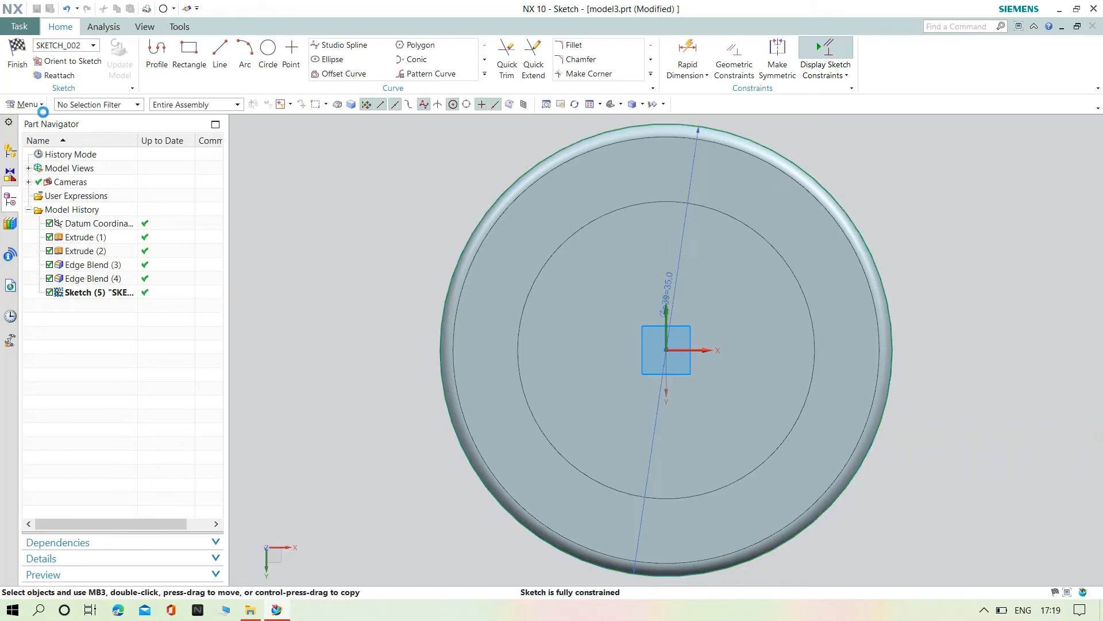
Finish the sketch and extrude the circle from 0 to 2 mm as a second flange united with the hub.
click(11, 60)
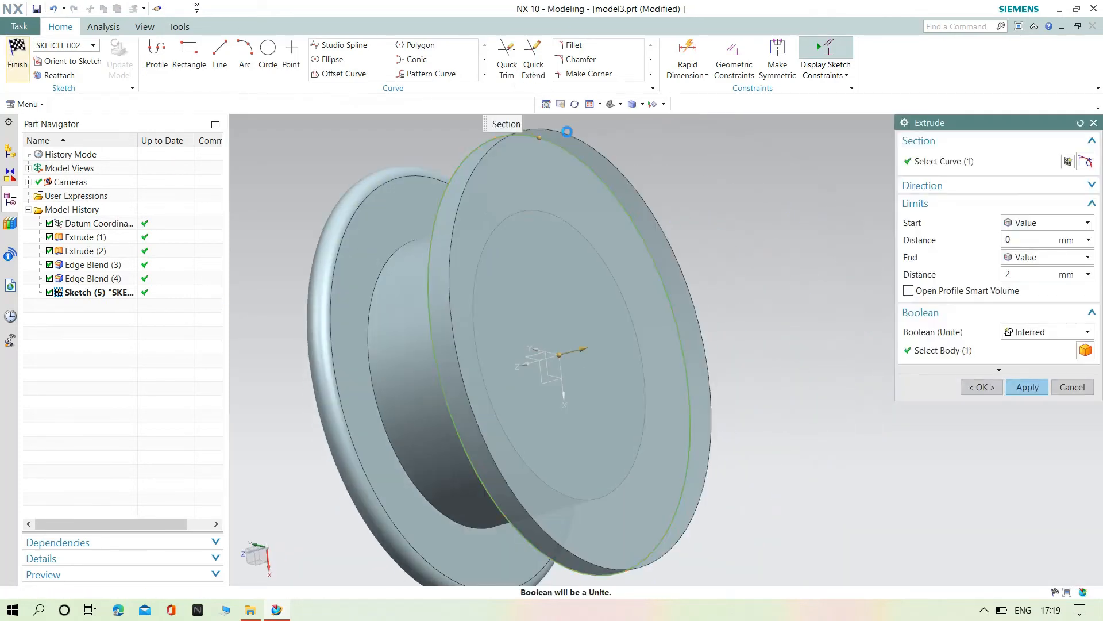
middle_drag(339, 282, 677, 316)
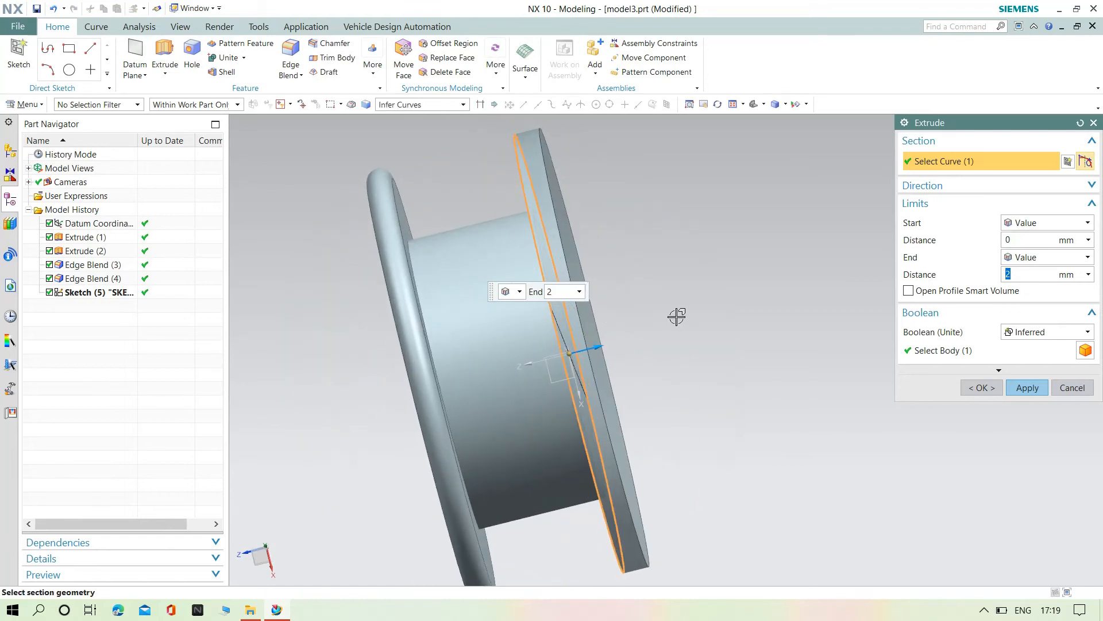
click(982, 388)
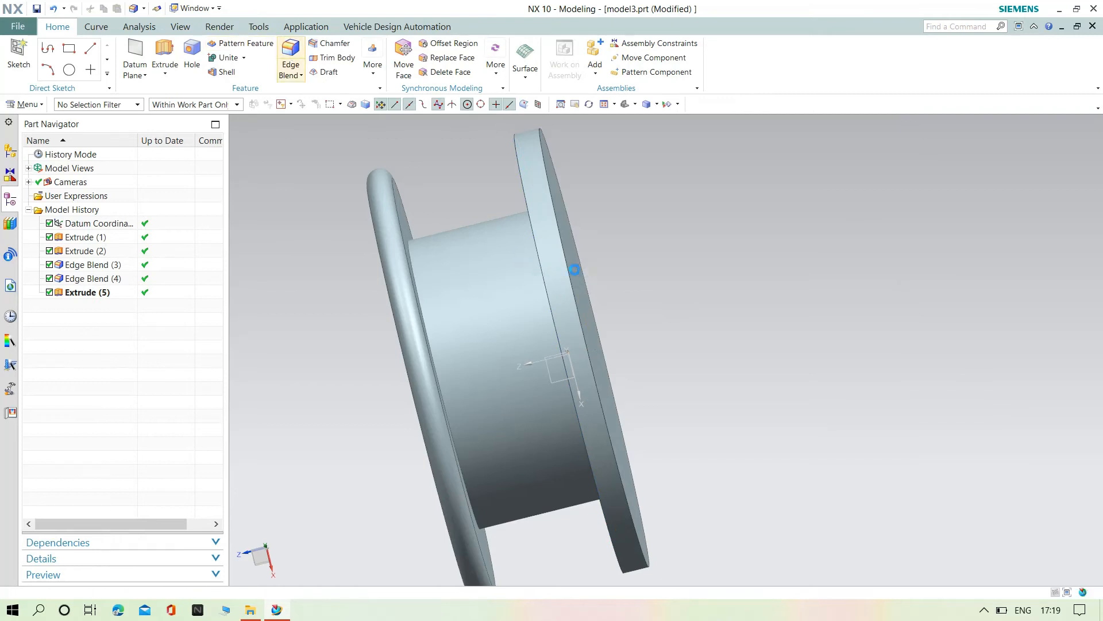
Round both rim edges of the second flange with 1 mm radius edge blends.
click(567, 267)
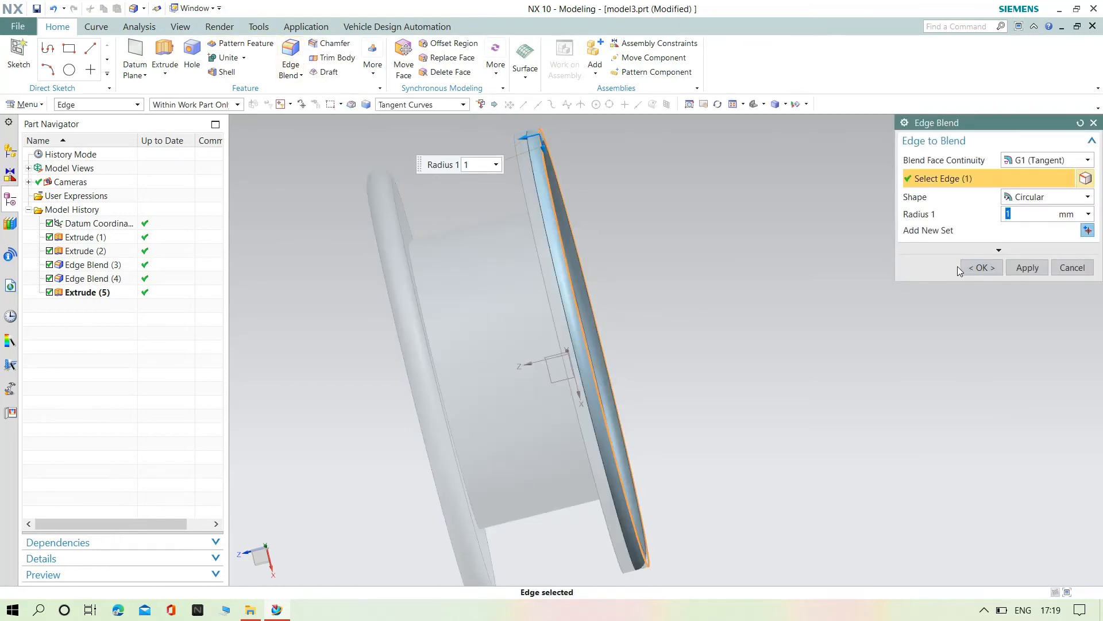
click(978, 268)
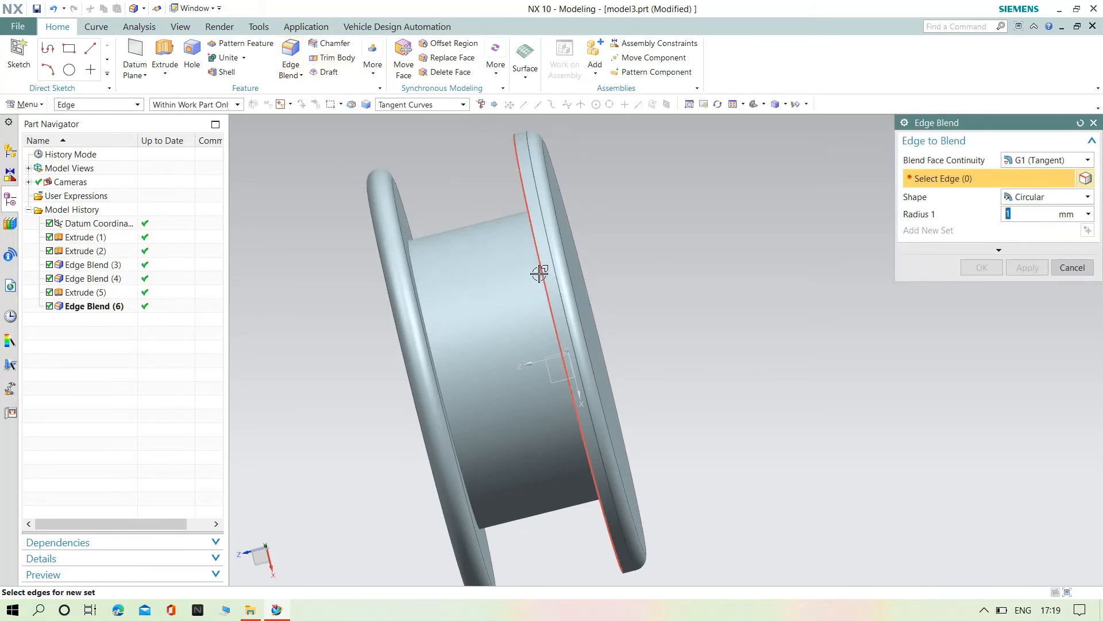
click(560, 294)
click(977, 267)
middle_drag(871, 321, 803, 304)
middle_drag(817, 307, 575, 366)
middle_drag(798, 247, 739, 236)
scroll(753, 286, up, 3)
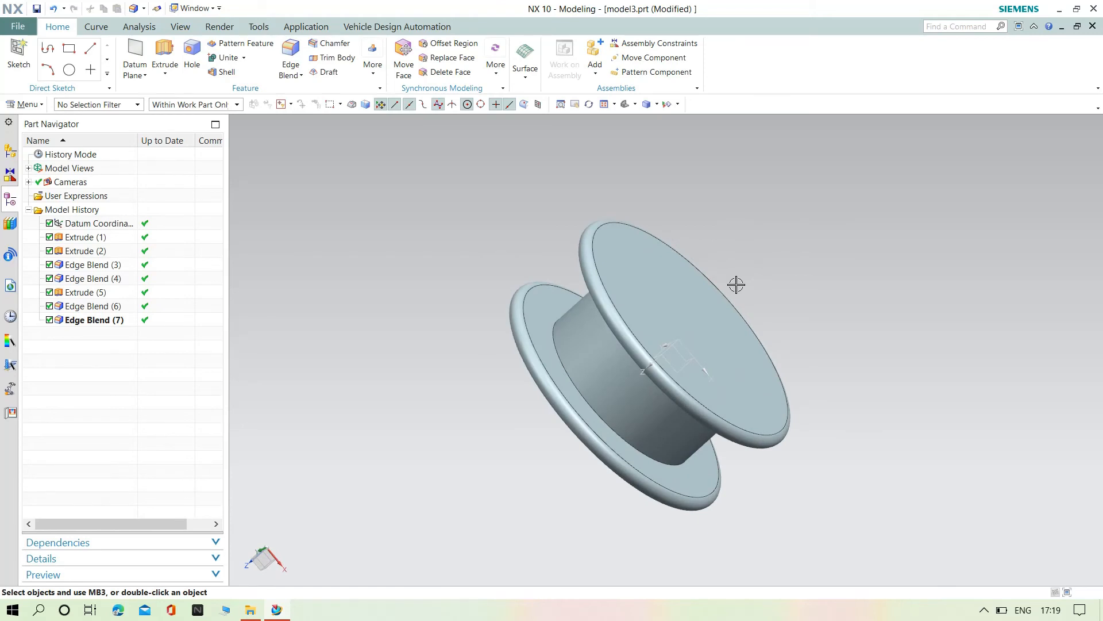
Minimize the model3 part, create a new file from the Assembly template in the pending works folder, and maximize its window.
click(1062, 27)
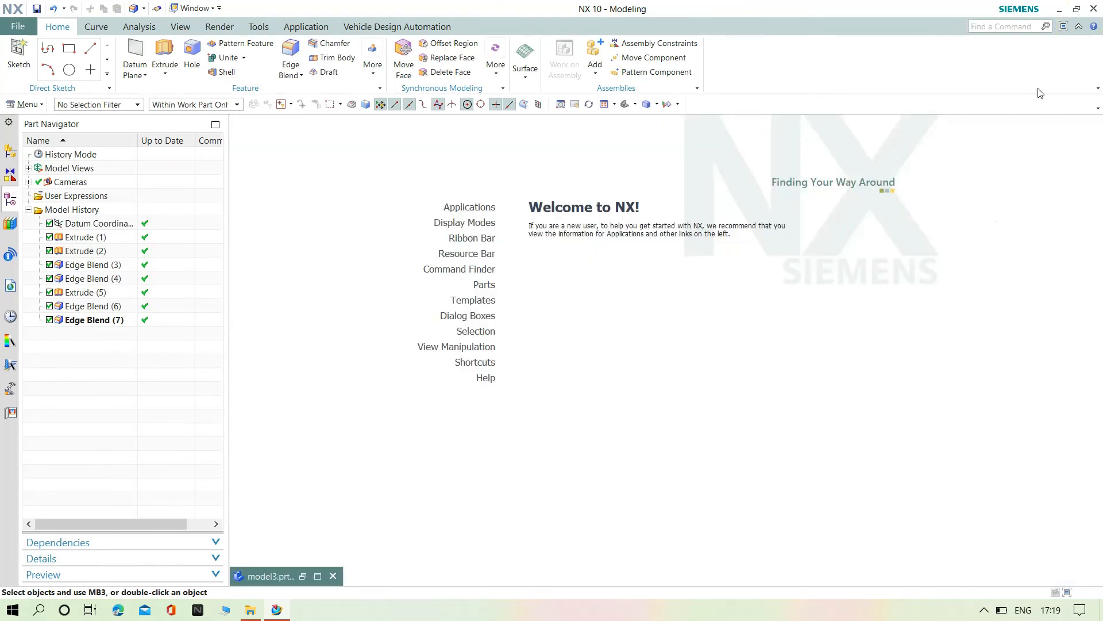
click(17, 29)
click(24, 54)
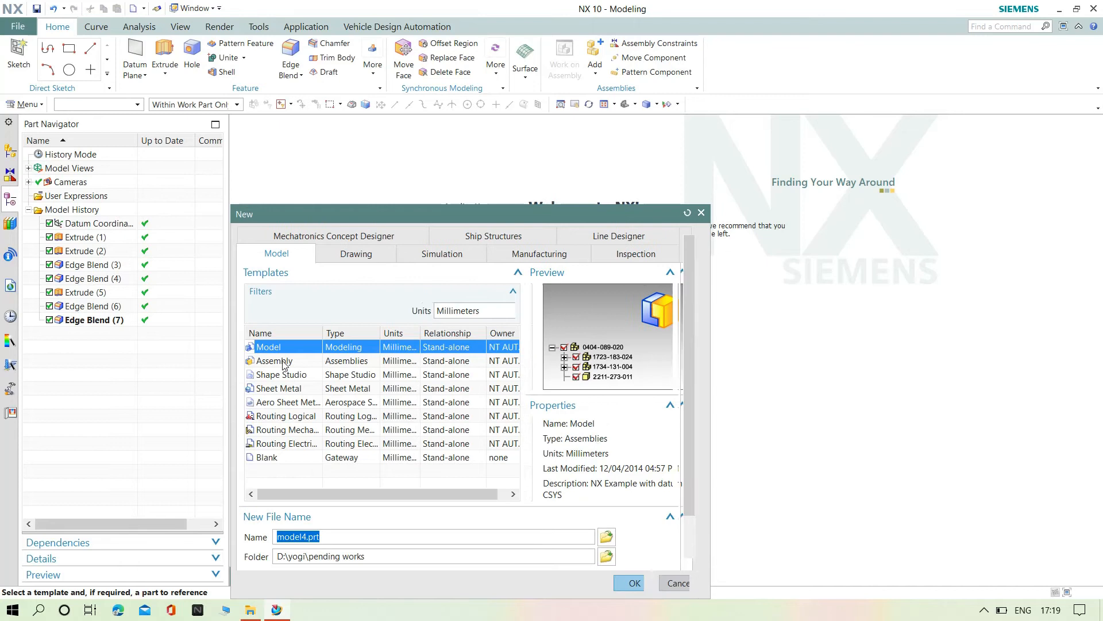
click(281, 361)
click(622, 584)
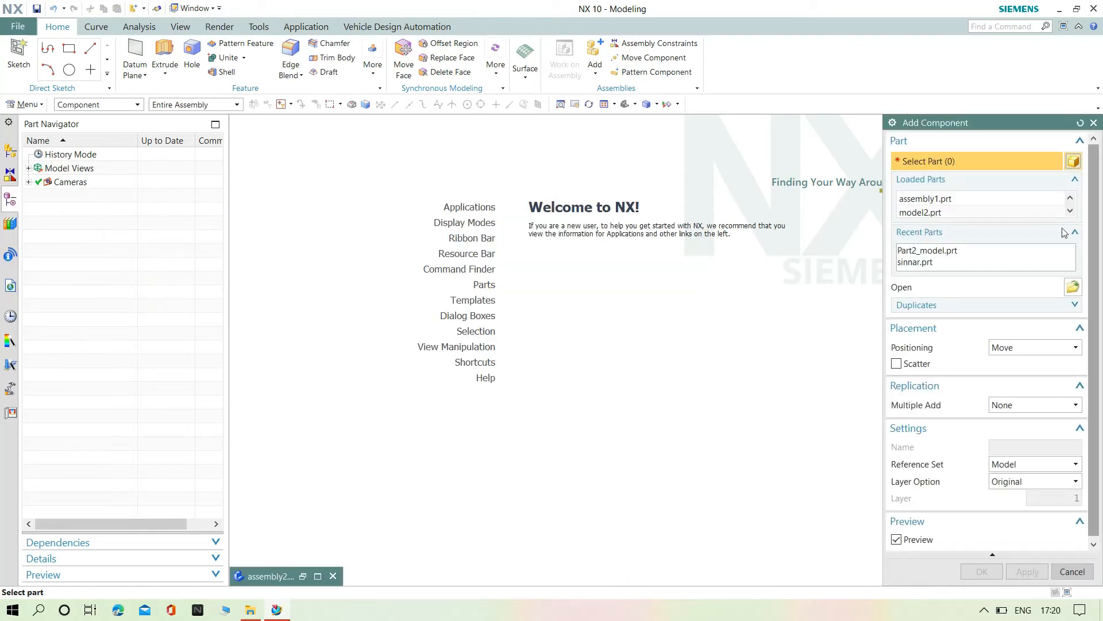
click(318, 576)
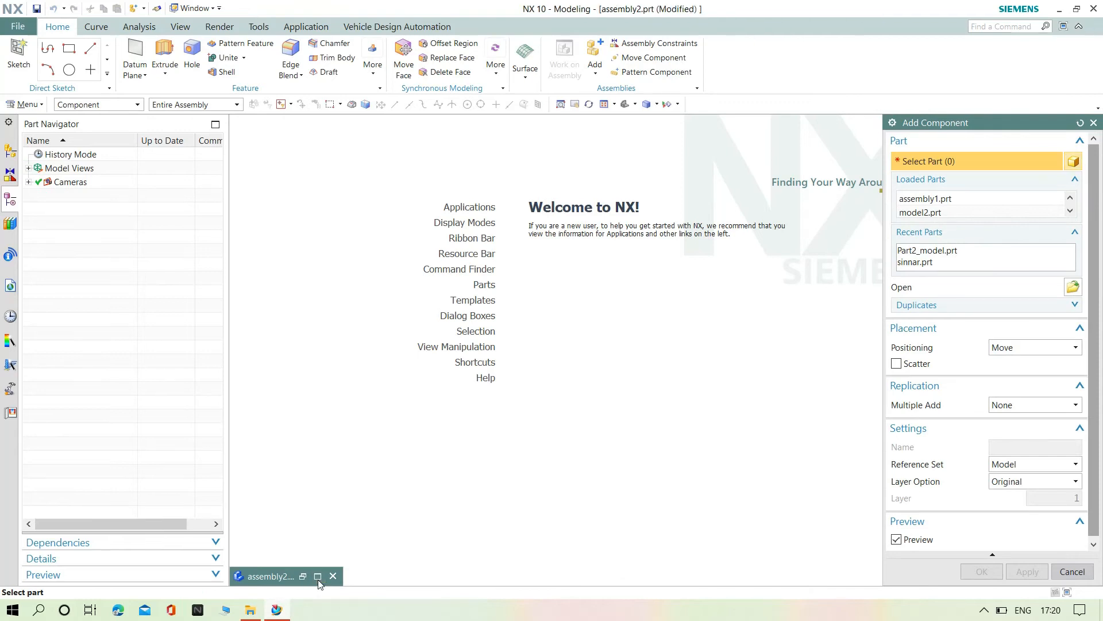
Add the sinnar part from the pending works folder to the assembly, positioned at Absolute Origin.
click(1072, 287)
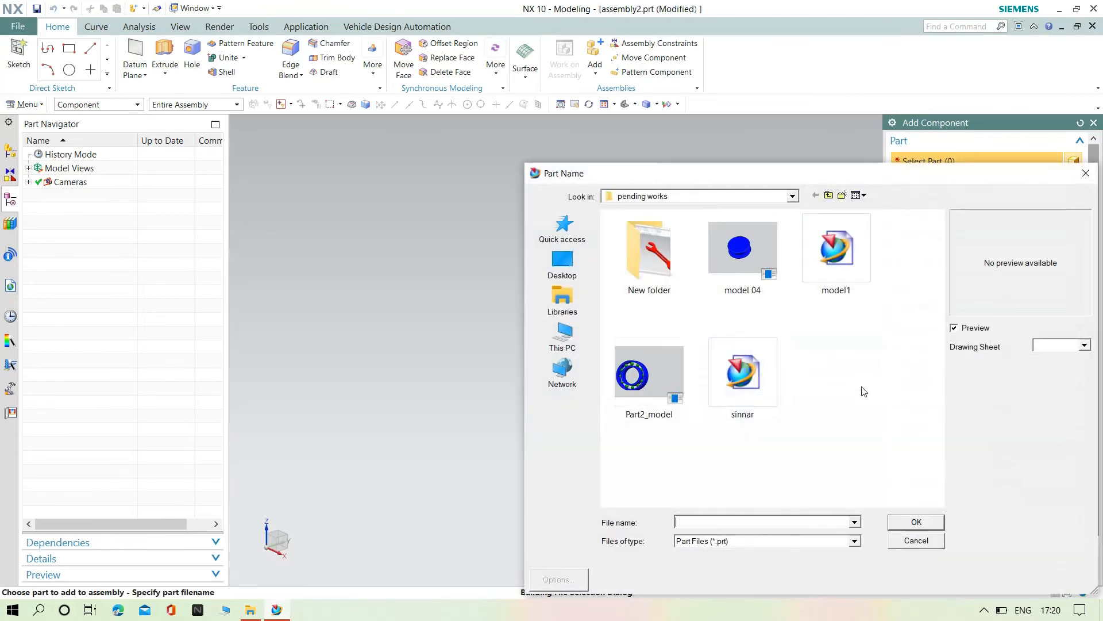
click(733, 349)
click(918, 523)
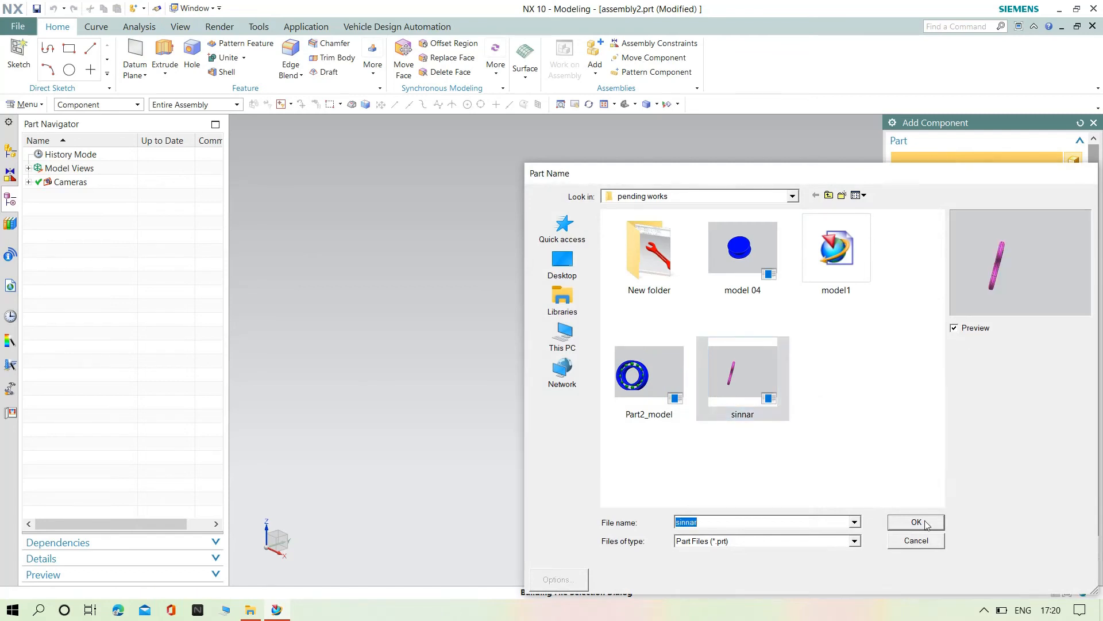
click(1042, 347)
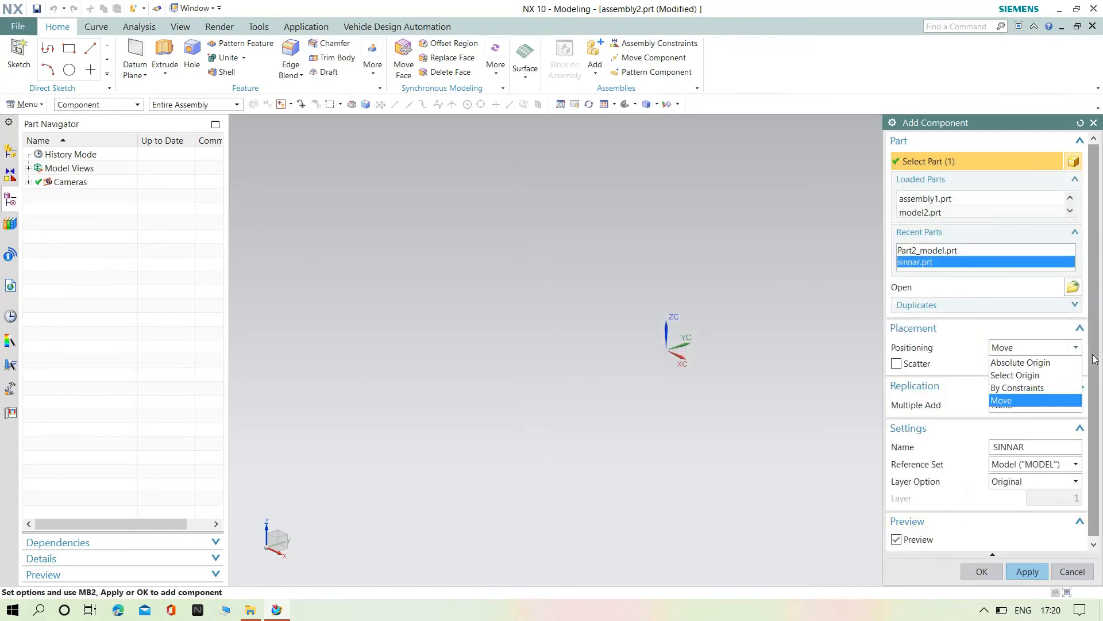
click(1062, 368)
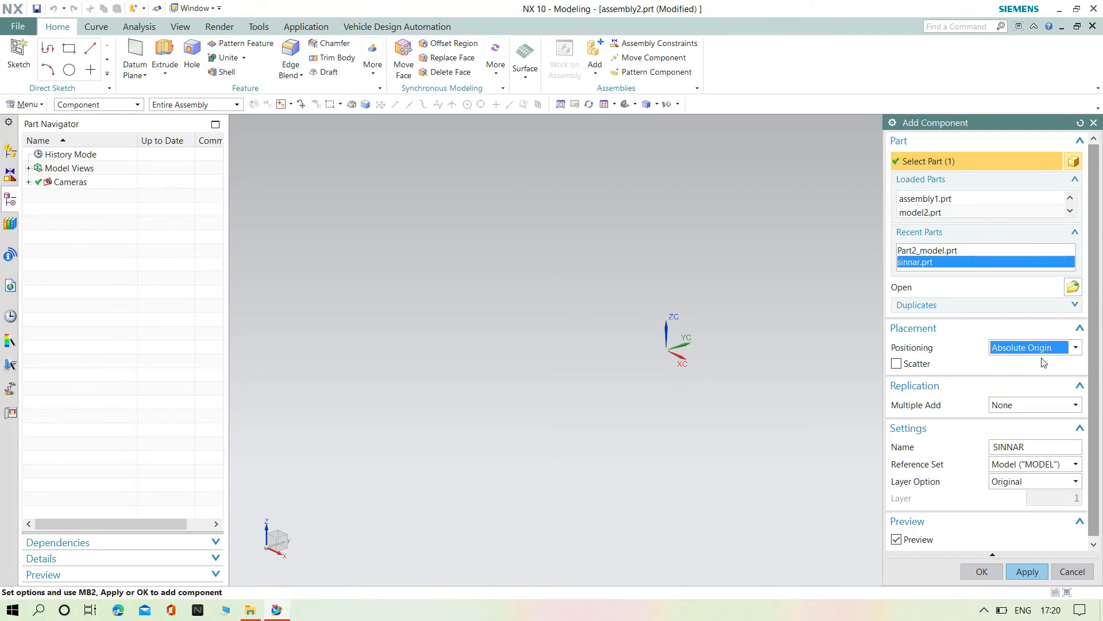
click(1027, 571)
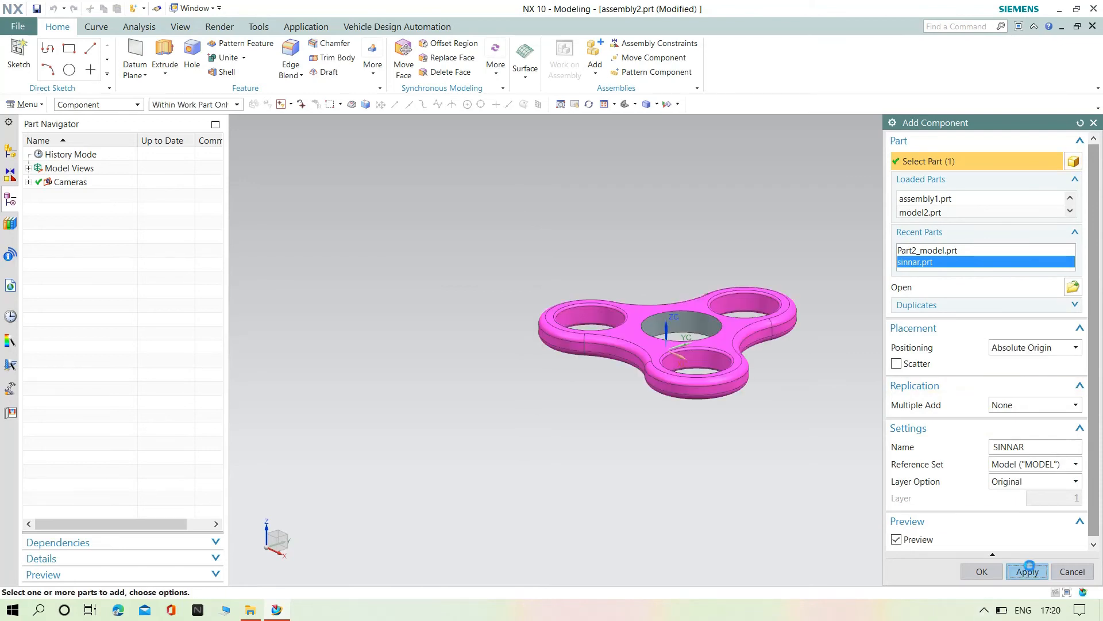
Finish adding sinnar and choose Part2_model from the pending works folder as the next component.
click(1068, 573)
middle_drag(790, 239, 722, 260)
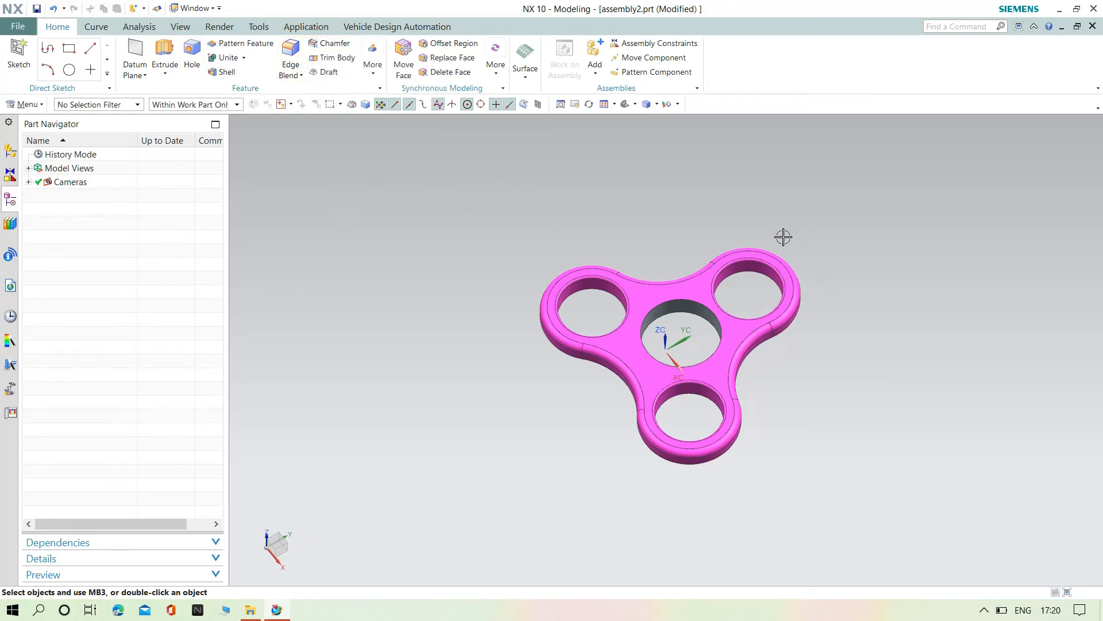
scroll(799, 270, down, 3)
middle_drag(818, 301, 810, 270)
scroll(802, 263, up, 3)
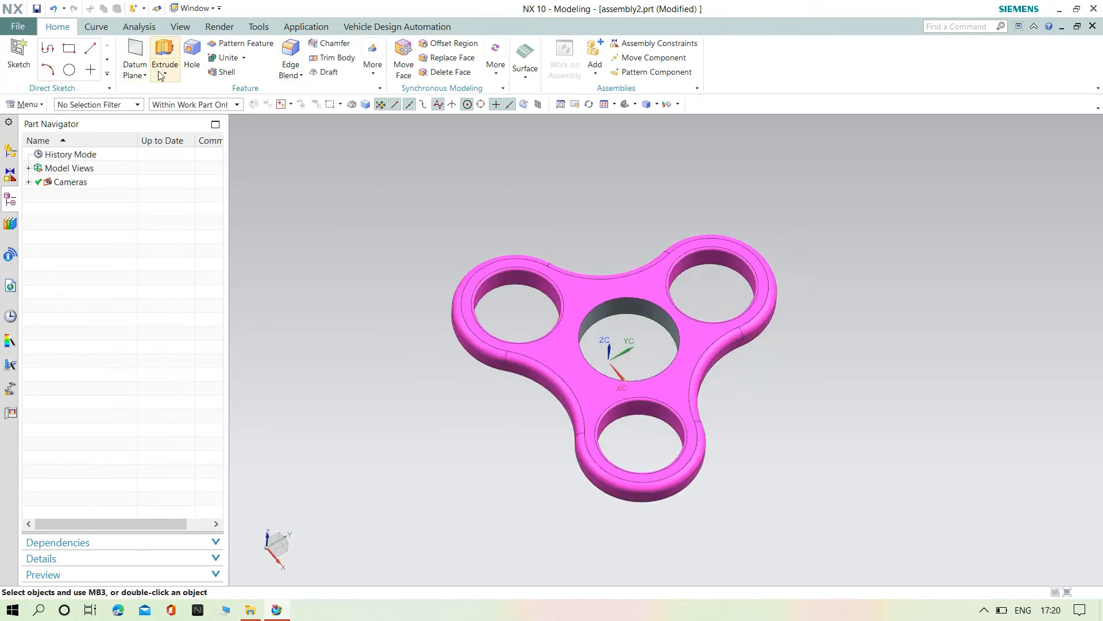
click(586, 53)
click(1086, 286)
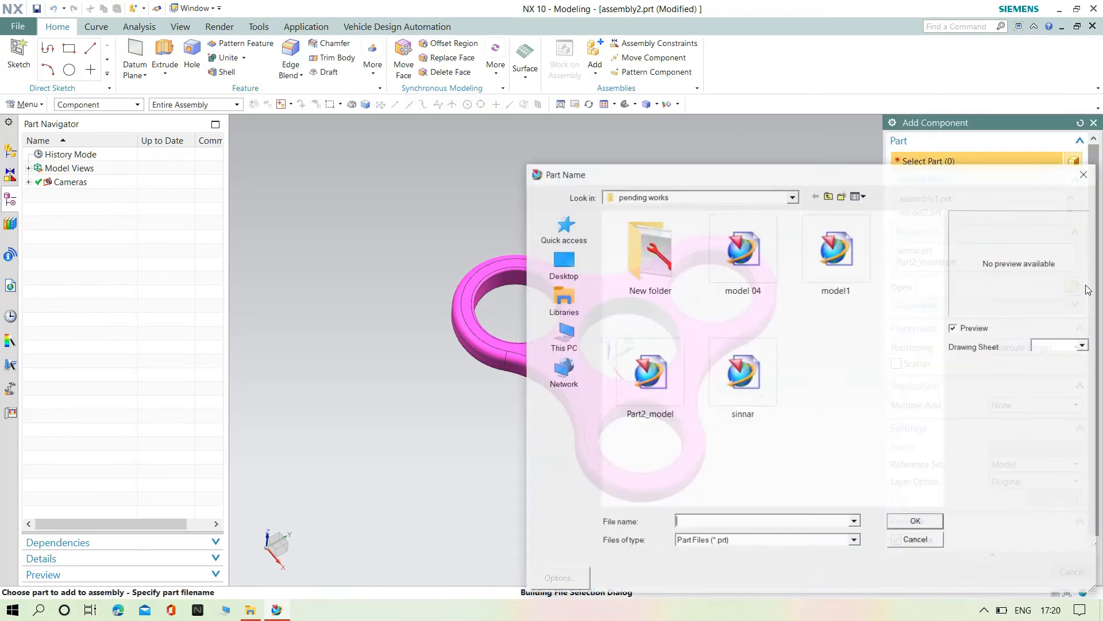
click(654, 376)
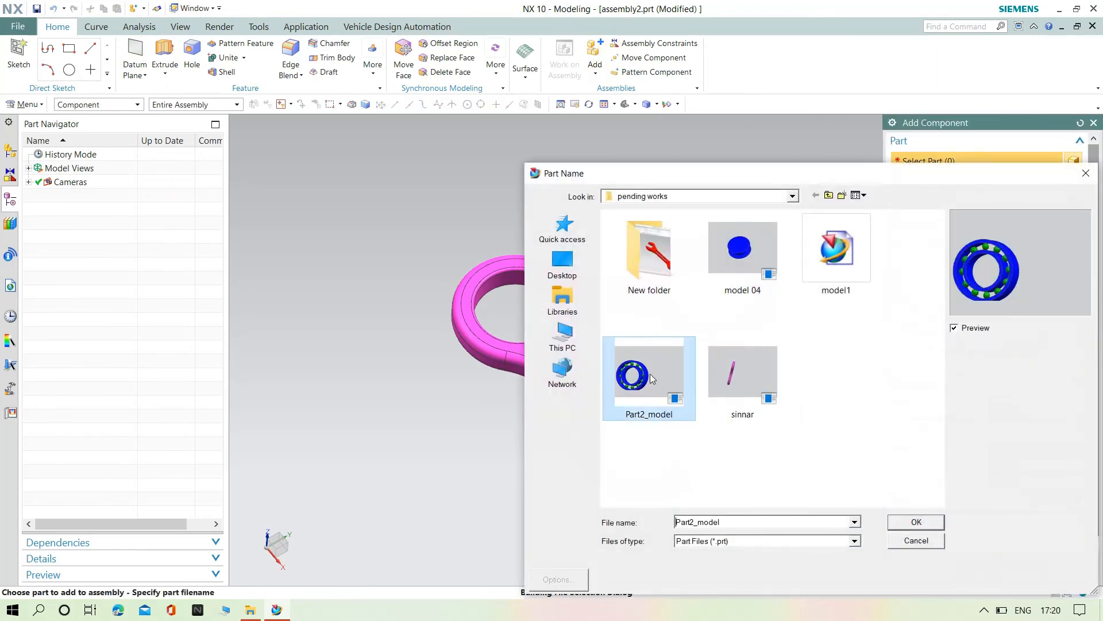
click(909, 529)
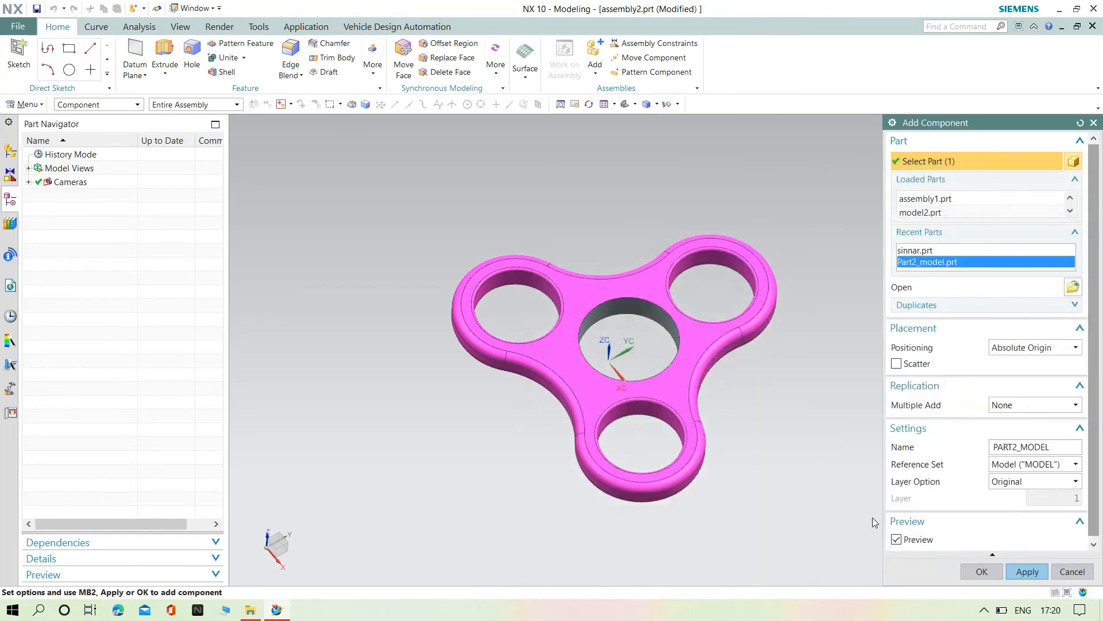
Place the Part2_model bearing with Move positioning at X 0, Y 0, Z 0 and finish adding components.
click(1034, 347)
click(1019, 402)
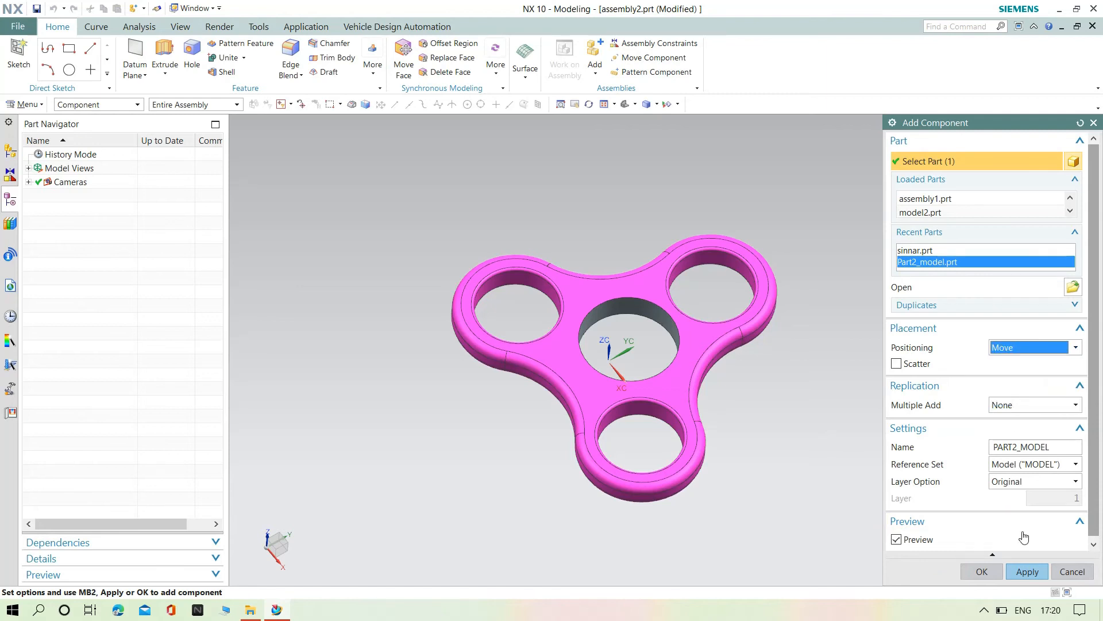
click(1021, 573)
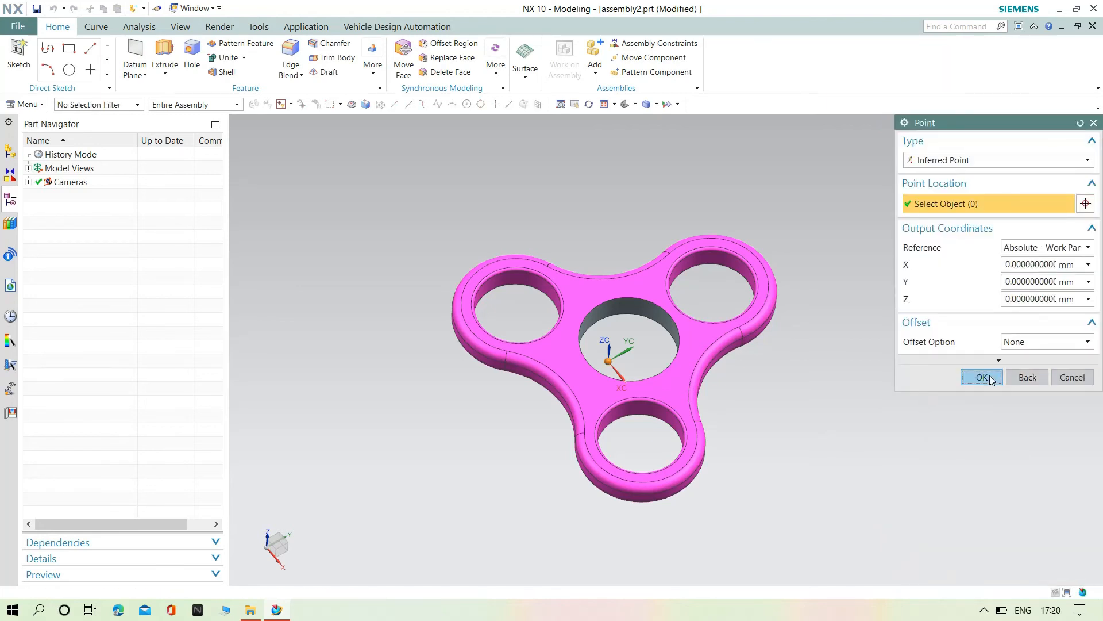
click(981, 377)
click(981, 275)
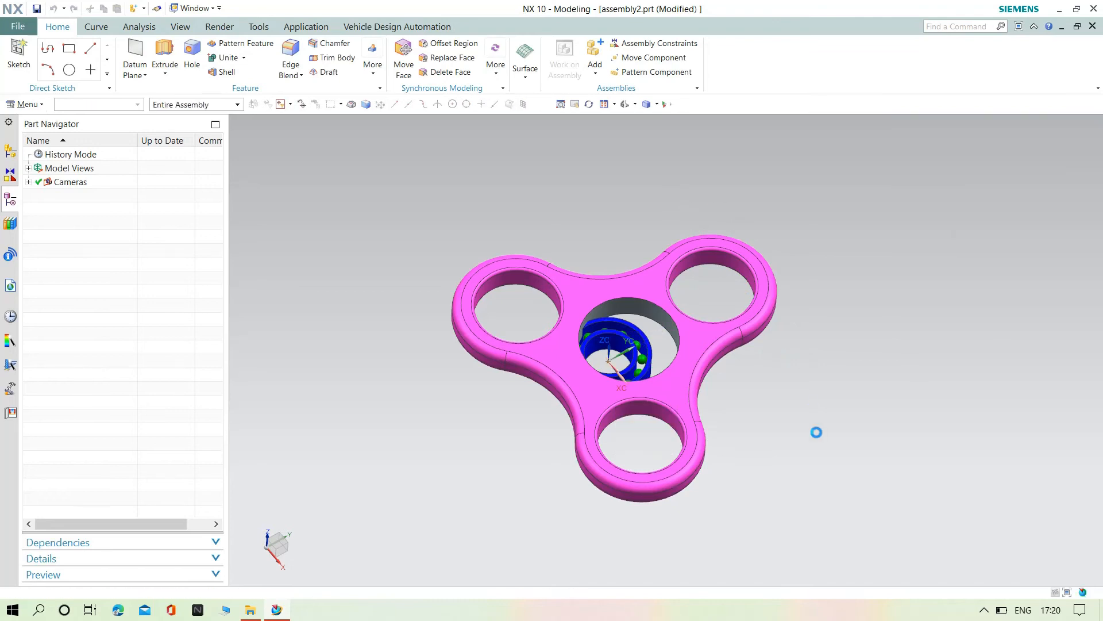
middle_drag(678, 269, 654, 370)
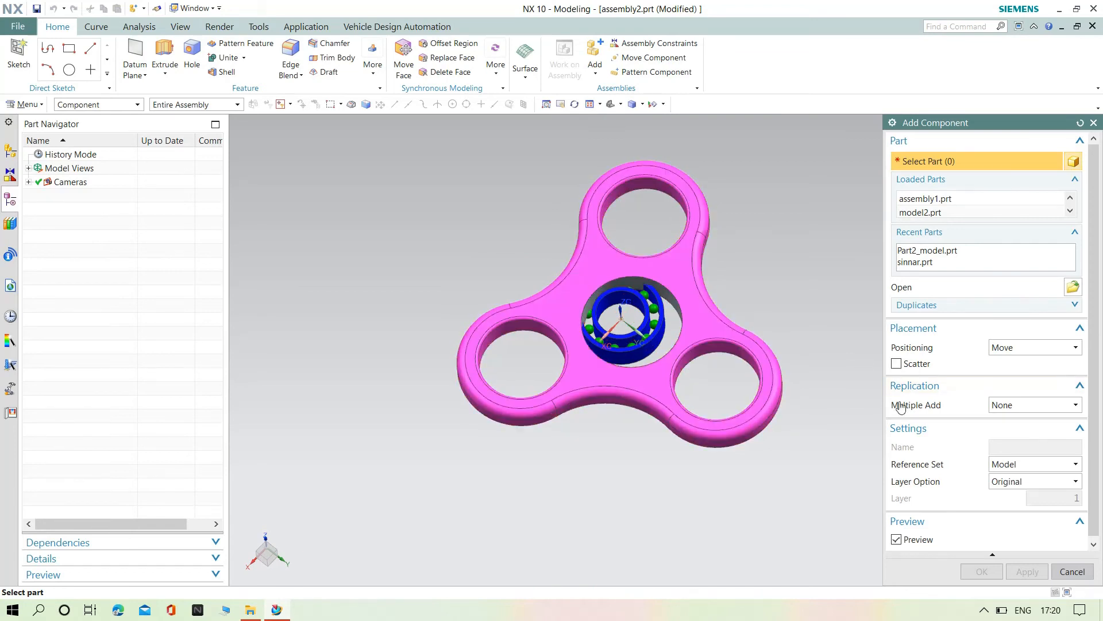
click(1070, 572)
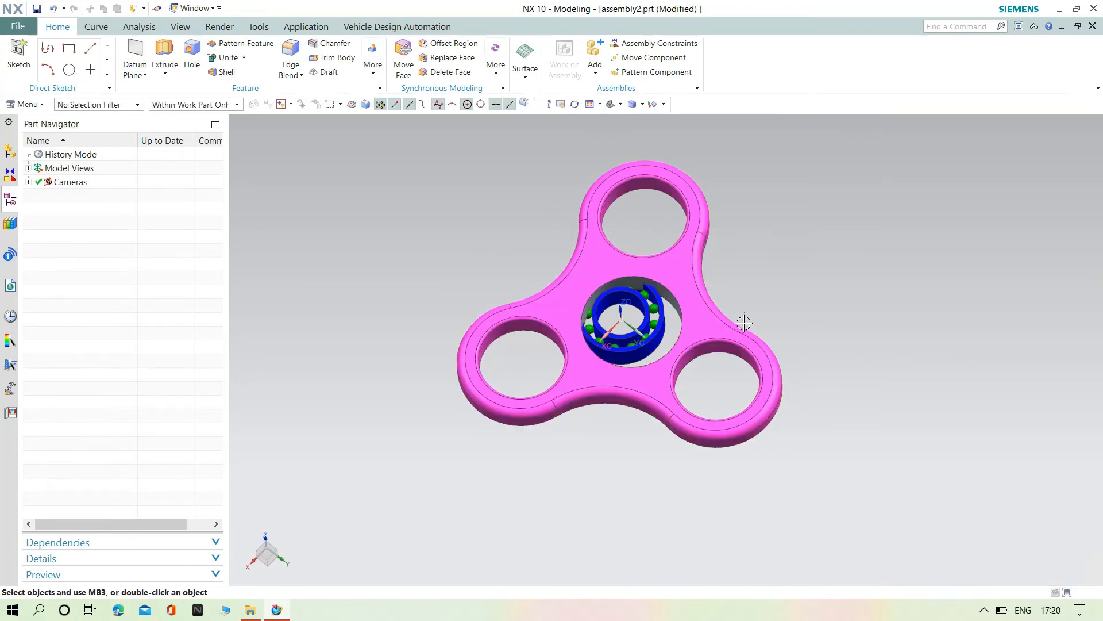
Apply a Fit assembly constraint between the bearing's outer cylindrical face and the hole in one of the plate's outer lobes.
scroll(742, 318, up, 2)
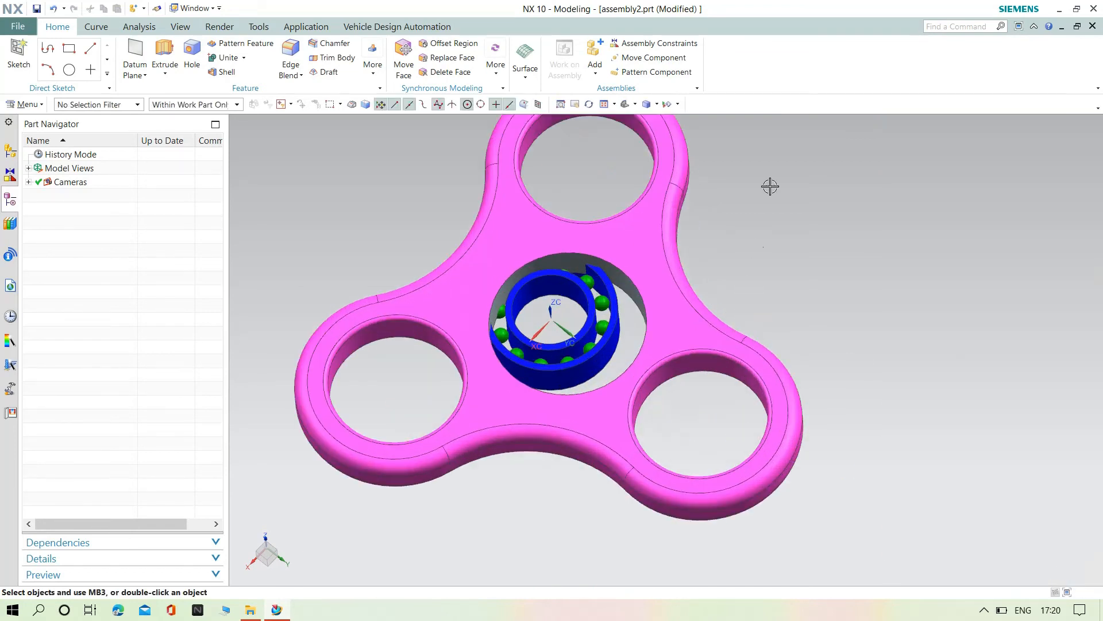
click(635, 46)
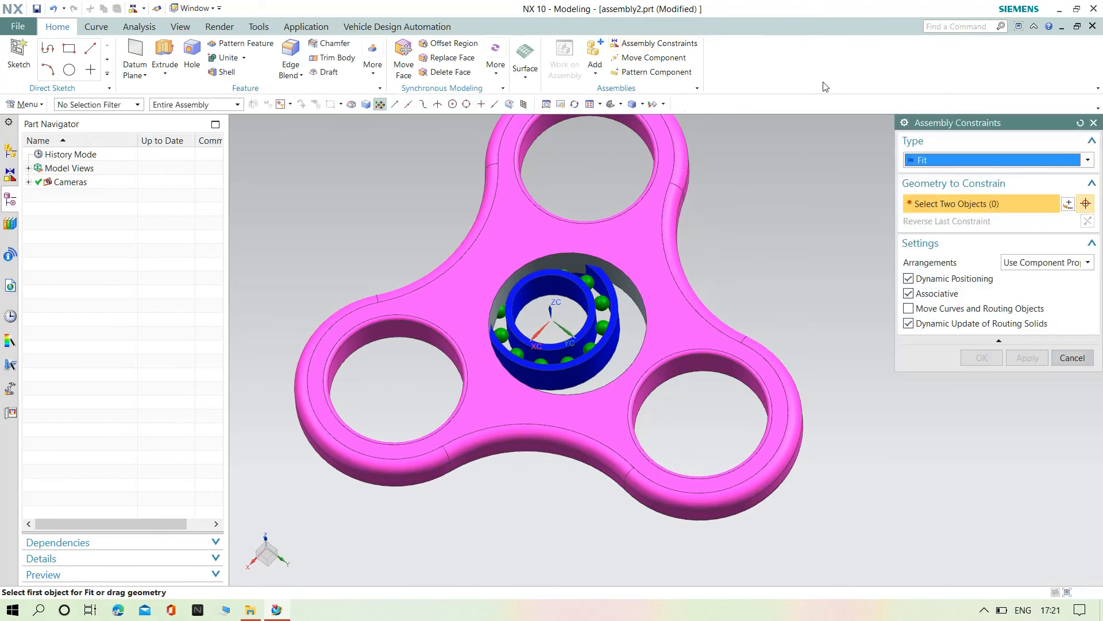
click(659, 384)
click(603, 359)
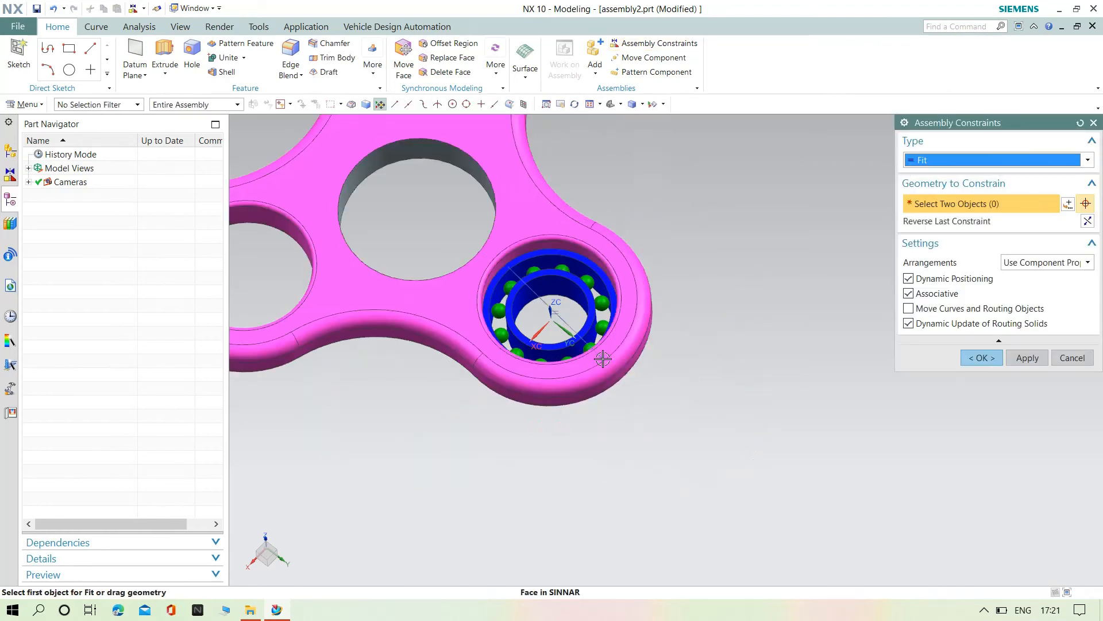
scroll(587, 451, up, 5)
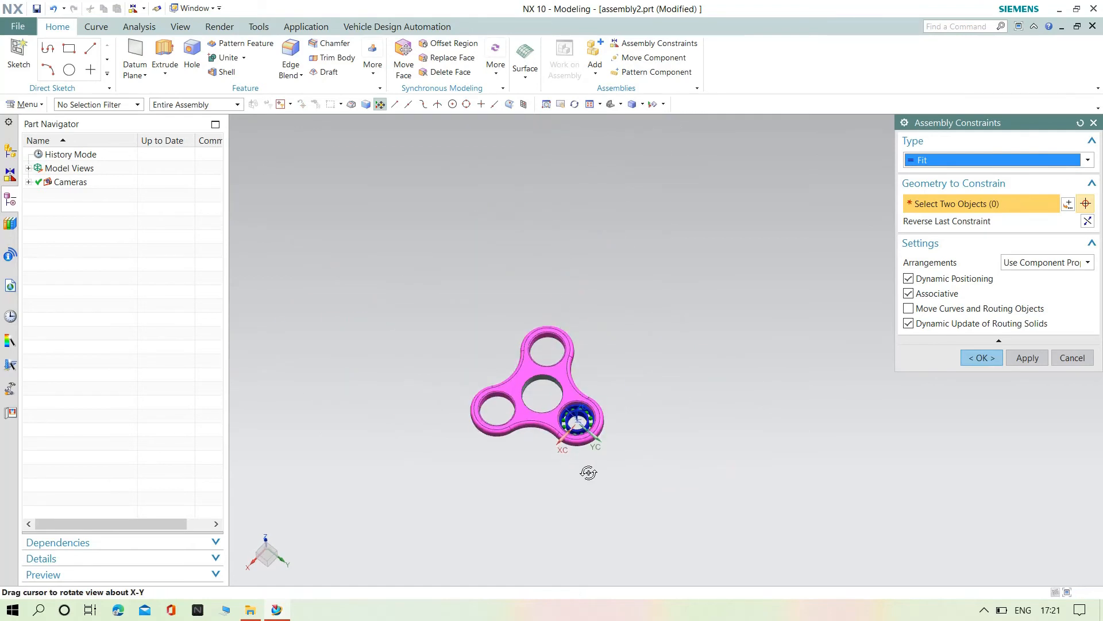
scroll(586, 472, down, 5)
click(973, 359)
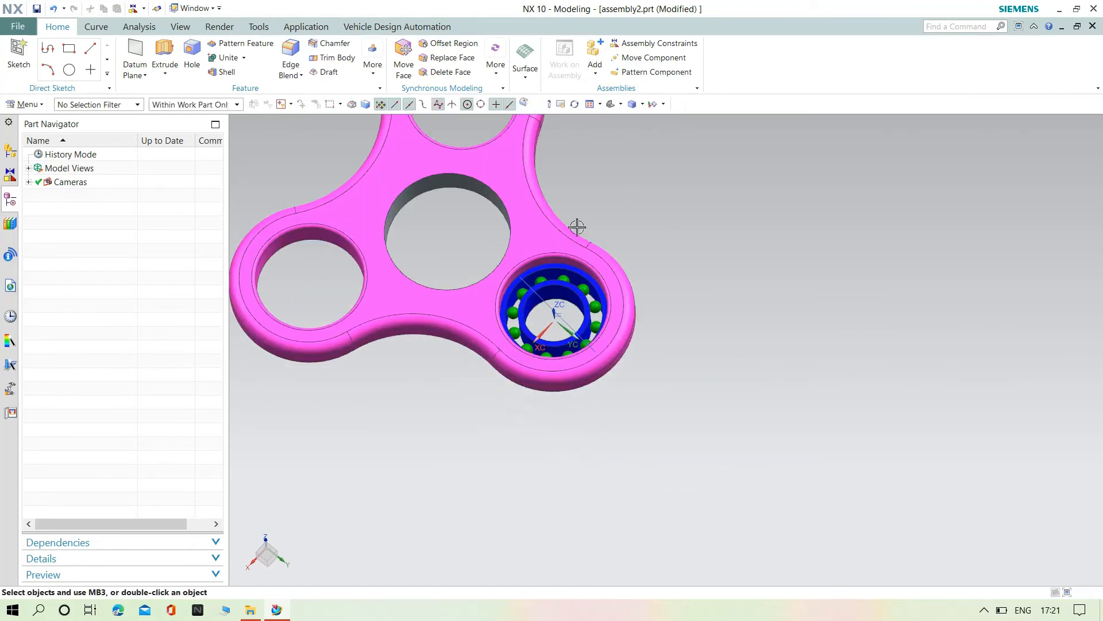
Apply a Distance constraint of 0 mm between the plate's top face and the top face of the bearing's outer ring.
scroll(575, 226, down, 4)
click(643, 46)
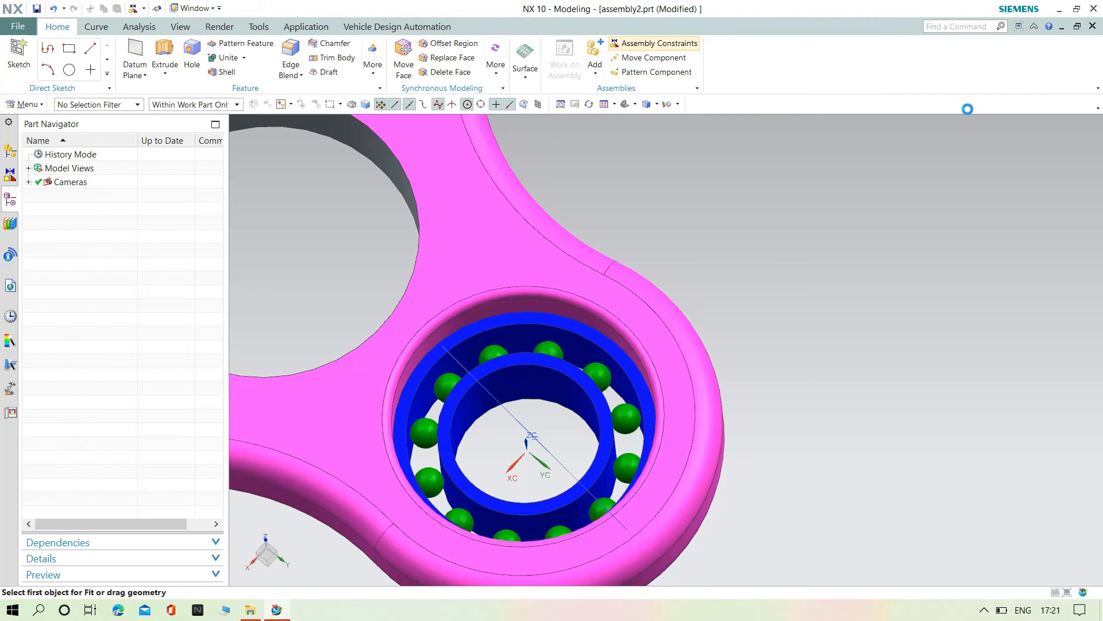
click(980, 161)
key(Up)
key(Up)
key(Up)
key(Up)
key(Up)
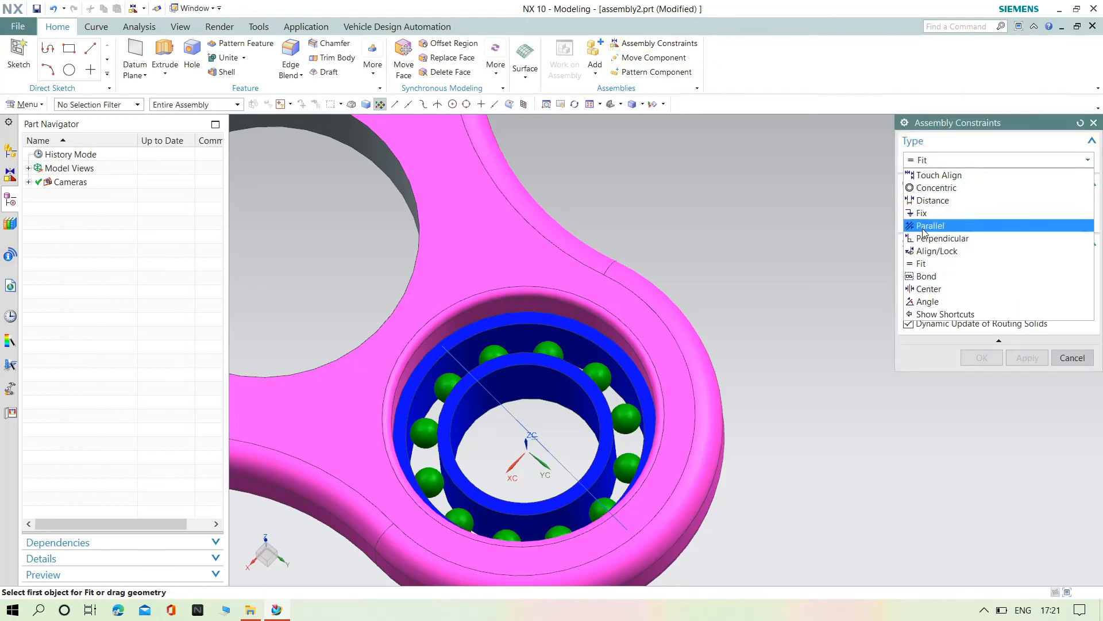
key(Return)
click(517, 259)
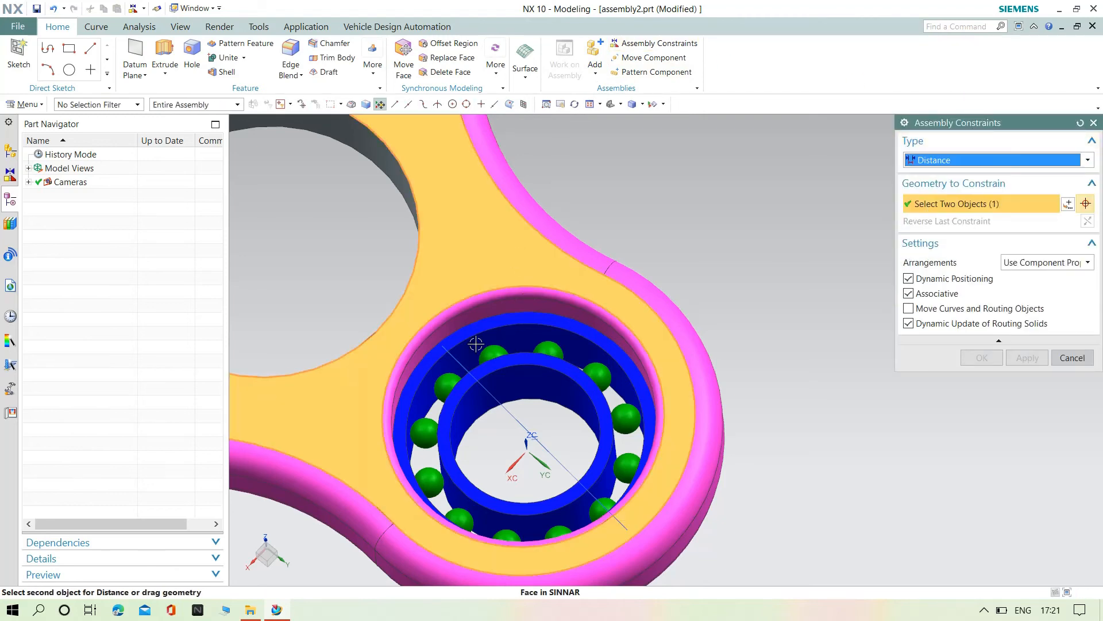
scroll(476, 344, down, 4)
click(470, 330)
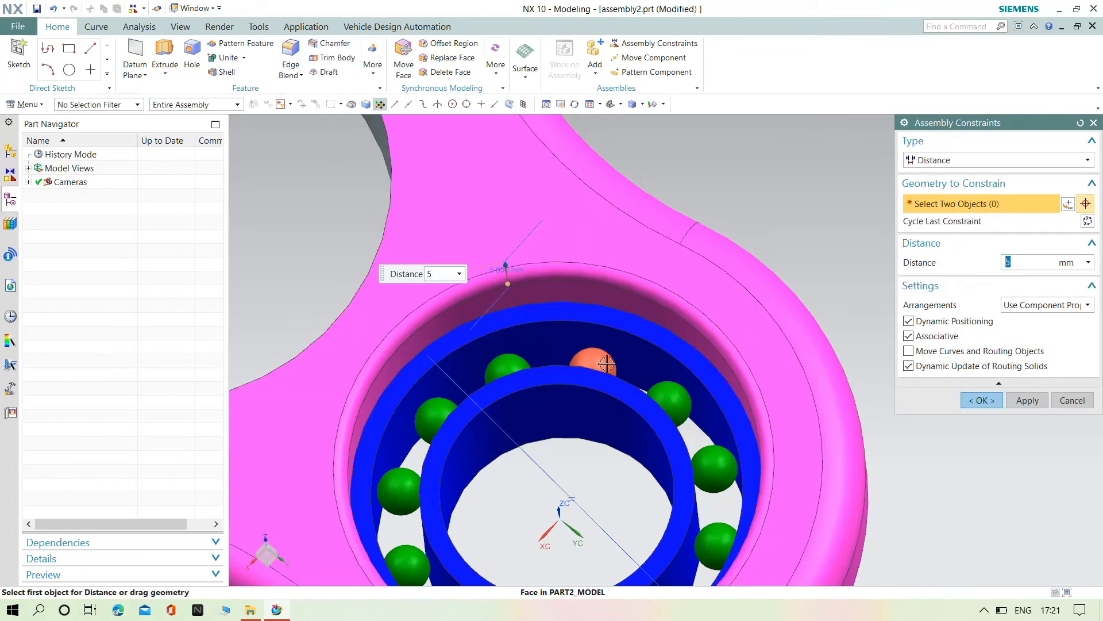
text(0)
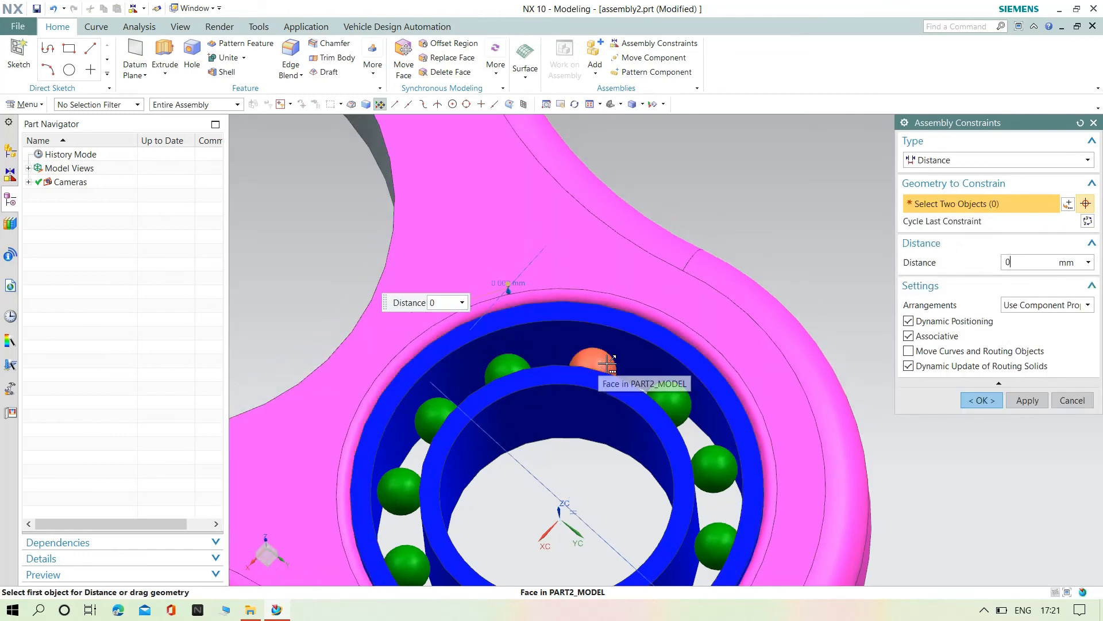
scroll(608, 366, up, 6)
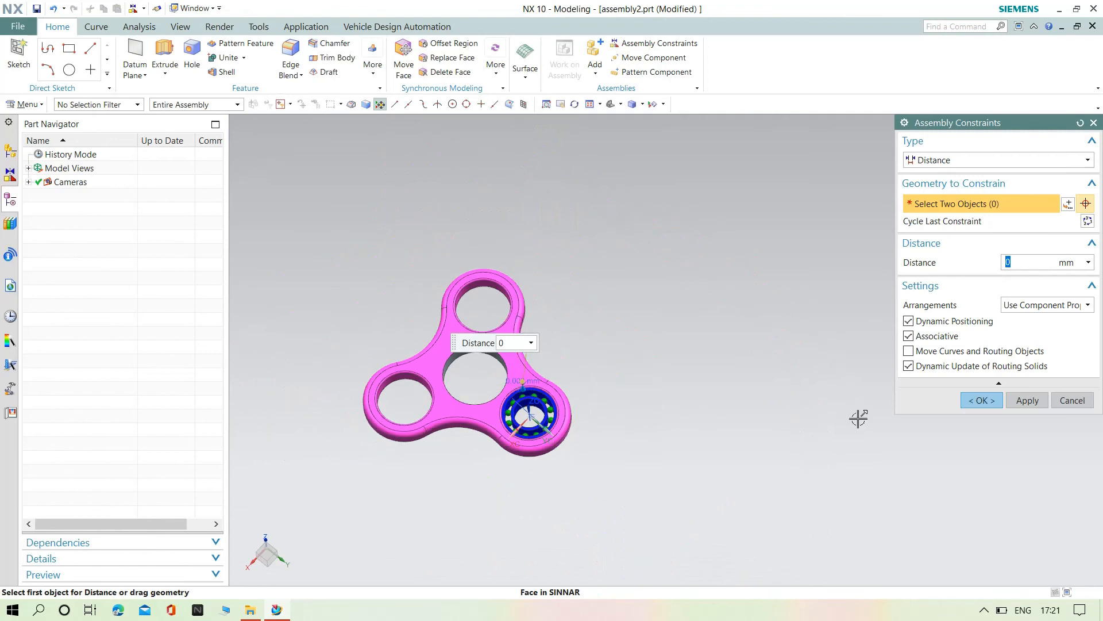
click(981, 401)
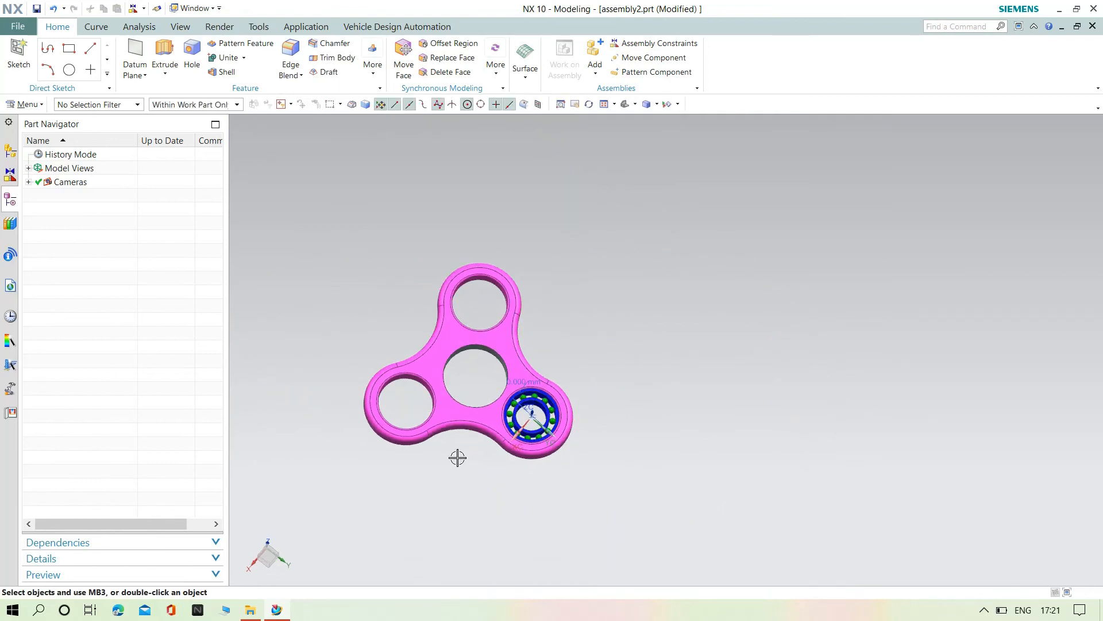
Choose Part2_model from the pending works folder again as a second bearing component.
scroll(488, 420, down, 5)
middle_drag(871, 340, 745, 325)
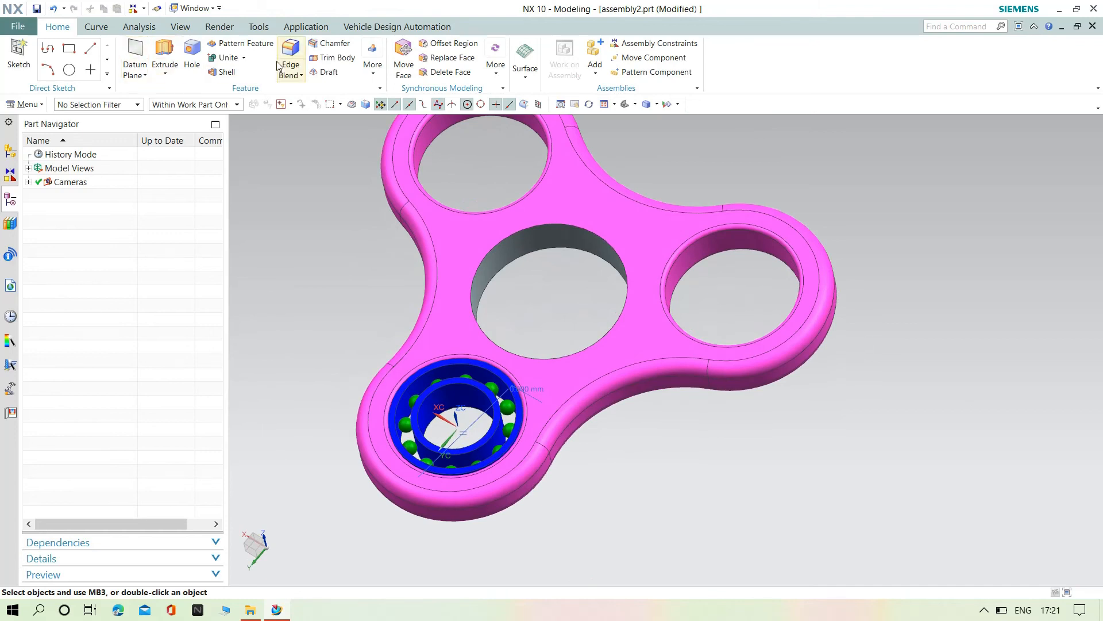
click(595, 54)
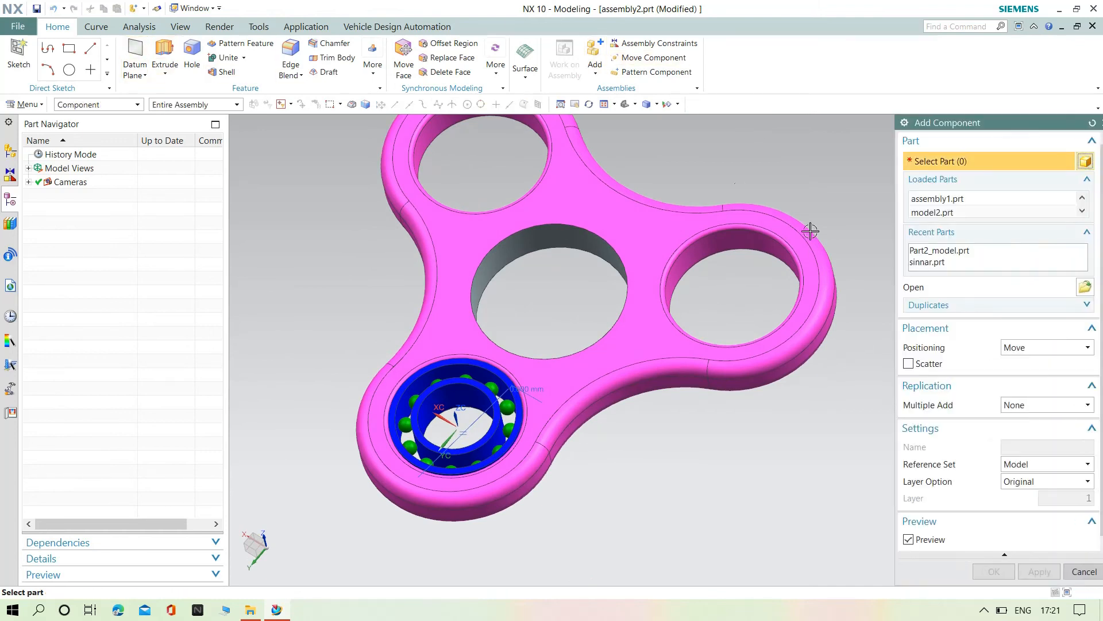
click(1084, 283)
click(631, 366)
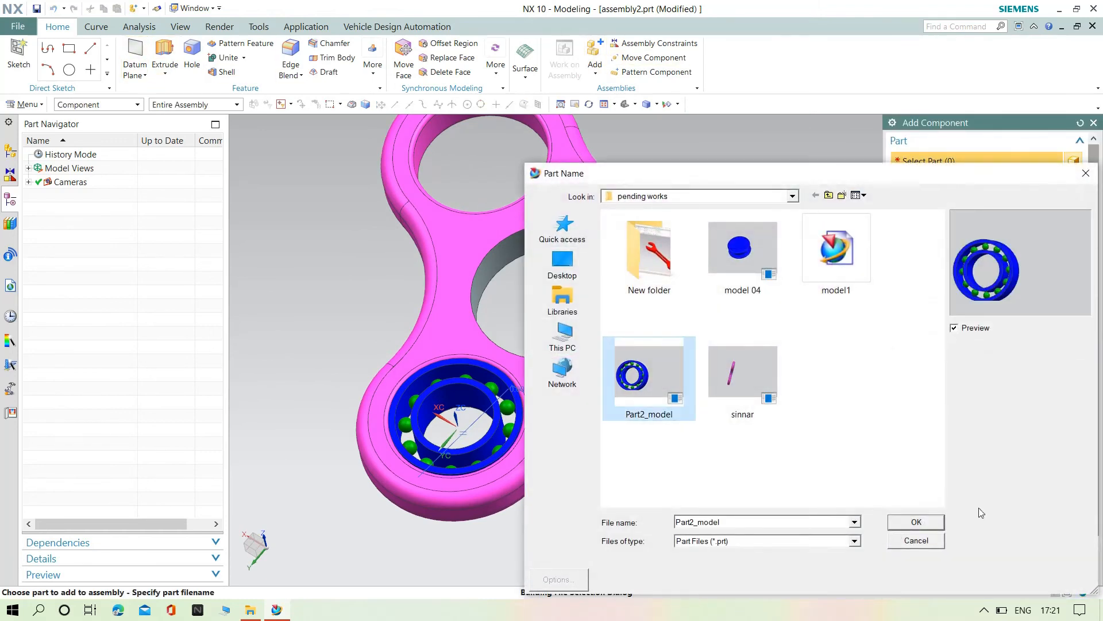
click(920, 522)
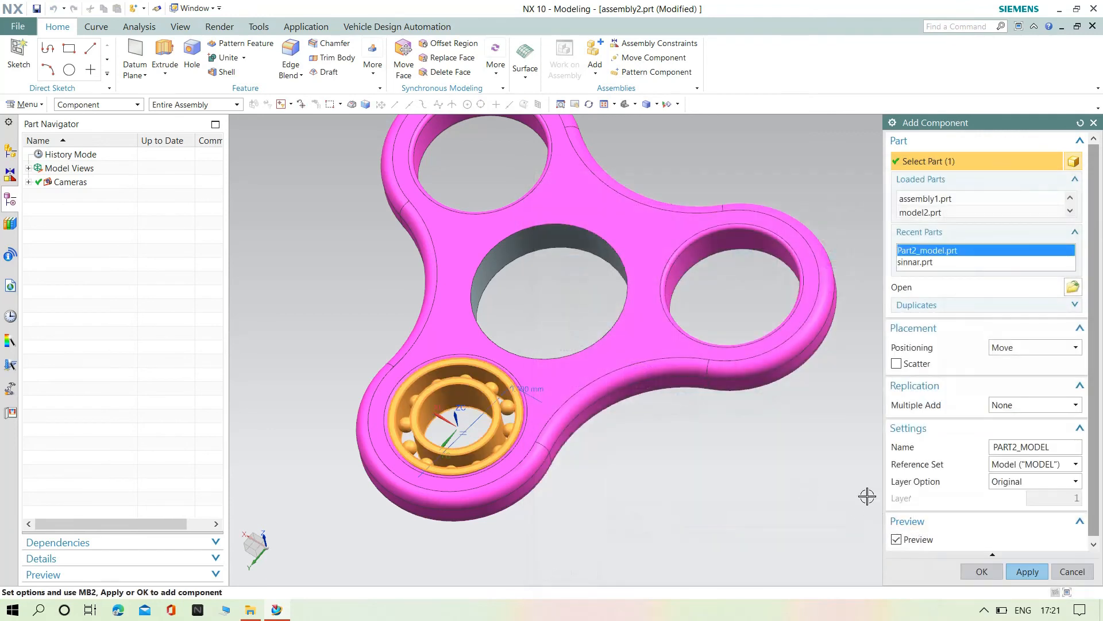
Place the second bearing with Move positioning and shift it clear of the plate, beyond the already fitted bearing.
click(1027, 571)
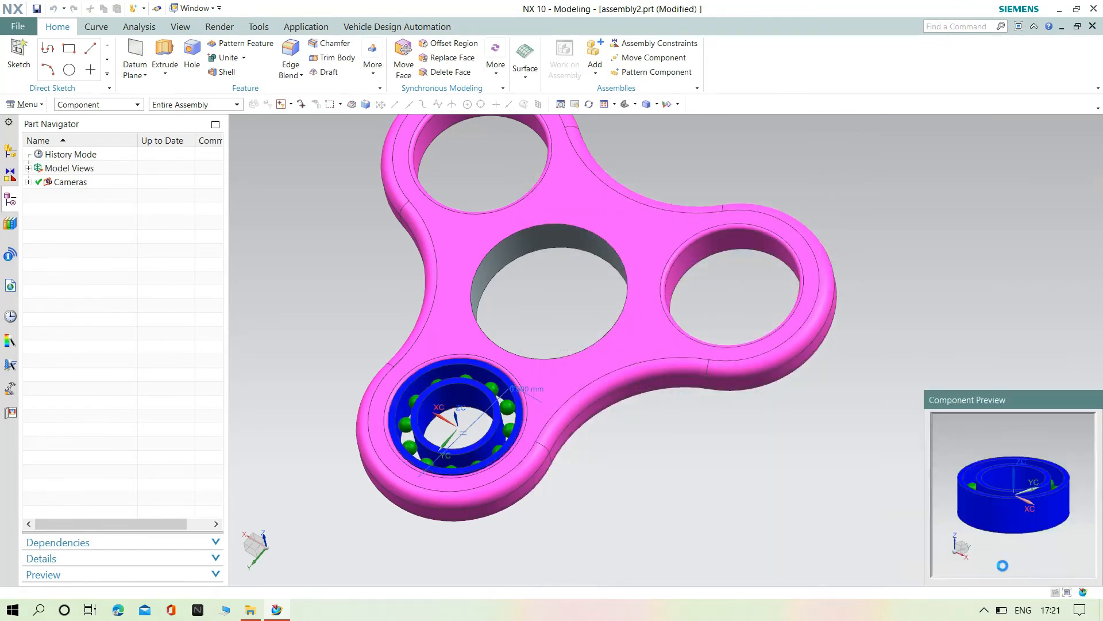
middle_drag(719, 448, 988, 382)
click(981, 377)
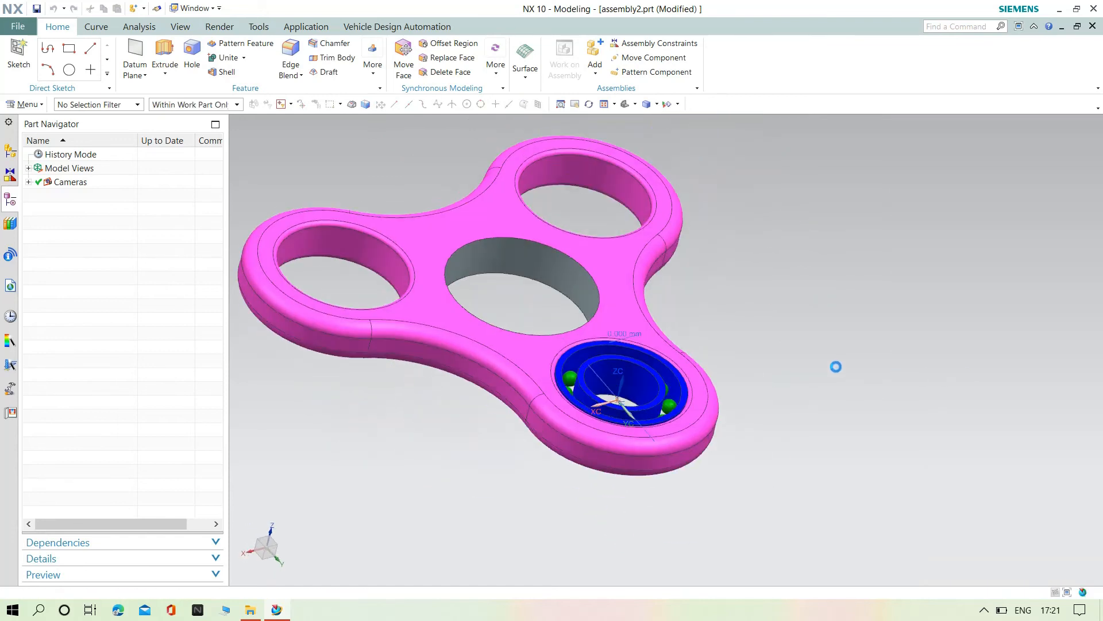
drag(644, 429, 747, 574)
middle_drag(747, 574, 768, 386)
click(979, 274)
Apply a Fit assembly constraint between the second bearing's outer cylindrical face and another empty outer lobe hole.
click(666, 45)
click(985, 160)
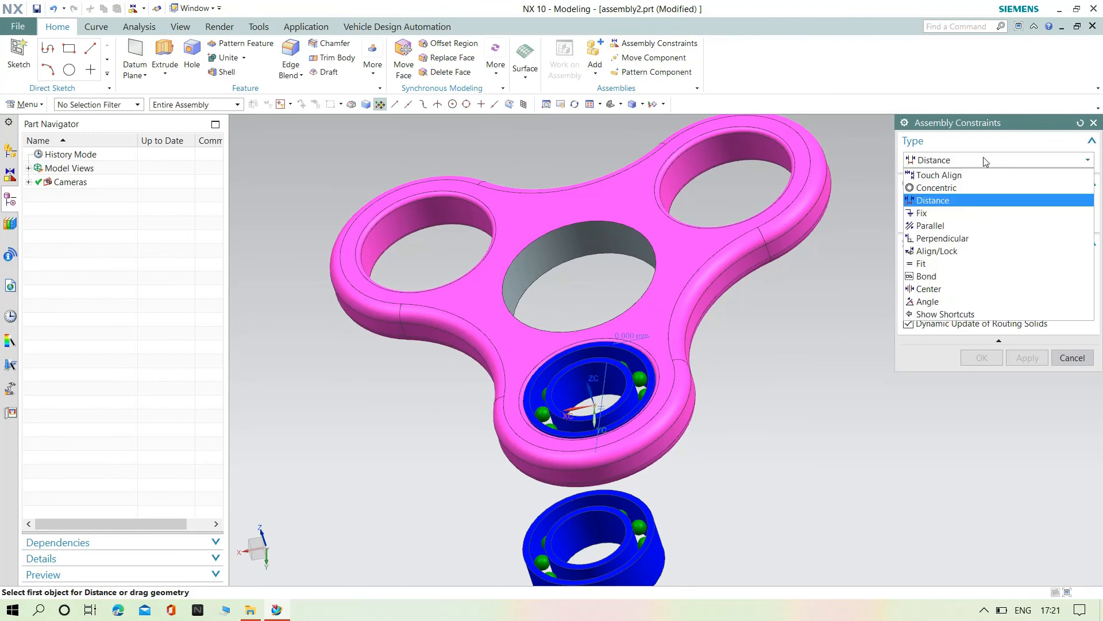
click(940, 265)
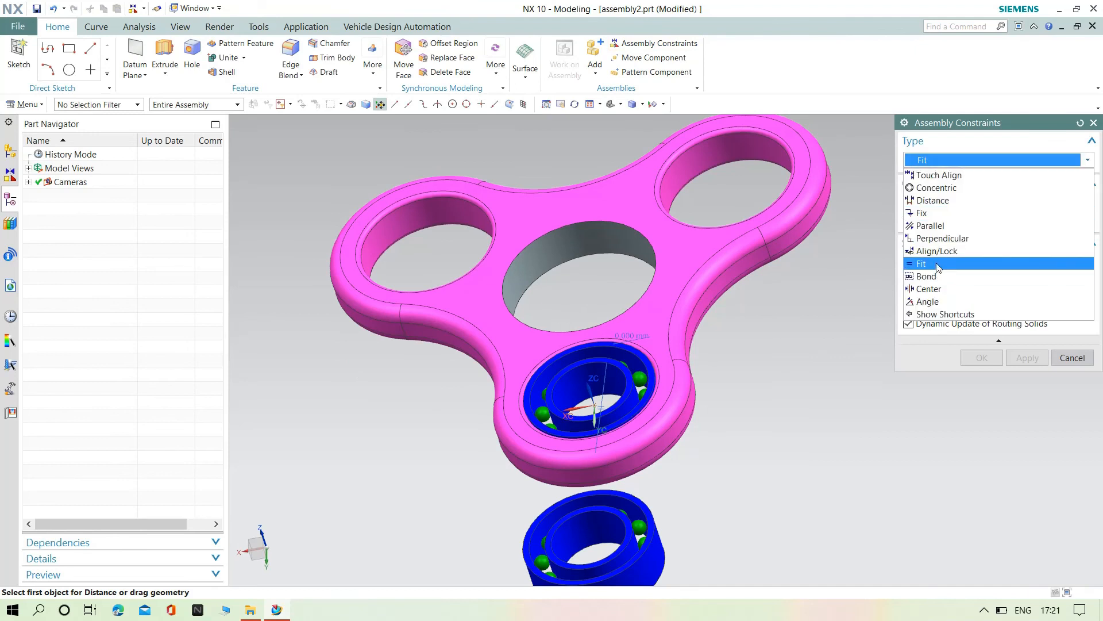
click(692, 166)
click(683, 532)
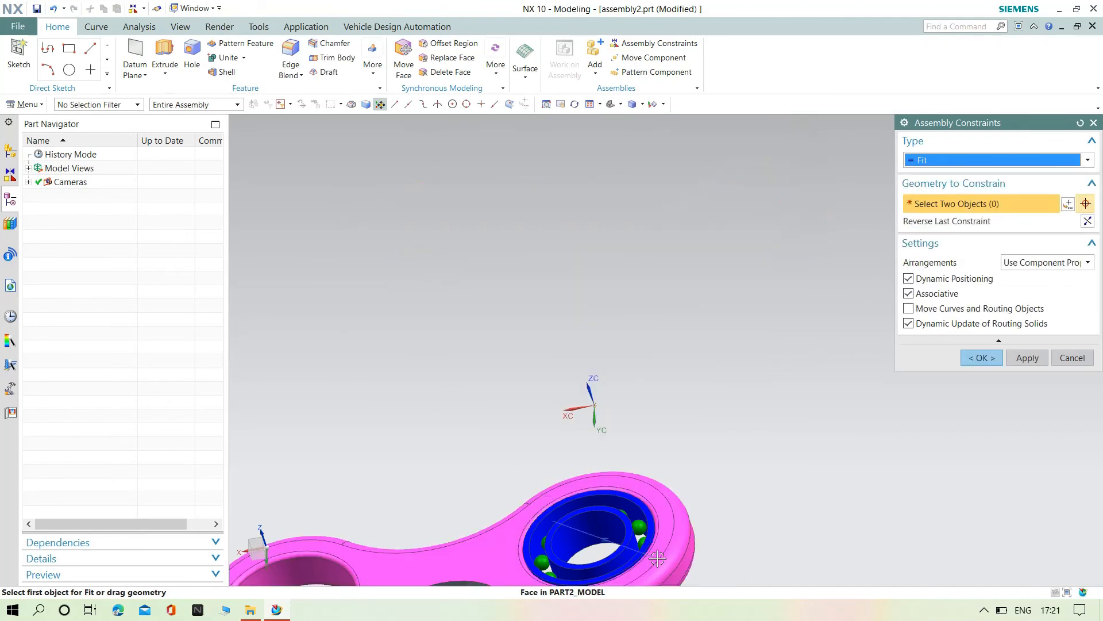
scroll(760, 401, down, 4)
key(ctrl+f)
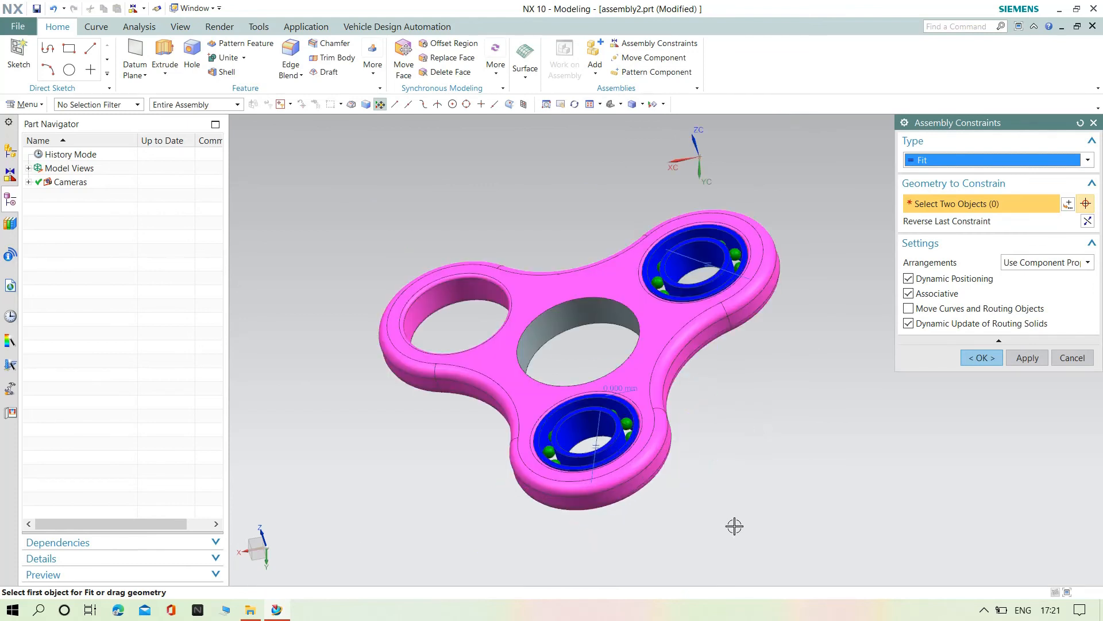
scroll(799, 322, up, 3)
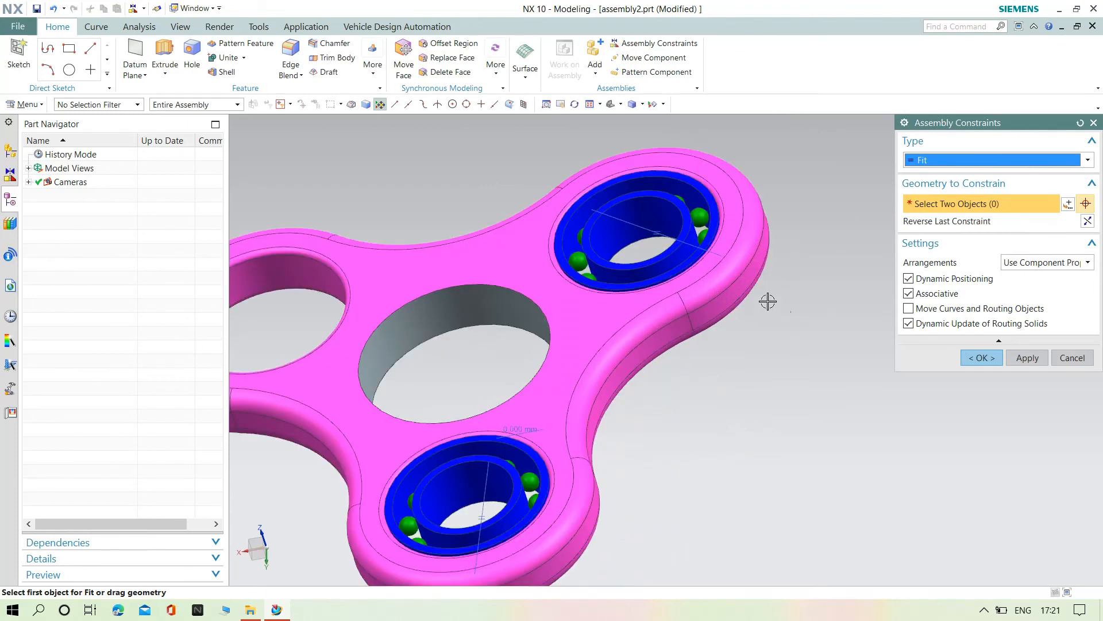
click(981, 358)
Choose Part2_model from the pending works folder as the third bearing component.
scroll(589, 345, down, 4)
key(ctrl+f)
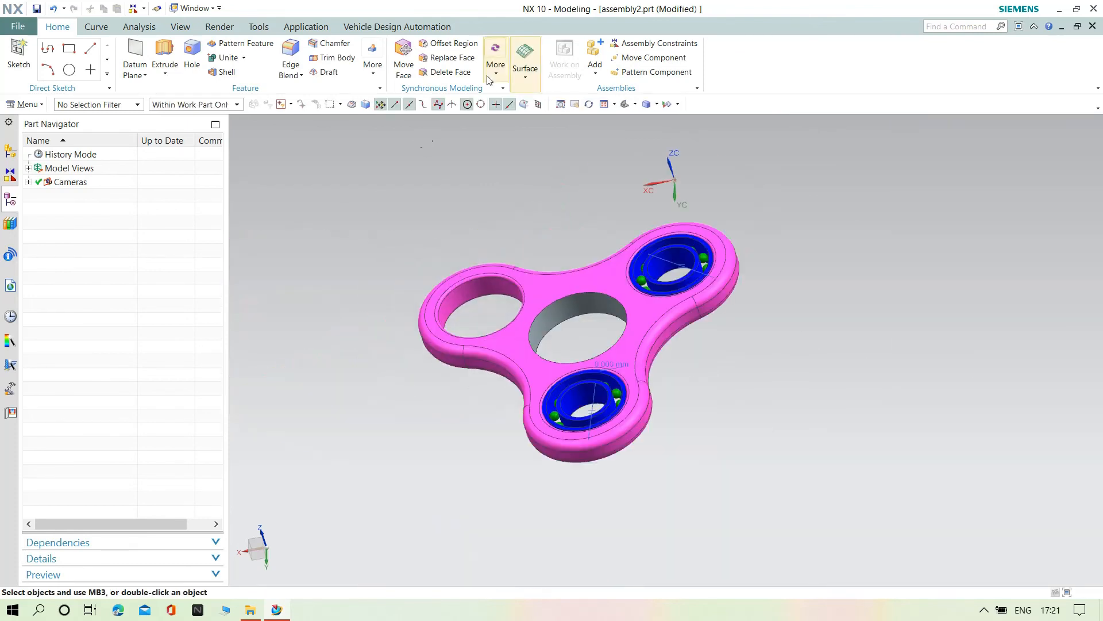
click(591, 55)
click(1073, 286)
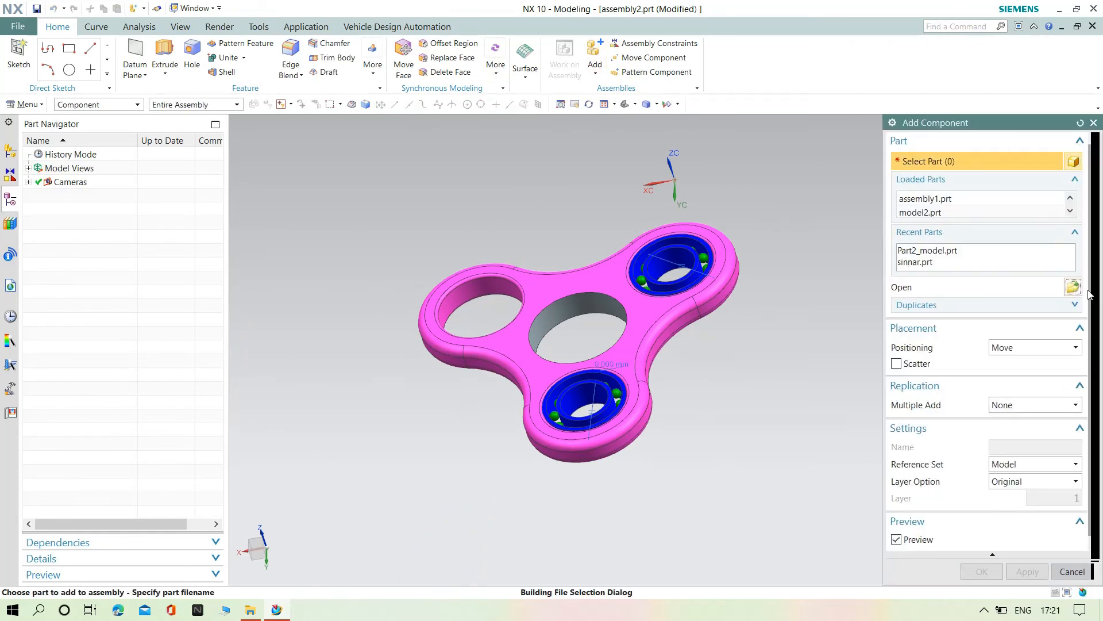
click(630, 388)
click(919, 521)
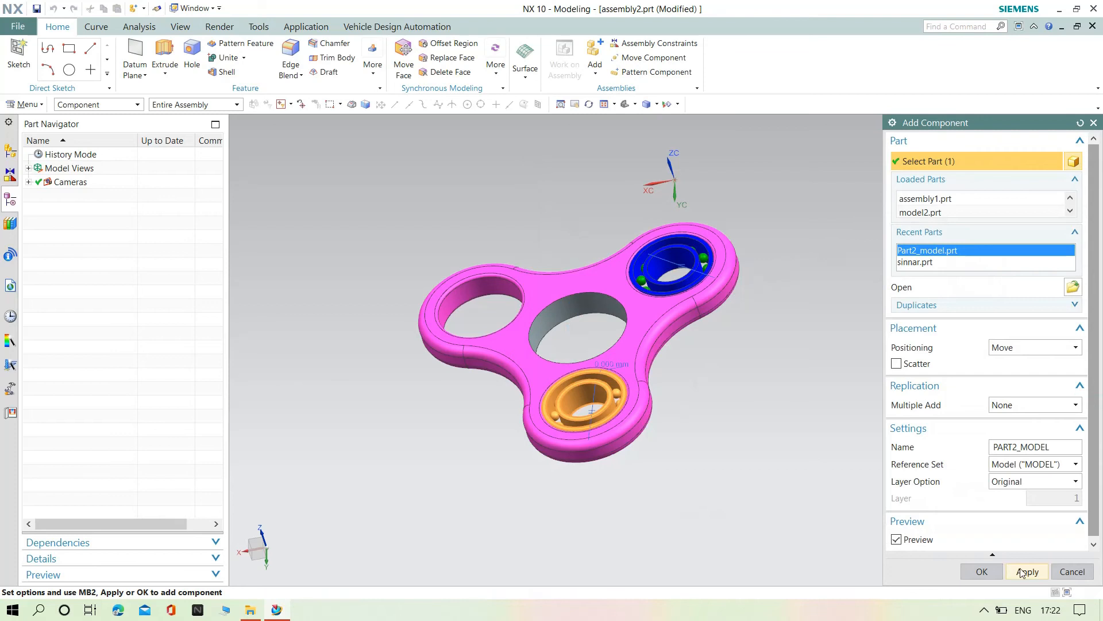
Place the third bearing at X 0, Y 0, Z 0 mm with Move positioning and finish adding components.
click(1021, 572)
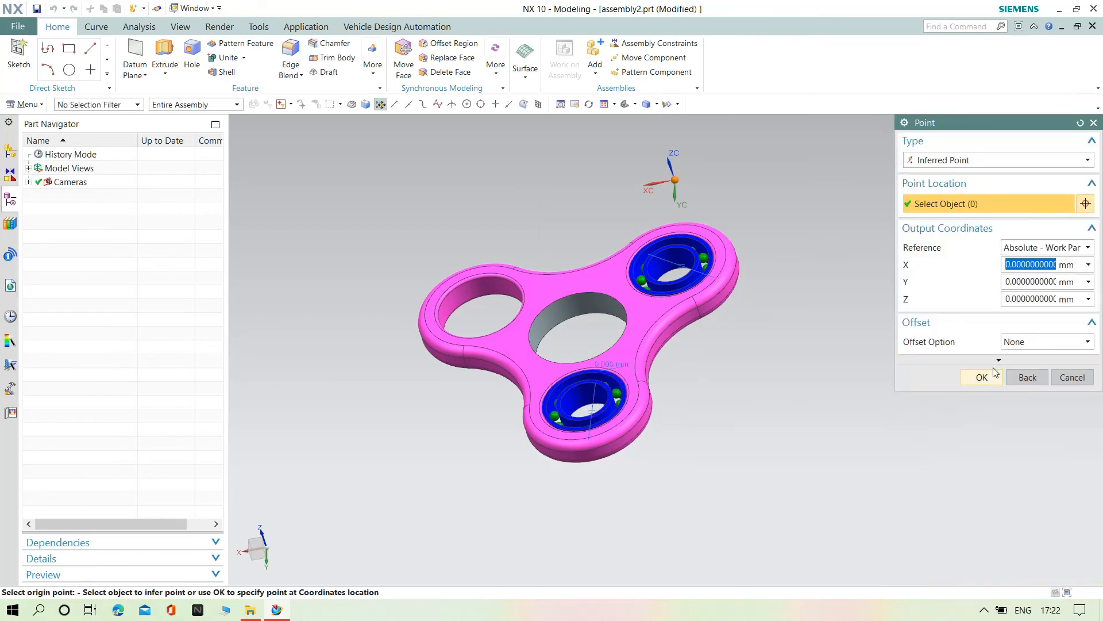
click(982, 377)
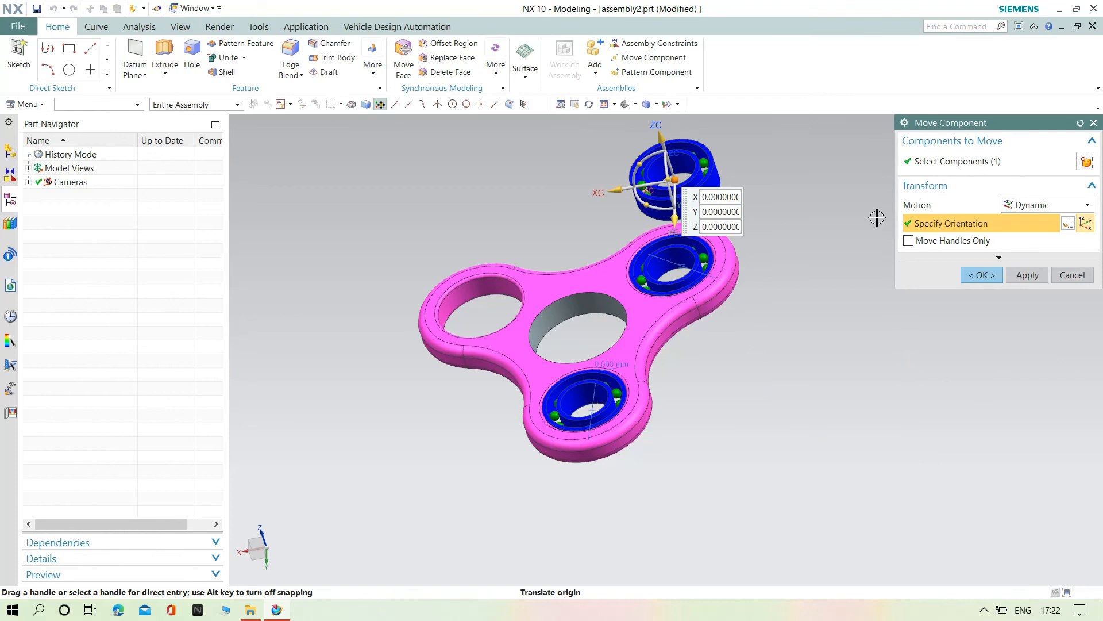
click(981, 275)
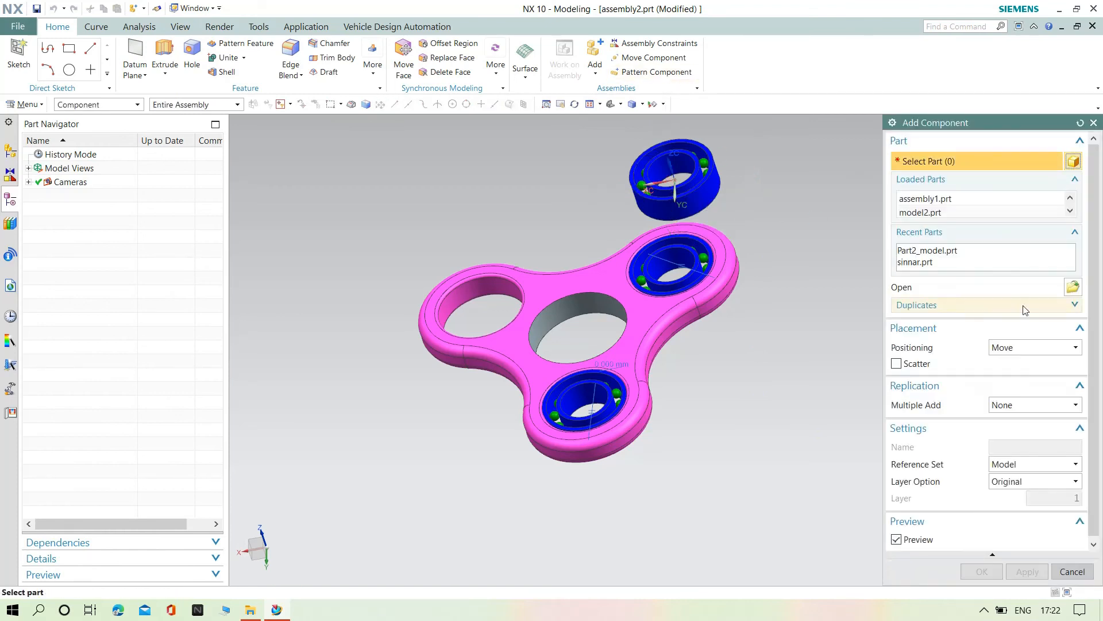
click(1072, 572)
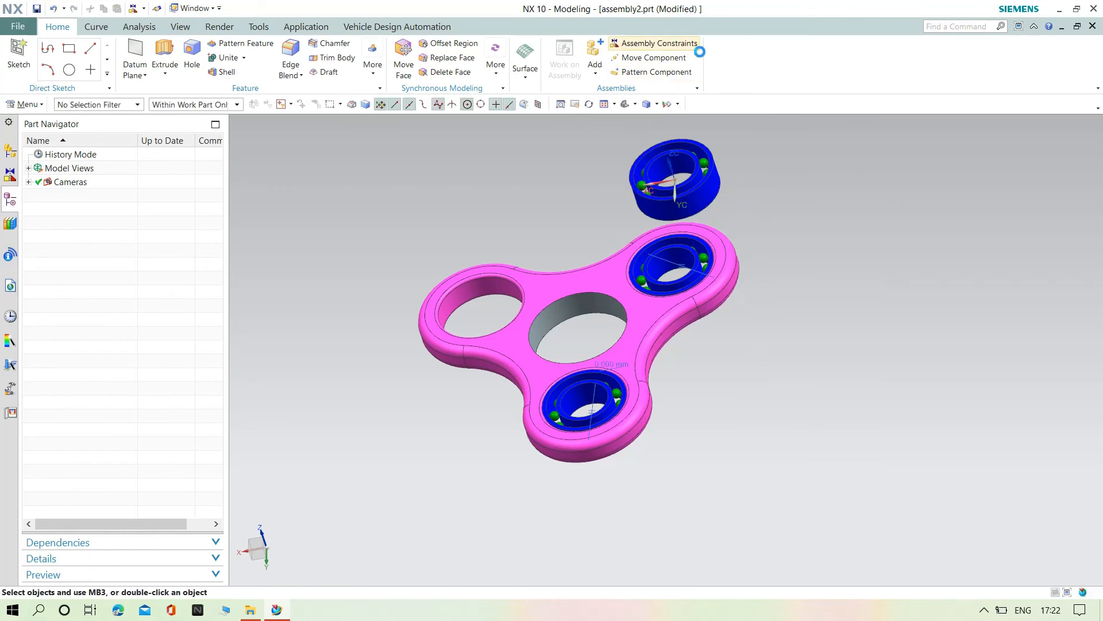
Apply a Fit assembly constraint between the third bearing's outer cylindrical face and the remaining empty lobe hole.
click(677, 209)
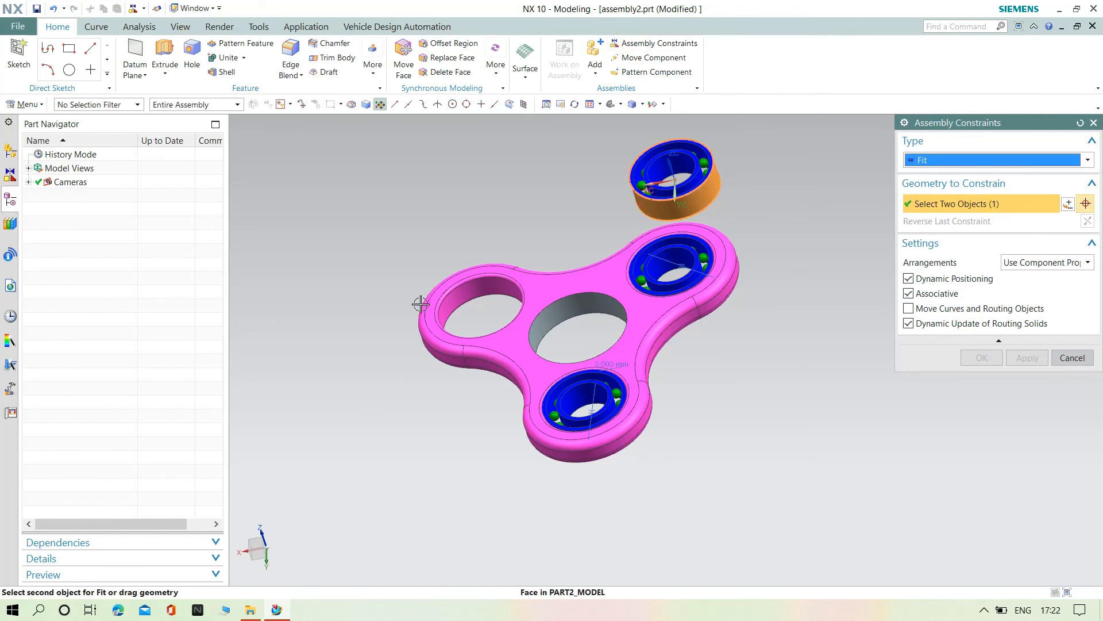
click(454, 296)
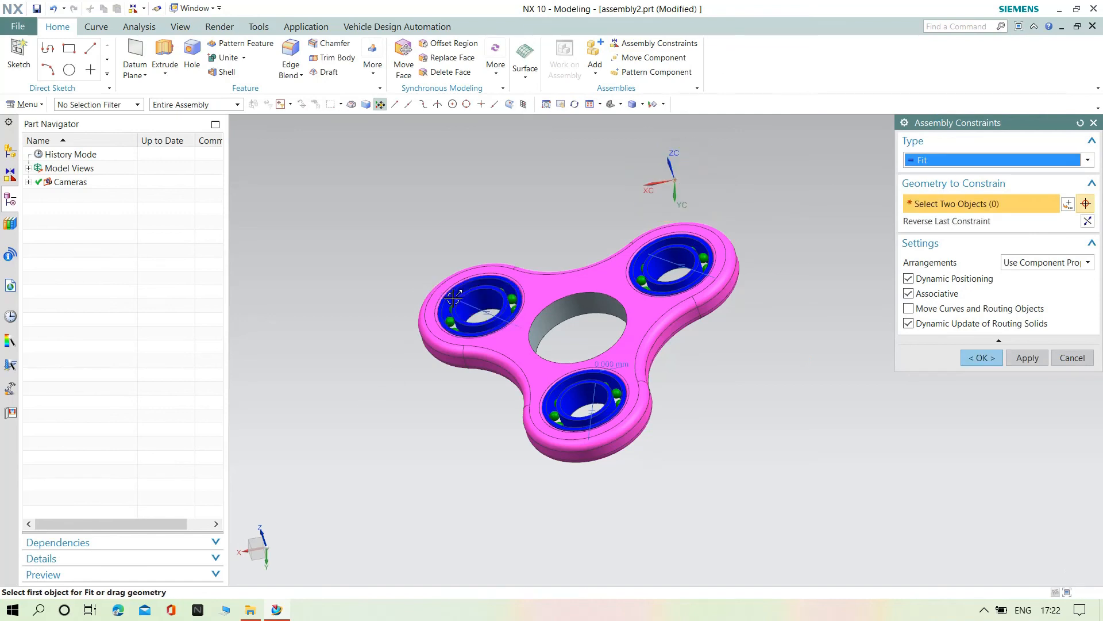
click(982, 357)
middle_drag(549, 230, 544, 261)
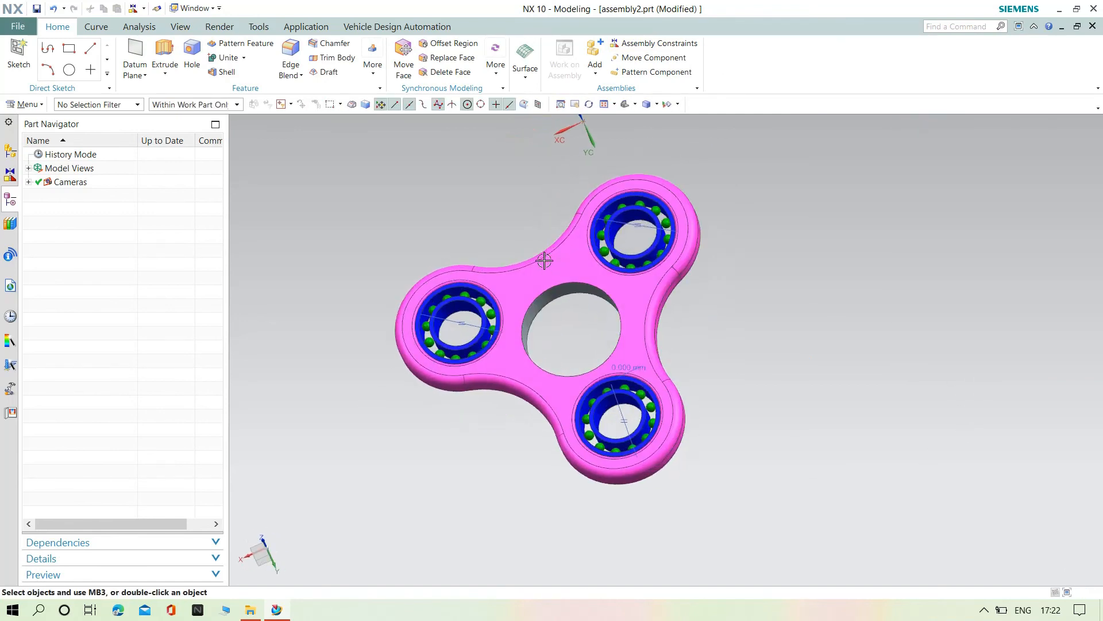
scroll(540, 268, up, 2)
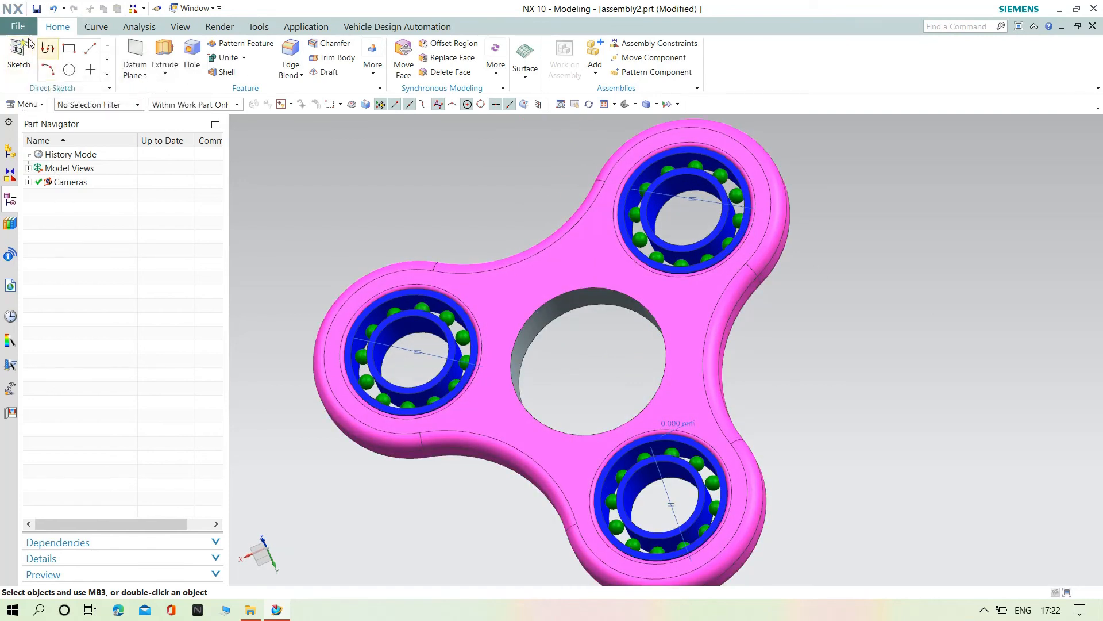
click(592, 57)
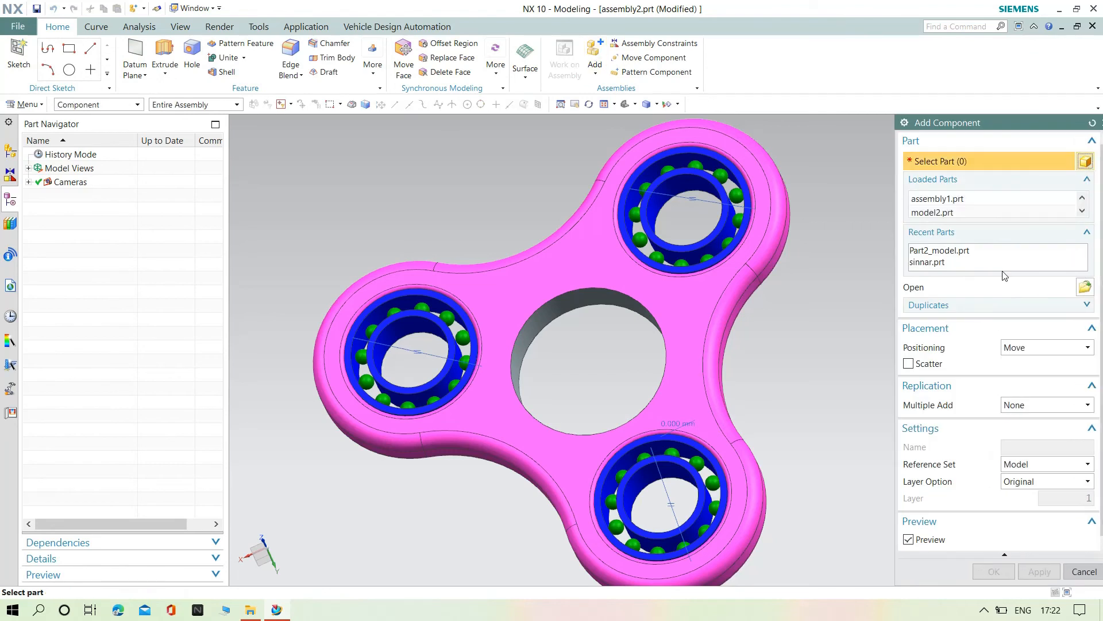
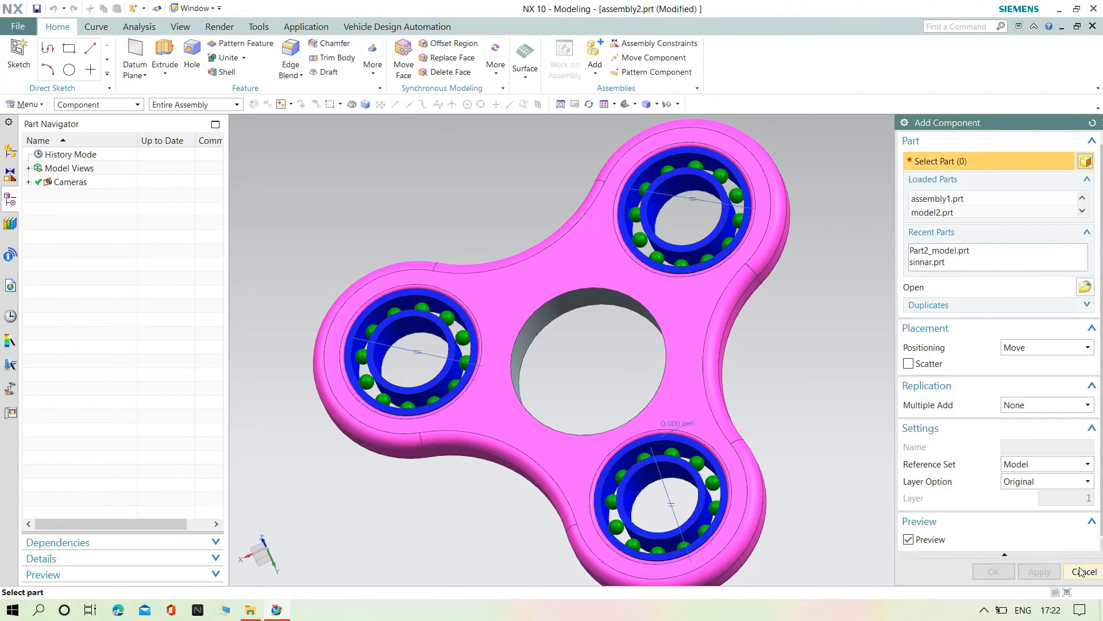
click(1085, 284)
click(840, 255)
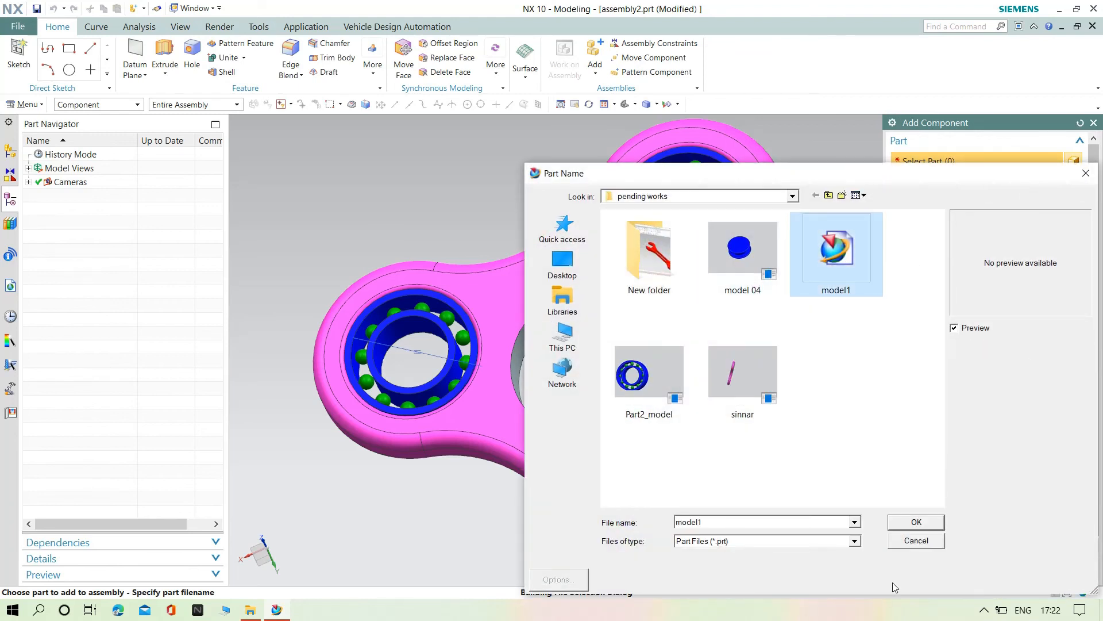
click(916, 523)
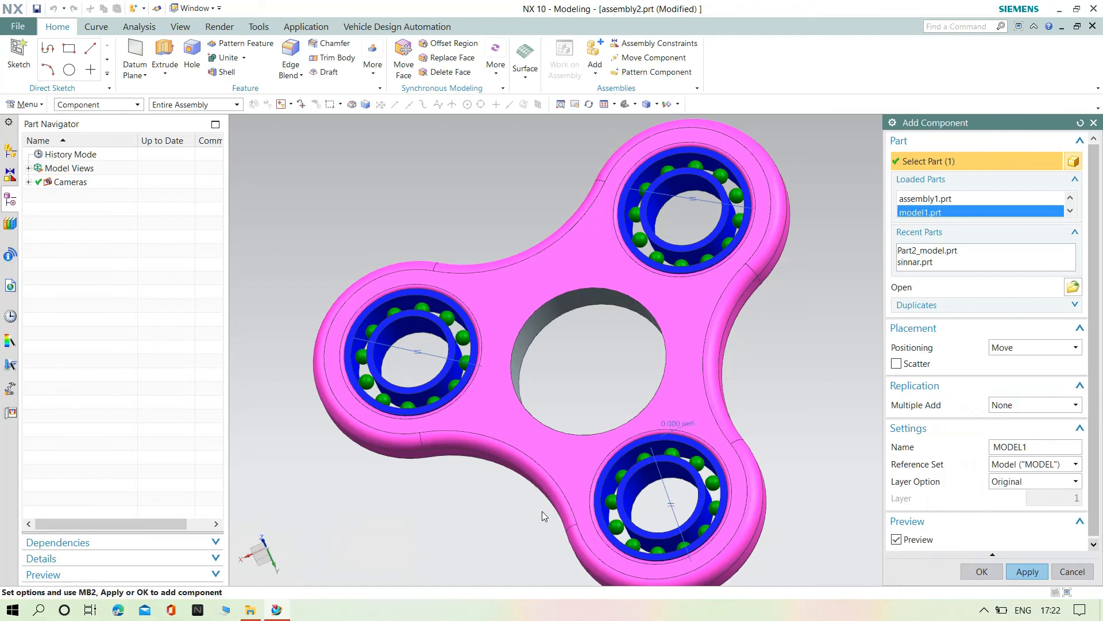
middle_drag(777, 388, 793, 345)
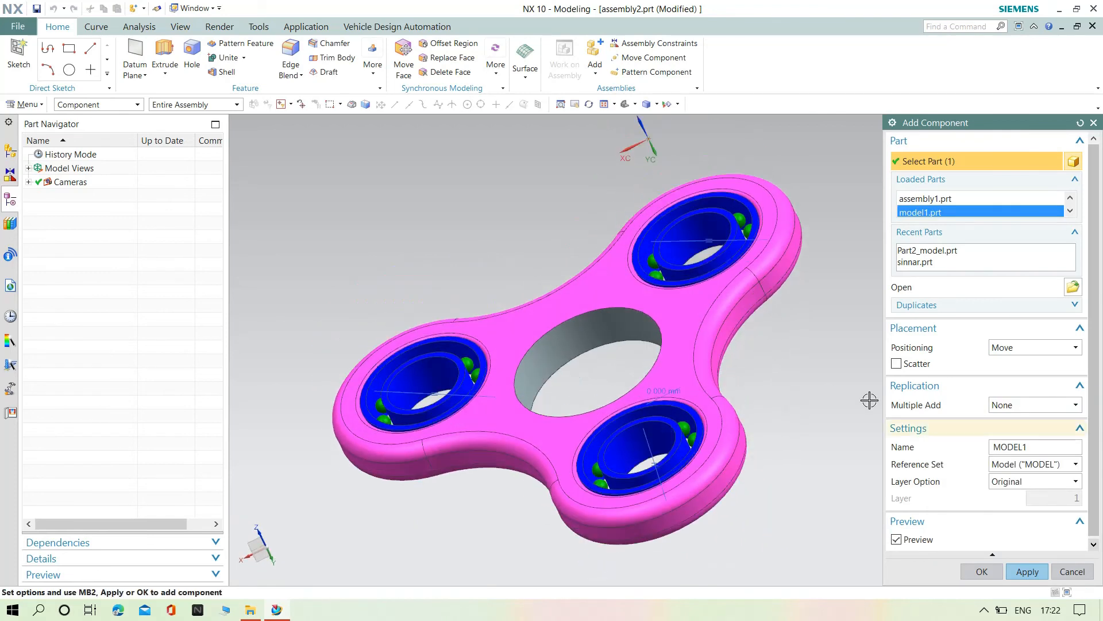
click(1019, 576)
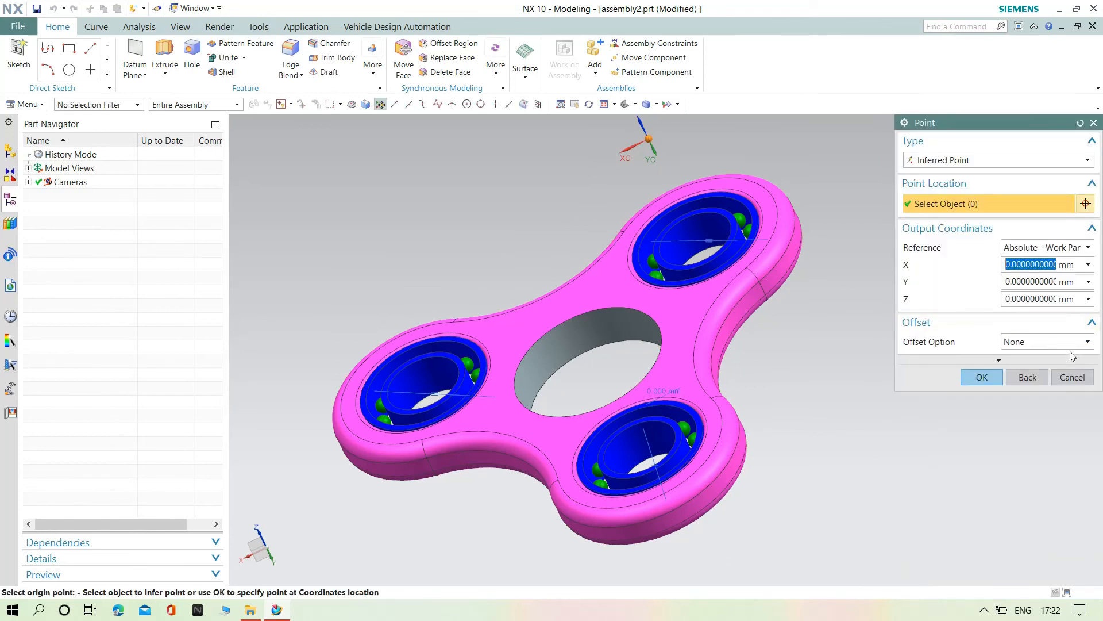
click(1072, 377)
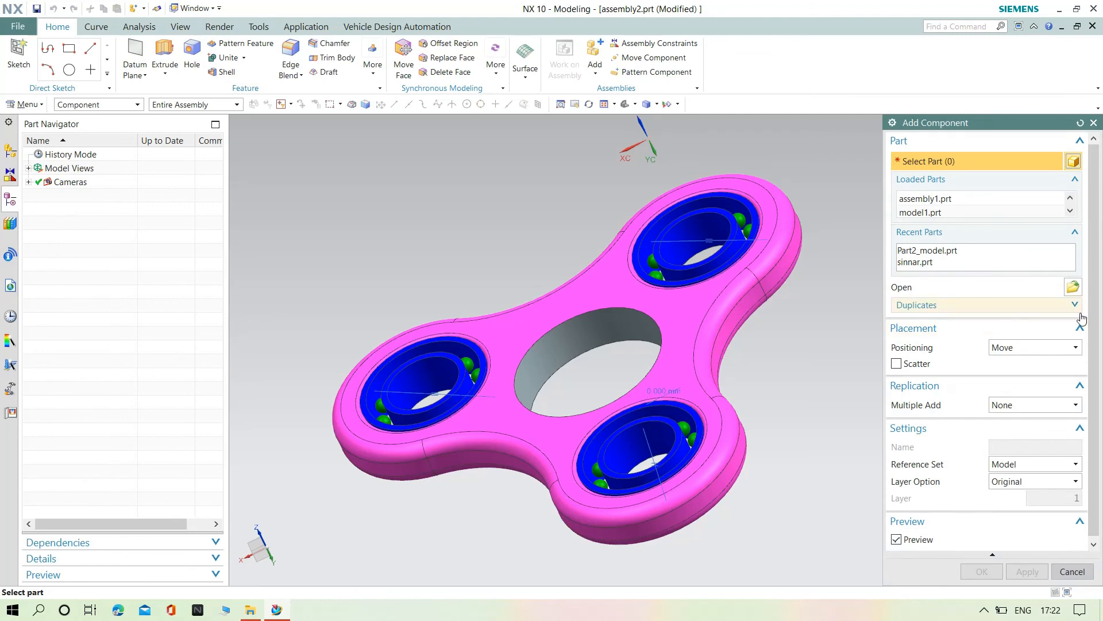
Choose the CATIA model file Part1.model from the pending works folder as the next component to add.
click(1073, 288)
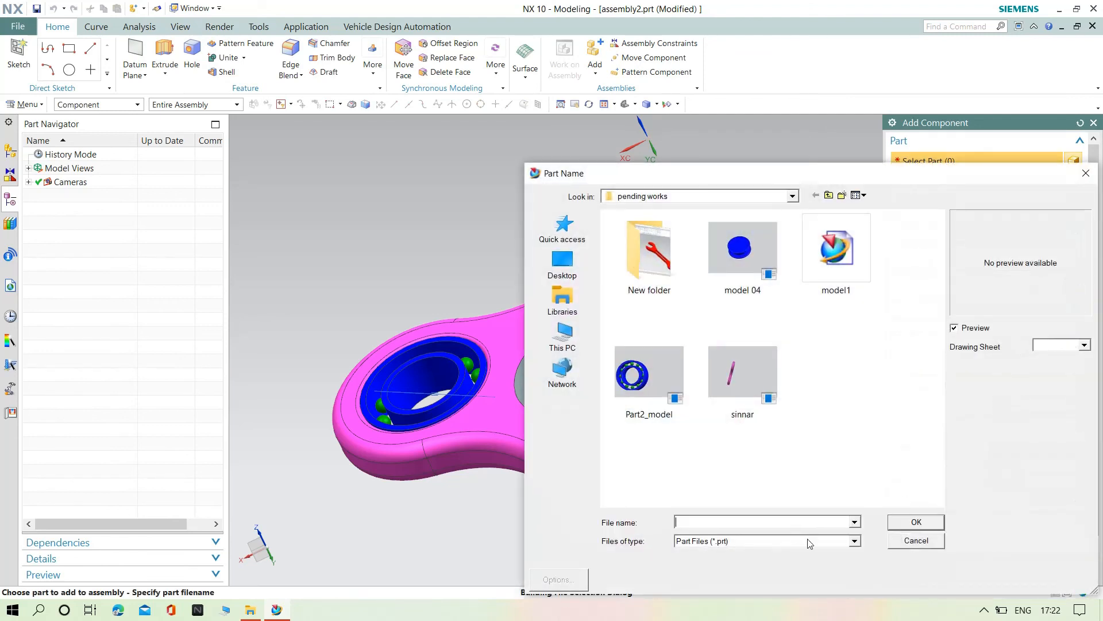
click(810, 543)
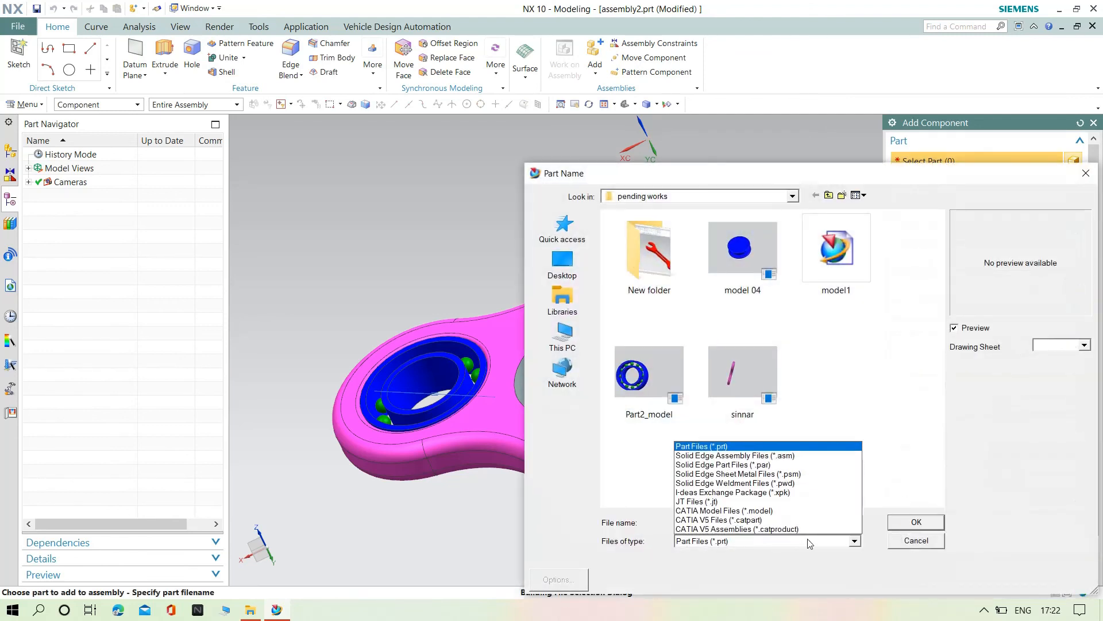
click(724, 510)
click(786, 292)
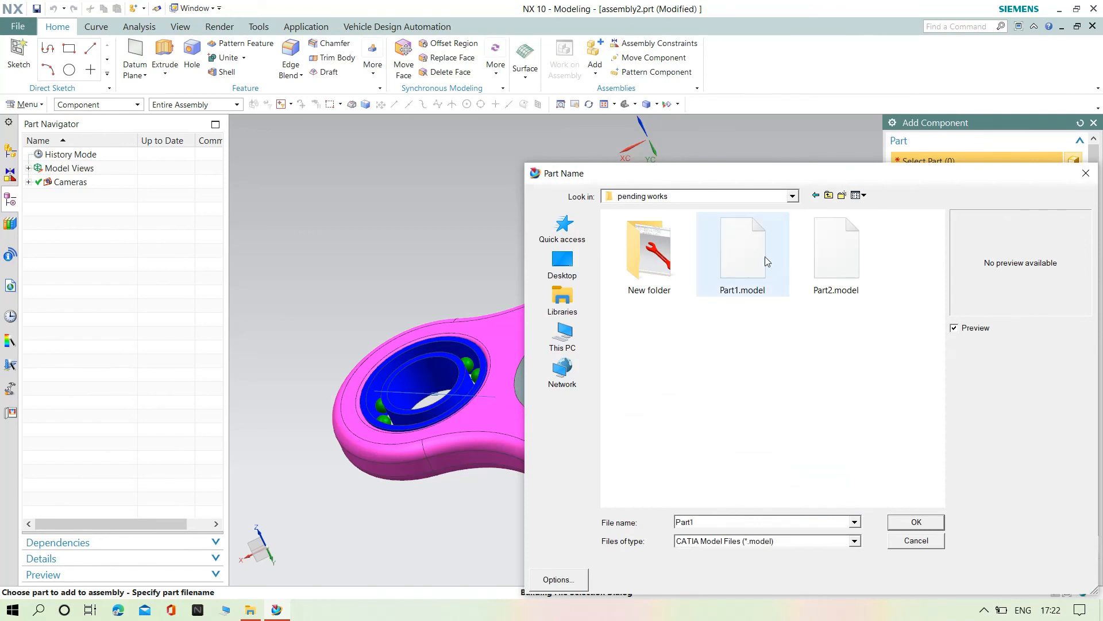
click(917, 524)
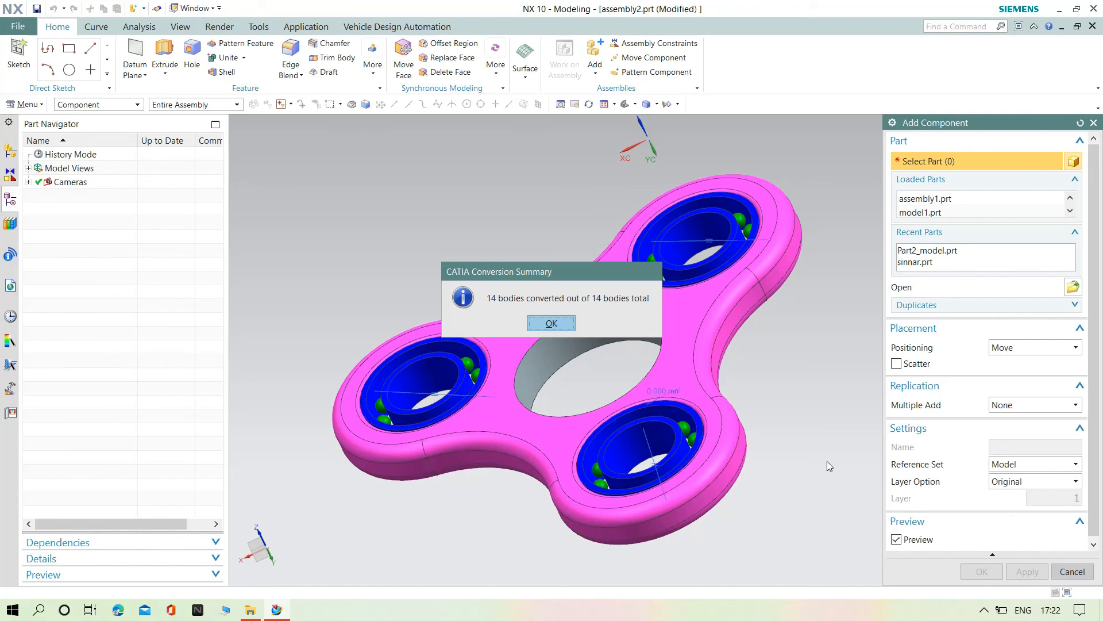
click(551, 324)
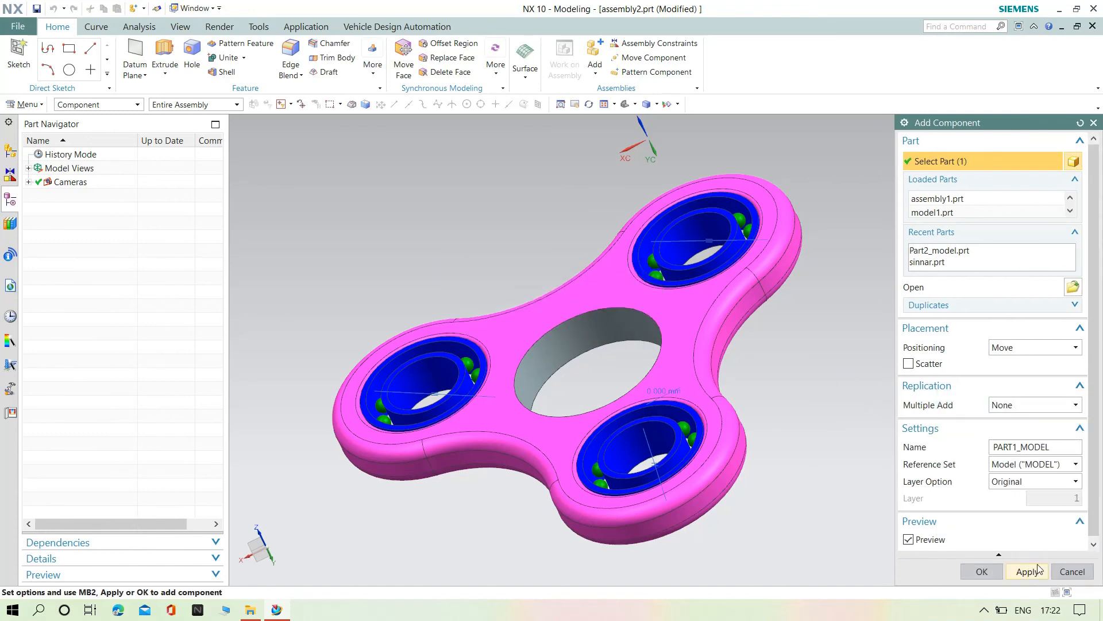
Place the Part1_model bearing at X 0, Y 0, Z 0 mm with Move positioning and finish adding components.
click(1028, 572)
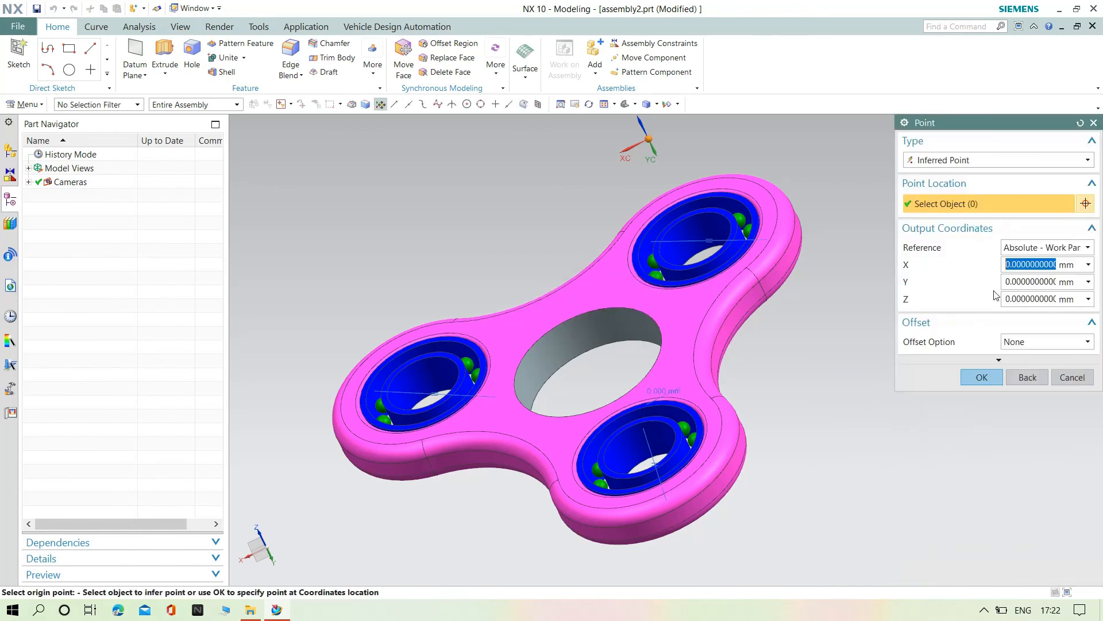
click(981, 374)
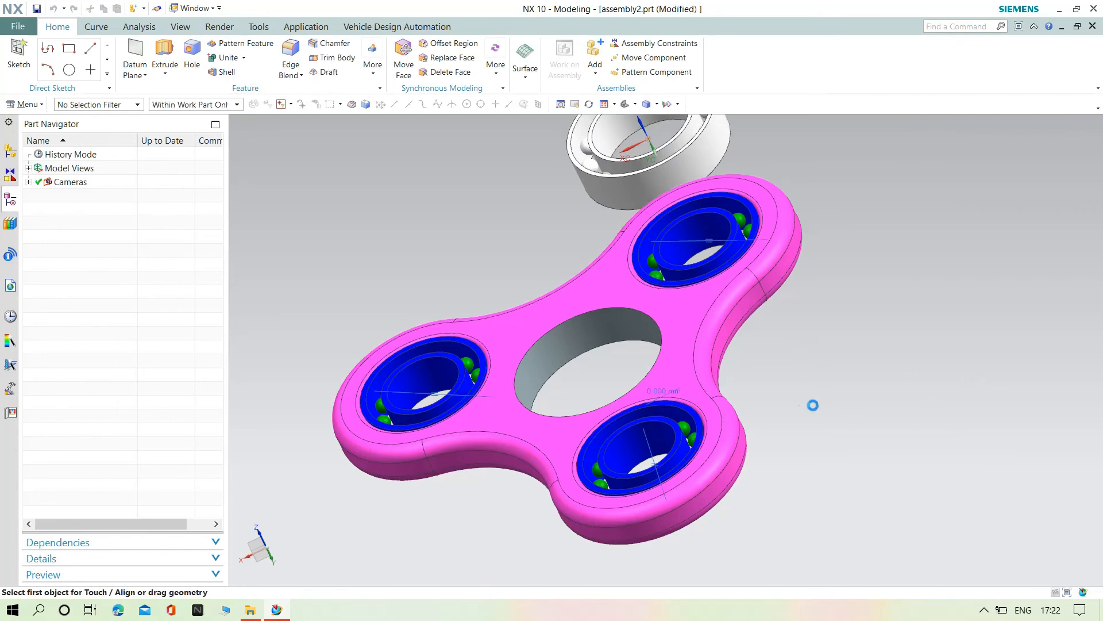
click(981, 275)
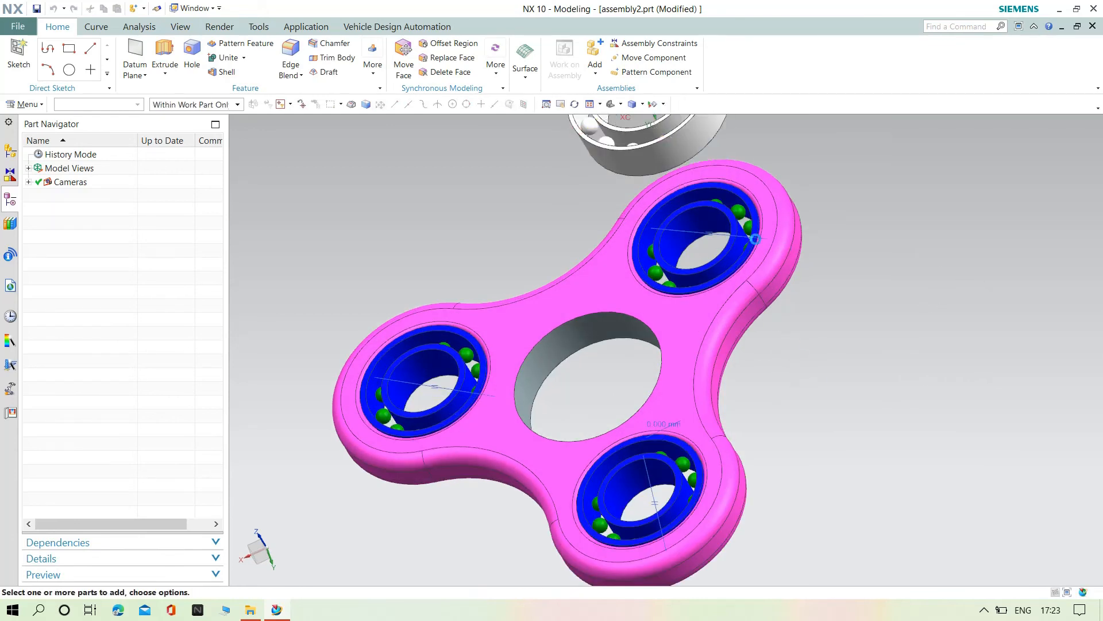
scroll(848, 198, up, 3)
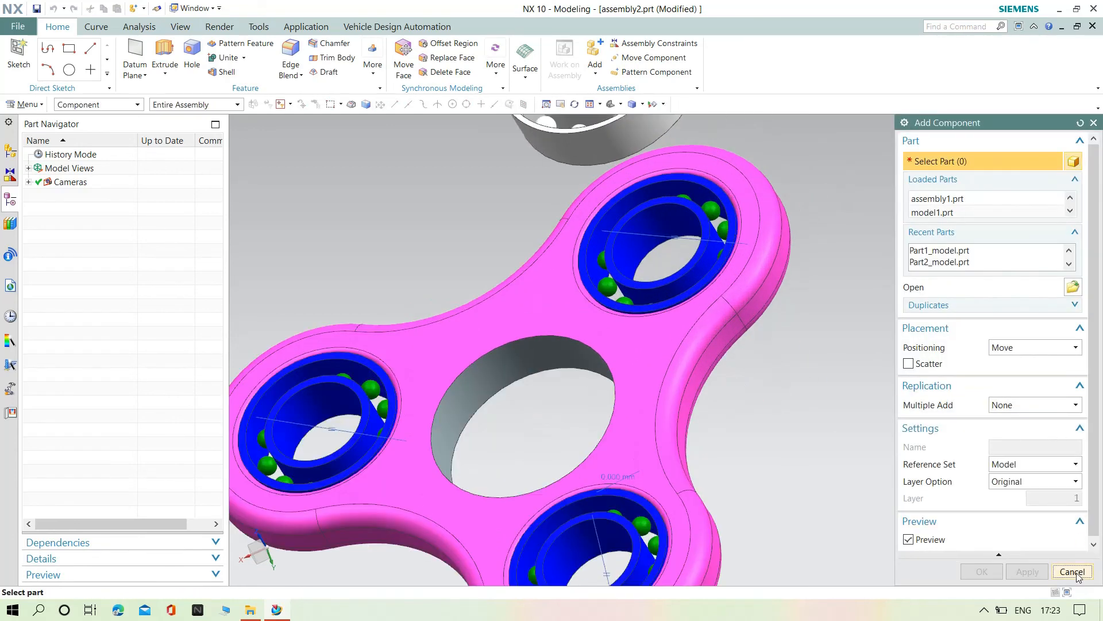
click(1073, 572)
Apply a Fit assembly constraint between the white Part1_model bearing's outer cylindrical face and the plate's central hole.
scroll(726, 277, down, 4)
click(651, 44)
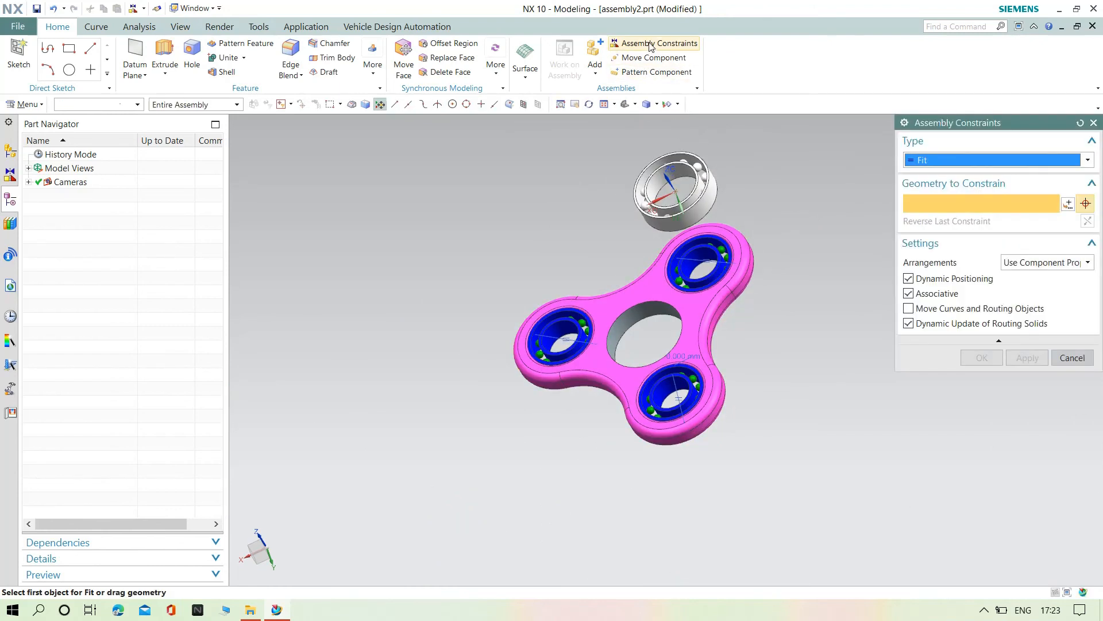
scroll(808, 167, up, 3)
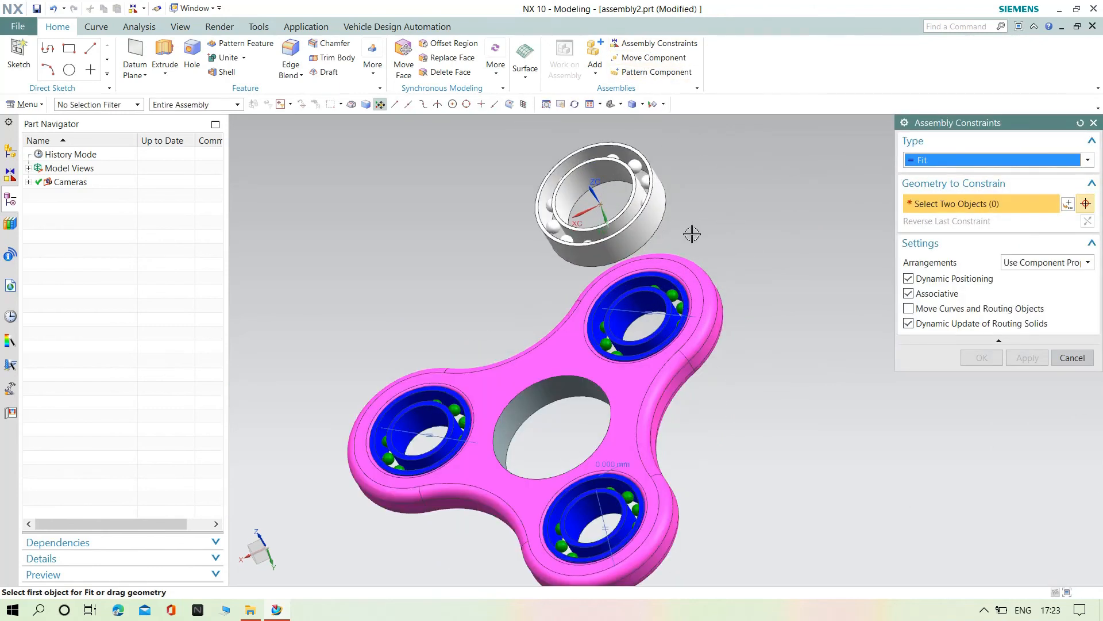
click(647, 241)
click(562, 437)
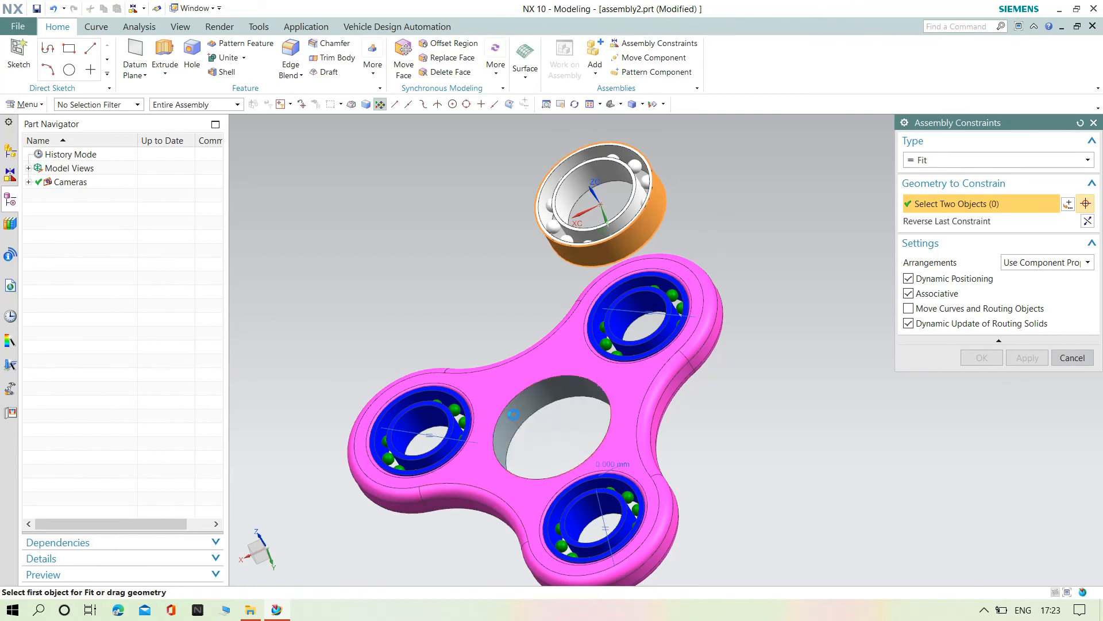
scroll(860, 474, down, 5)
mouse_move(860, 474)
middle_down()
mouse_move(835, 456)
mouse_move(854, 463)
middle_up()
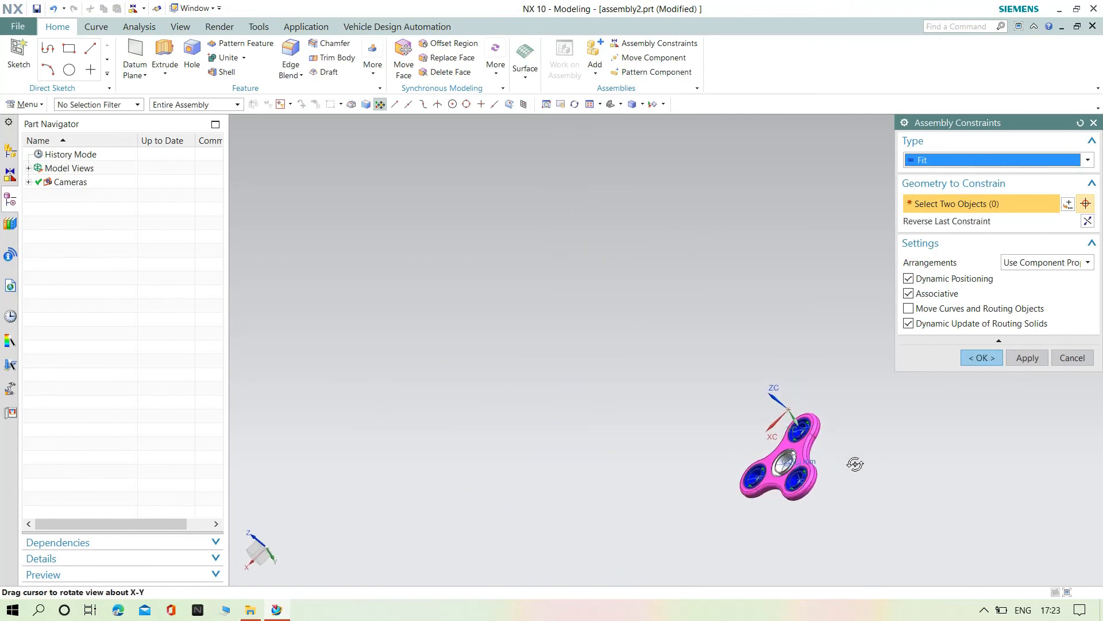
scroll(854, 470, up, 6)
scroll(705, 416, down, 3)
middle_drag(518, 384, 560, 408)
scroll(563, 409, up, 3)
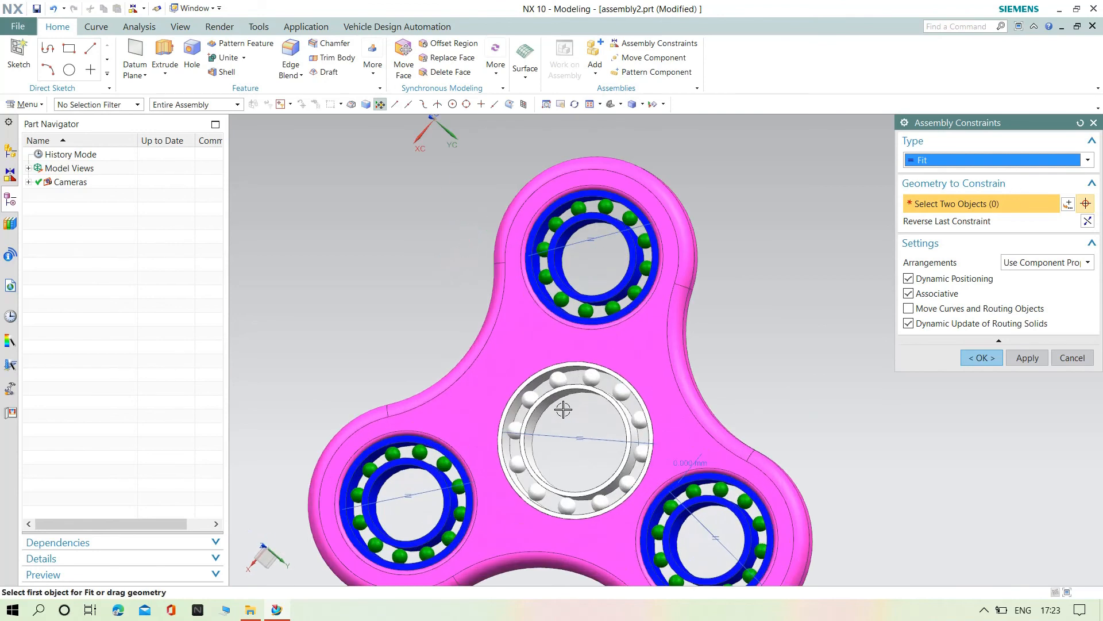
click(982, 358)
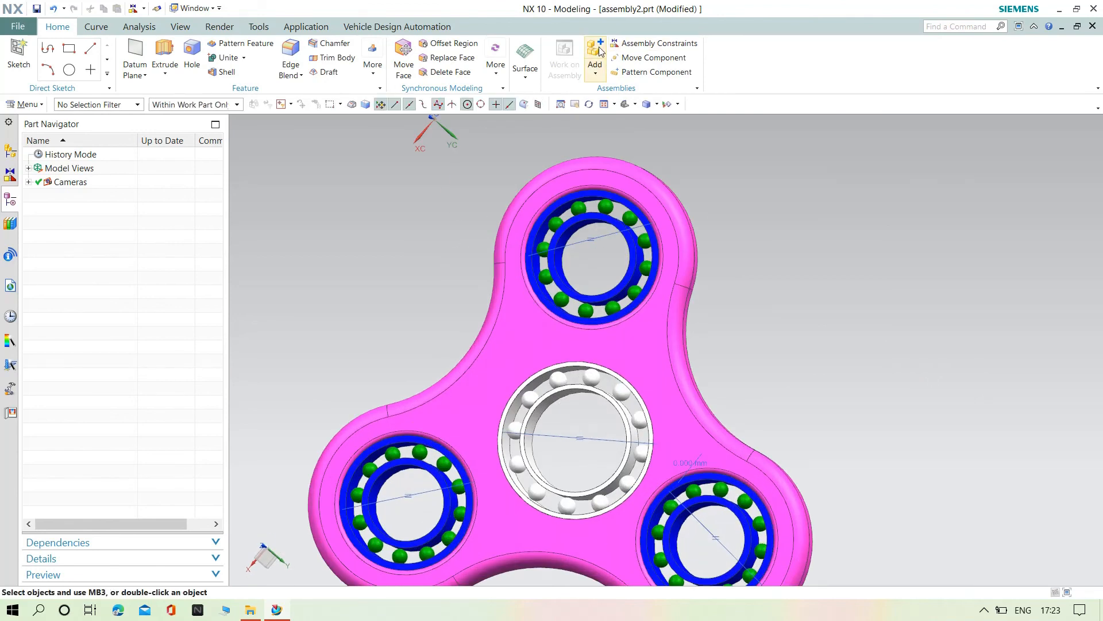
Choose the model 04 part file (Part Files, *.prt) from the pending works folder as the next component to add.
click(597, 53)
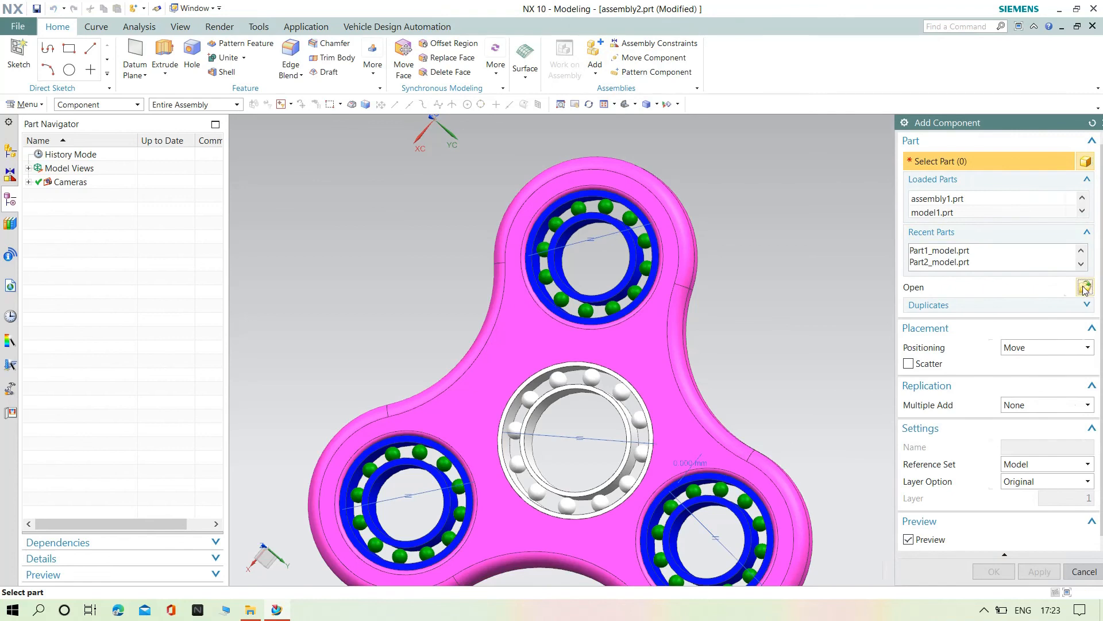
click(1084, 287)
click(855, 541)
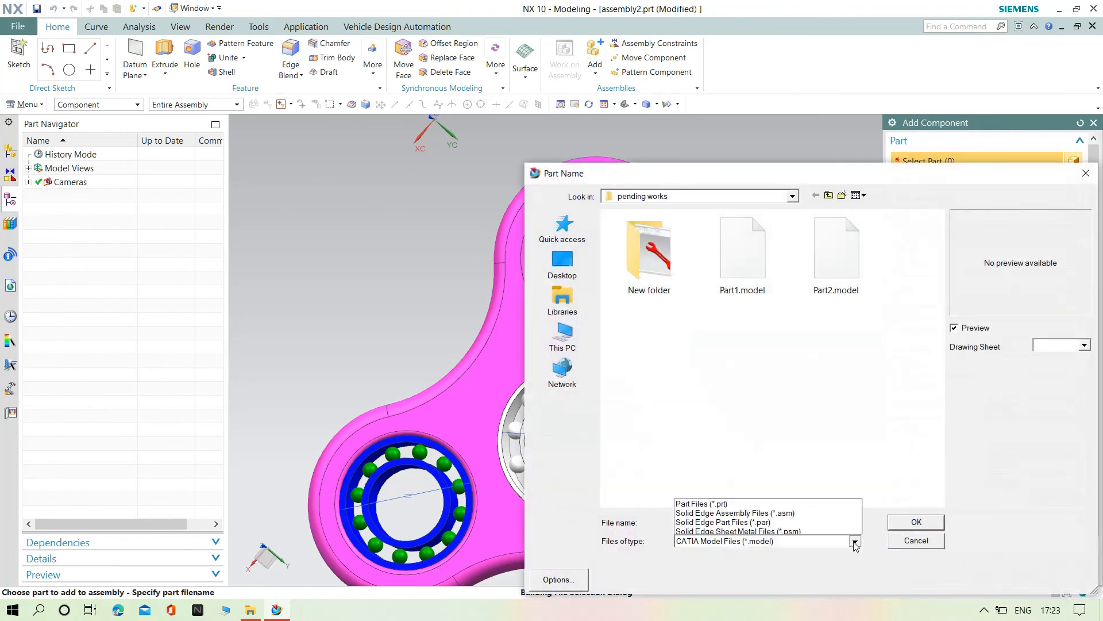
click(718, 444)
click(738, 250)
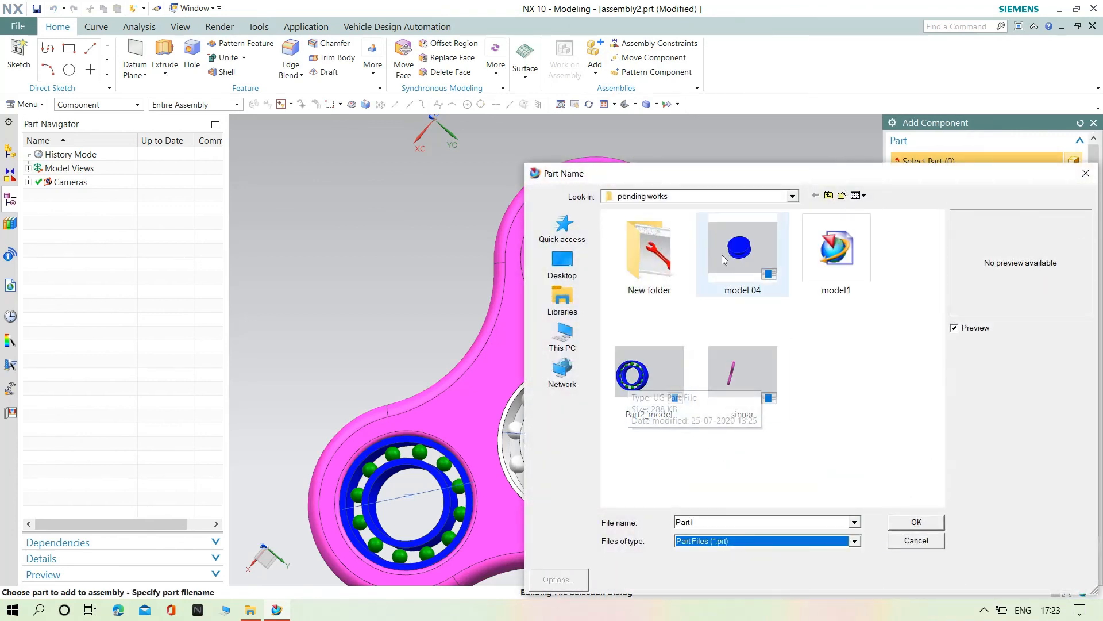
click(892, 522)
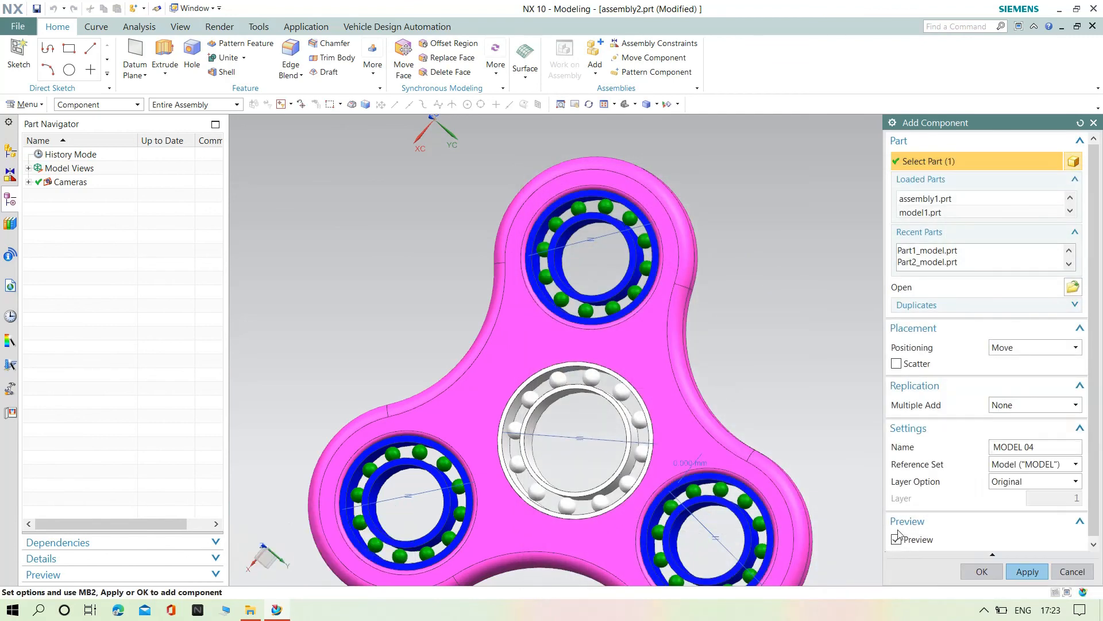
Place the model 04 cap at X 0, Y 0, Z 0 mm with Move positioning and finish adding components.
click(1026, 571)
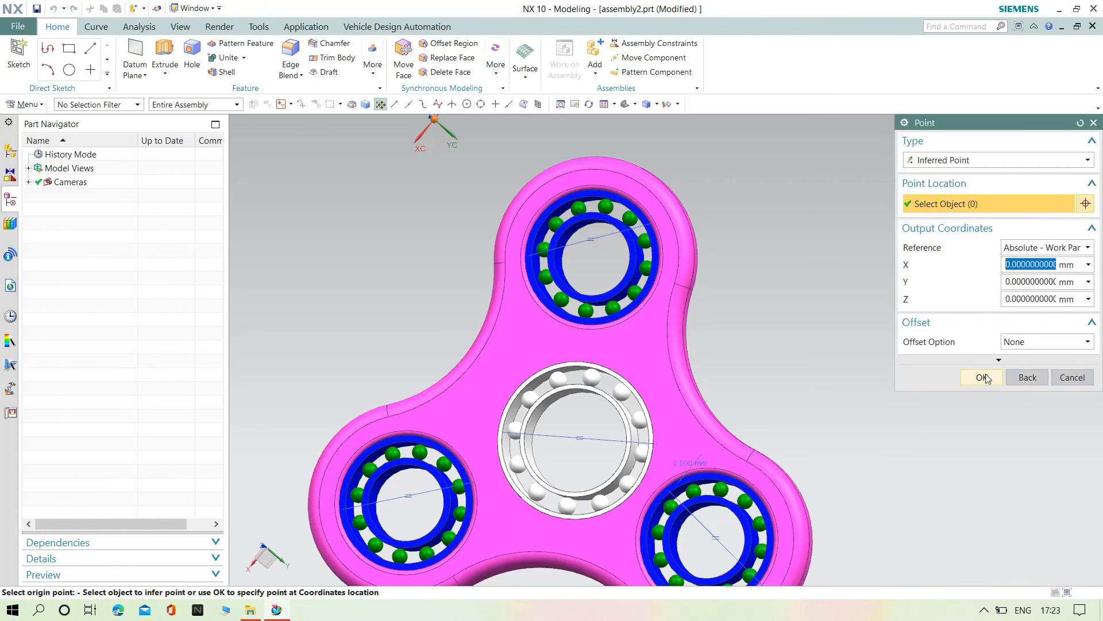
click(983, 377)
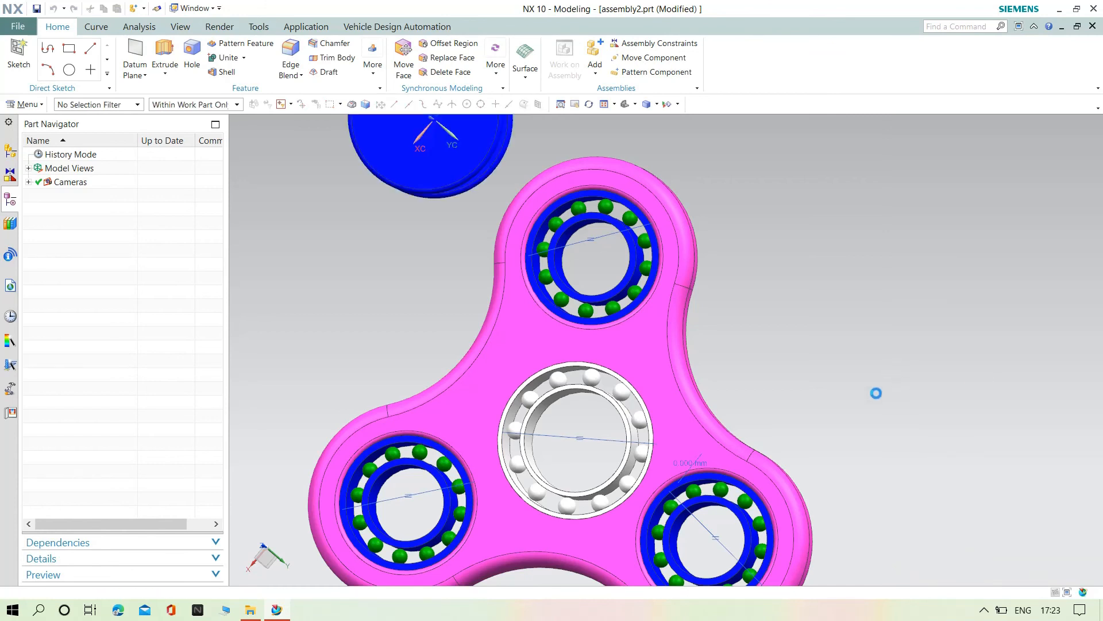
middle_drag(843, 374, 753, 373)
click(983, 276)
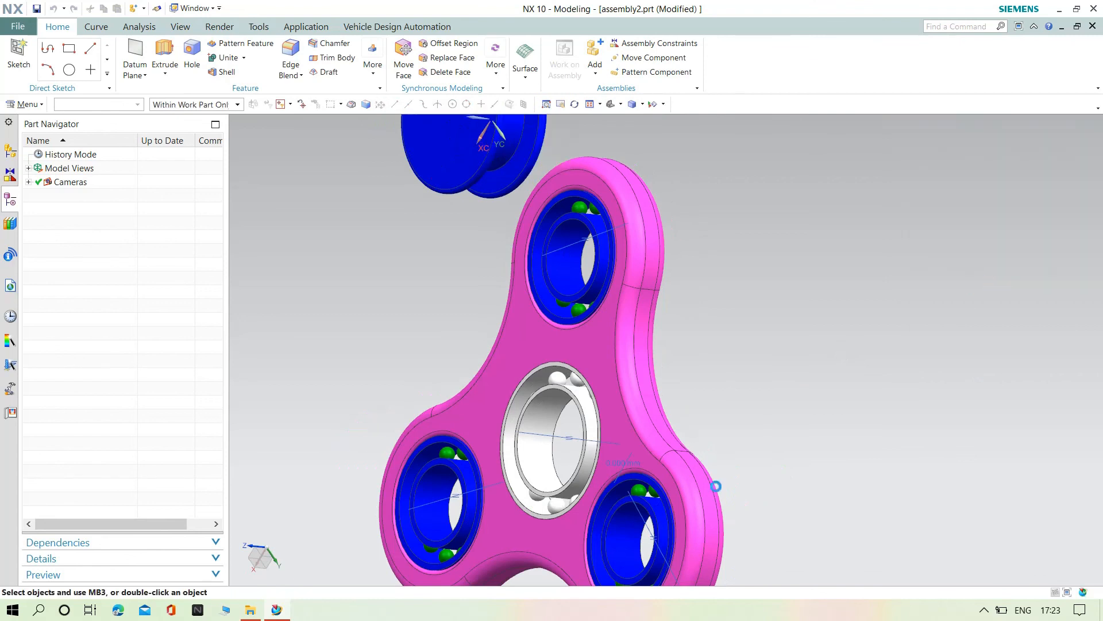
Apply a Fit assembly constraint between the model 04 cap's cylindrical boss and the white central bearing's inner bore.
click(653, 44)
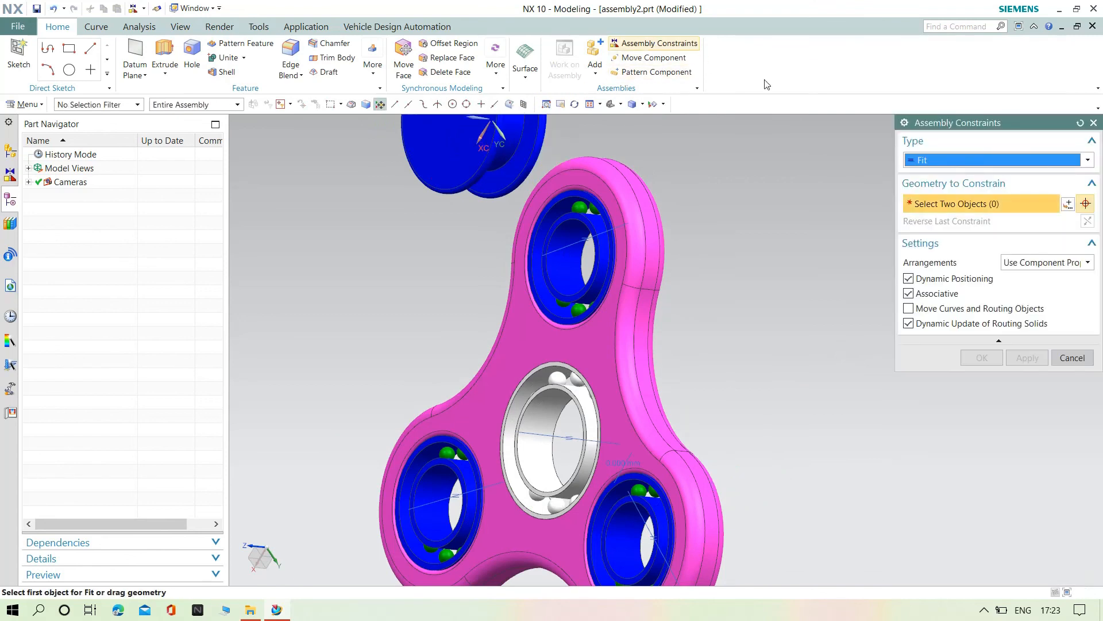
scroll(598, 220, up, 2)
scroll(621, 209, down, 4)
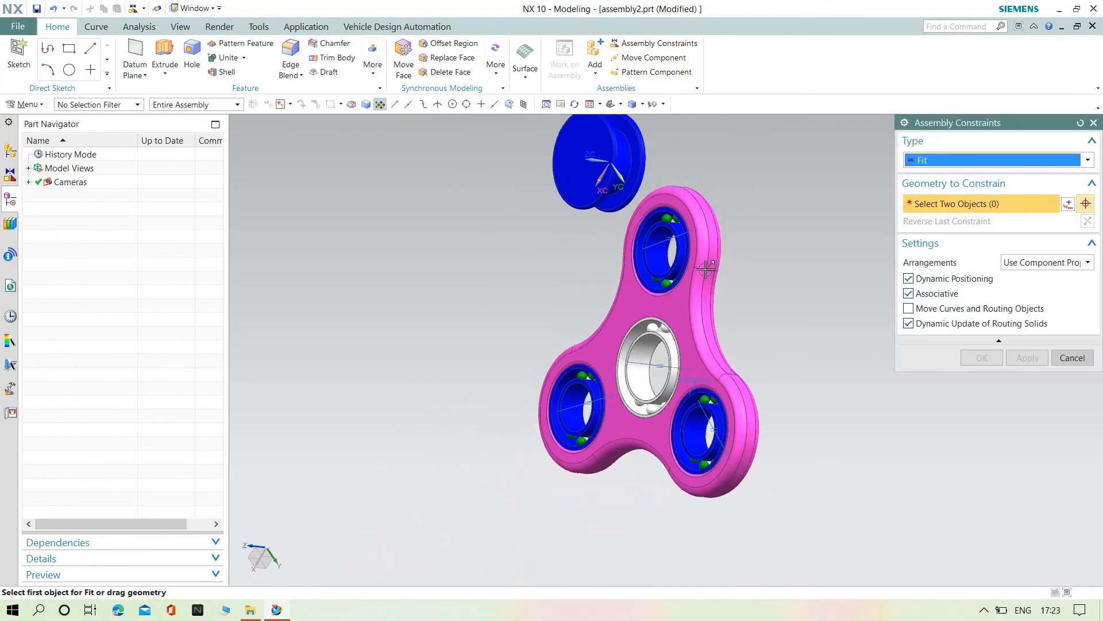
scroll(649, 149, up, 2)
click(597, 154)
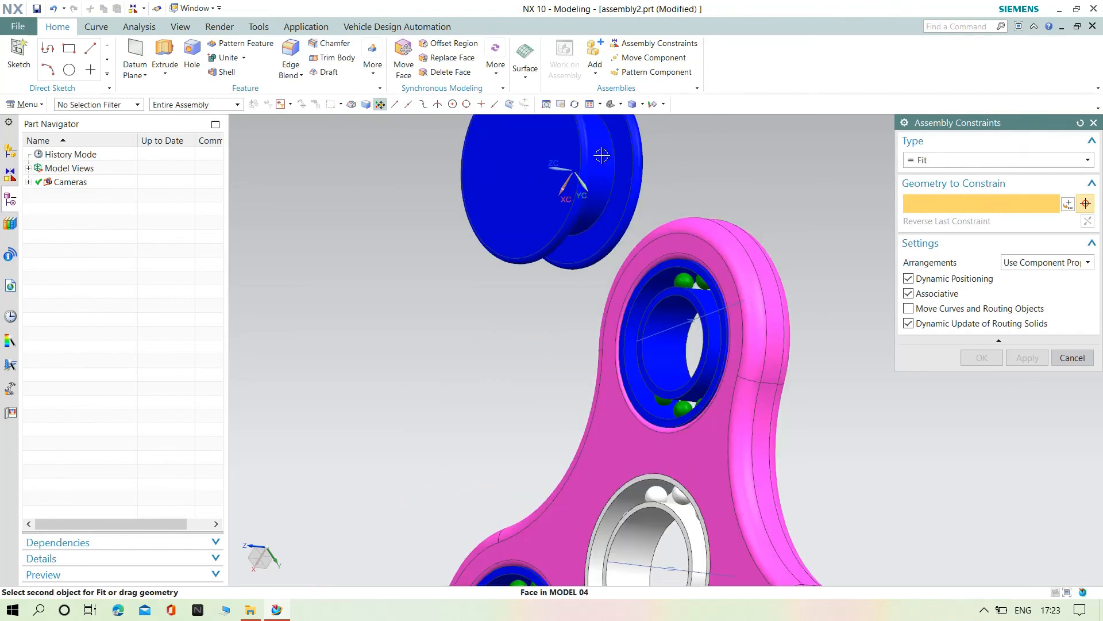
scroll(706, 367, down, 3)
scroll(666, 421, up, 5)
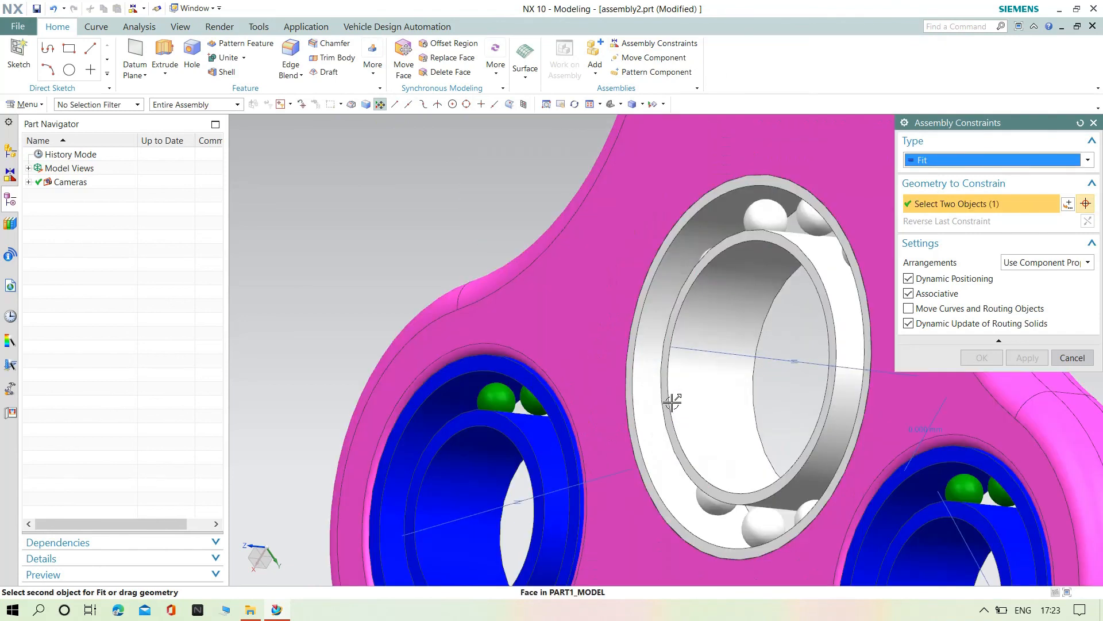
click(713, 382)
click(980, 358)
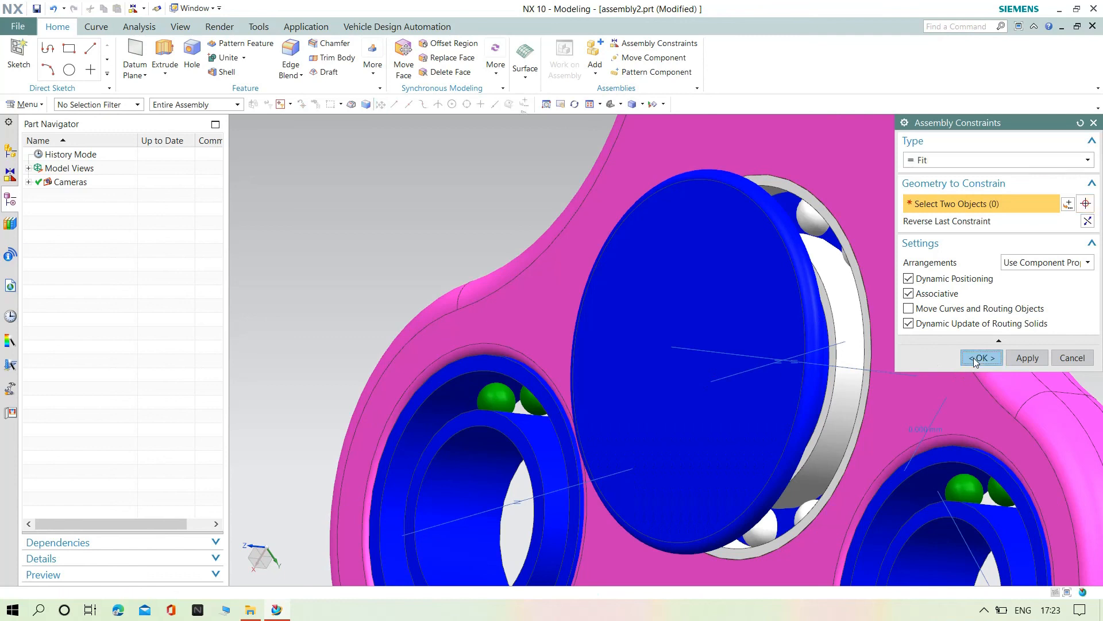
Try to apply a 0 mm Distance constraint between the plate's flat face and the inner face of the cap's flange.
scroll(977, 368, down, 5)
middle_drag(1017, 402, 799, 302)
scroll(892, 273, up, 3)
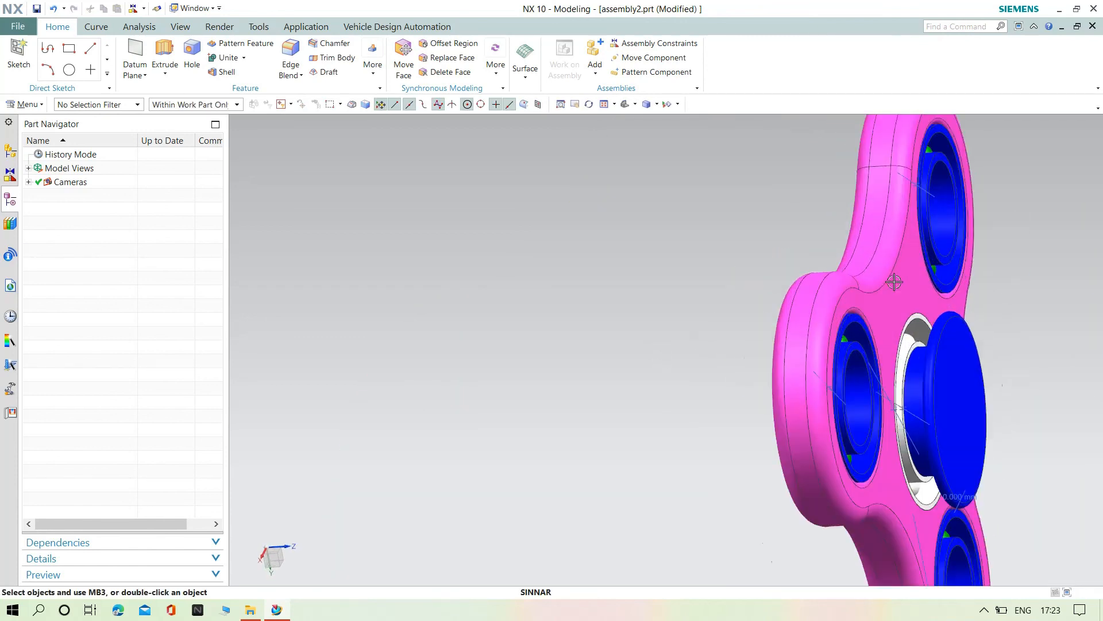
click(639, 44)
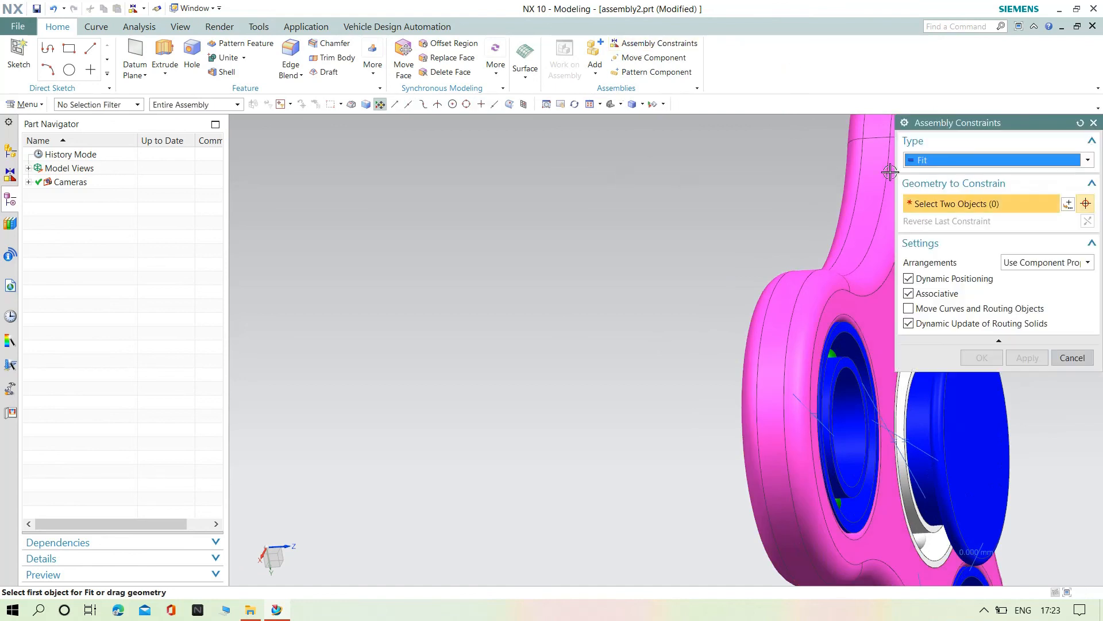
click(929, 162)
click(936, 200)
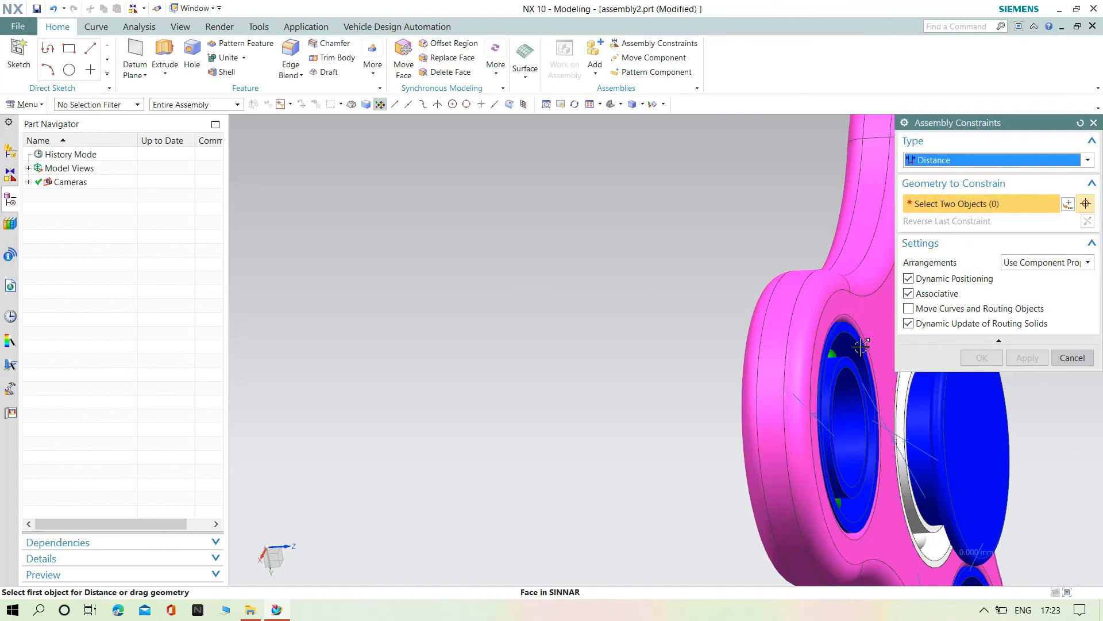
middle_drag(698, 272, 632, 308)
click(772, 322)
middle_drag(497, 306, 607, 406)
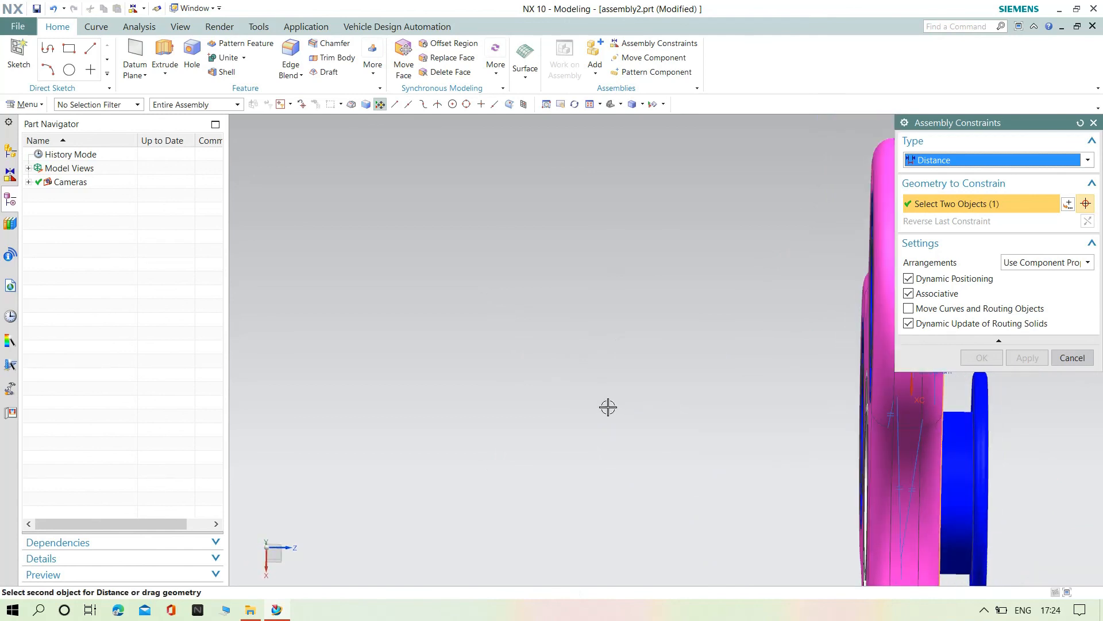
middle_drag(829, 487, 848, 481)
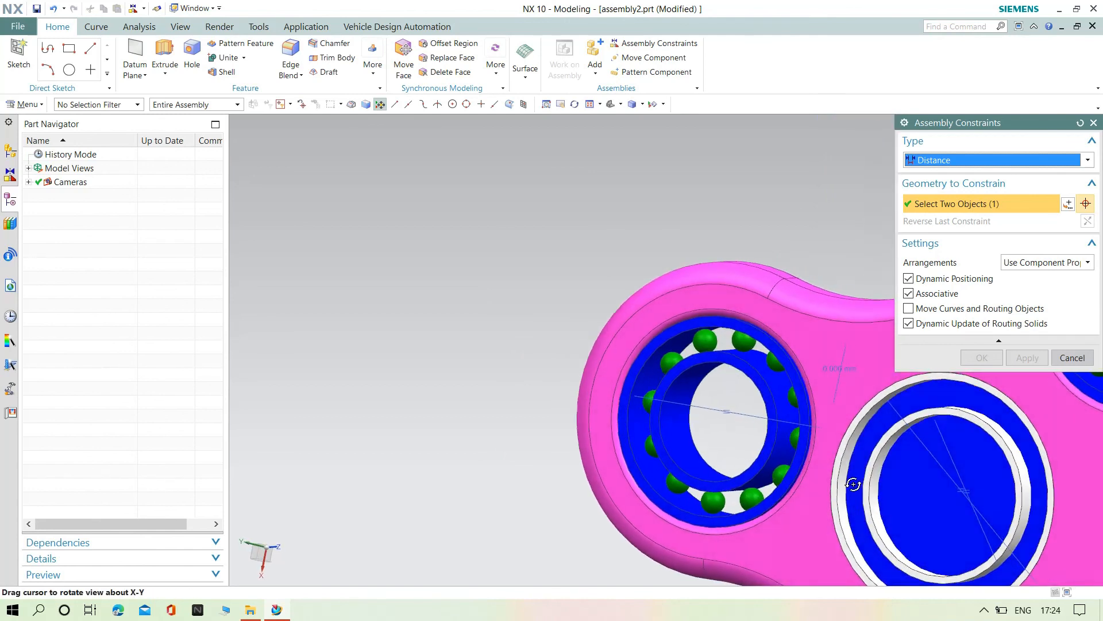
scroll(855, 483, down, 3)
middle_drag(1023, 508, 956, 525)
scroll(936, 502, up, 5)
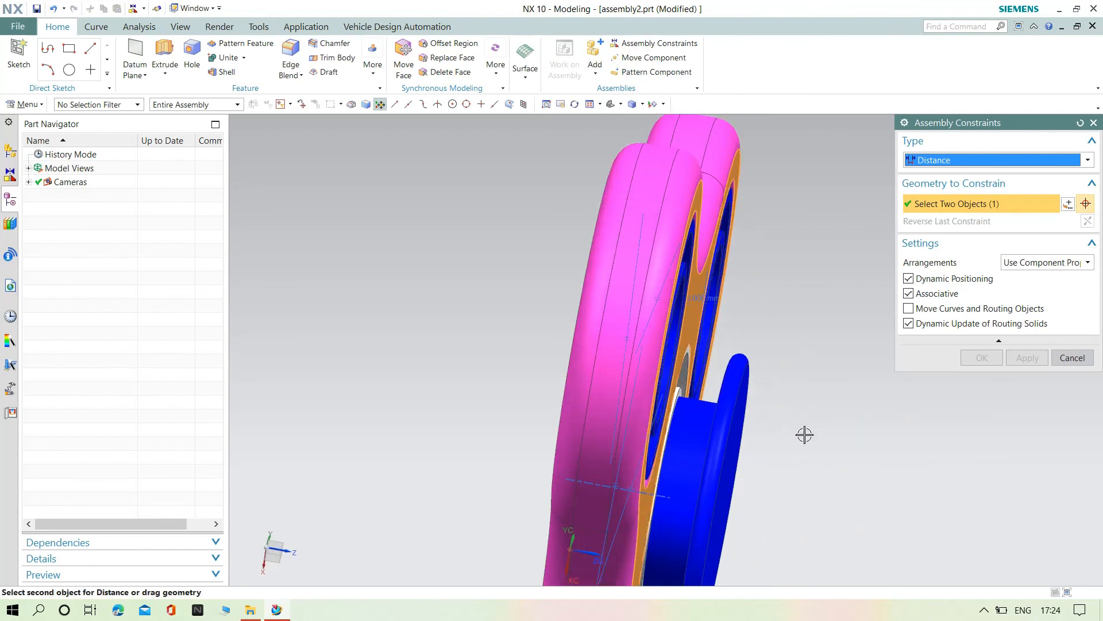
middle_drag(831, 441, 816, 475)
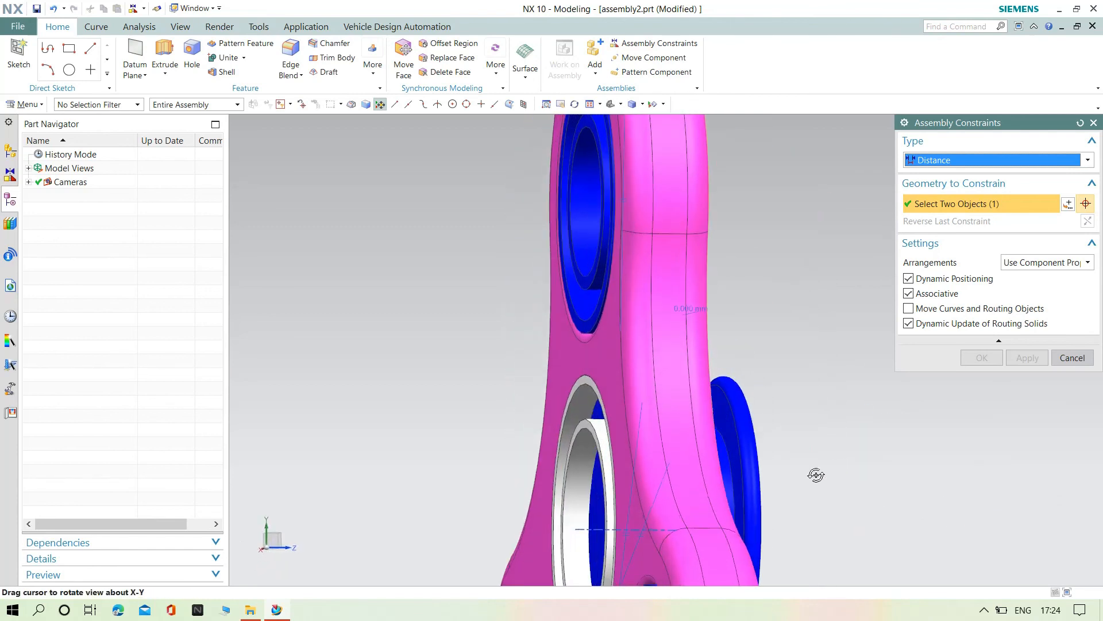
click(733, 435)
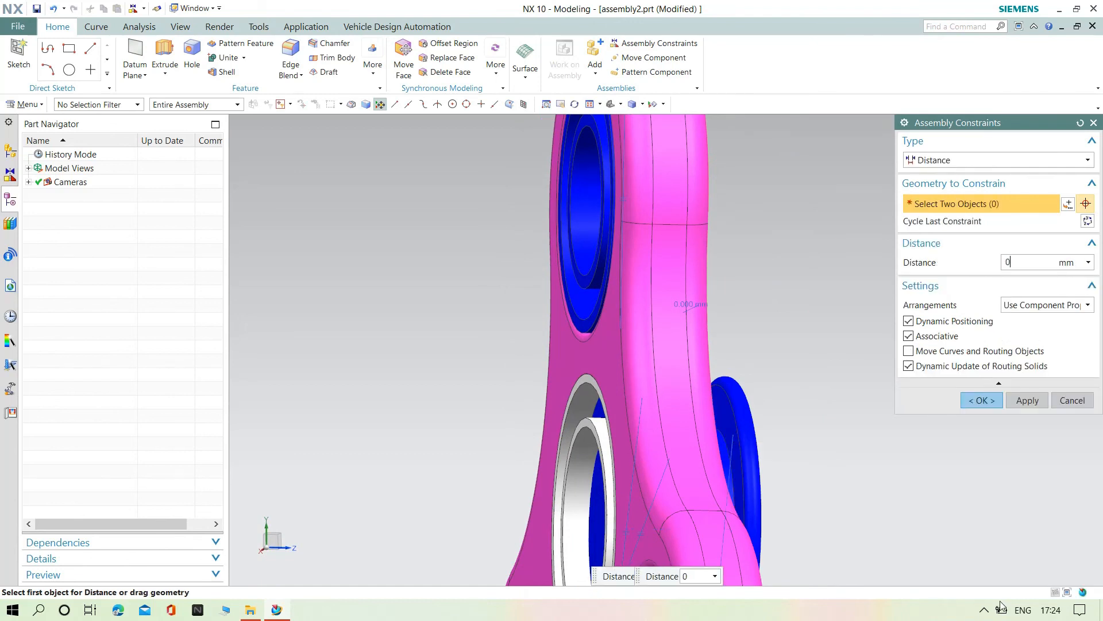
key(Return)
scroll(822, 435, down, 4)
middle_drag(858, 451, 849, 438)
click(981, 401)
Apply a 0 mm Distance constraint between the plate's flat face opposite the cap and the white central bearing's adjacent ring face.
middle_drag(707, 488, 656, 477)
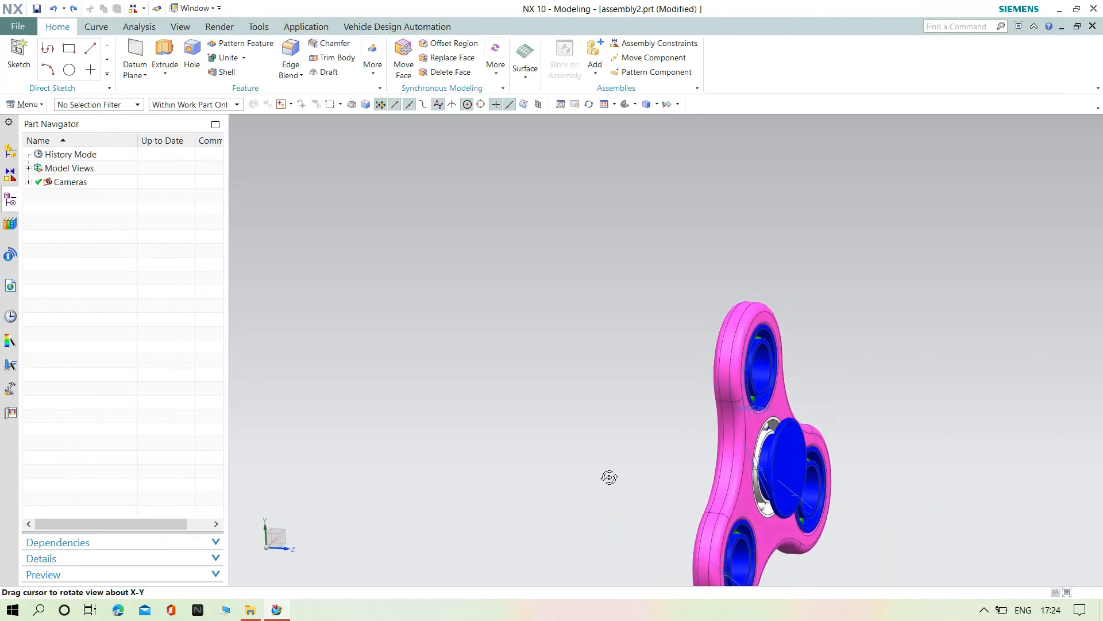
middle_drag(609, 477, 603, 455)
scroll(659, 406, up, 3)
middle_drag(664, 413, 694, 381)
scroll(699, 387, down, 9)
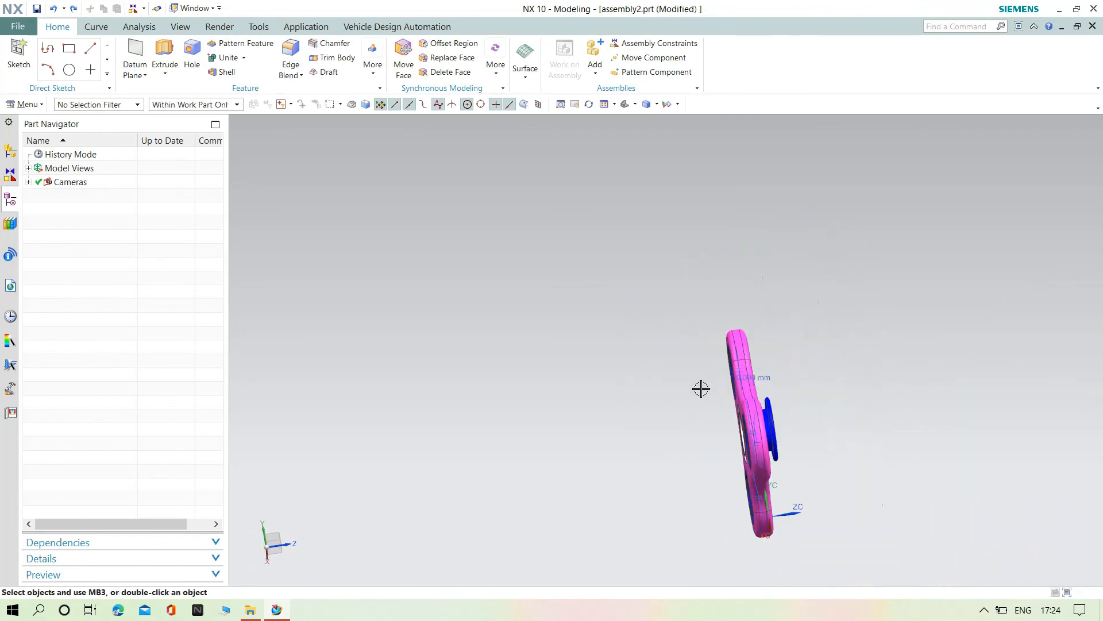
scroll(770, 451, up, 7)
middle_drag(736, 350, 736, 369)
scroll(736, 369, up, 4)
middle_drag(382, 384, 551, 143)
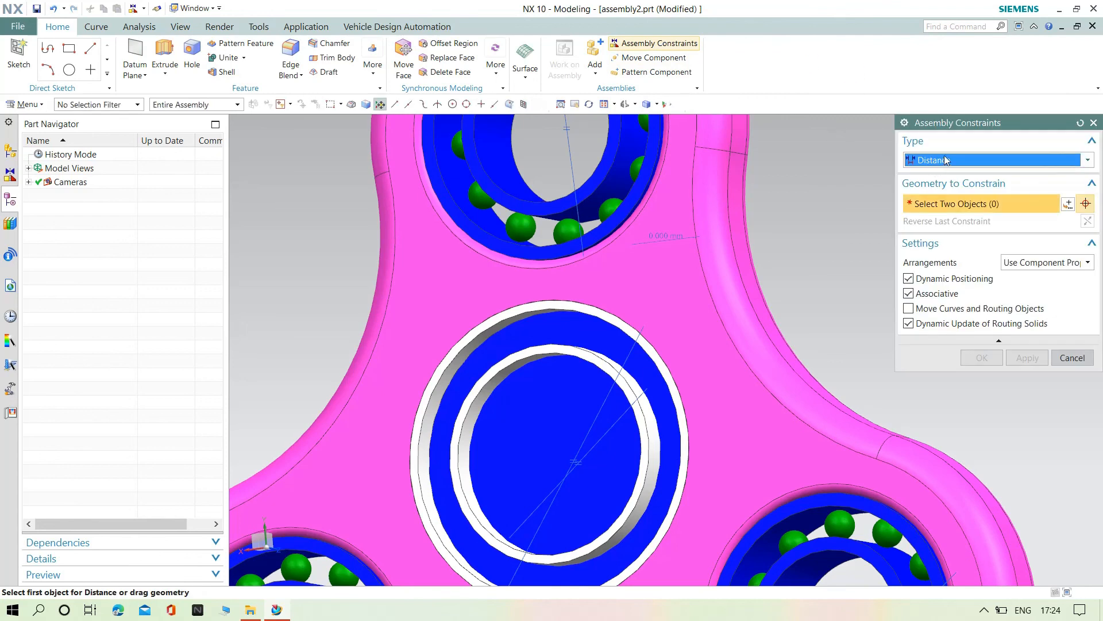
click(664, 311)
click(639, 325)
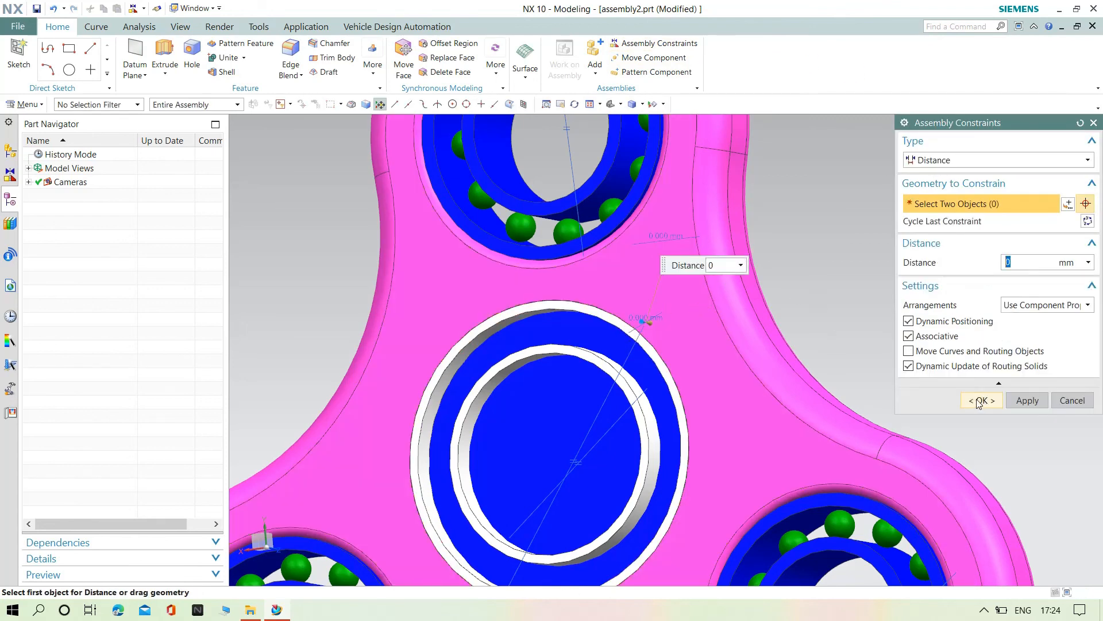
click(981, 400)
Constrain the inner face of the cap's flange to the plate's cap-side face with a Distance of 0 mm.
middle_drag(924, 389, 846, 354)
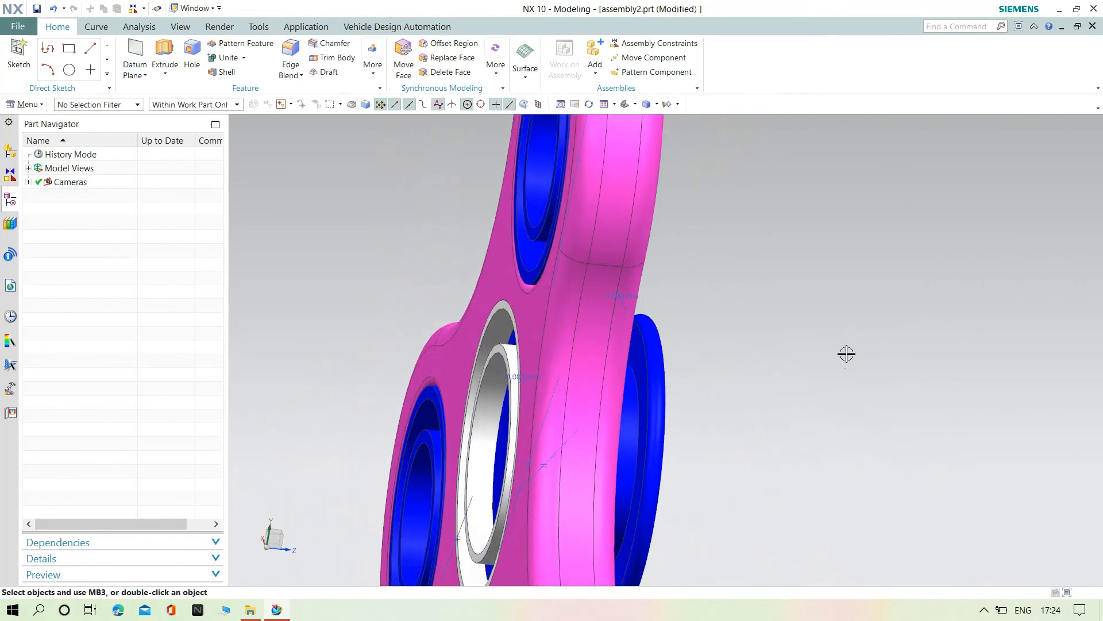
click(631, 45)
middle_drag(782, 443, 747, 431)
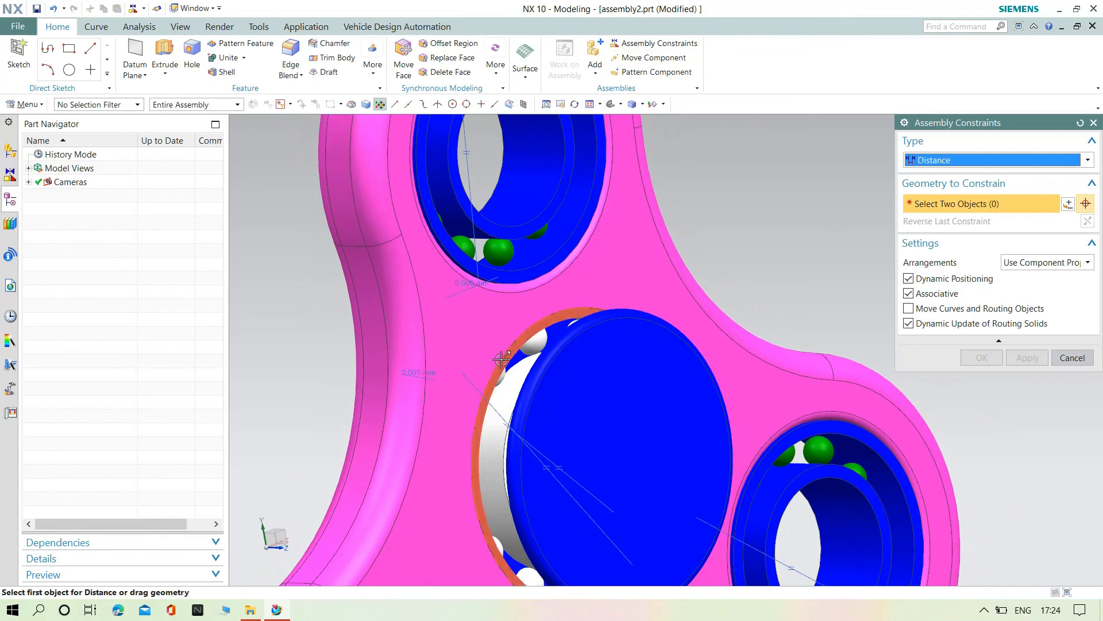
click(463, 346)
middle_drag(369, 413, 376, 414)
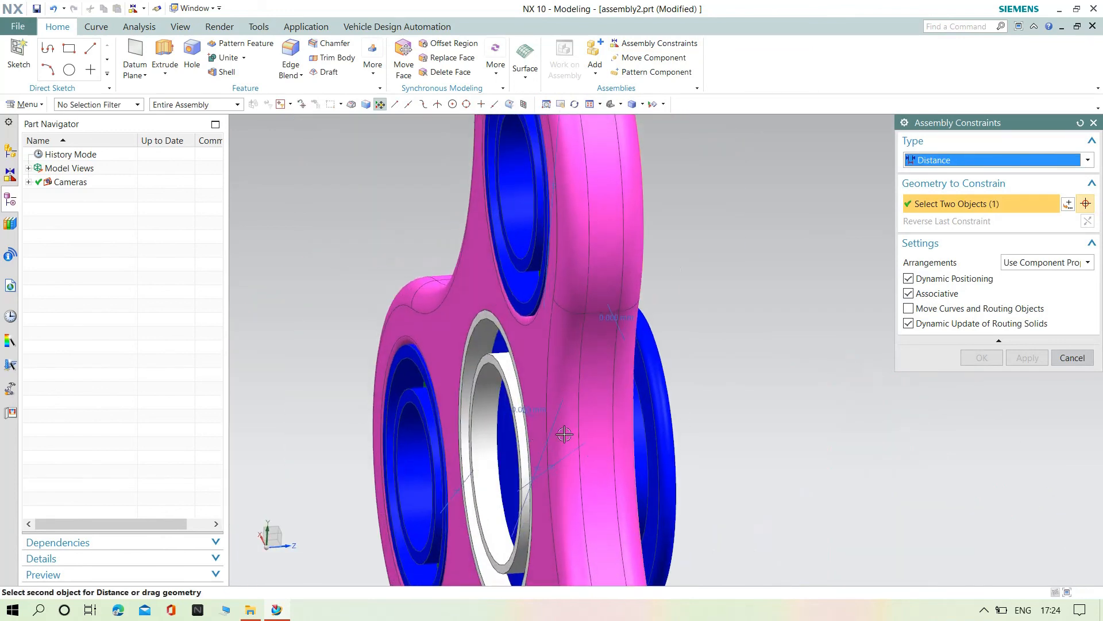
click(648, 408)
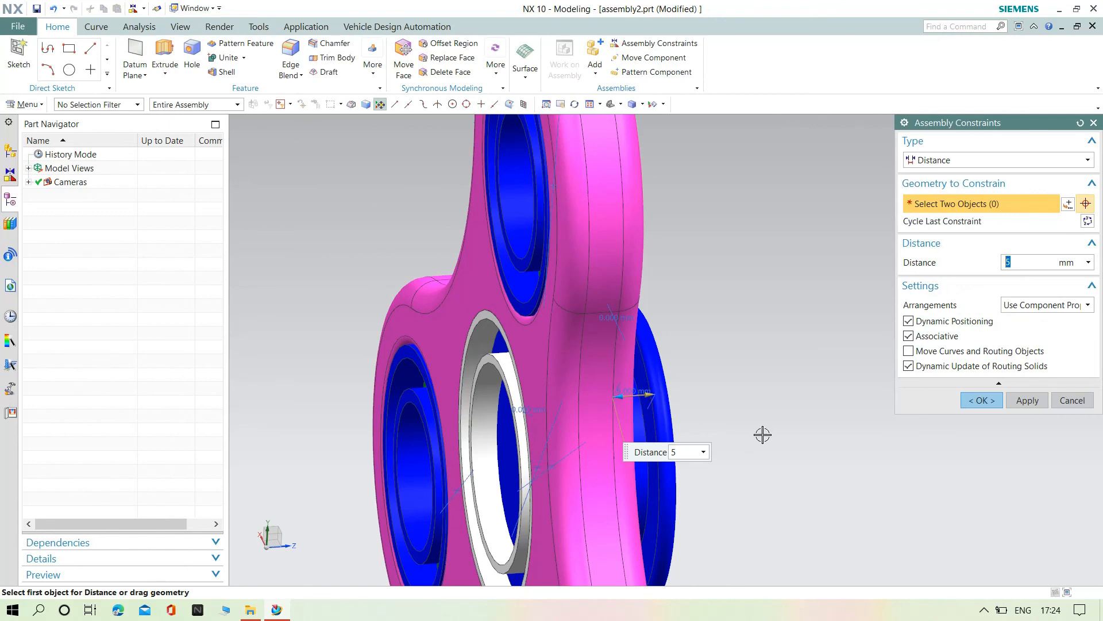
key(Return)
middle_drag(753, 437, 684, 416)
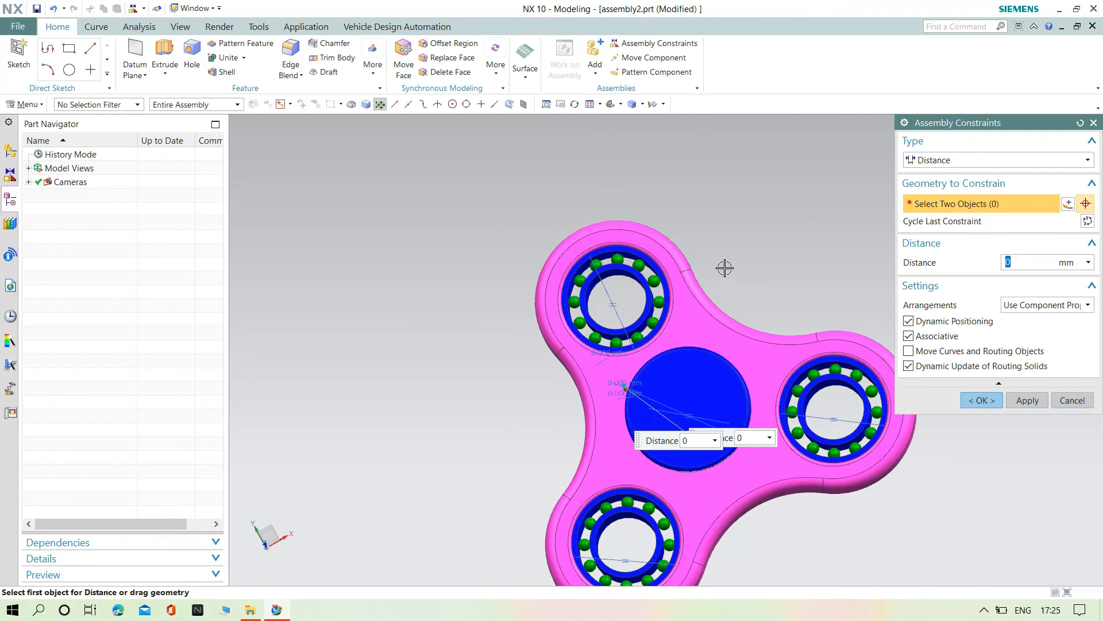
scroll(739, 266, down, 3)
scroll(806, 508, up, 4)
click(979, 397)
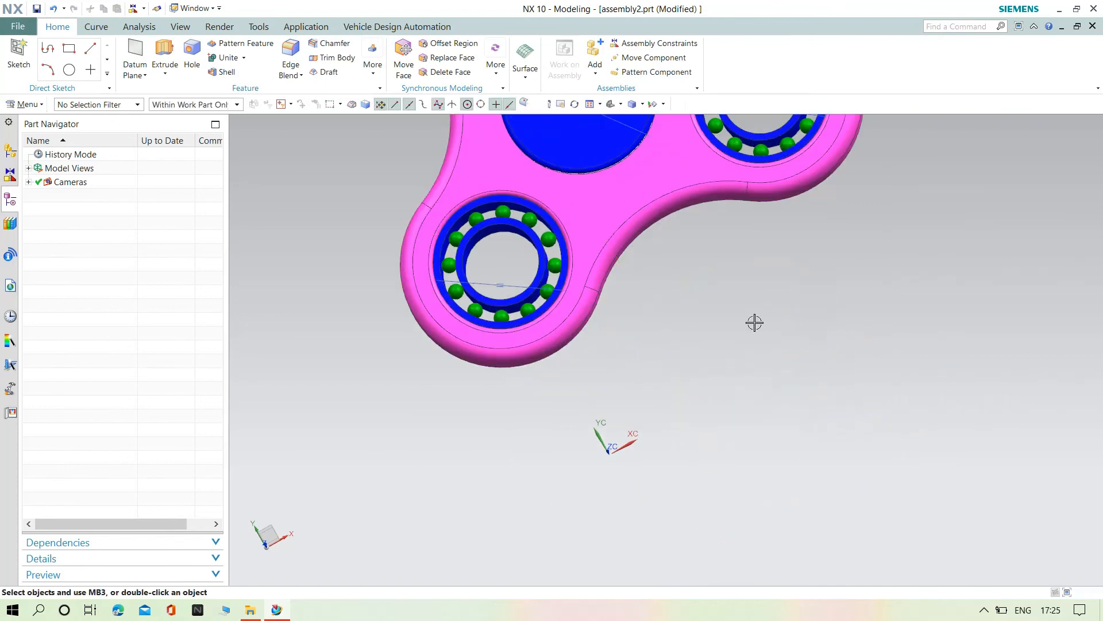
scroll(750, 270, down, 5)
middle_drag(705, 179, 697, 163)
scroll(722, 187, up, 5)
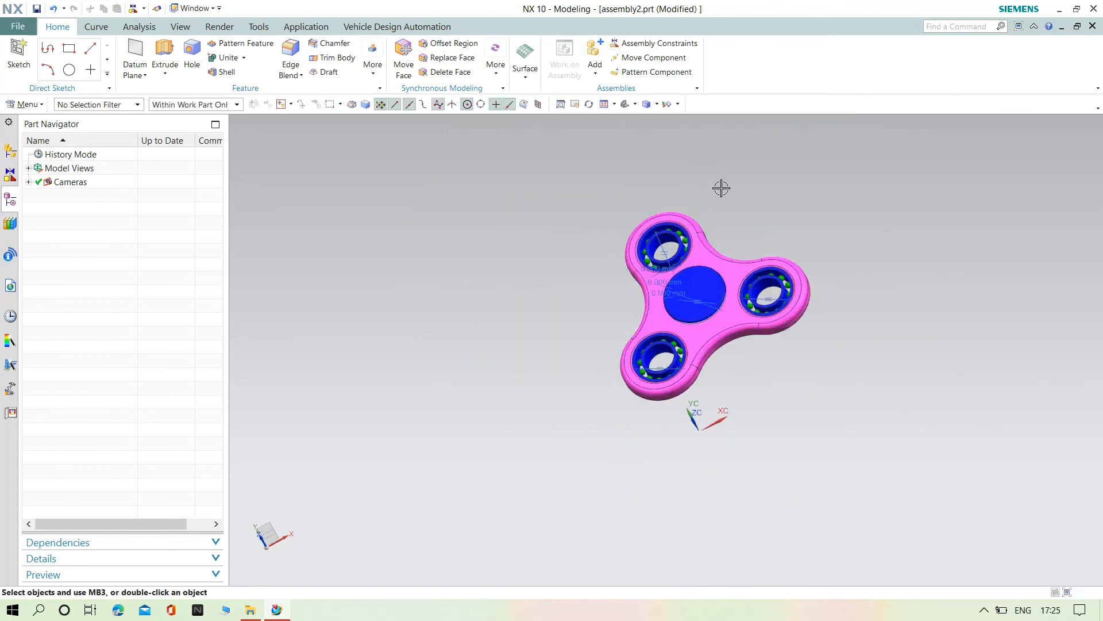
middle_drag(726, 210, 730, 233)
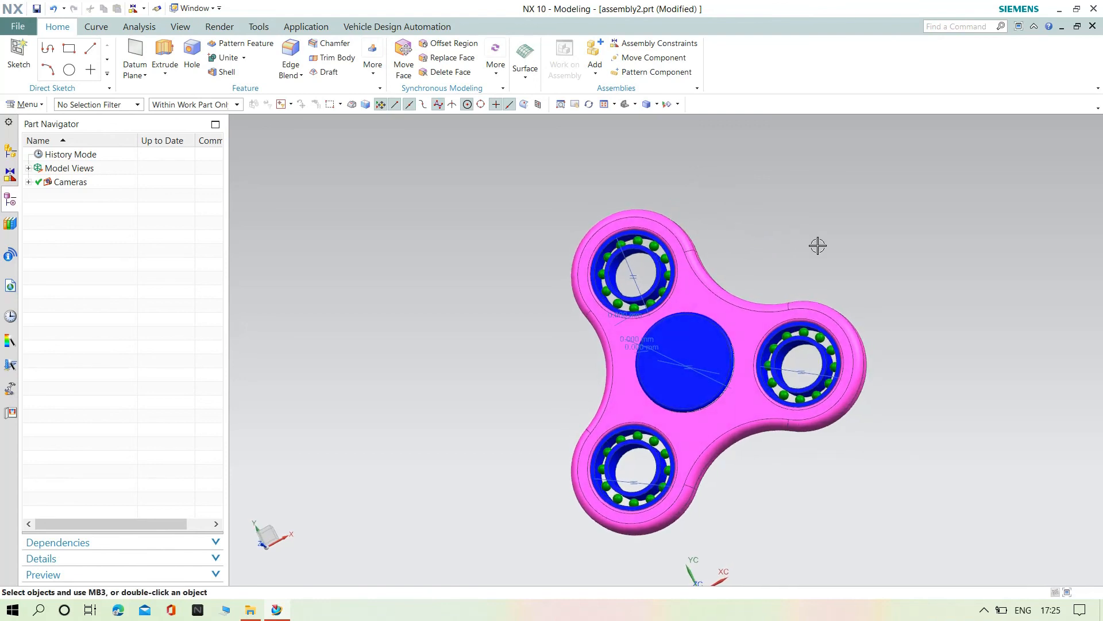